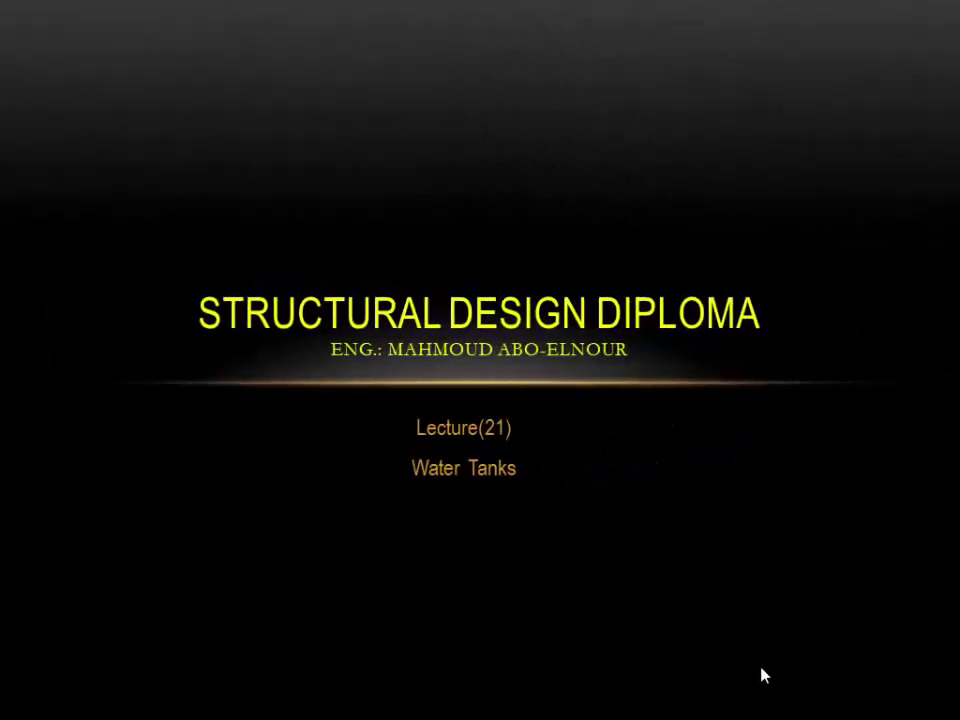
Advance the slideshow to the contents slide listing Building design, RC halls and Water tanks
{"action": "key", "text": "Right"}
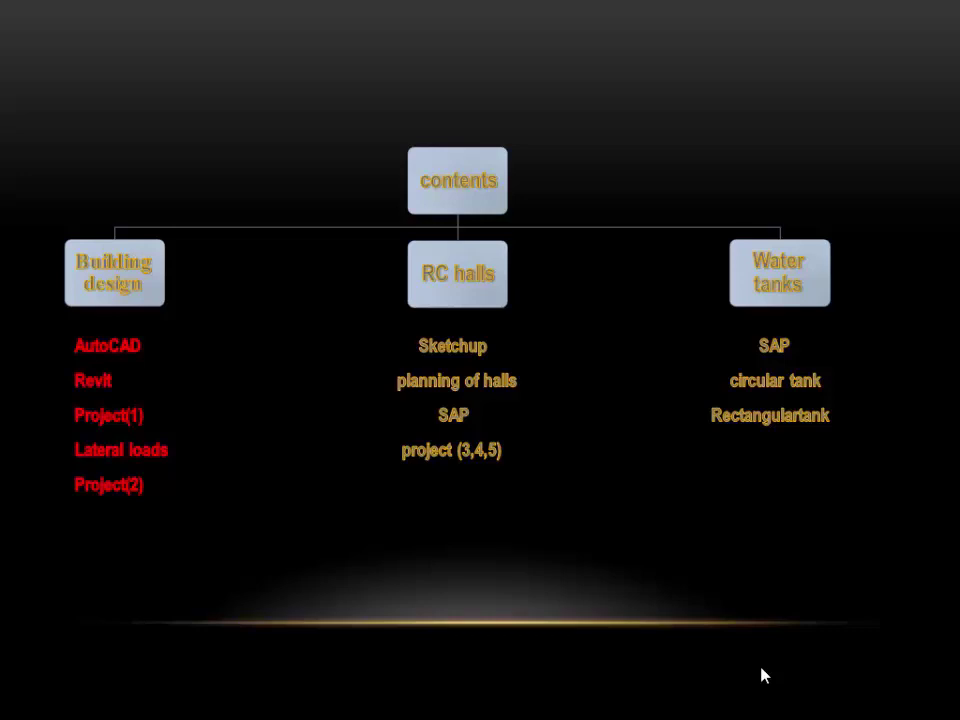
Turn on the laser pointer, highlight the Building design column, then advance to Water Tanks
{"action": "key", "text": "ctrl+l"}
{"action": "key", "text": "ctrl+l"}
{"action": "left_click", "coordinate": [810, 318]}
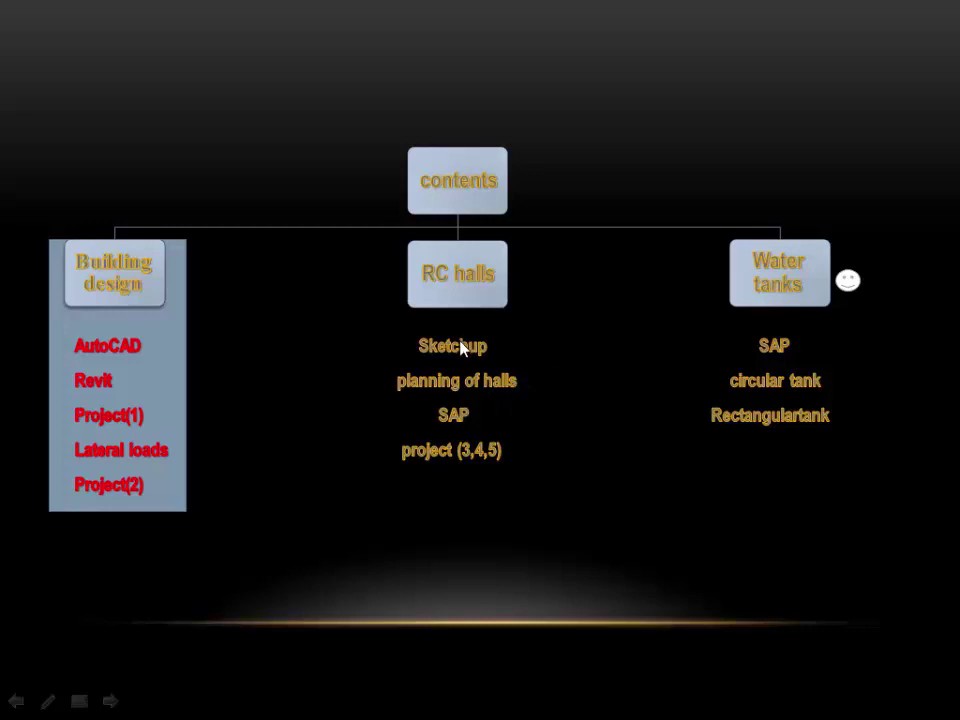
{"action": "left_click", "coordinate": [567, 477]}
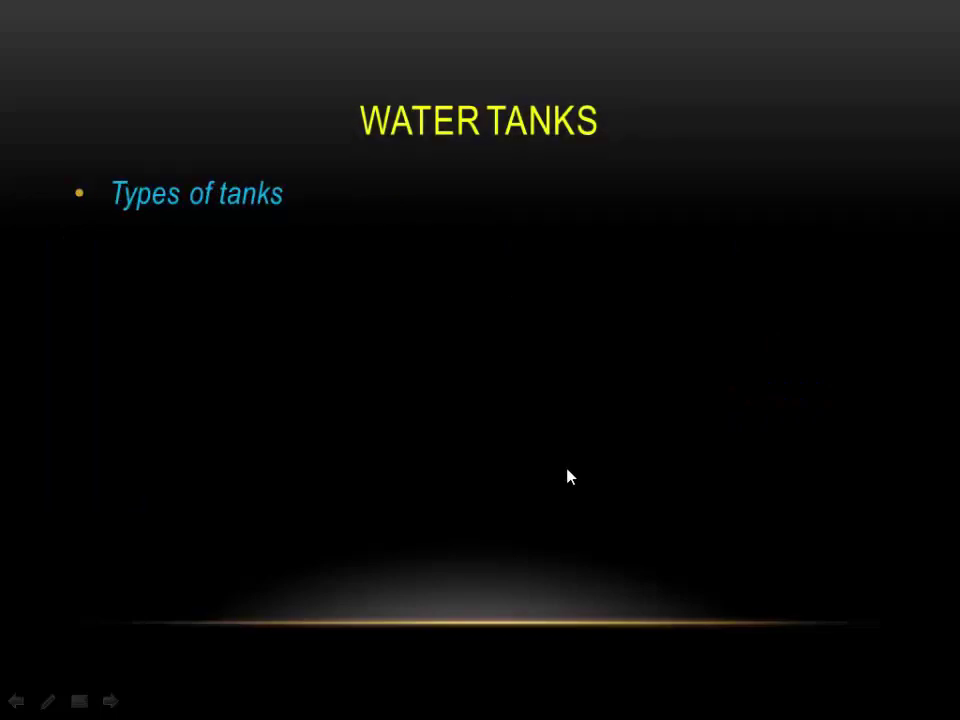
Reveal each Water Tanks bullet, from Function of elevated tanks to Design of foundation of tank
{"action": "left_click", "coordinate": [567, 477]}
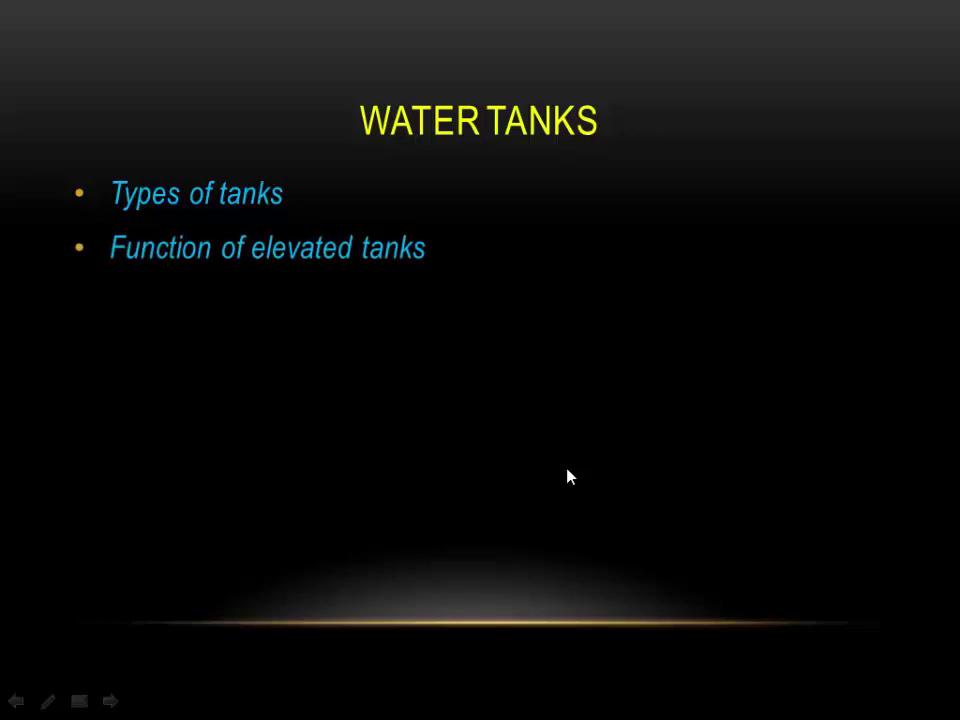
{"action": "left_click", "coordinate": [567, 477]}
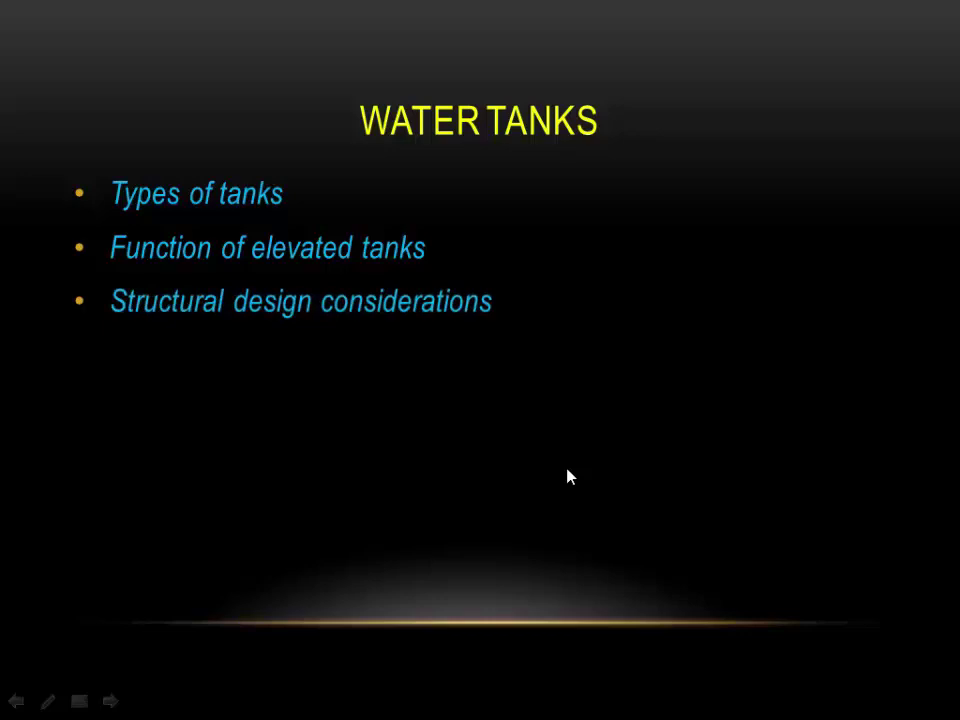
{"action": "left_click", "coordinate": [567, 477]}
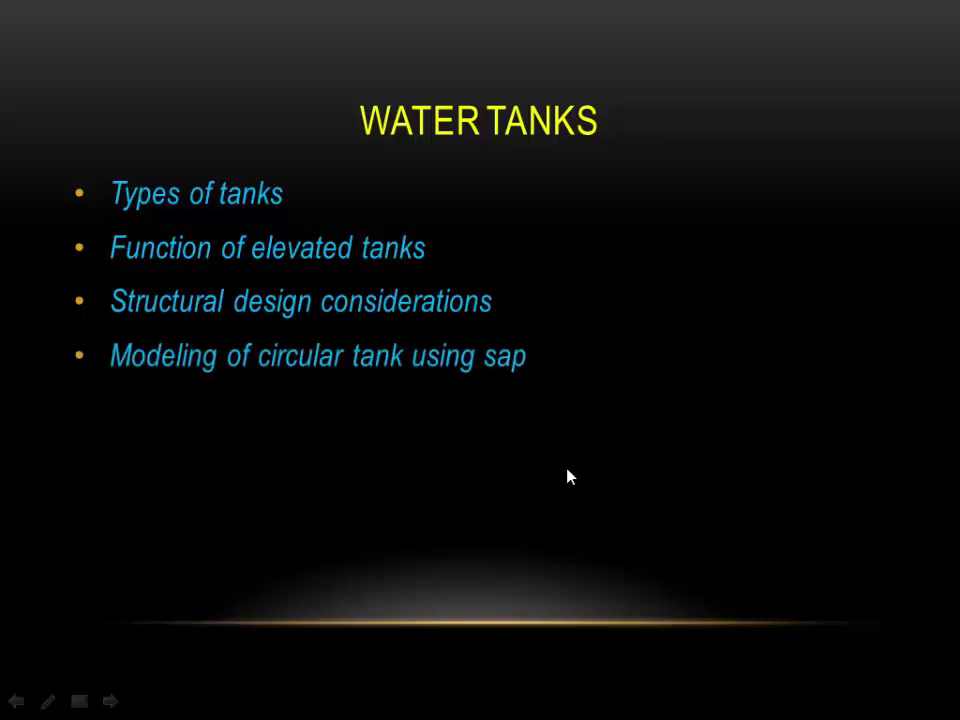
{"action": "left_click", "coordinate": [567, 477]}
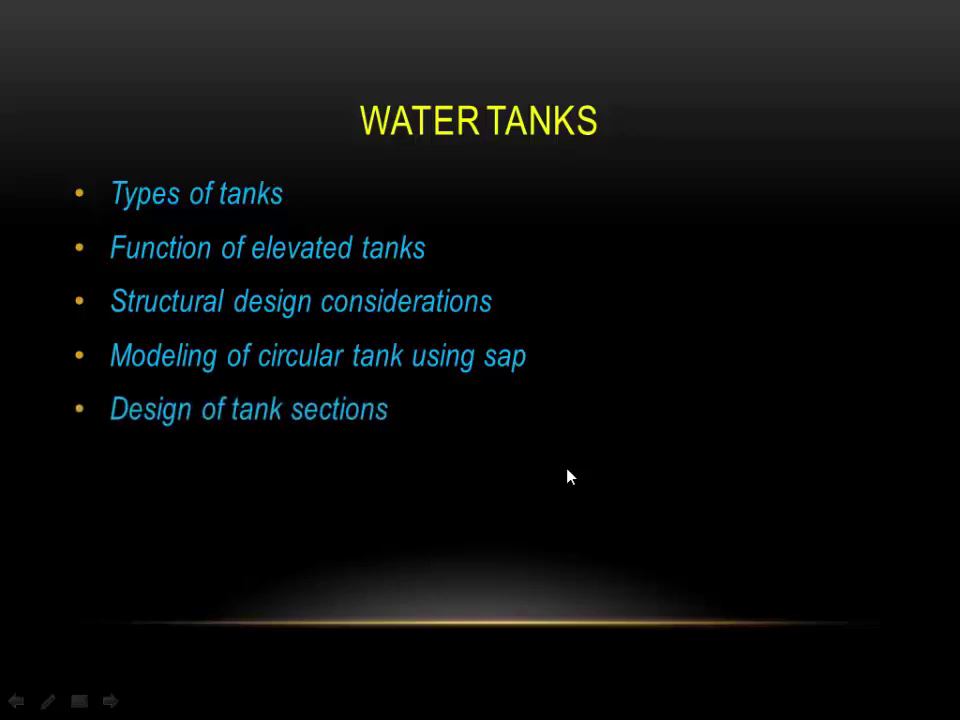
{"action": "left_click", "coordinate": [567, 477]}
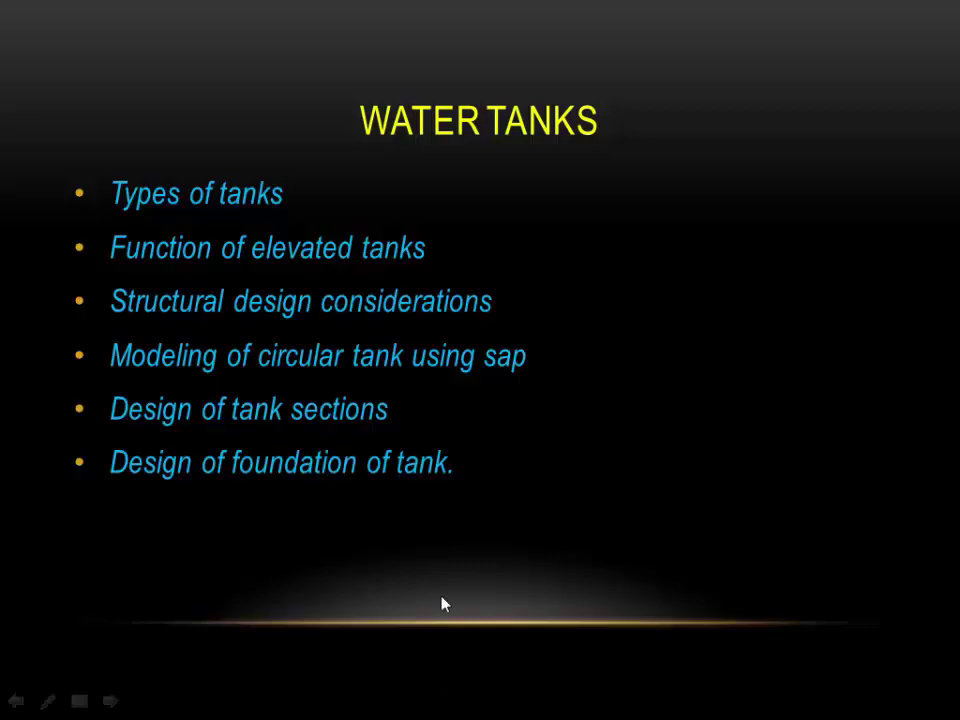
End the slide show and return to Normal view on the Water Tanks slide 3
{"action": "key", "text": "Escape"}
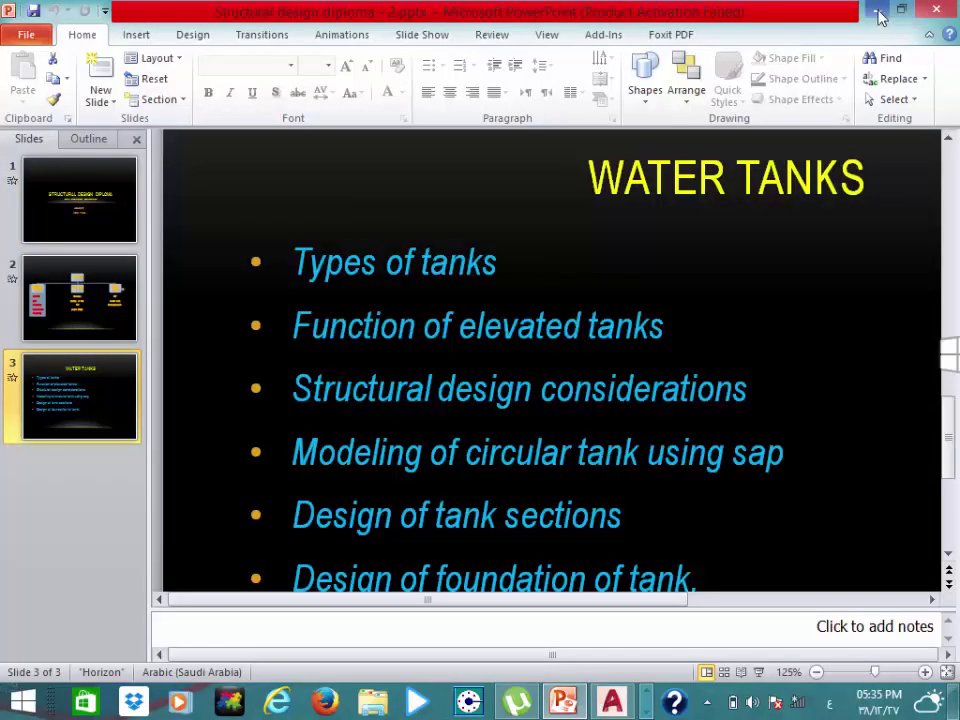
Switch from PowerPoint to AutoCAD and zoom into the water-tower section drawing
{"action": "left_click", "coordinate": [878, 12]}
{"action": "left_click", "coordinate": [612, 703]}
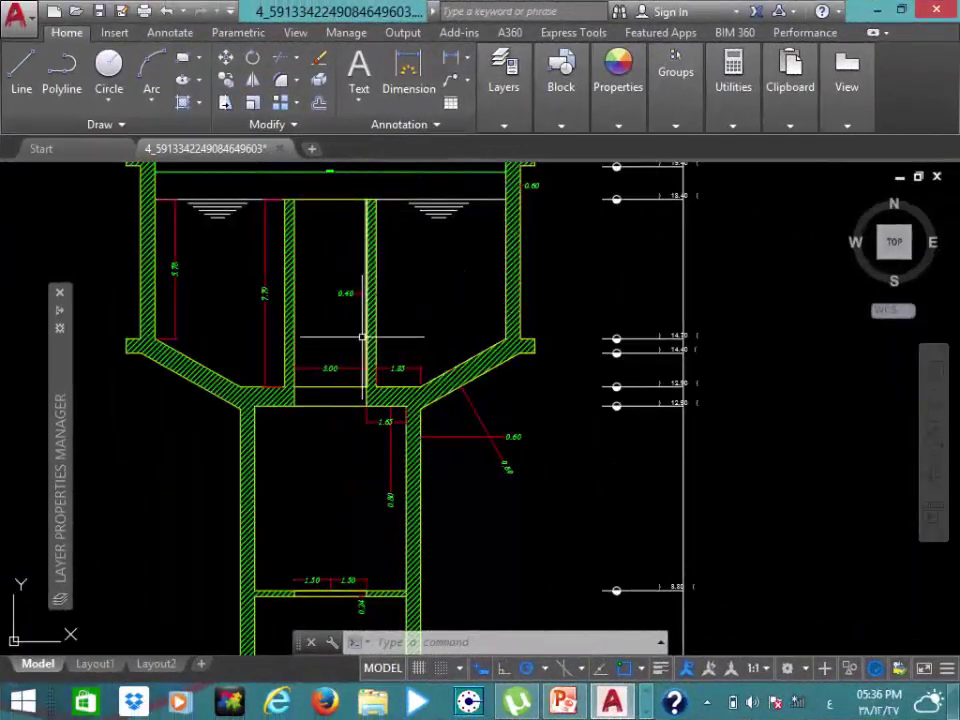
{"action": "scroll", "coordinate": [362, 337], "scroll_direction": "up", "scroll_amount": 1}
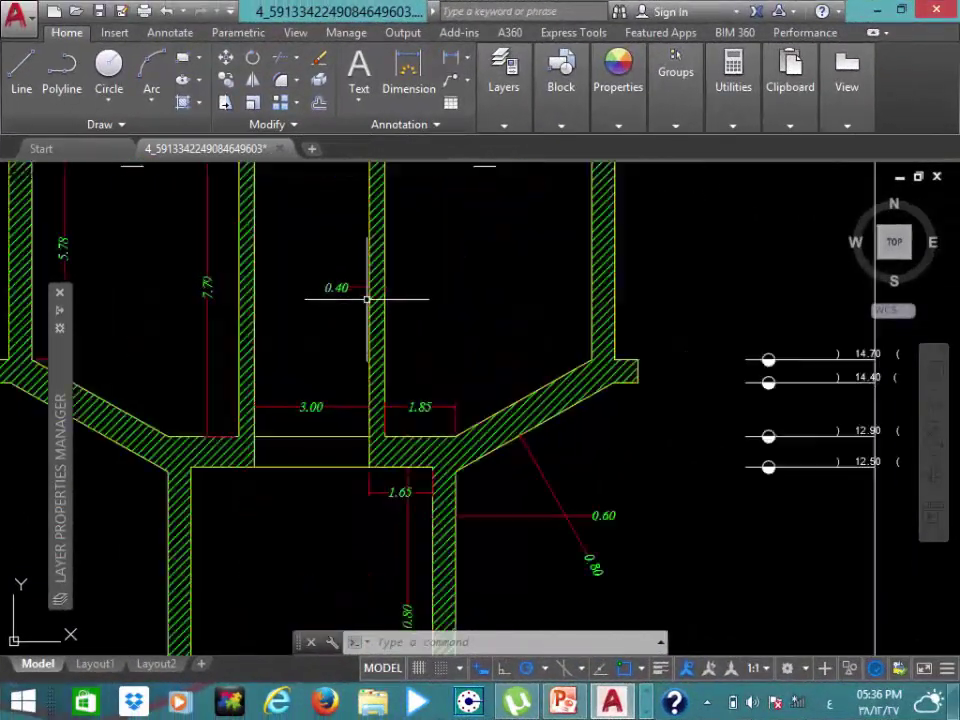
{"action": "scroll", "coordinate": [362, 337], "scroll_direction": "down", "scroll_amount": 5}
{"action": "scroll", "coordinate": [340, 380], "scroll_direction": "up", "scroll_amount": 2}
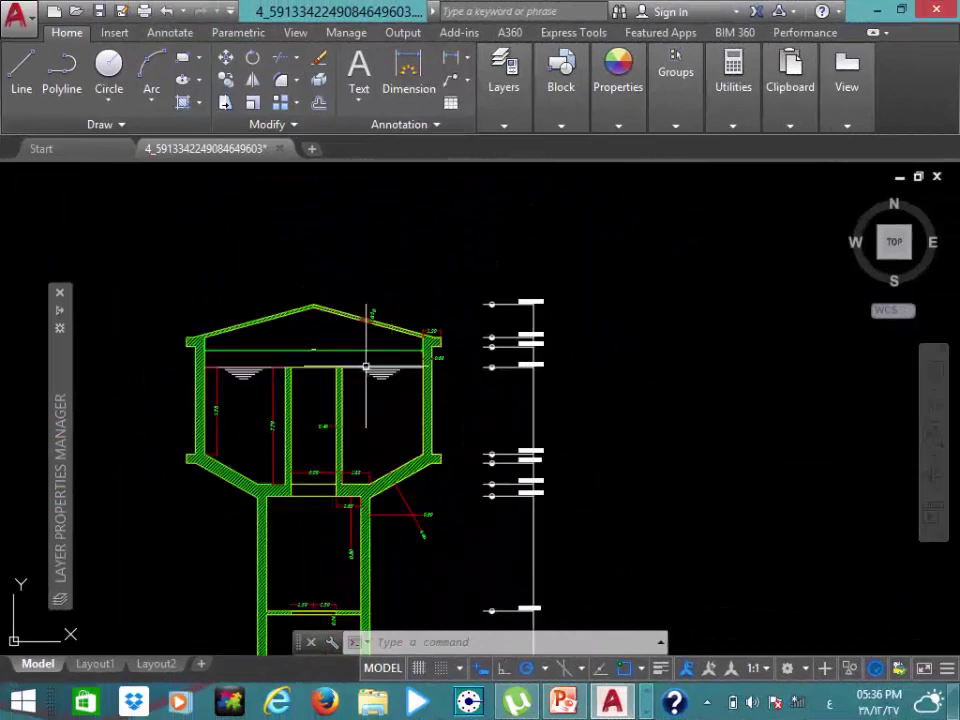
{"action": "scroll", "coordinate": [317, 349], "scroll_direction": "up", "scroll_amount": 3}
{"action": "scroll", "coordinate": [210, 317], "scroll_direction": "up", "scroll_amount": 1}
{"action": "scroll", "coordinate": [210, 317], "scroll_direction": "down", "scroll_amount": 1}
{"action": "scroll", "coordinate": [258, 316], "scroll_direction": "down", "scroll_amount": 6}
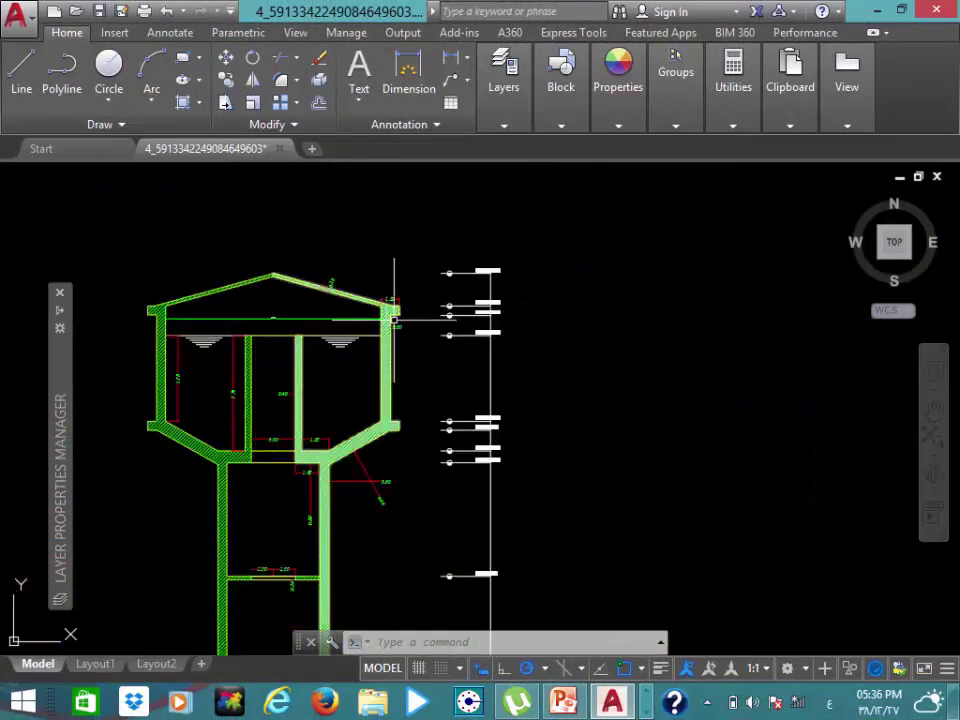
{"action": "scroll", "coordinate": [279, 463], "scroll_direction": "up", "scroll_amount": 2}
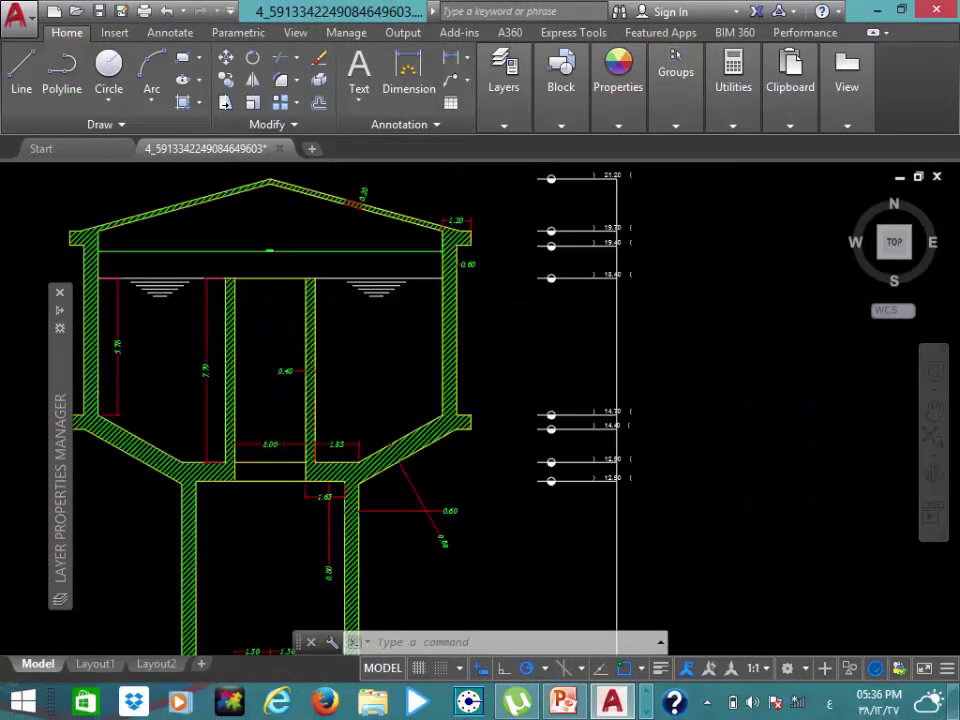
{"action": "scroll", "coordinate": [290, 465], "scroll_direction": "down", "scroll_amount": 2}
{"action": "scroll", "coordinate": [300, 465], "scroll_direction": "up", "scroll_amount": 4}
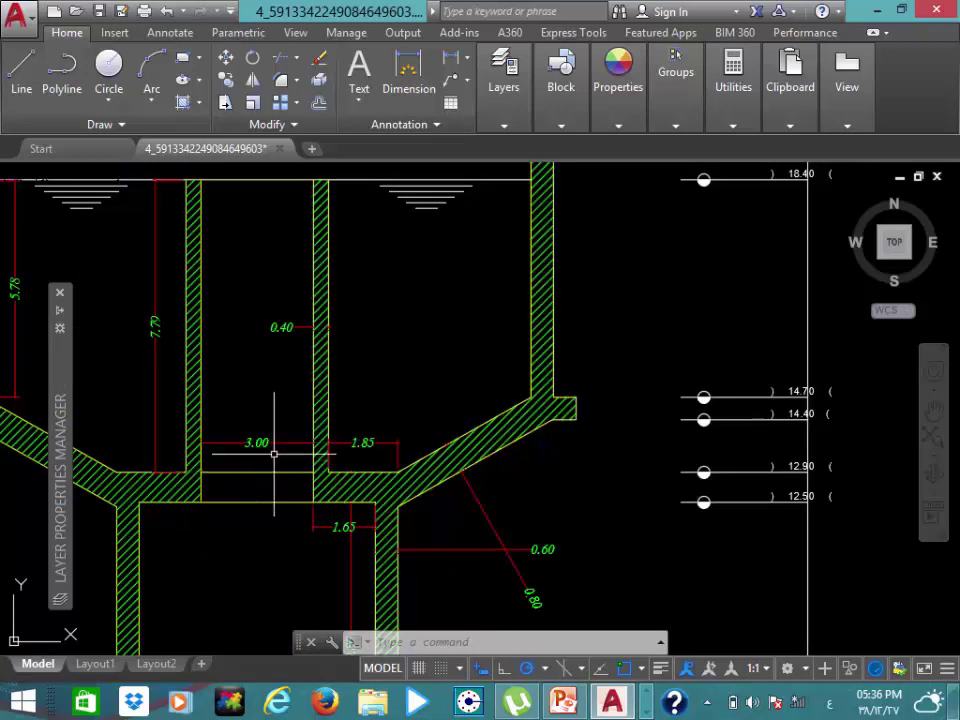
Zoom and pan down the tower to inspect the supporting shaft and its rungs
{"action": "scroll", "coordinate": [234, 365], "scroll_direction": "down", "scroll_amount": 5}
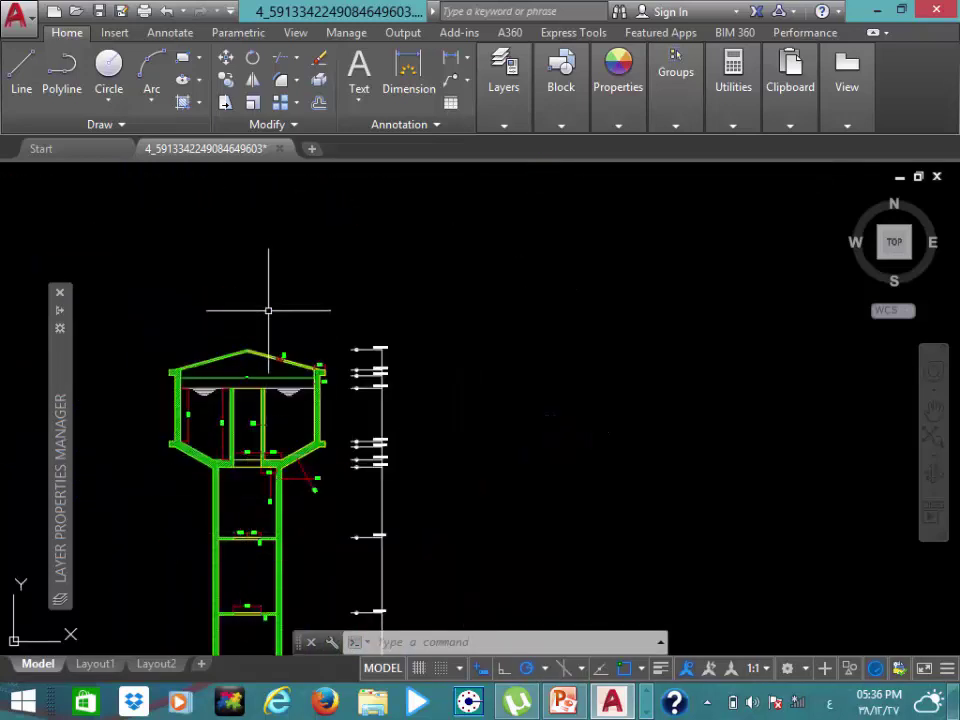
{"action": "scroll", "coordinate": [276, 365], "scroll_direction": "down", "scroll_amount": 4}
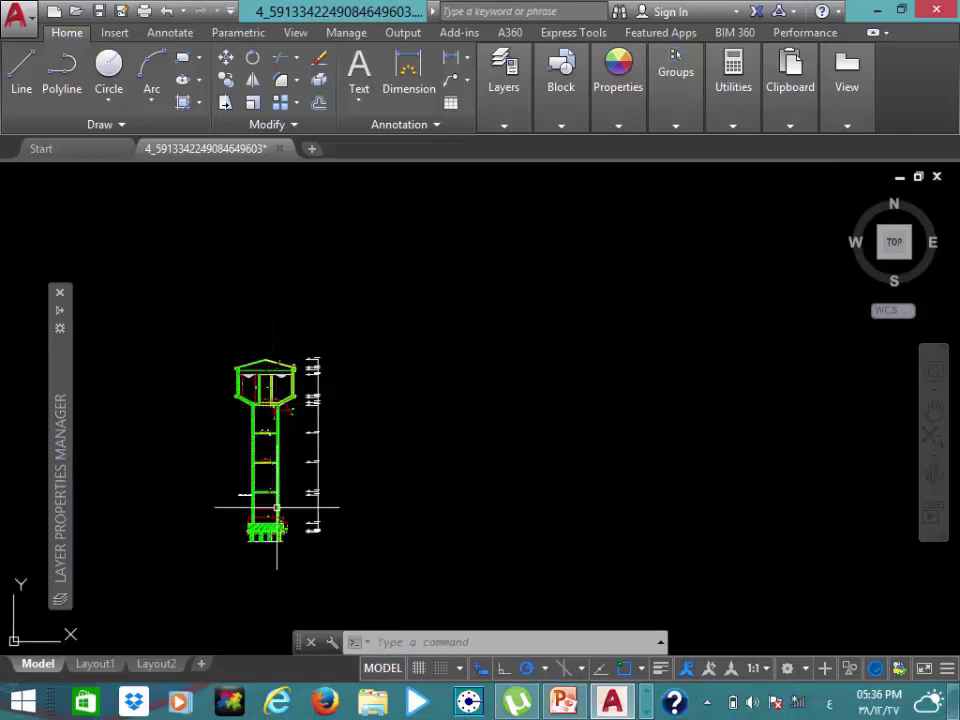
{"action": "scroll", "coordinate": [264, 376], "scroll_direction": "up", "scroll_amount": 6}
{"action": "scroll", "coordinate": [272, 376], "scroll_direction": "up", "scroll_amount": 2}
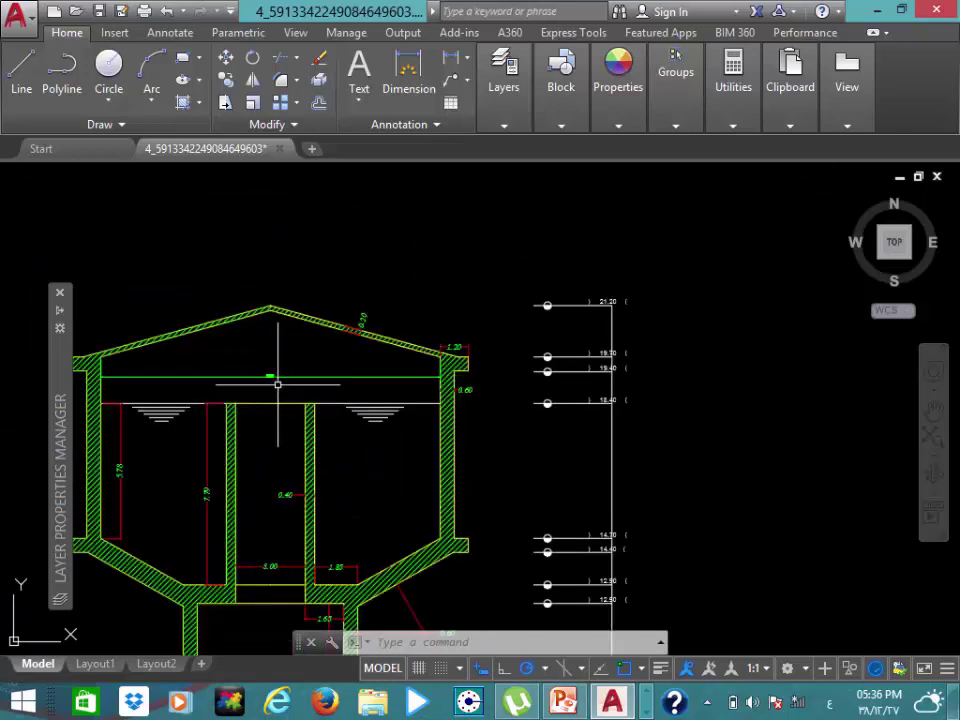
{"action": "scroll", "coordinate": [593, 403], "scroll_direction": "up", "scroll_amount": 2}
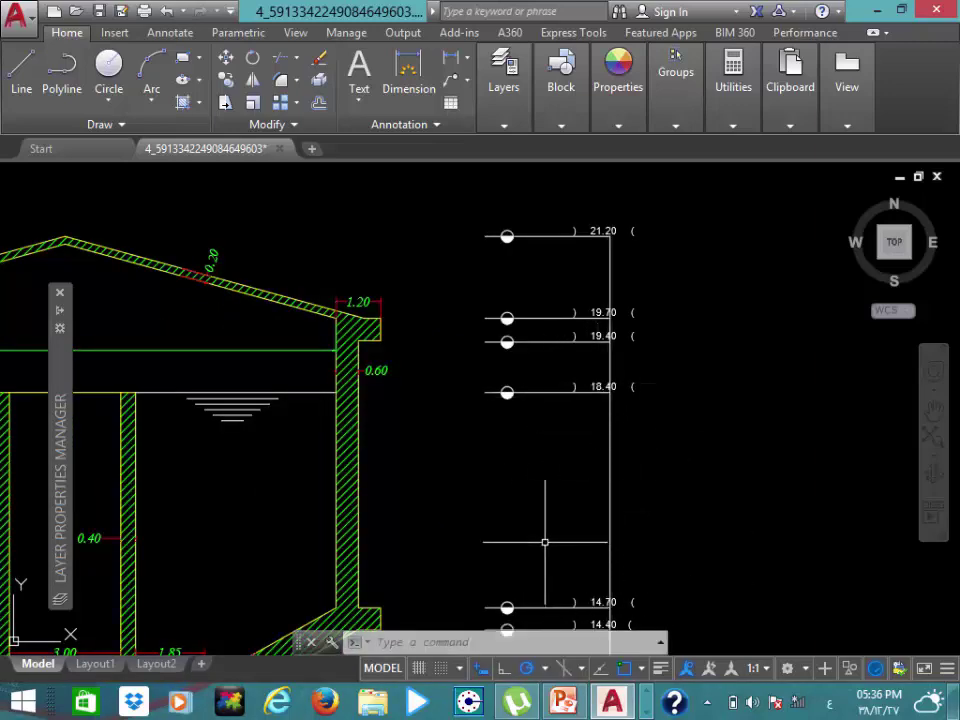
{"action": "scroll", "coordinate": [506, 531], "scroll_direction": "down", "scroll_amount": 2}
{"action": "scroll", "coordinate": [499, 446], "scroll_direction": "down", "scroll_amount": 1}
{"action": "scroll", "coordinate": [386, 504], "scroll_direction": "up", "scroll_amount": 2}
{"action": "scroll", "coordinate": [399, 484], "scroll_direction": "up", "scroll_amount": 3}
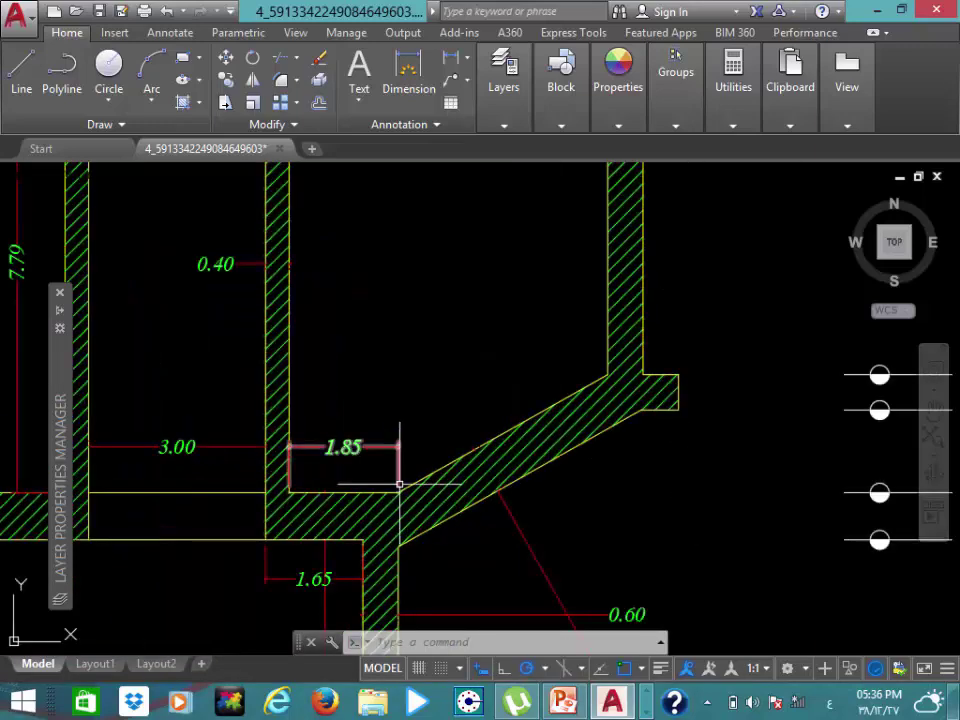
{"action": "scroll", "coordinate": [399, 484], "scroll_direction": "down", "scroll_amount": 4}
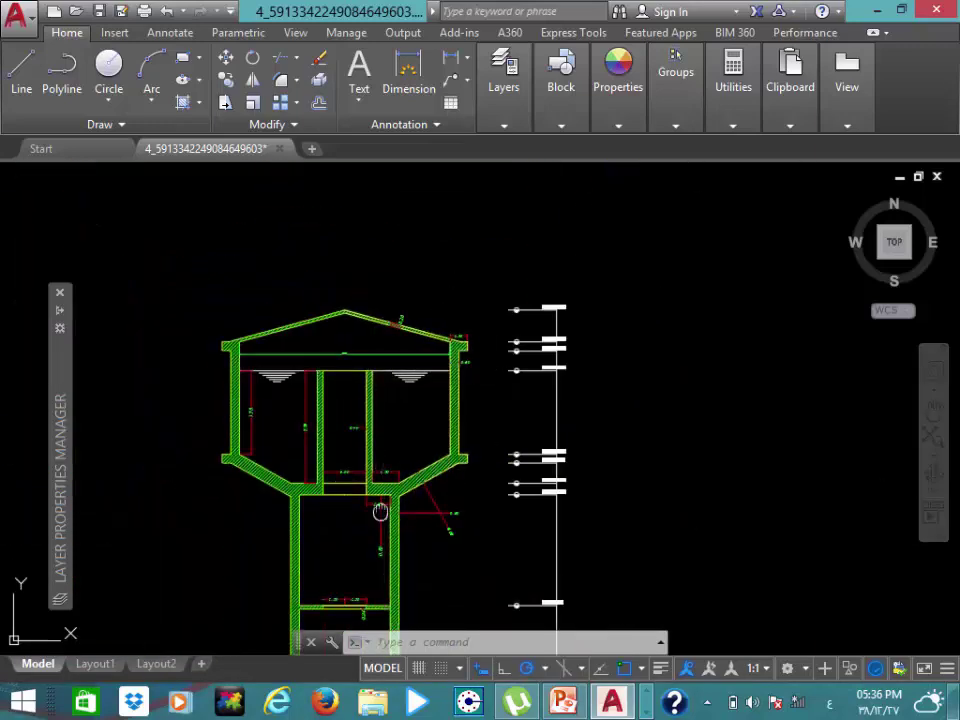
{"action": "middle_click_drag", "start_coordinate": [375, 590], "coordinate": [370, 320]}
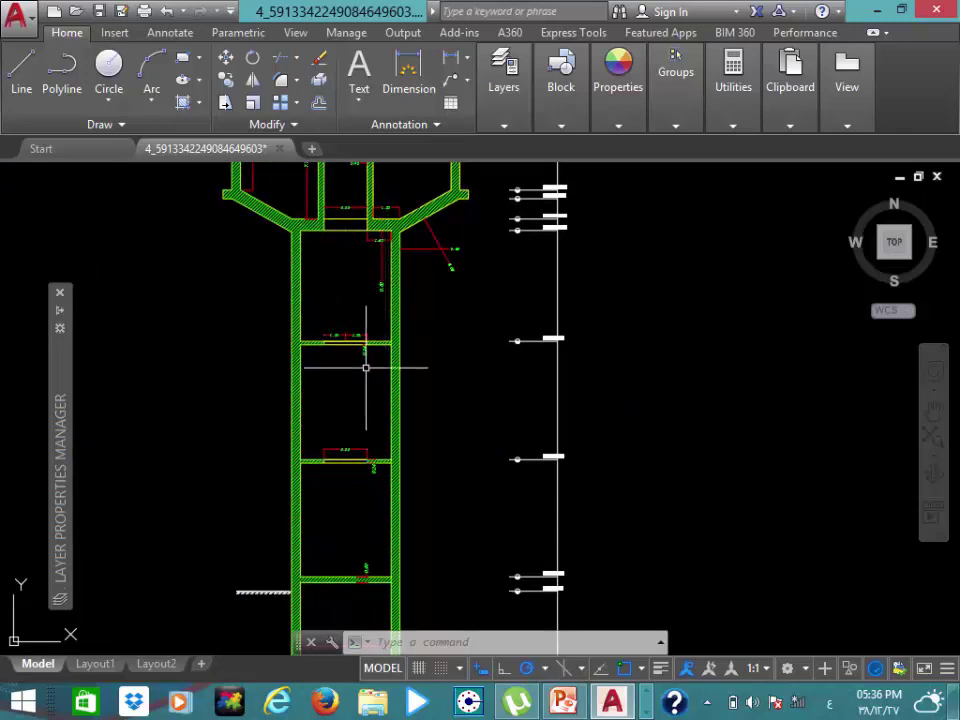
{"action": "mouse_move", "coordinate": [308, 518]}
{"action": "middle_mouse_down"}
{"action": "mouse_move", "coordinate": [348, 467]}
{"action": "mouse_move", "coordinate": [356, 346]}
{"action": "middle_mouse_up"}
Pan up through the wall, slabs and level markers to the tank roof and upper slab
{"action": "scroll", "coordinate": [302, 338], "scroll_direction": "up", "scroll_amount": 8}
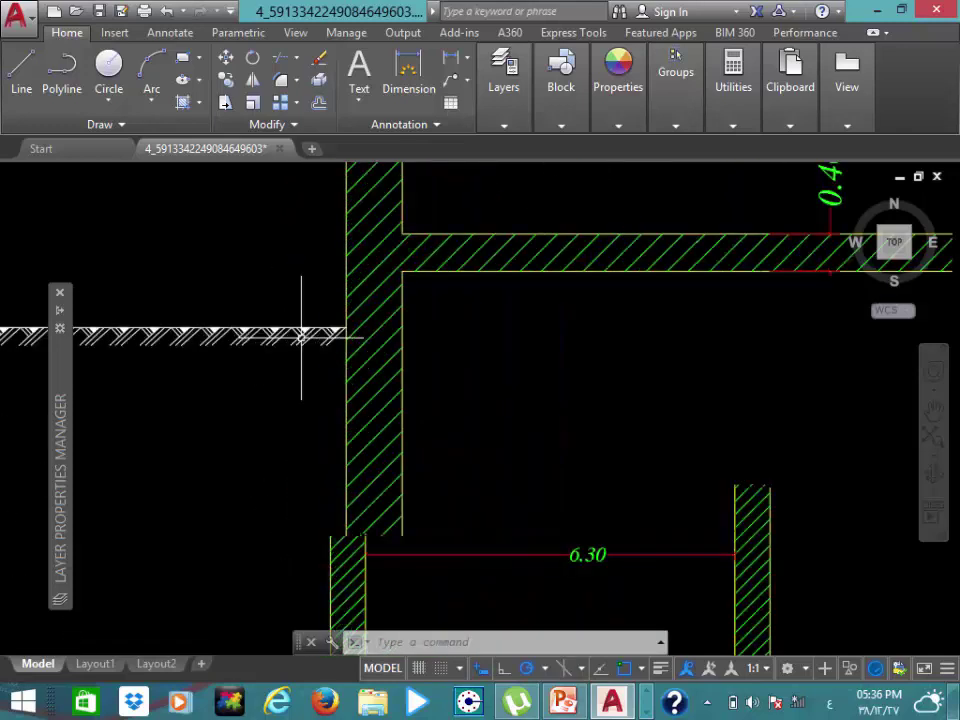
{"action": "scroll", "coordinate": [431, 242], "scroll_direction": "down", "scroll_amount": 3}
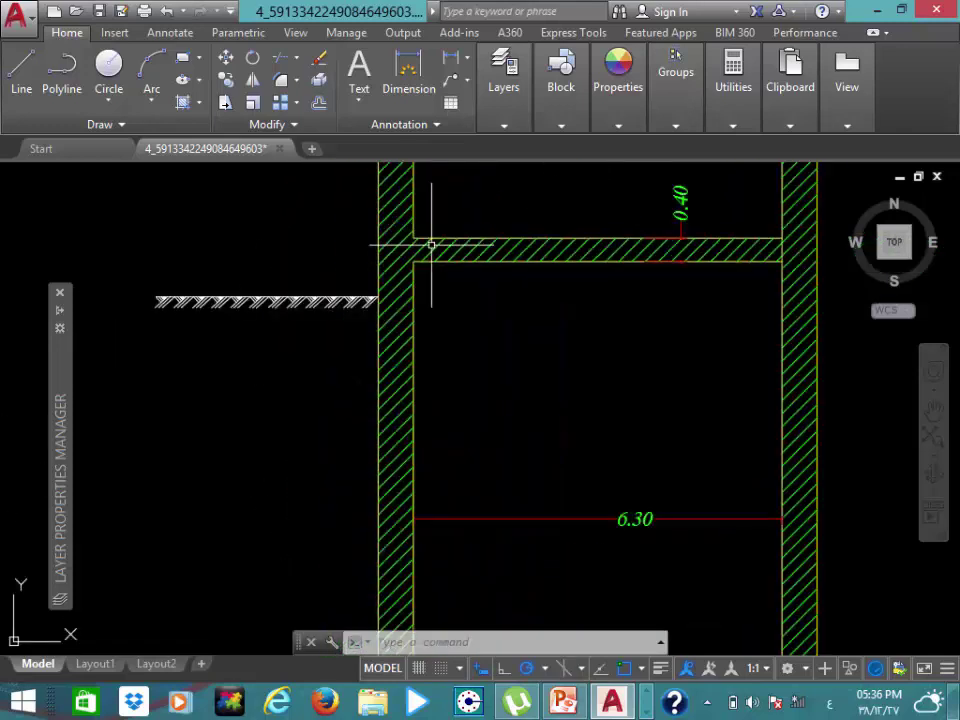
{"action": "scroll", "coordinate": [407, 265], "scroll_direction": "down", "scroll_amount": 4}
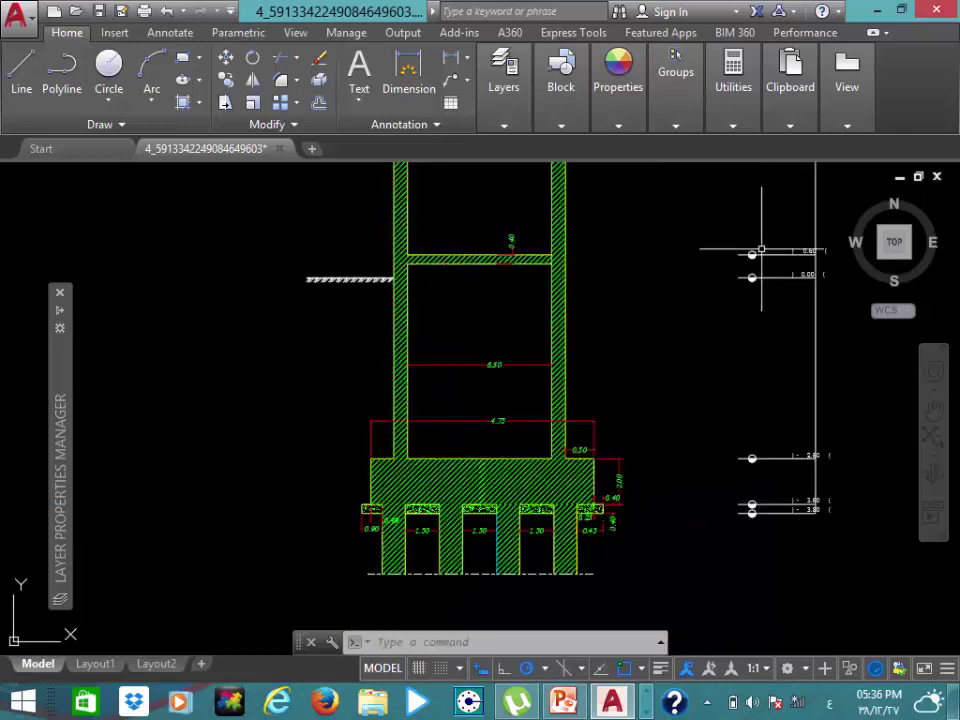
{"action": "scroll", "coordinate": [762, 249], "scroll_direction": "up", "scroll_amount": 5}
{"action": "scroll", "coordinate": [795, 249], "scroll_direction": "down", "scroll_amount": 4}
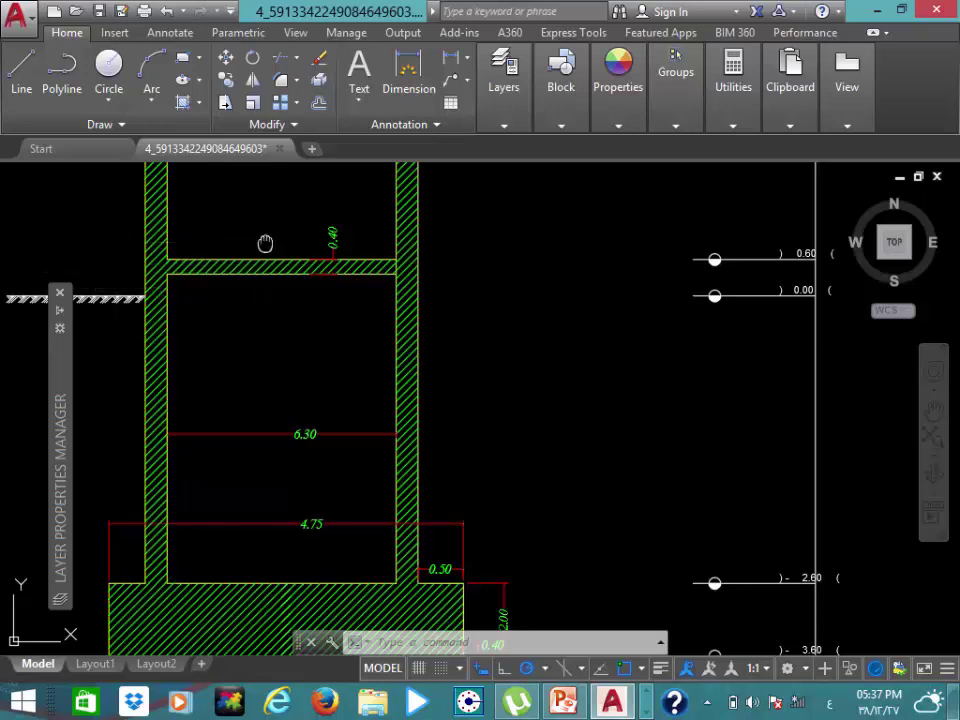
{"action": "middle_click_drag", "start_coordinate": [265, 243], "coordinate": [322, 458]}
{"action": "scroll", "coordinate": [322, 455], "scroll_direction": "down", "scroll_amount": 2}
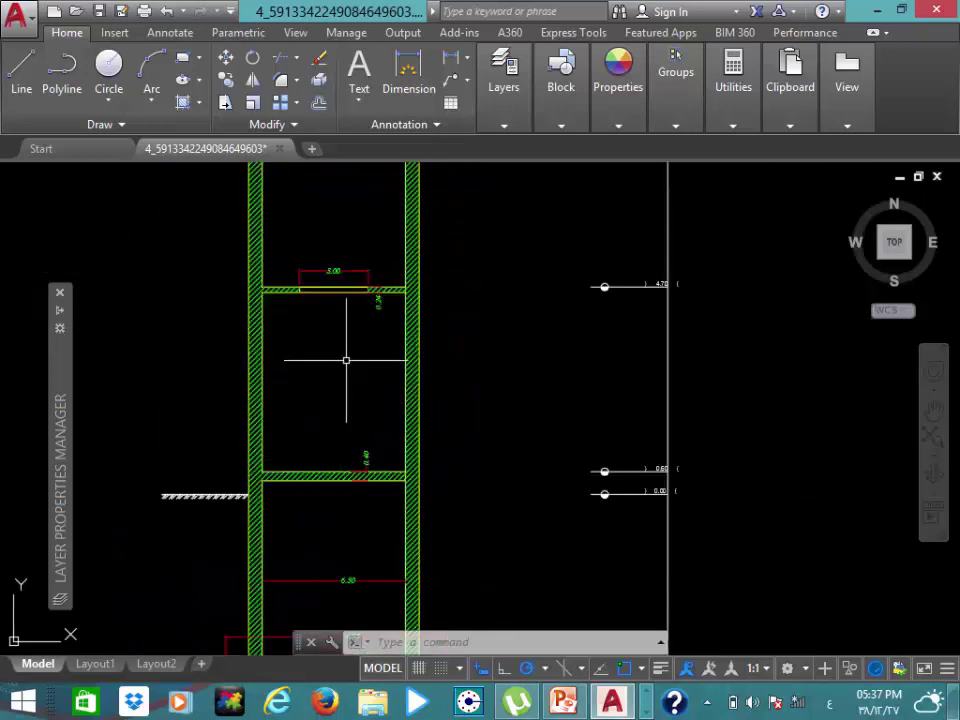
{"action": "middle_click_drag", "start_coordinate": [360, 198], "coordinate": [354, 368]}
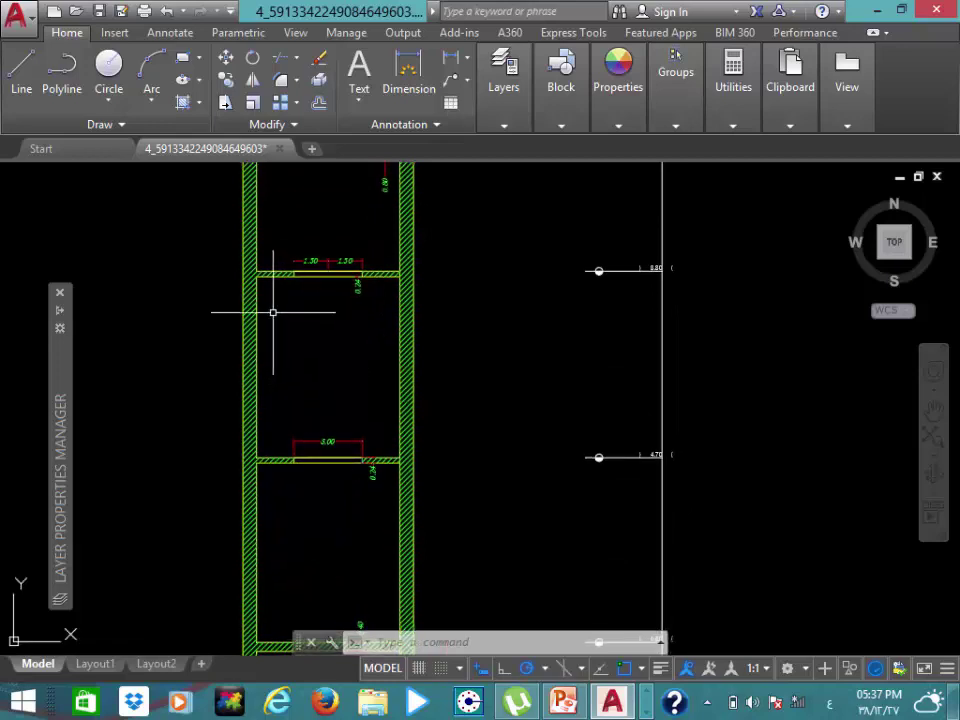
{"action": "middle_click_drag", "start_coordinate": [332, 219], "coordinate": [367, 422]}
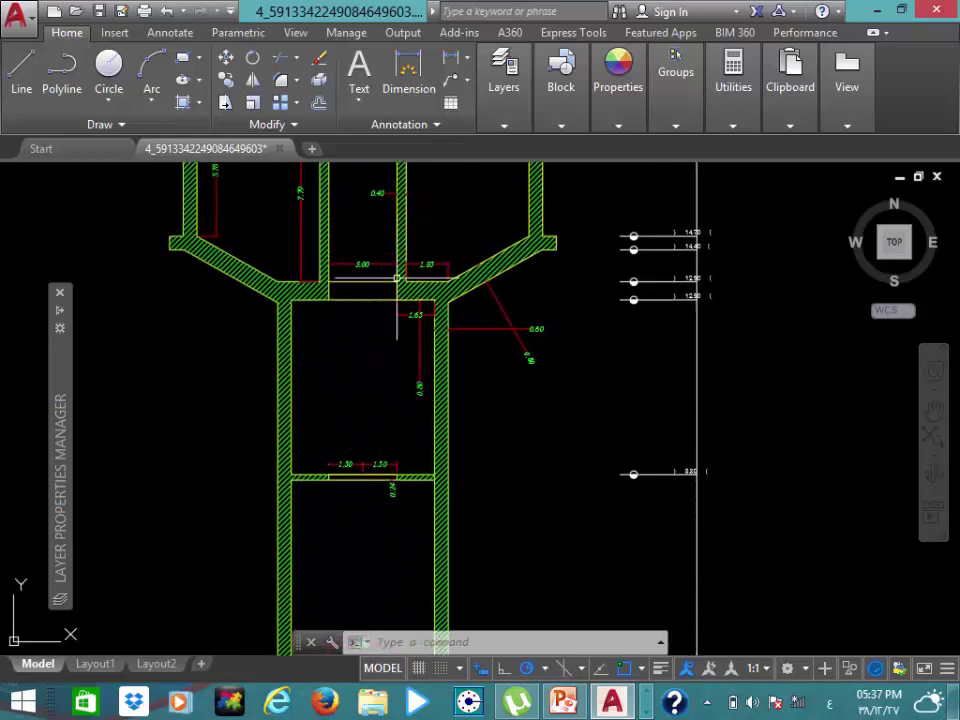
{"action": "middle_click_drag", "start_coordinate": [349, 223], "coordinate": [357, 393]}
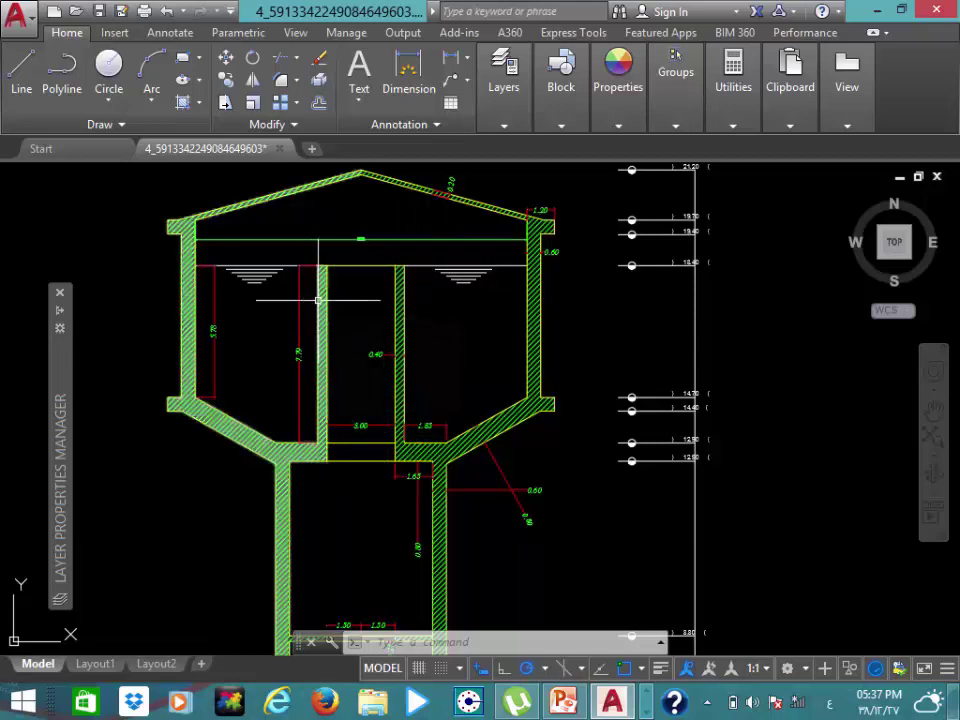
Zoom out and recentre so the whole tower section with its level marks fits on screen
{"action": "scroll", "coordinate": [318, 299], "scroll_direction": "down", "scroll_amount": 2}
{"action": "scroll", "coordinate": [318, 299], "scroll_direction": "down", "scroll_amount": 5}
{"action": "scroll", "coordinate": [328, 355], "scroll_direction": "up", "scroll_amount": 1}
{"action": "scroll", "coordinate": [328, 355], "scroll_direction": "up", "scroll_amount": 2}
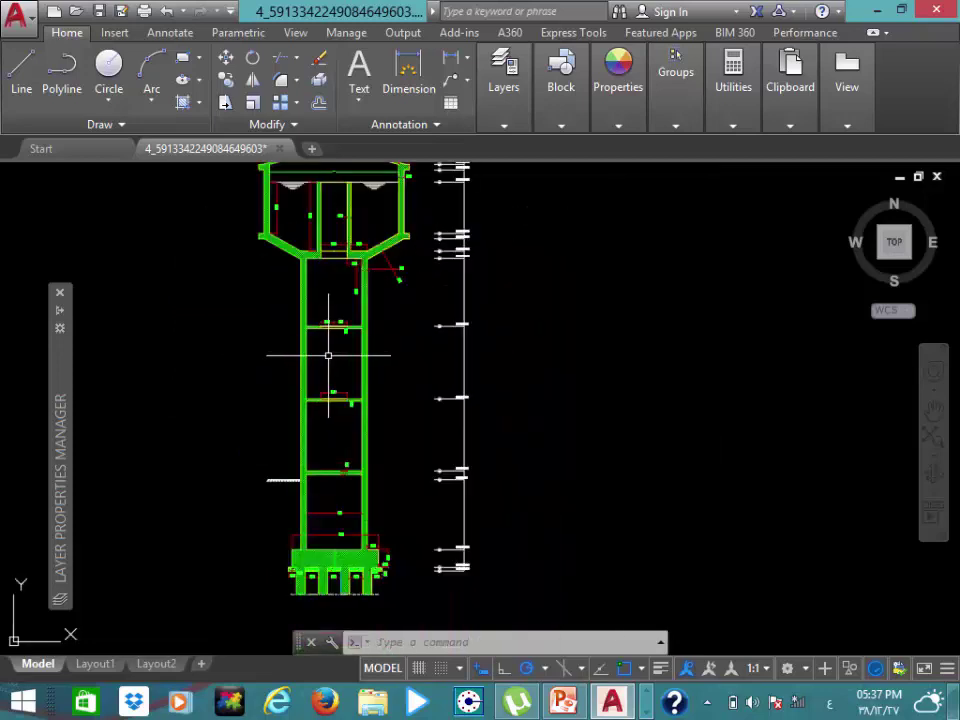
{"action": "mouse_move", "coordinate": [328, 355]}
{"action": "middle_mouse_down"}
{"action": "mouse_move", "coordinate": [310, 304]}
{"action": "mouse_move", "coordinate": [326, 368]}
{"action": "middle_mouse_up"}
{"action": "middle_click_drag", "start_coordinate": [338, 272], "coordinate": [339, 330]}
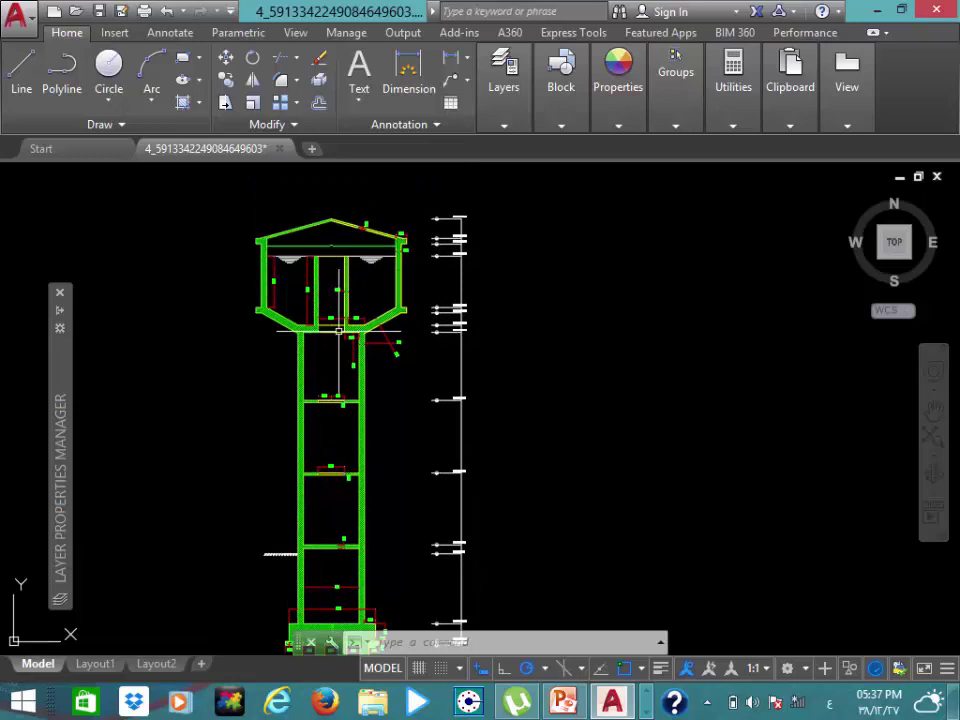
{"action": "scroll", "coordinate": [337, 270], "scroll_direction": "up", "scroll_amount": 1}
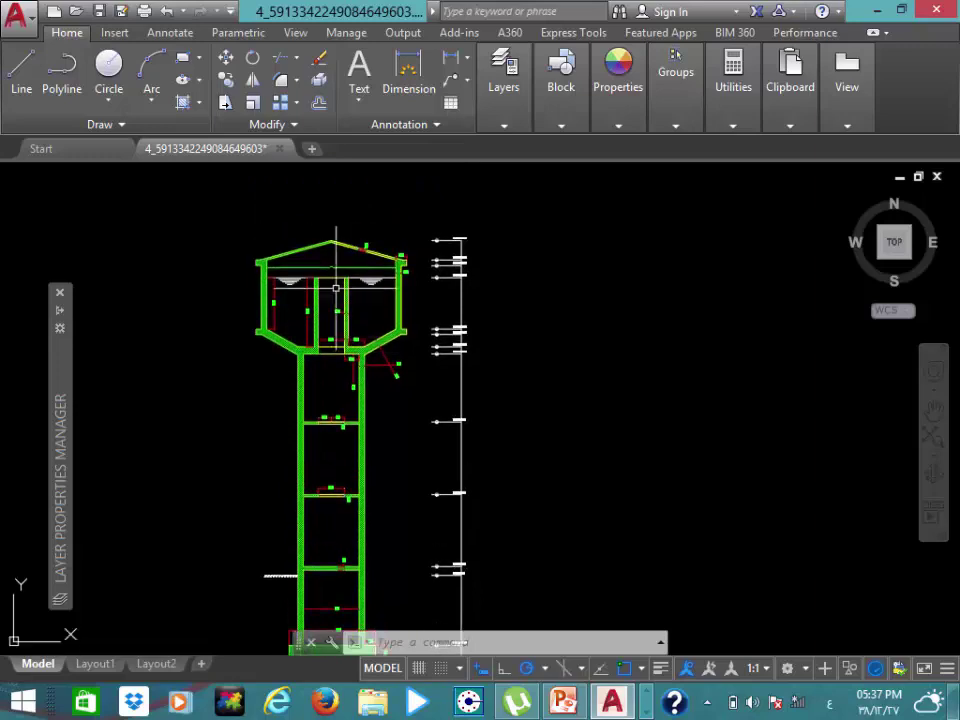
{"action": "scroll", "coordinate": [335, 272], "scroll_direction": "up", "scroll_amount": 2}
{"action": "scroll", "coordinate": [336, 276], "scroll_direction": "up", "scroll_amount": 4}
{"action": "scroll", "coordinate": [340, 290], "scroll_direction": "down", "scroll_amount": 4}
{"action": "scroll", "coordinate": [344, 298], "scroll_direction": "down", "scroll_amount": 4}
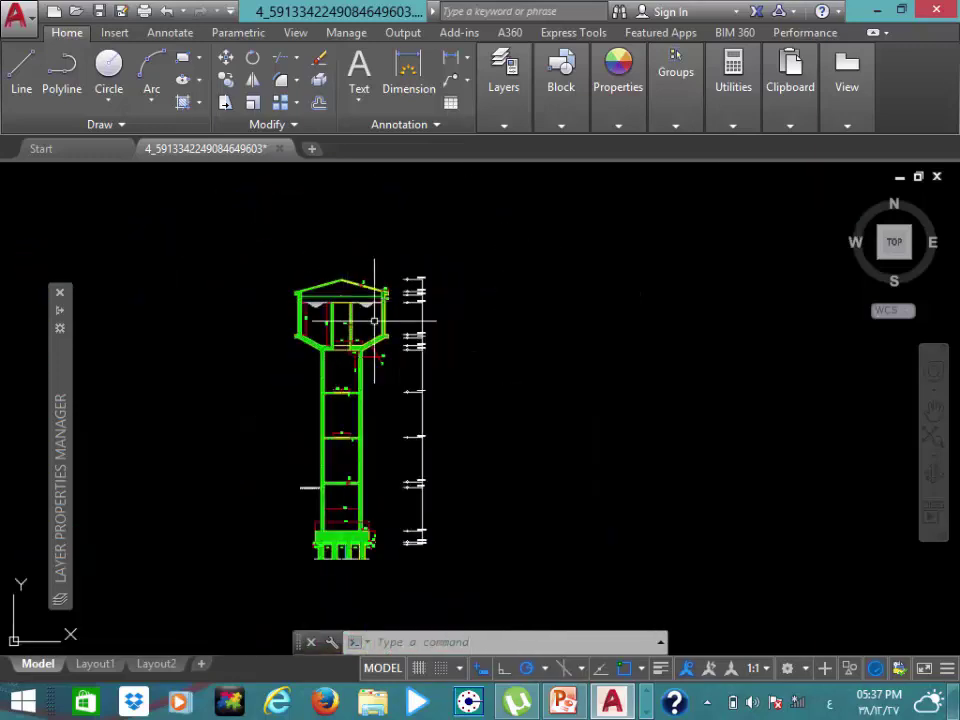
{"action": "middle_click_drag", "start_coordinate": [391, 327], "coordinate": [301, 280]}
Draw a long vertical line right of the tower section, clear of the level marks
{"action": "key", "text": "Return"}
{"action": "key", "text": "Escape"}
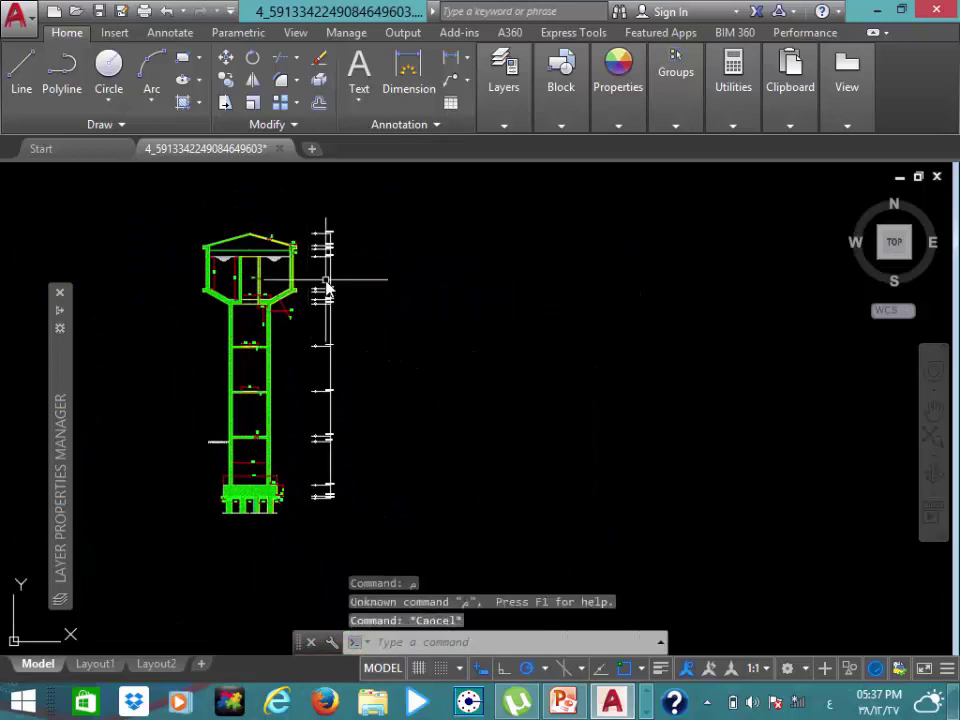
{"action": "type", "text": "l"}
{"action": "key", "text": "Return"}
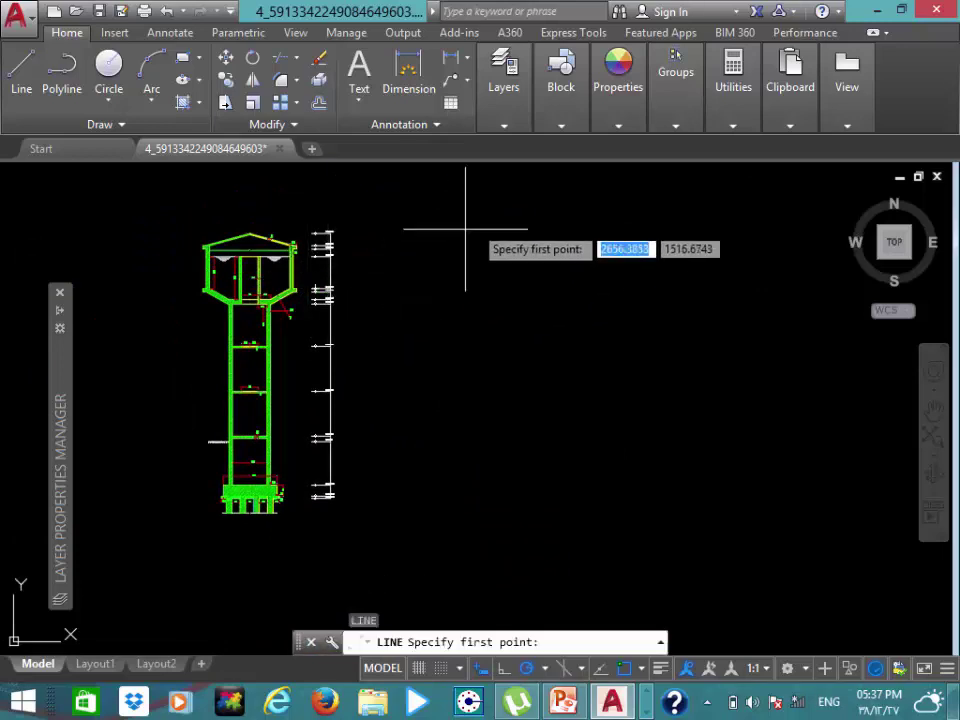
{"action": "left_click", "coordinate": [473, 197]}
{"action": "left_click", "coordinate": [473, 520]}
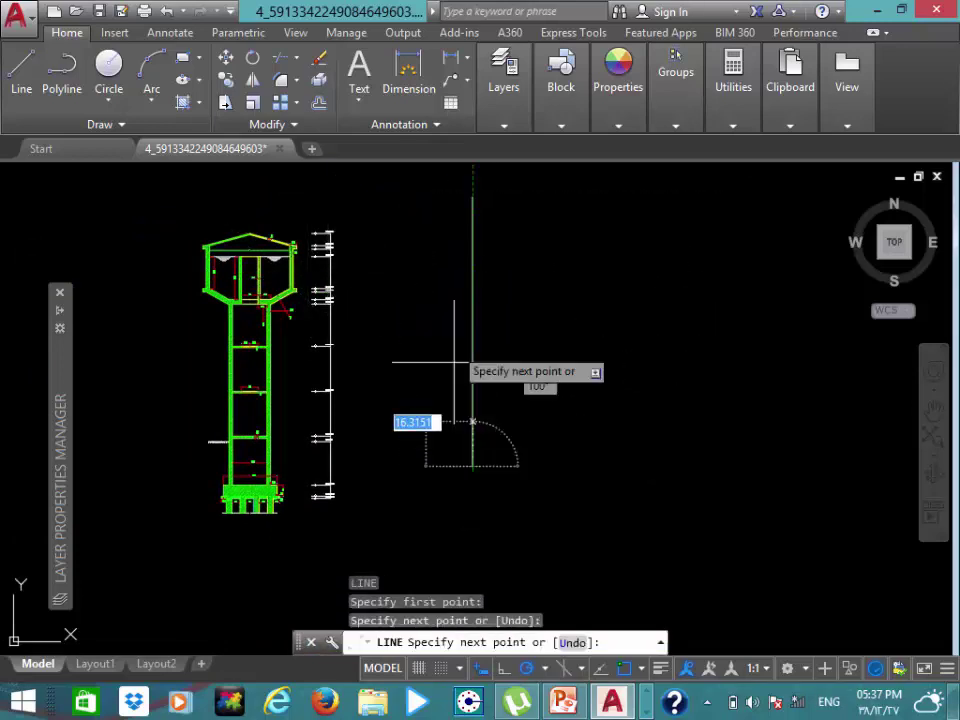
{"action": "key", "text": "Escape"}
Pan the view up and left and repeat the LINE command
{"action": "scroll", "coordinate": [225, 246], "scroll_direction": "up", "scroll_amount": 4}
{"action": "scroll", "coordinate": [170, 255], "scroll_direction": "up", "scroll_amount": 2}
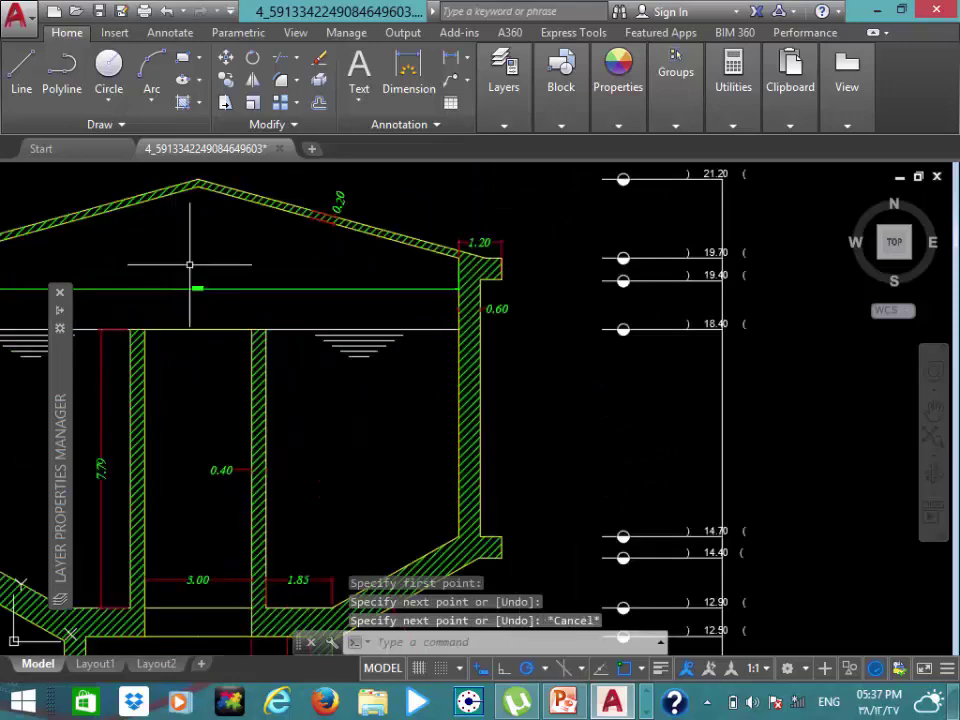
{"action": "scroll", "coordinate": [195, 300], "scroll_direction": "up", "scroll_amount": 2}
{"action": "scroll", "coordinate": [203, 350], "scroll_direction": "down", "scroll_amount": 5}
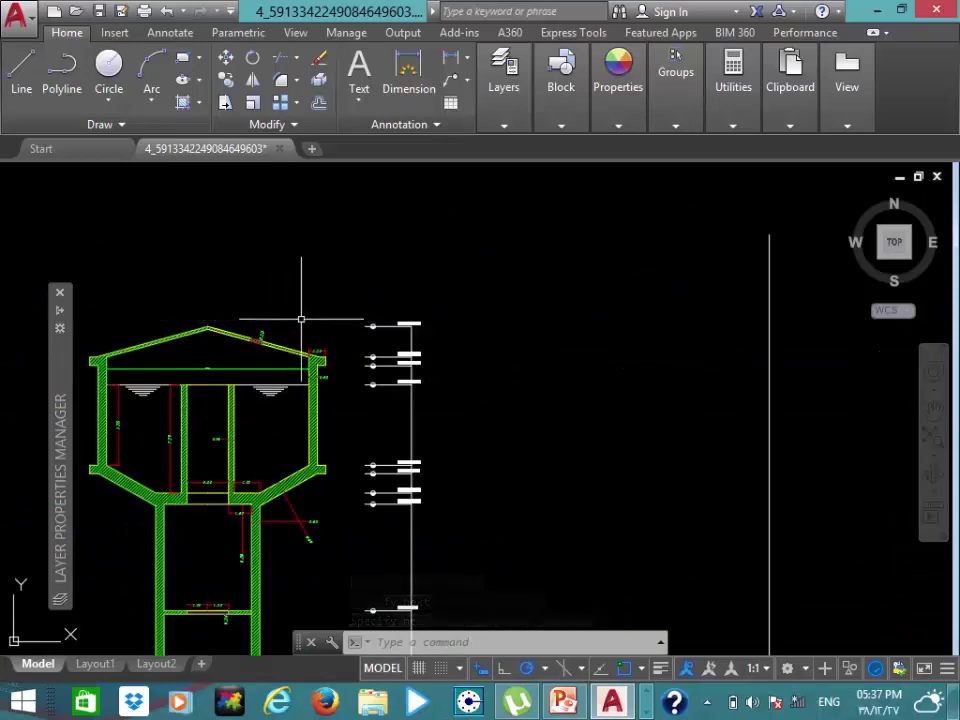
{"action": "scroll", "coordinate": [390, 312], "scroll_direction": "up", "scroll_amount": 3}
{"action": "scroll", "coordinate": [405, 322], "scroll_direction": "up", "scroll_amount": 1}
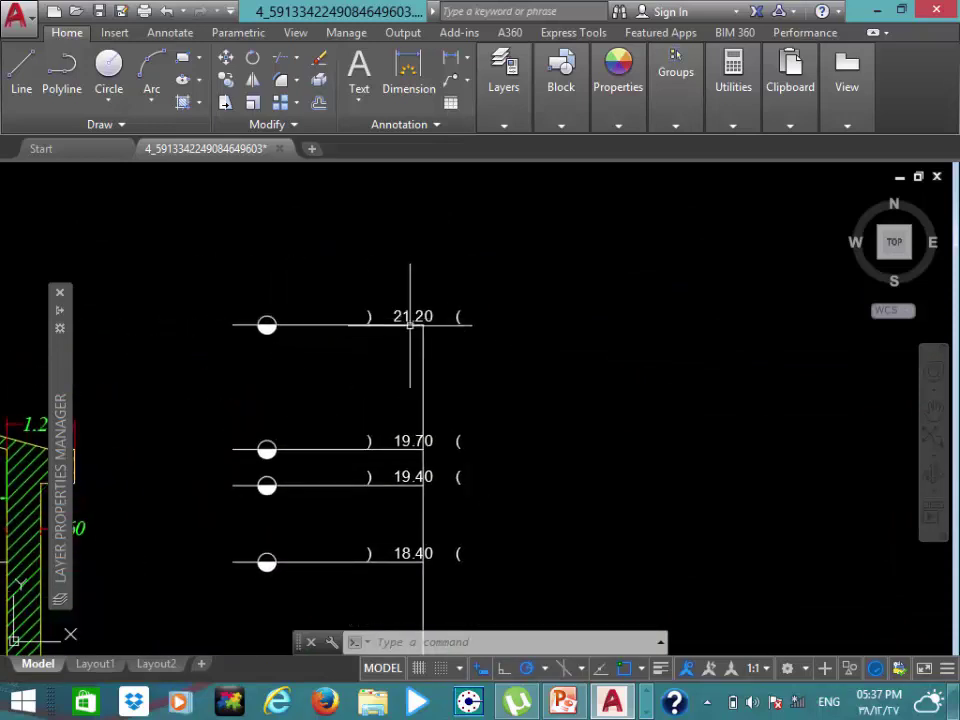
{"action": "scroll", "coordinate": [459, 459], "scroll_direction": "down", "scroll_amount": 3}
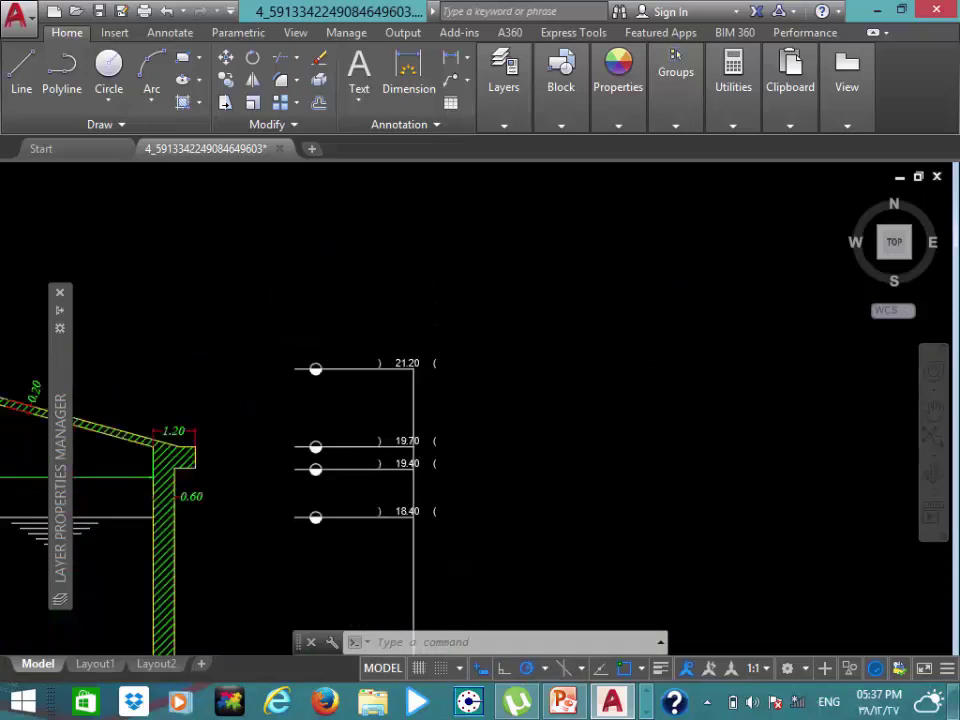
{"action": "scroll", "coordinate": [551, 435], "scroll_direction": "down", "scroll_amount": 2}
{"action": "middle_click_drag", "start_coordinate": [553, 392], "coordinate": [405, 347]}
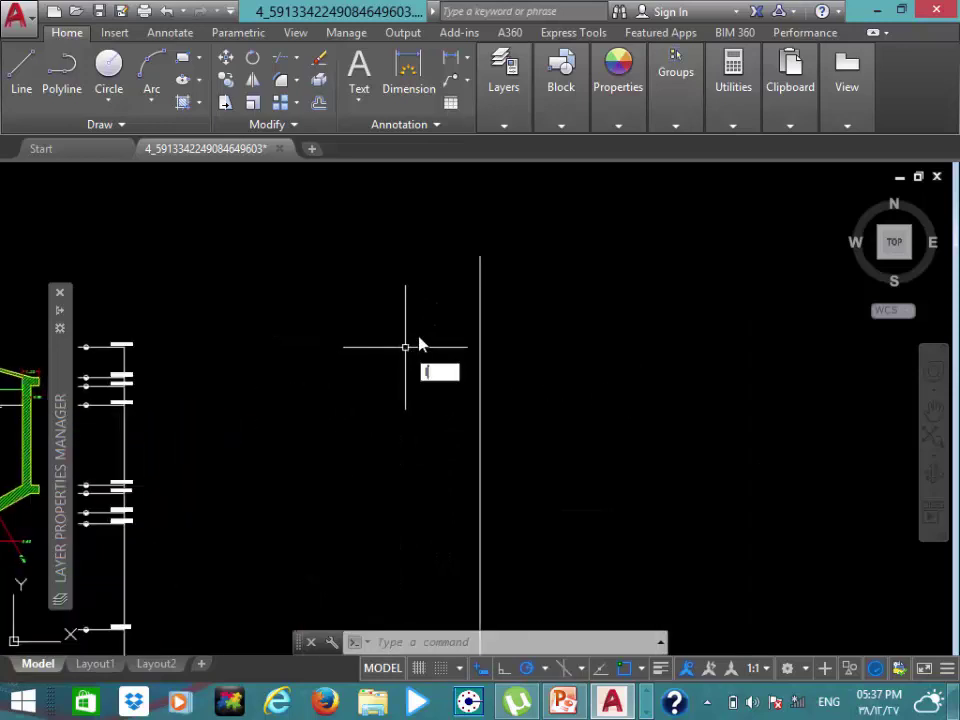
{"action": "key", "text": "Return"}
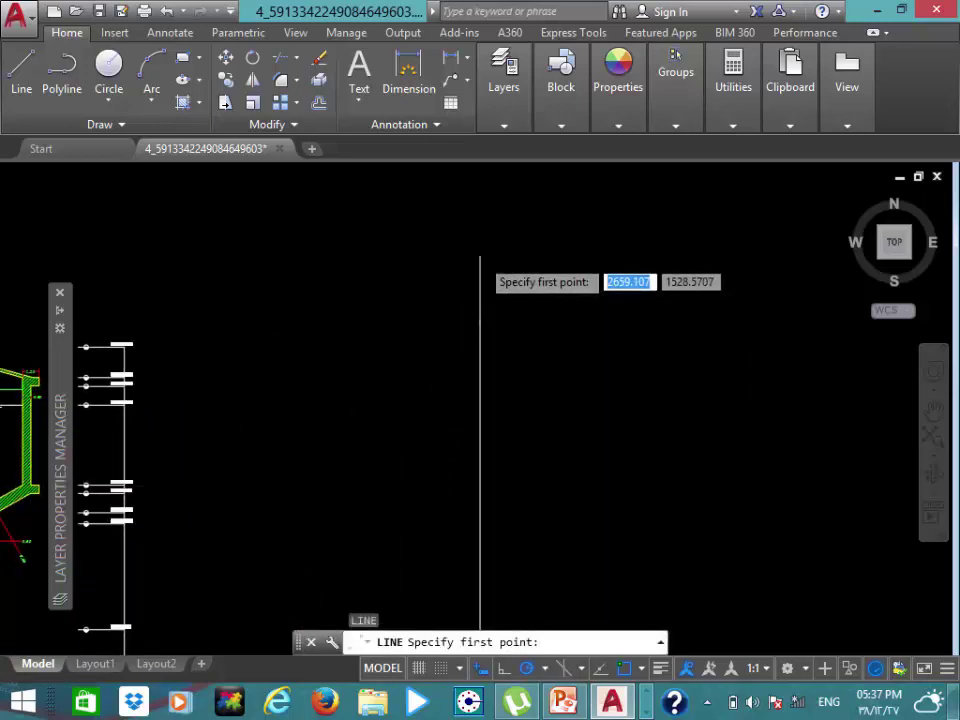
{"action": "scroll", "coordinate": [480, 259], "scroll_direction": "down", "scroll_amount": 3}
From the vertical line's top, draw 7.5 across, 1.5 down, and back to the start point
{"action": "left_click", "coordinate": [480, 257]}
{"action": "type", "text": "7.5"}
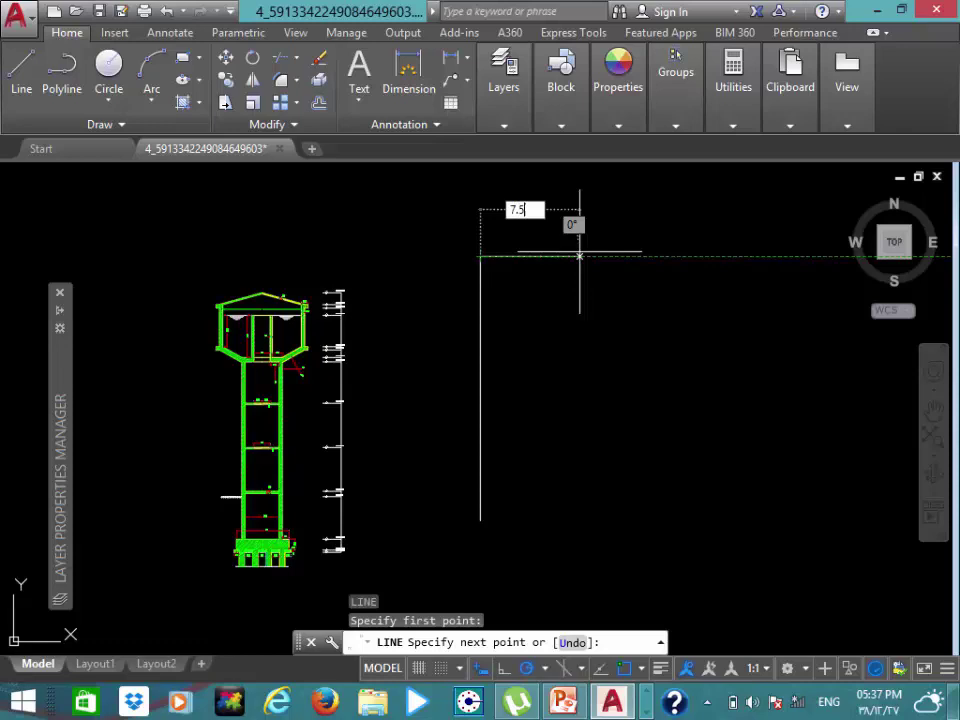
{"action": "key", "text": "Return"}
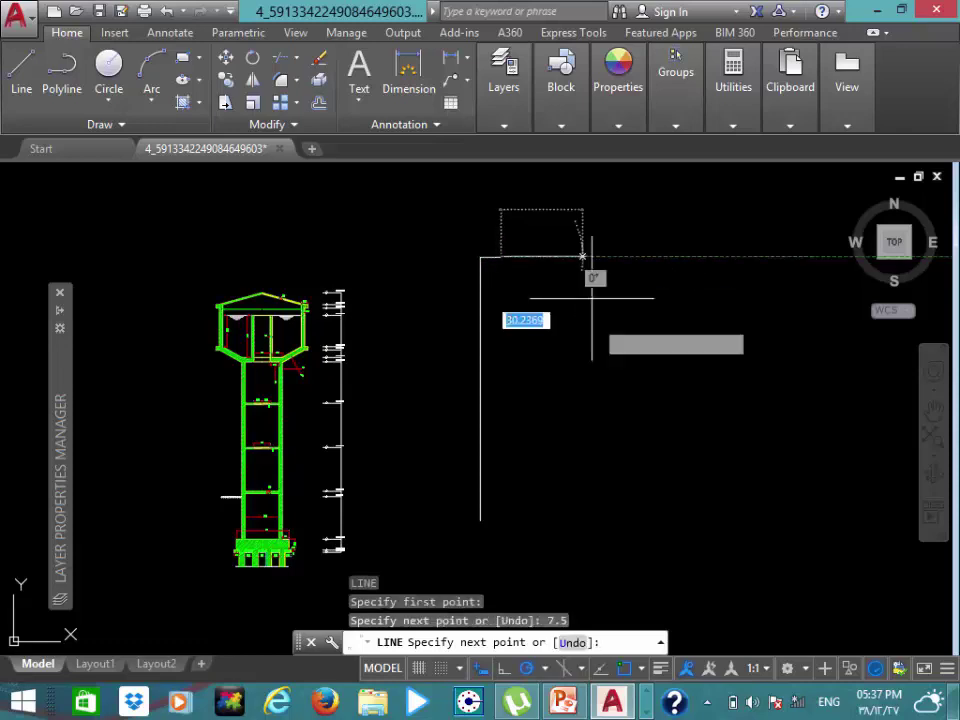
{"action": "scroll", "coordinate": [499, 270], "scroll_direction": "up", "scroll_amount": 2}
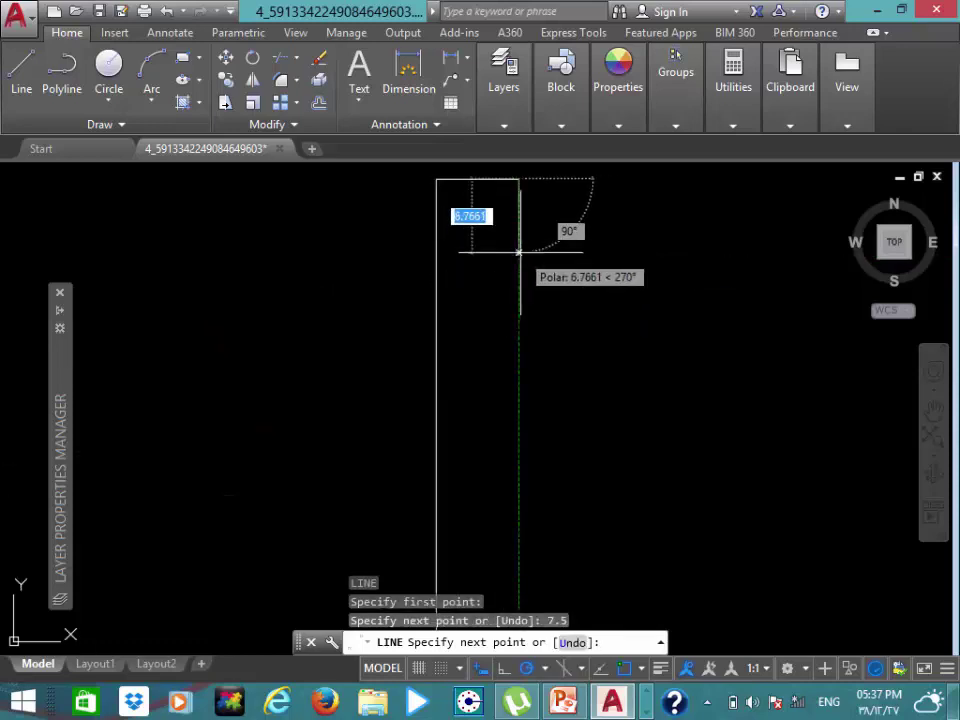
{"action": "key", "text": "Return"}
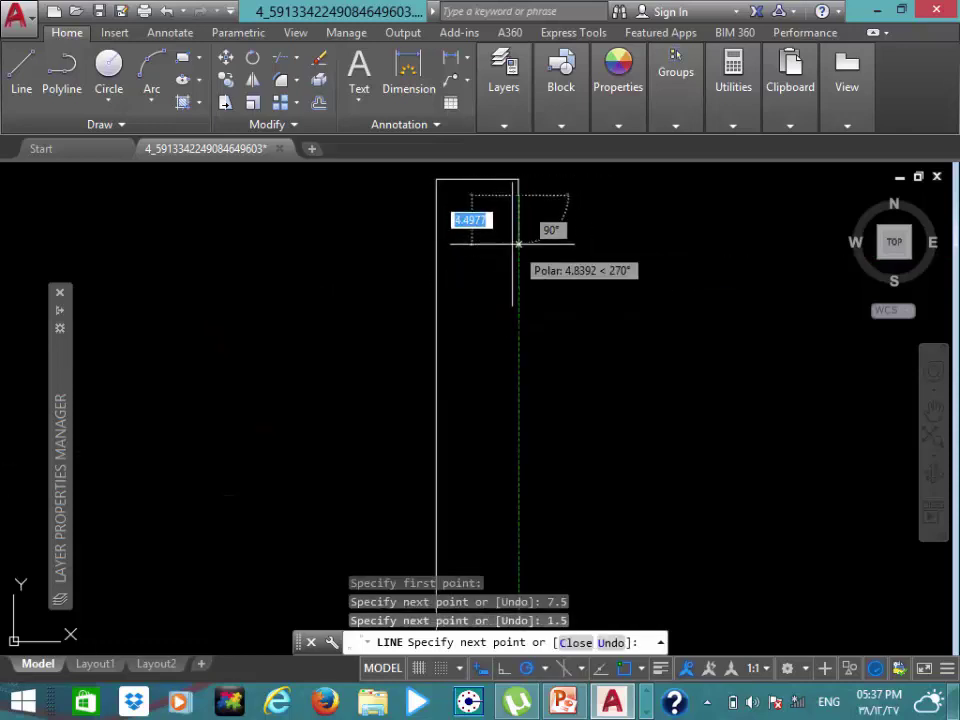
{"action": "left_click", "coordinate": [436, 179]}
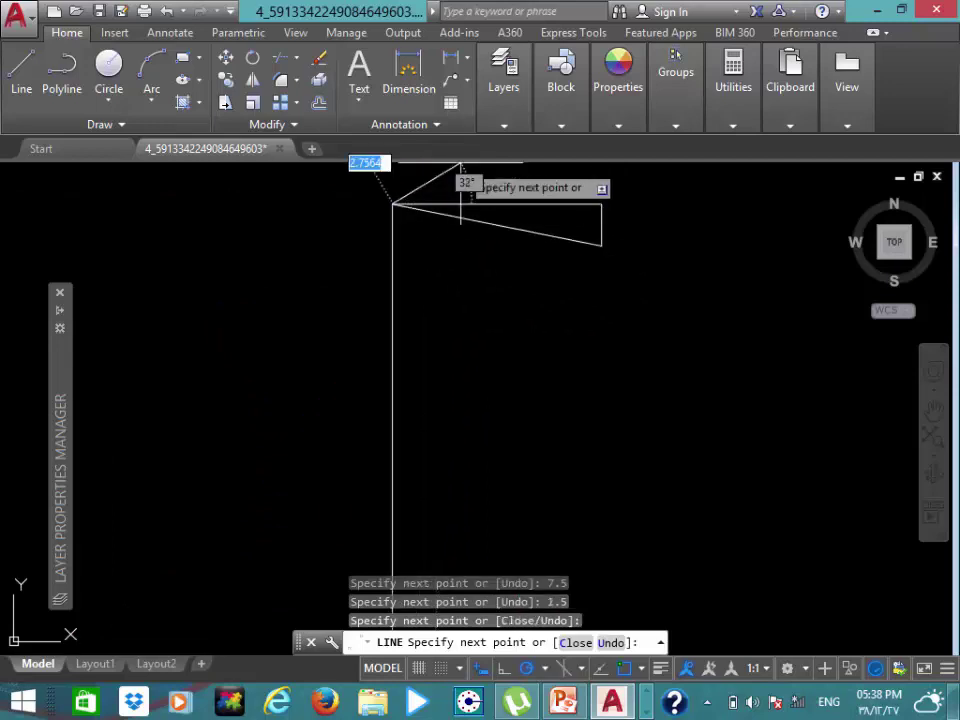
{"action": "key", "text": "Escape"}
Window-select the top and side helper lines and delete them
{"action": "left_click", "coordinate": [654, 178]}
{"action": "left_click", "coordinate": [532, 235]}
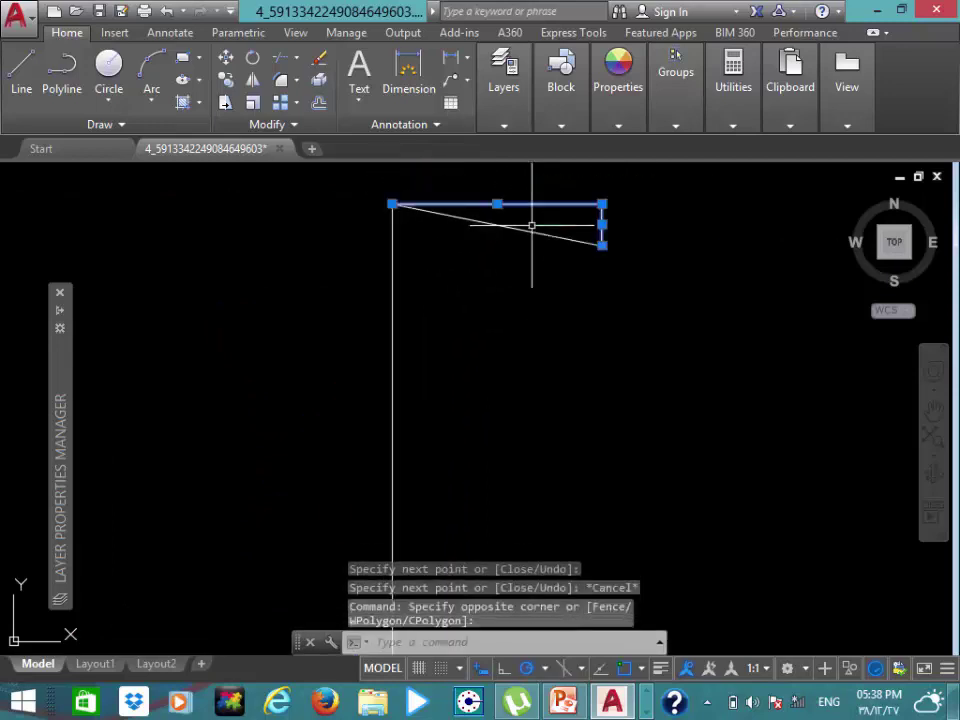
{"action": "key", "text": "Delete"}
{"action": "scroll", "coordinate": [519, 262], "scroll_direction": "down", "scroll_amount": 4}
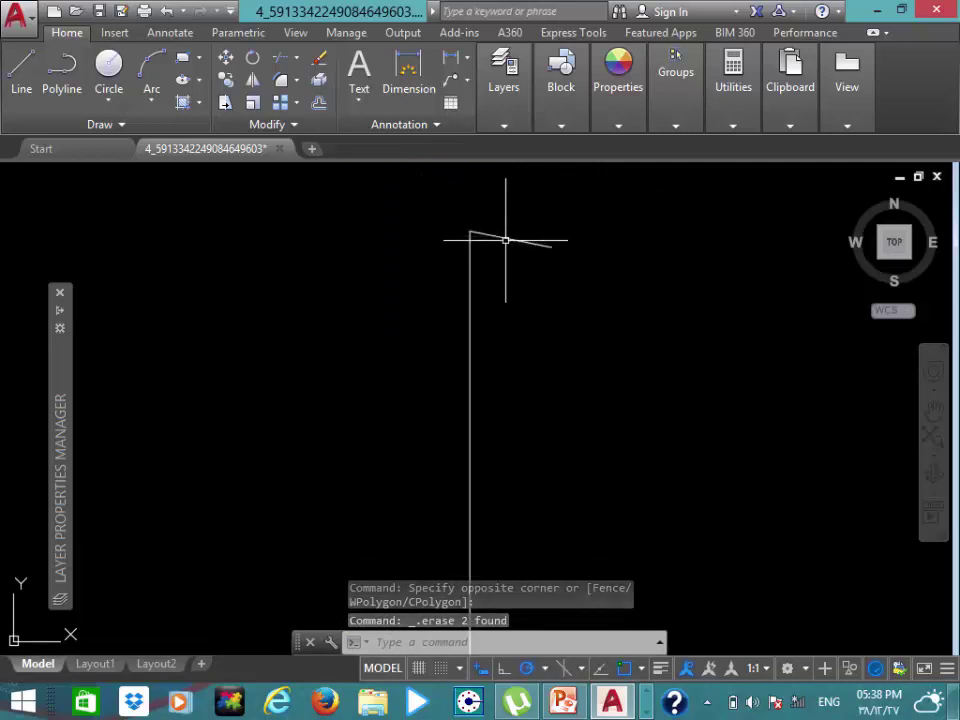
{"action": "scroll", "coordinate": [477, 226], "scroll_direction": "down", "scroll_amount": 2}
{"action": "middle_click_drag", "start_coordinate": [477, 226], "coordinate": [499, 226]}
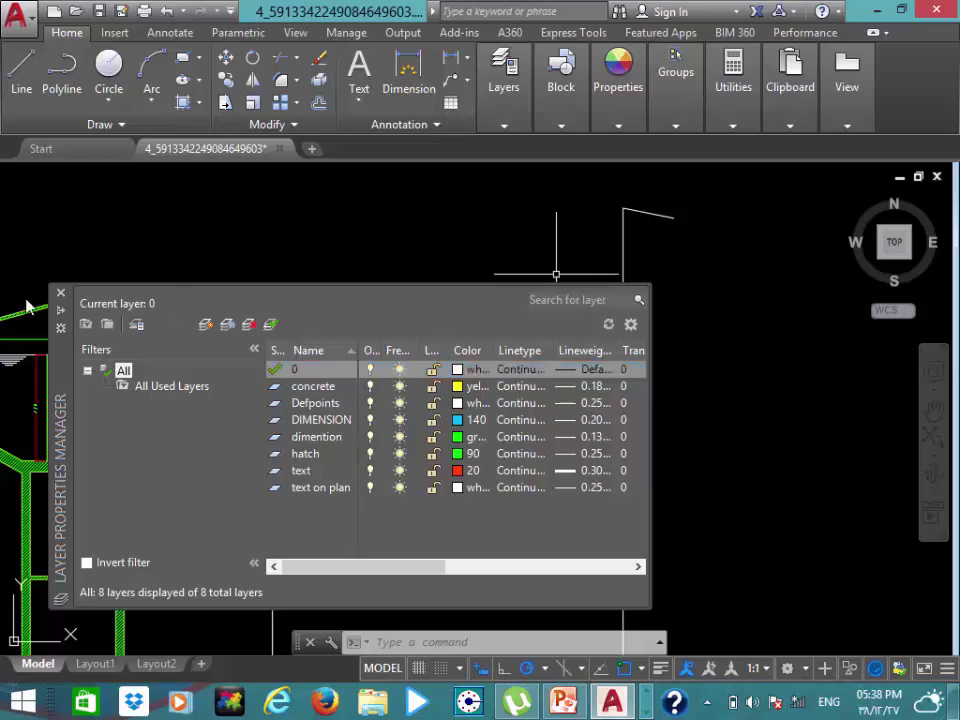
{"action": "left_click", "coordinate": [60, 293]}
{"action": "scroll", "coordinate": [234, 300], "scroll_direction": "up", "scroll_amount": 5}
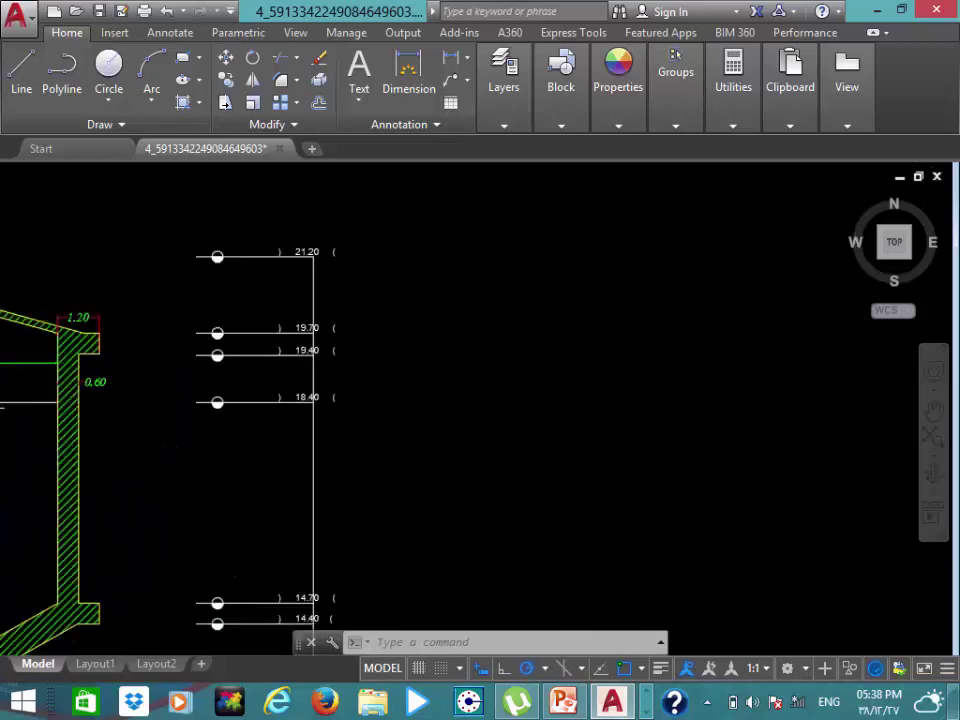
{"action": "scroll", "coordinate": [274, 336], "scroll_direction": "up", "scroll_amount": 2}
{"action": "scroll", "coordinate": [276, 337], "scroll_direction": "down", "scroll_amount": 4}
{"action": "scroll", "coordinate": [269, 481], "scroll_direction": "up", "scroll_amount": 2}
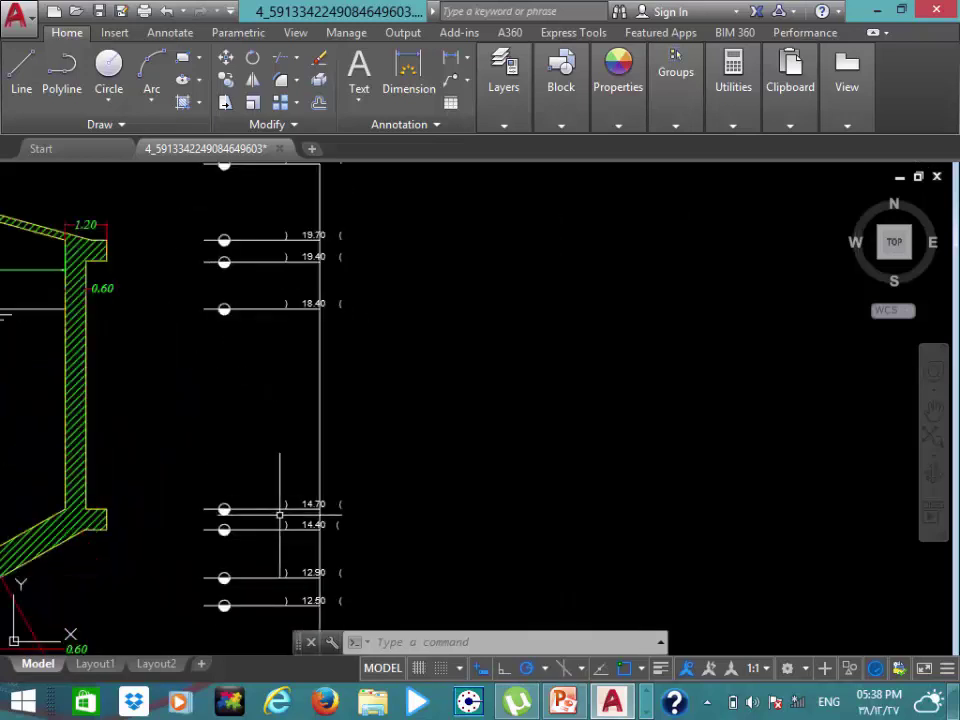
{"action": "scroll", "coordinate": [278, 514], "scroll_direction": "up", "scroll_amount": 2}
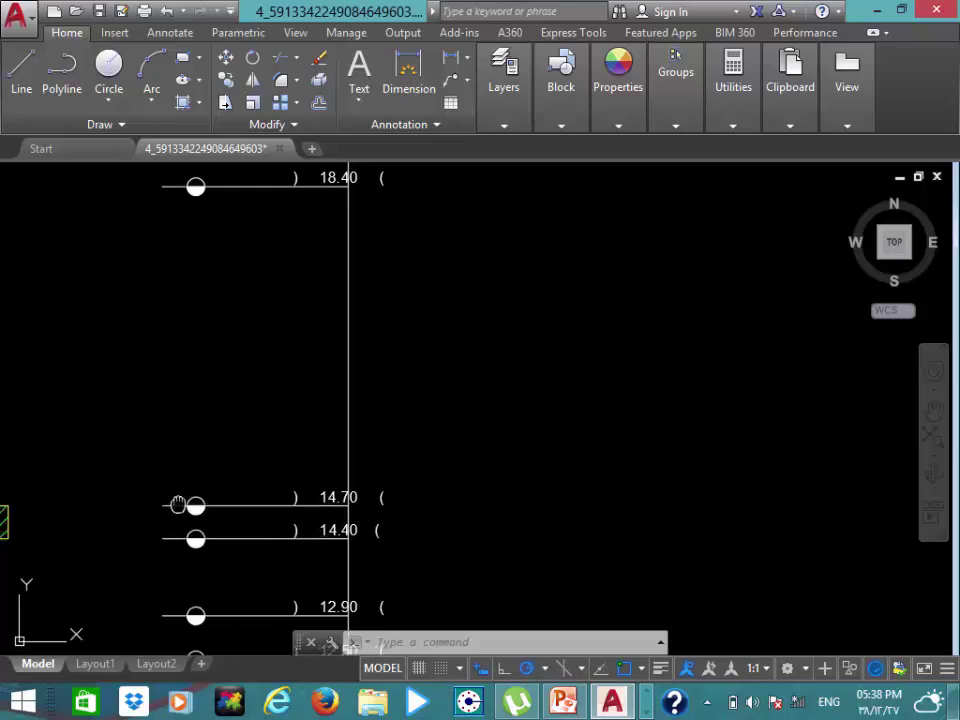
{"action": "mouse_move", "coordinate": [182, 503]}
{"action": "middle_mouse_down"}
{"action": "mouse_move", "coordinate": [401, 480]}
{"action": "mouse_move", "coordinate": [409, 456]}
{"action": "middle_mouse_up"}
{"action": "scroll", "coordinate": [410, 460], "scroll_direction": "down", "scroll_amount": 2}
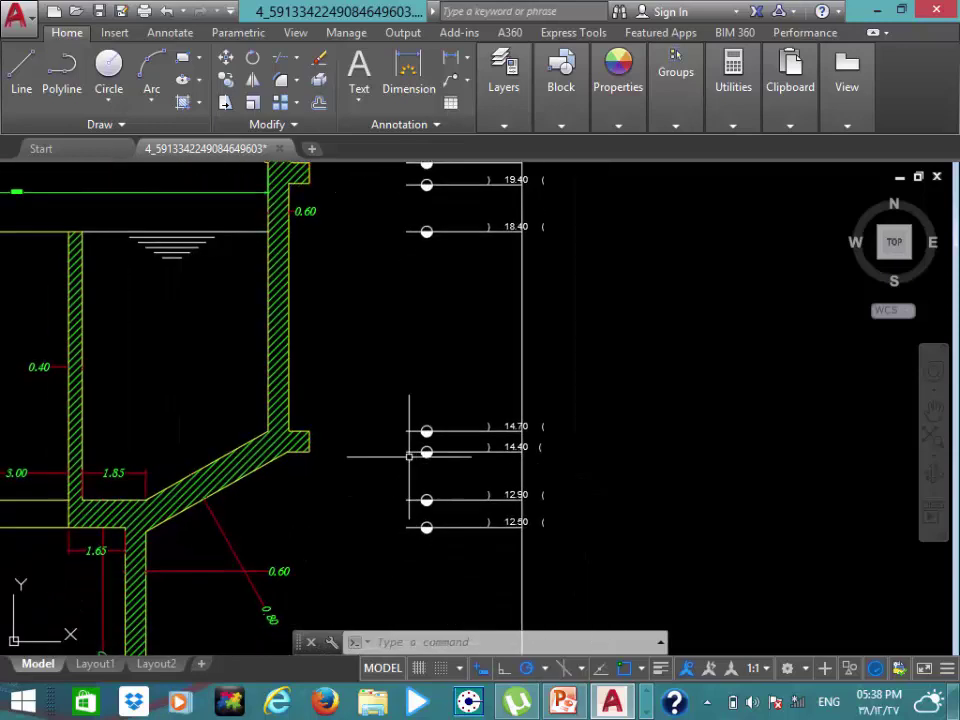
{"action": "mouse_move", "coordinate": [511, 440]}
{"action": "middle_mouse_down"}
{"action": "mouse_move", "coordinate": [489, 430]}
{"action": "mouse_move", "coordinate": [366, 512]}
{"action": "mouse_move", "coordinate": [349, 488]}
{"action": "middle_mouse_up"}
{"action": "scroll", "coordinate": [361, 354], "scroll_direction": "down", "scroll_amount": 3}
{"action": "middle_click_drag", "start_coordinate": [459, 369], "coordinate": [264, 382]}
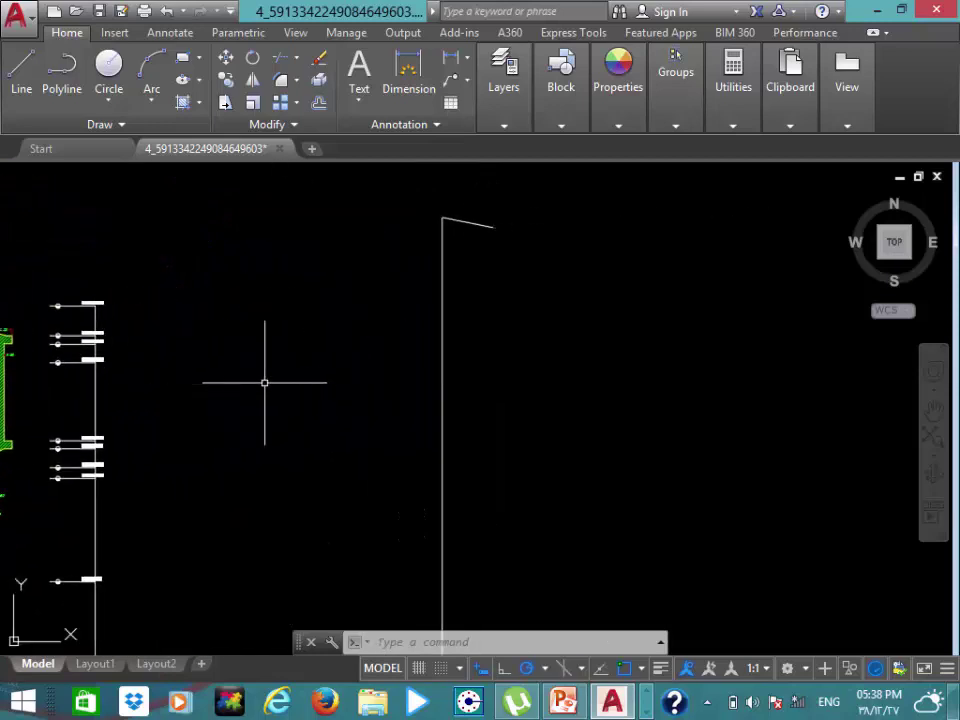
Draw a 5-unit line straight down from the sloped roof line's end
{"action": "type", "text": "l"}
{"action": "key", "text": "Return"}
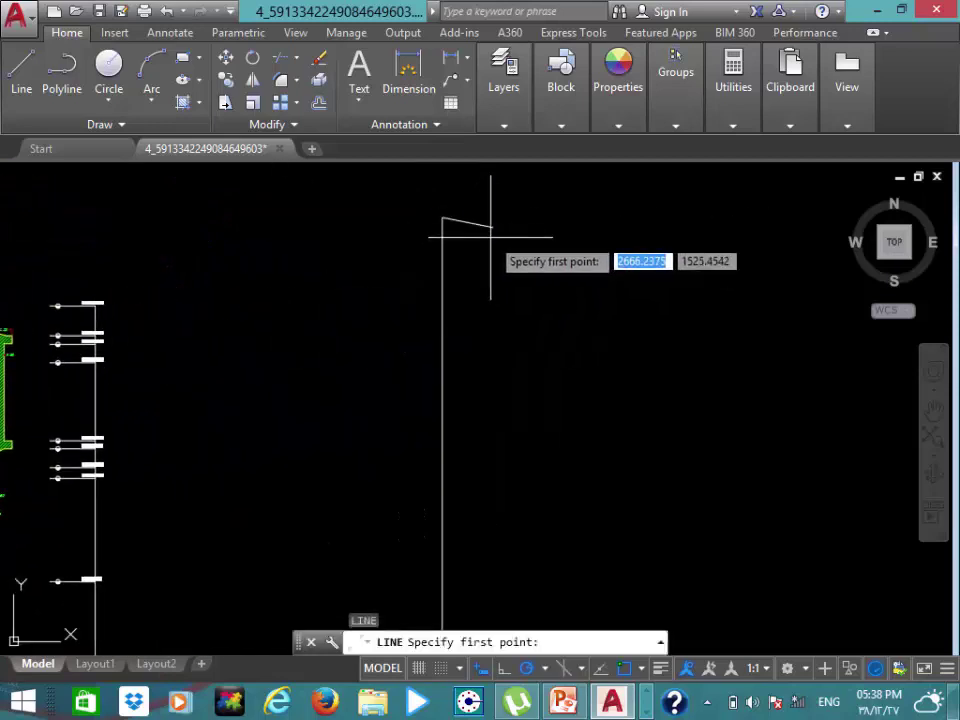
{"action": "left_click", "coordinate": [493, 227]}
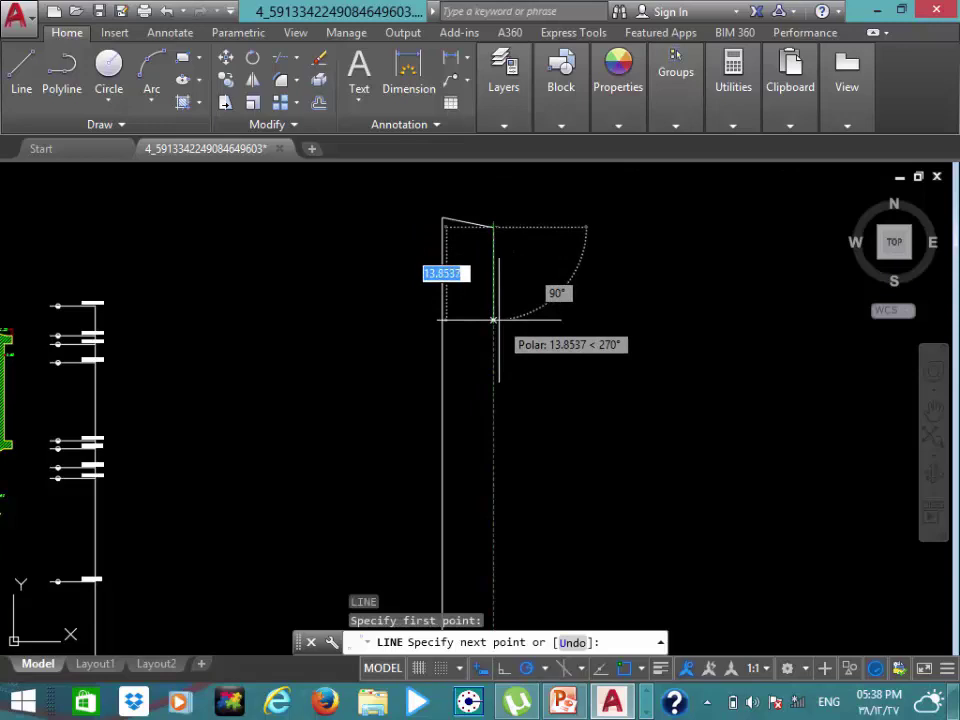
{"action": "type", "text": "5"}
{"action": "key", "text": "Return"}
{"action": "key", "text": "Escape"}
Pan and zoom across the tank drawing to bring the roof outline back into view
{"action": "middle_click_drag", "start_coordinate": [377, 333], "coordinate": [694, 316]}
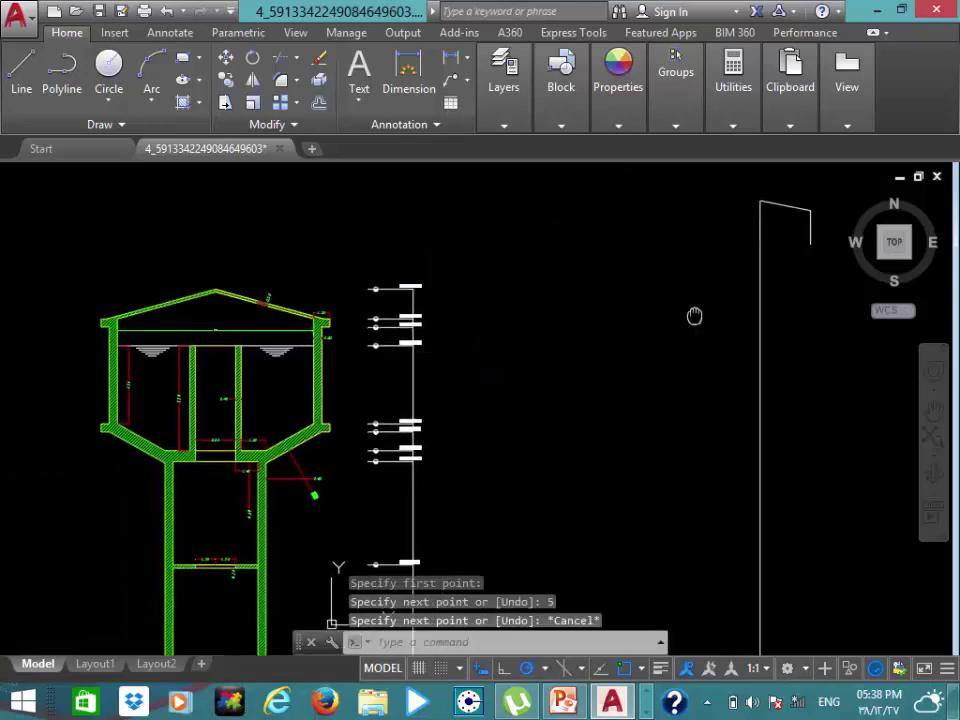
{"action": "scroll", "coordinate": [375, 407], "scroll_direction": "up", "scroll_amount": 1}
{"action": "scroll", "coordinate": [375, 407], "scroll_direction": "up", "scroll_amount": 1}
{"action": "scroll", "coordinate": [375, 407], "scroll_direction": "up", "scroll_amount": 1}
{"action": "scroll", "coordinate": [375, 407], "scroll_direction": "up", "scroll_amount": 1}
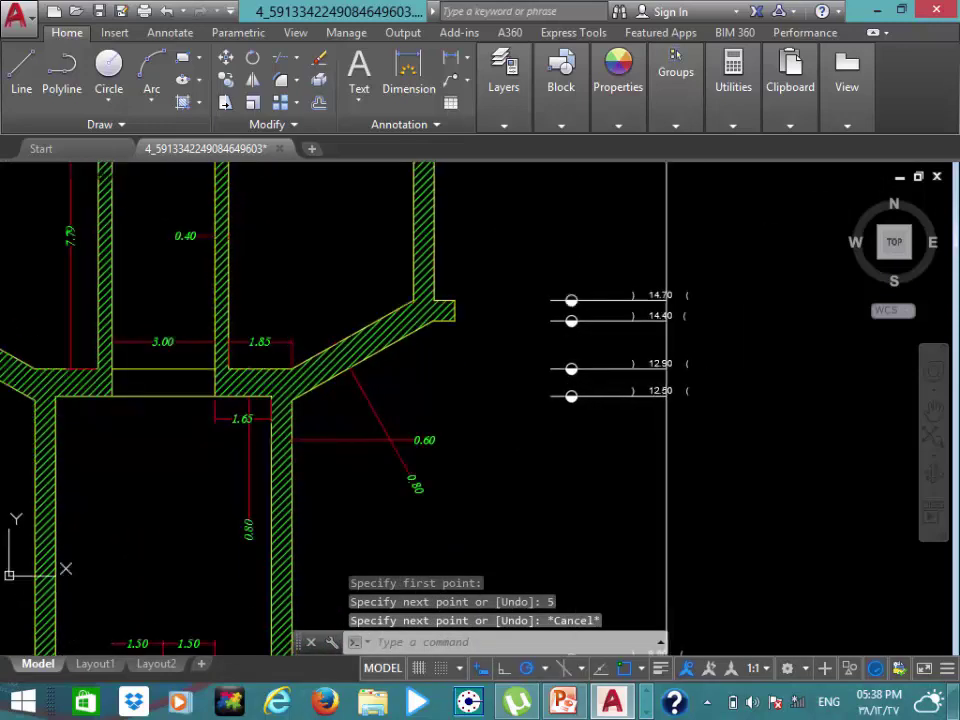
{"action": "scroll", "coordinate": [214, 265], "scroll_direction": "down", "scroll_amount": 2}
{"action": "scroll", "coordinate": [214, 265], "scroll_direction": "down", "scroll_amount": 1}
{"action": "scroll", "coordinate": [221, 268], "scroll_direction": "up", "scroll_amount": 1}
{"action": "mouse_move", "coordinate": [221, 268]}
{"action": "middle_mouse_down"}
{"action": "mouse_move", "coordinate": [5, 345]}
{"action": "mouse_move", "coordinate": [253, 332]}
{"action": "middle_mouse_up"}
{"action": "scroll", "coordinate": [5, 345], "scroll_direction": "down", "scroll_amount": 2}
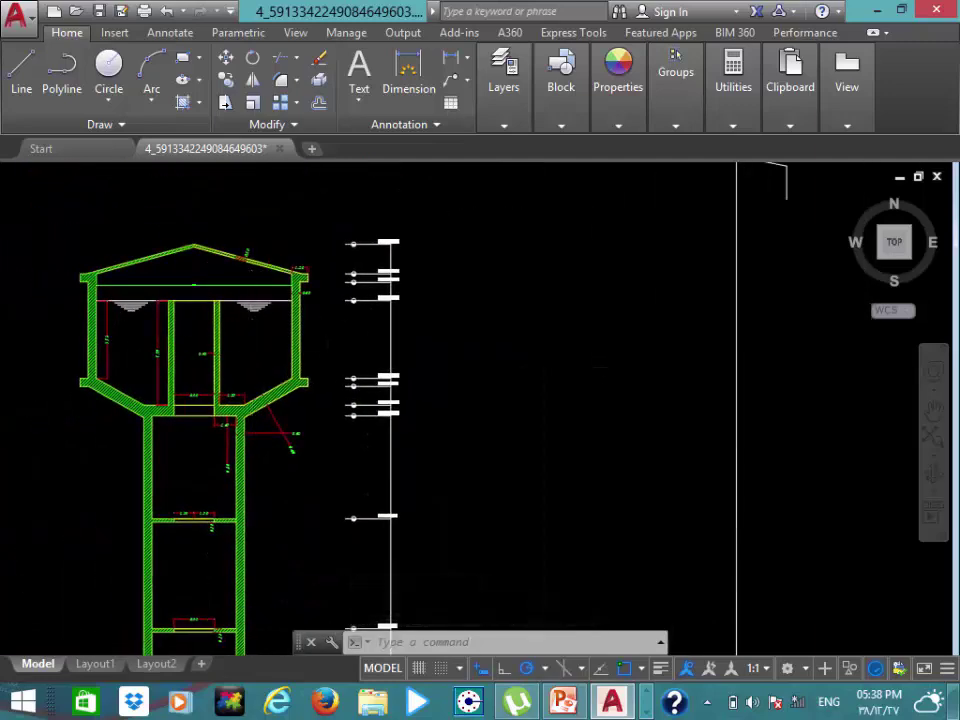
{"action": "scroll", "coordinate": [253, 382], "scroll_direction": "up", "scroll_amount": 2}
{"action": "scroll", "coordinate": [467, 439], "scroll_direction": "up", "scroll_amount": 2}
{"action": "scroll", "coordinate": [301, 446], "scroll_direction": "down", "scroll_amount": 2}
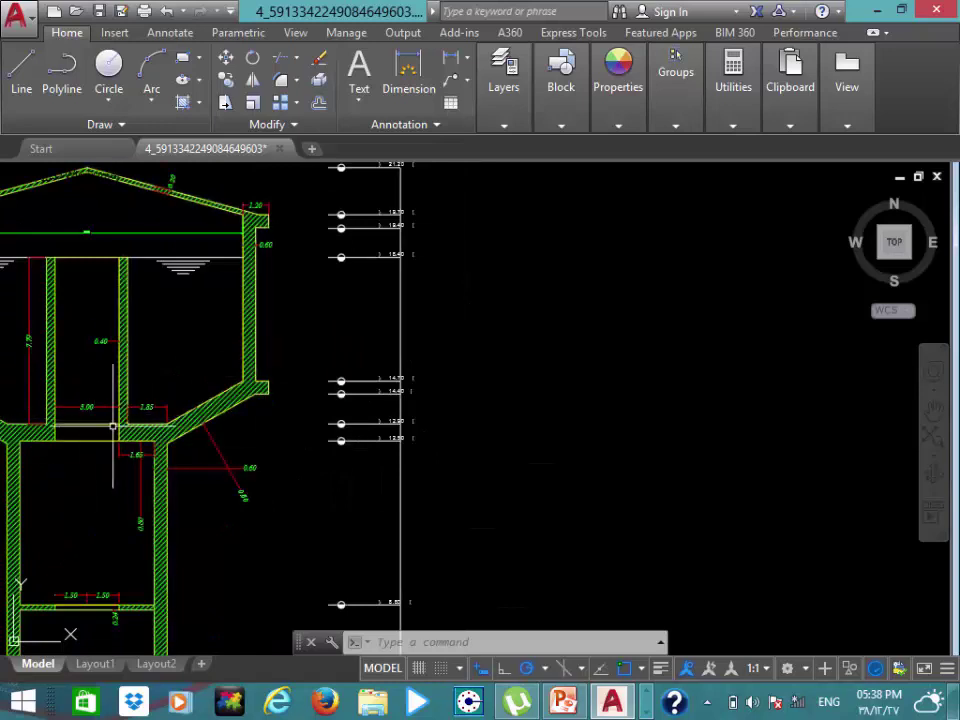
{"action": "scroll", "coordinate": [91, 370], "scroll_direction": "down", "scroll_amount": 4}
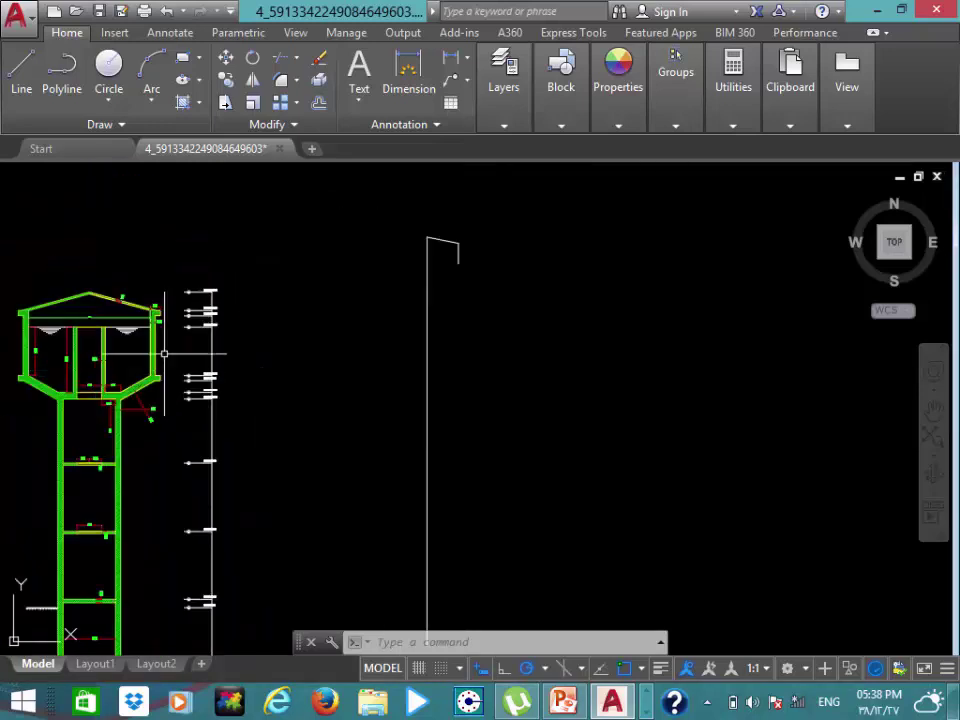
{"action": "middle_click_drag", "start_coordinate": [413, 261], "coordinate": [268, 306]}
{"action": "scroll", "coordinate": [320, 291], "scroll_direction": "up", "scroll_amount": 3}
{"action": "scroll", "coordinate": [309, 290], "scroll_direction": "up", "scroll_amount": 2}
Start a line on the left vertical outline with a 1.5 segment at 0°
{"action": "type", "text": "l"}
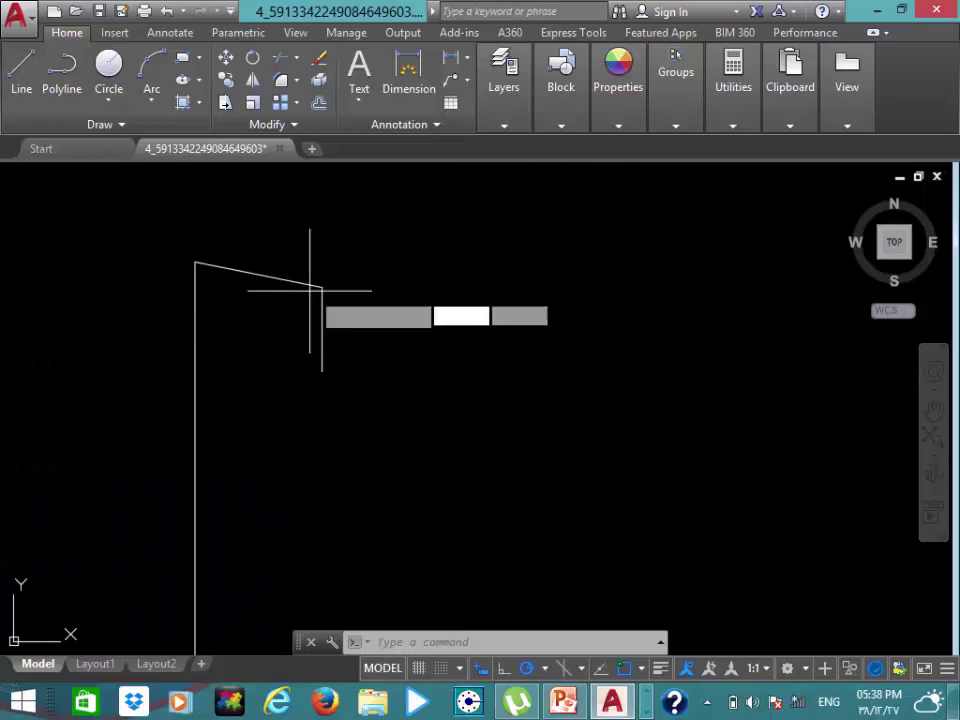
{"action": "key", "text": "Return"}
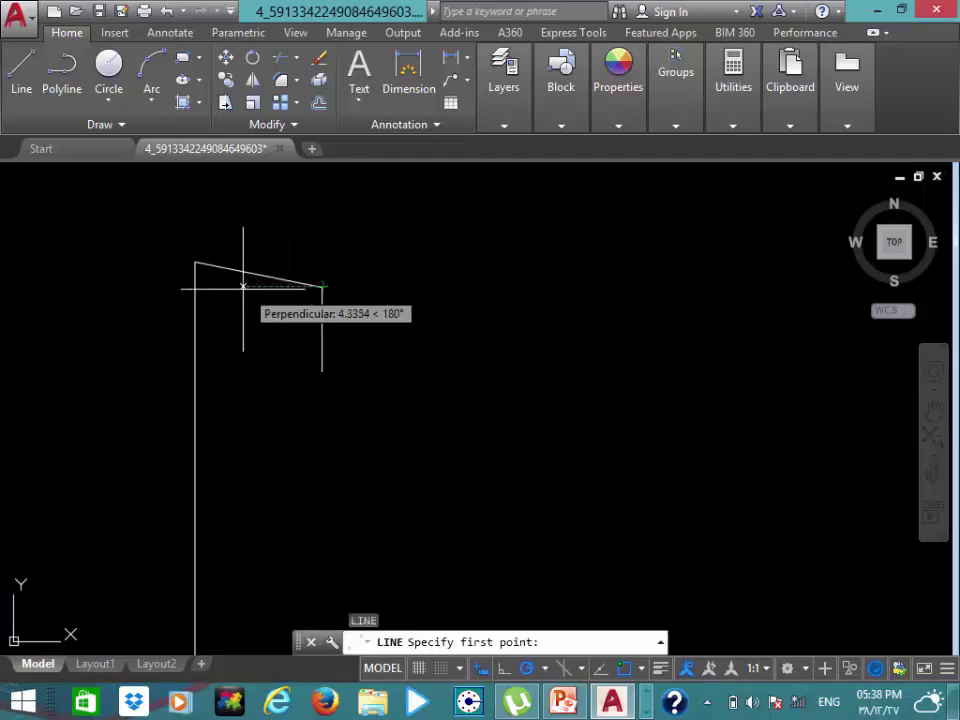
{"action": "left_click", "coordinate": [195, 286]}
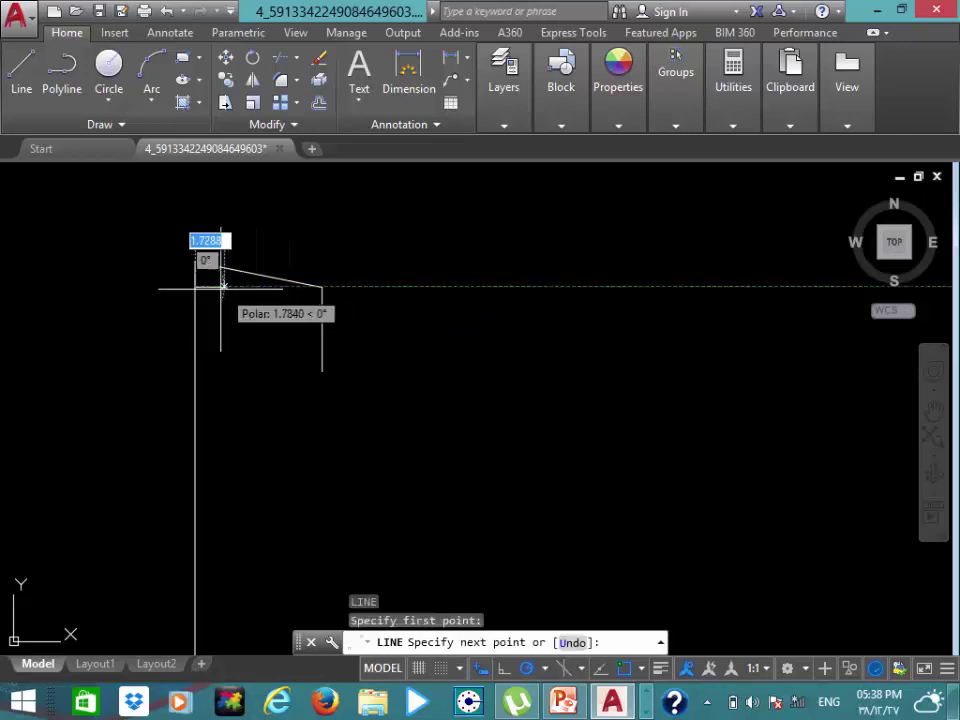
{"action": "key", "text": "Return"}
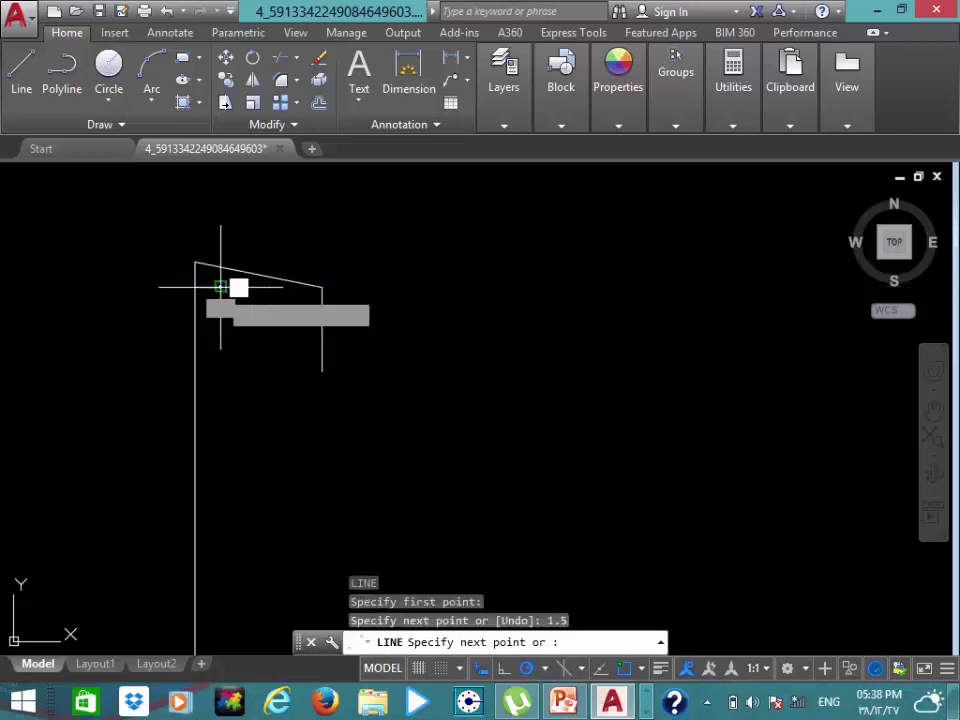
Continue the line 7.2 straight down at 270° to form the inner wall
{"action": "scroll", "coordinate": [221, 372], "scroll_direction": "down", "scroll_amount": 5}
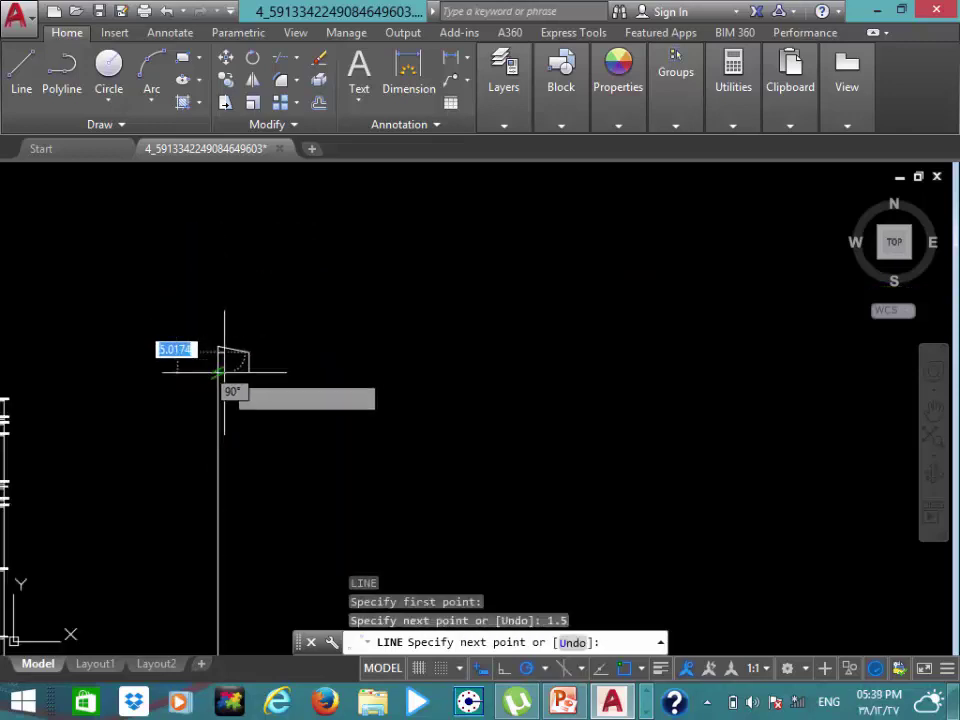
{"action": "middle_click_drag", "start_coordinate": [66, 356], "coordinate": [301, 356]}
{"action": "scroll", "coordinate": [301, 356], "scroll_direction": "up", "scroll_amount": 3}
{"action": "scroll", "coordinate": [301, 356], "scroll_direction": "down", "scroll_amount": 3}
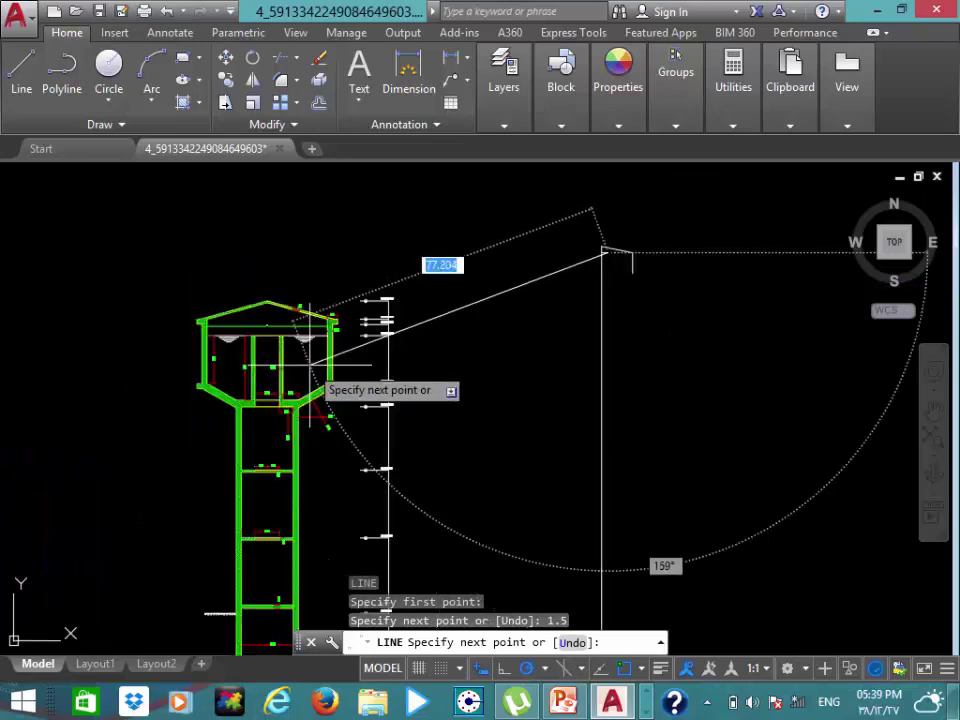
{"action": "scroll", "coordinate": [311, 366], "scroll_direction": "up", "scroll_amount": 5}
{"action": "scroll", "coordinate": [315, 413], "scroll_direction": "down", "scroll_amount": 1}
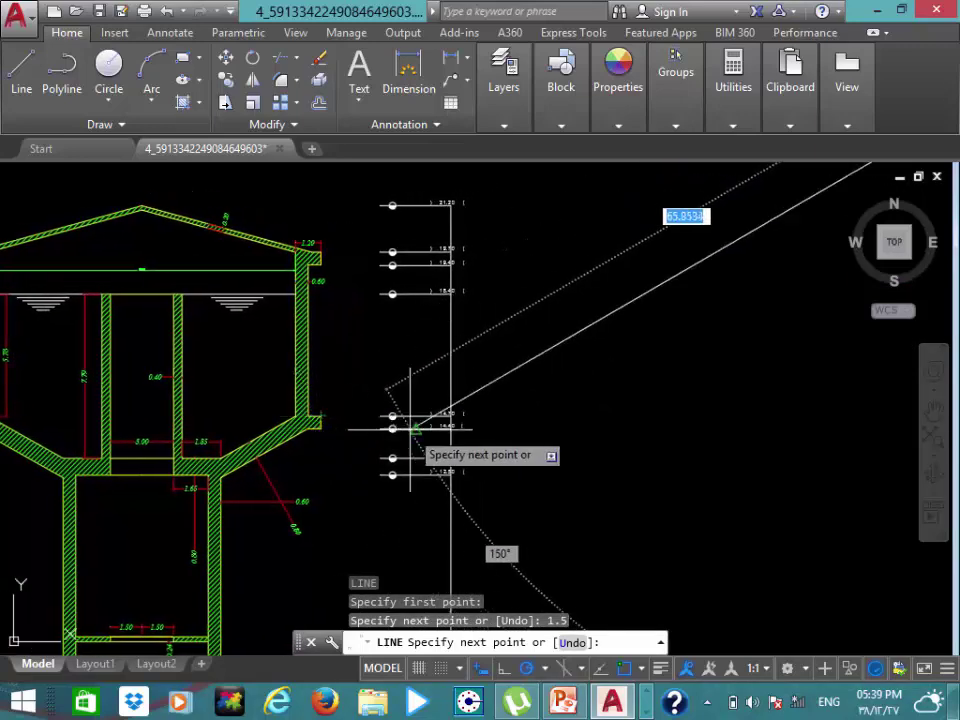
{"action": "mouse_move", "coordinate": [440, 375]}
{"action": "middle_mouse_down"}
{"action": "mouse_move", "coordinate": [375, 304]}
{"action": "mouse_move", "coordinate": [330, 322]}
{"action": "middle_mouse_up"}
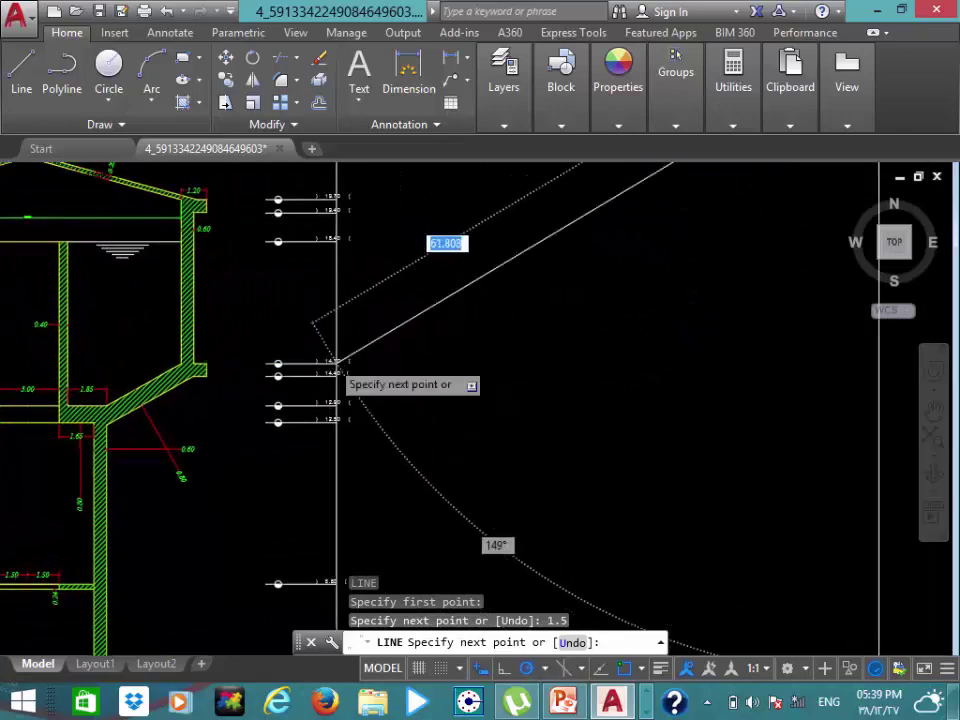
{"action": "scroll", "coordinate": [366, 372], "scroll_direction": "up", "scroll_amount": 4}
{"action": "scroll", "coordinate": [366, 372], "scroll_direction": "down", "scroll_amount": 2}
{"action": "scroll", "coordinate": [460, 378], "scroll_direction": "down", "scroll_amount": 3}
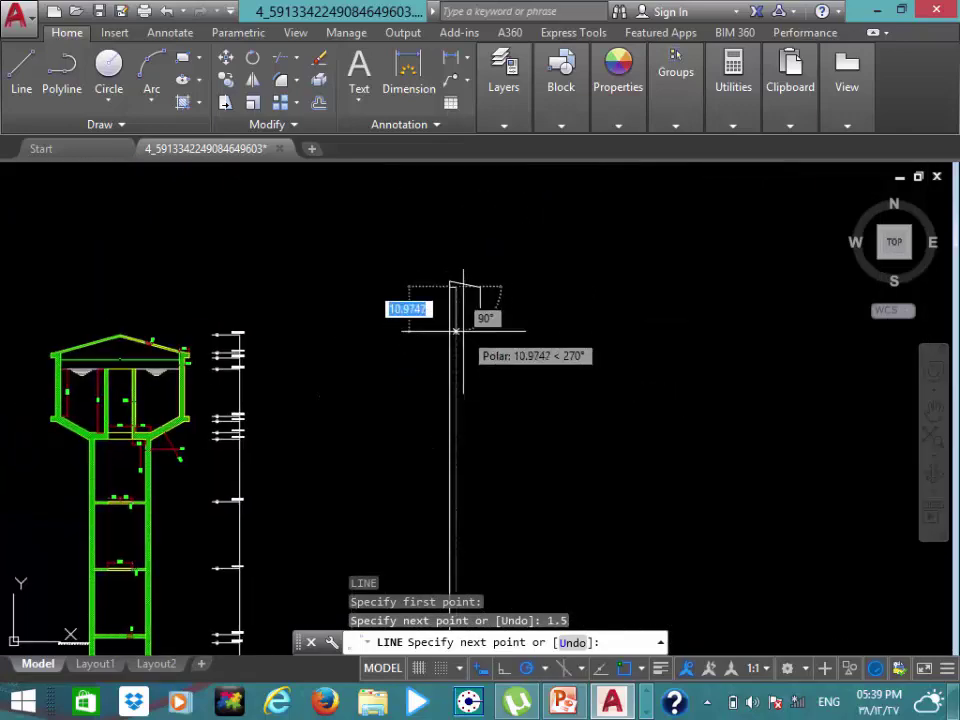
{"action": "key", "text": "Return"}
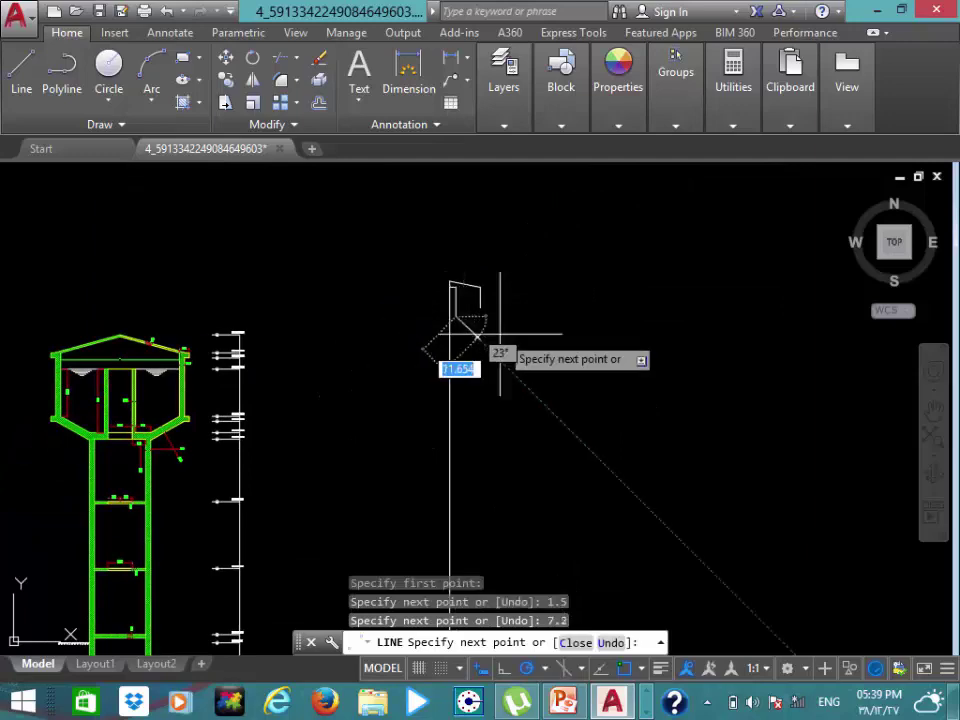
Finish with a 1.85 segment at 0° along the tank floor
{"action": "scroll", "coordinate": [484, 315], "scroll_direction": "up", "scroll_amount": 2}
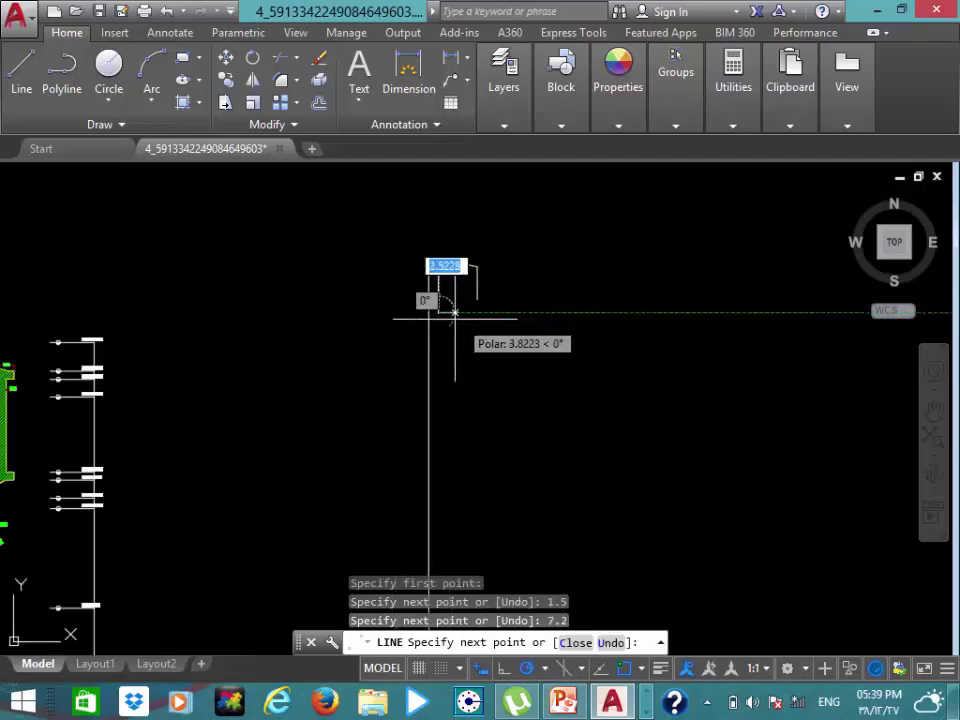
{"action": "scroll", "coordinate": [450, 321], "scroll_direction": "down", "scroll_amount": 2}
{"action": "scroll", "coordinate": [400, 450], "scroll_direction": "up", "scroll_amount": 1}
{"action": "scroll", "coordinate": [418, 405], "scroll_direction": "up", "scroll_amount": 3}
{"action": "scroll", "coordinate": [320, 390], "scroll_direction": "up", "scroll_amount": 2}
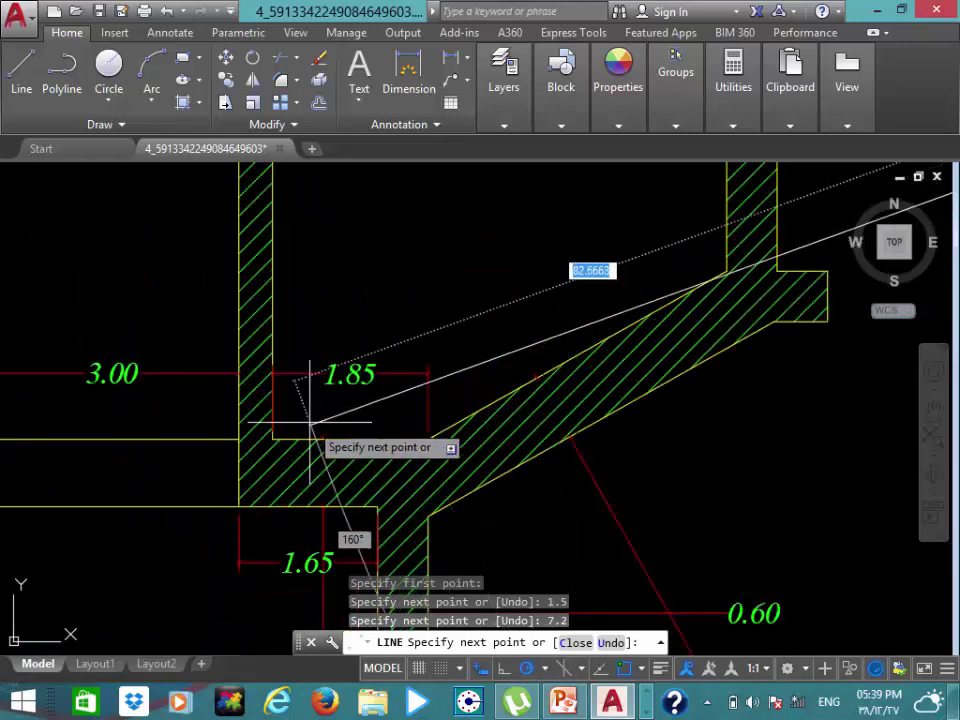
{"action": "scroll", "coordinate": [300, 400], "scroll_direction": "down", "scroll_amount": 5}
{"action": "scroll", "coordinate": [300, 380], "scroll_direction": "down", "scroll_amount": 2}
{"action": "scroll", "coordinate": [297, 335], "scroll_direction": "up", "scroll_amount": 4}
{"action": "type", "text": "1.85"}
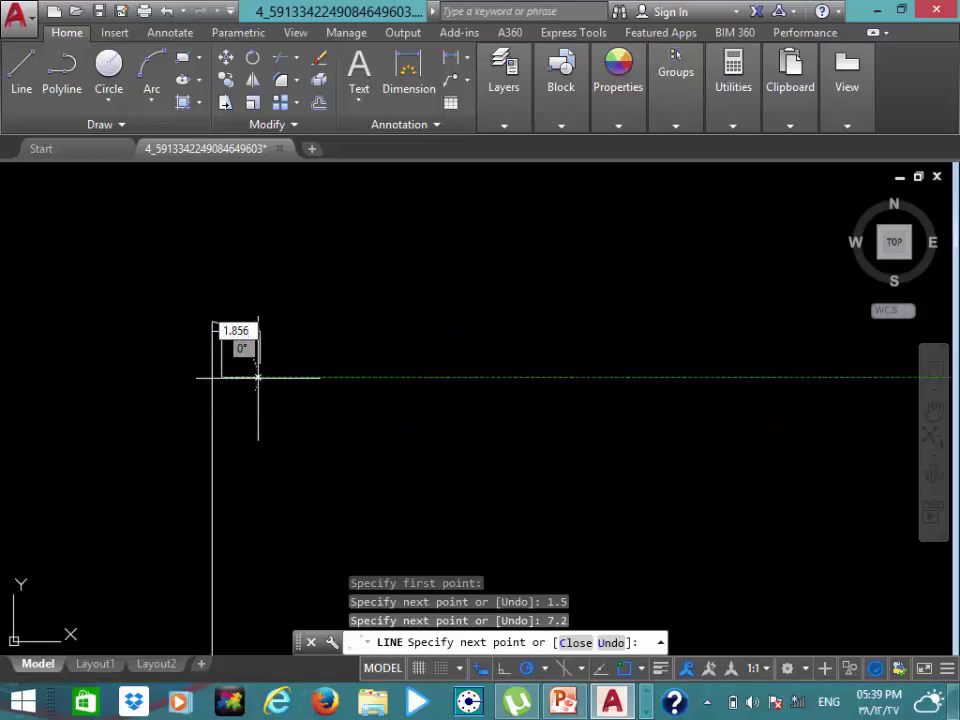
{"action": "key", "text": "Return"}
{"action": "scroll", "coordinate": [255, 375], "scroll_direction": "up", "scroll_amount": 4}
{"action": "scroll", "coordinate": [255, 375], "scroll_direction": "up", "scroll_amount": 1}
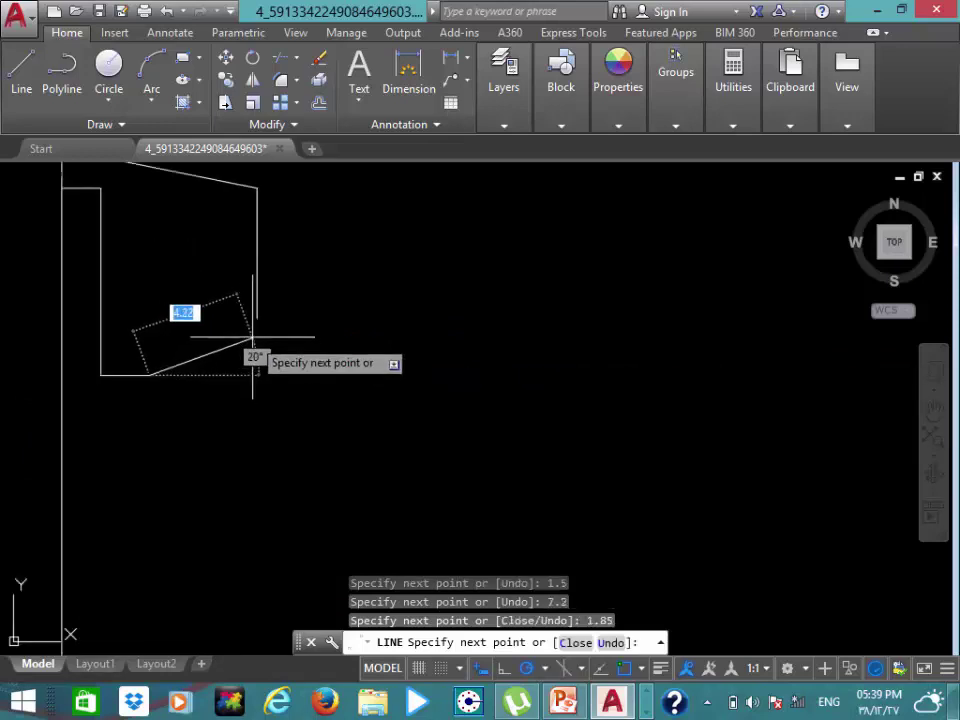
{"action": "key", "text": "Escape"}
{"action": "scroll", "coordinate": [225, 378], "scroll_direction": "down", "scroll_amount": 3}
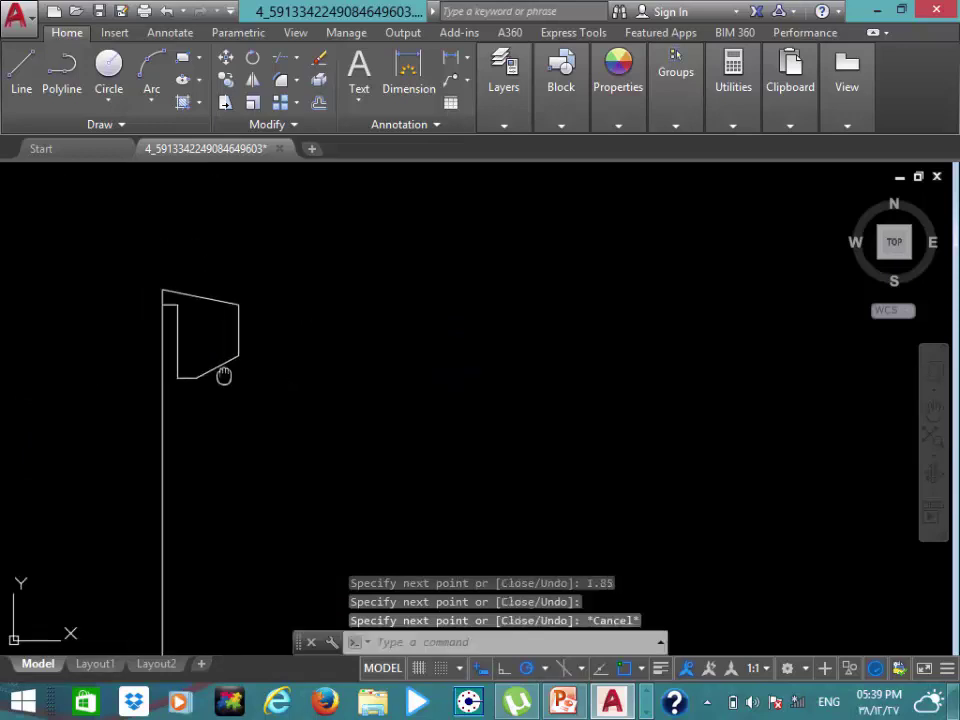
{"action": "middle_click_drag", "start_coordinate": [221, 375], "coordinate": [360, 247]}
{"action": "key", "text": "Return"}
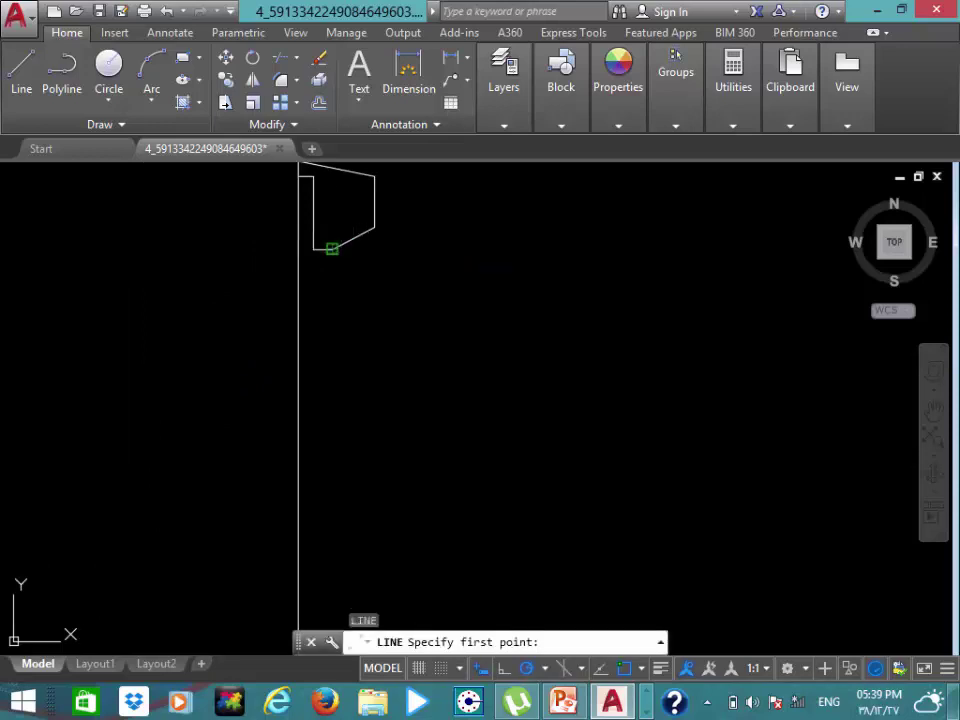
Finish the last outline segment at the lower corner and end the LINE command
{"action": "left_click", "coordinate": [332, 249]}
{"action": "scroll", "coordinate": [250, 440], "scroll_direction": "down", "scroll_amount": 3}
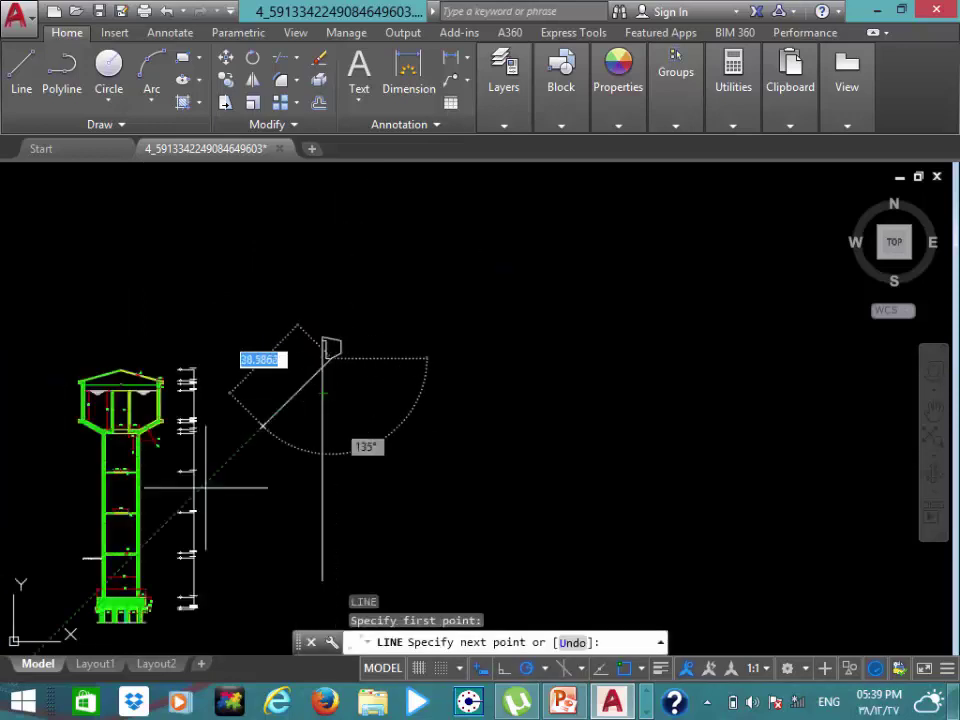
{"action": "scroll", "coordinate": [199, 500], "scroll_direction": "up", "scroll_amount": 5}
{"action": "scroll", "coordinate": [210, 430], "scroll_direction": "up", "scroll_amount": 2}
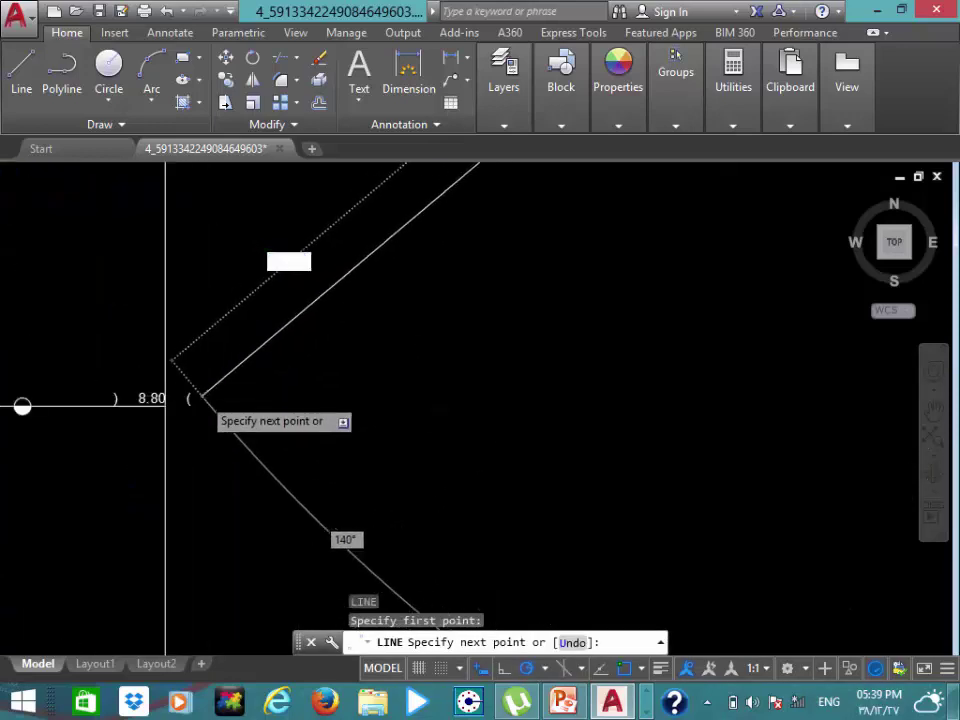
{"action": "scroll", "coordinate": [200, 385], "scroll_direction": "down", "scroll_amount": 3}
{"action": "scroll", "coordinate": [200, 360], "scroll_direction": "up", "scroll_amount": 1}
{"action": "scroll", "coordinate": [200, 355], "scroll_direction": "up", "scroll_amount": 3}
{"action": "middle_click_drag", "start_coordinate": [225, 407], "coordinate": [330, 364]}
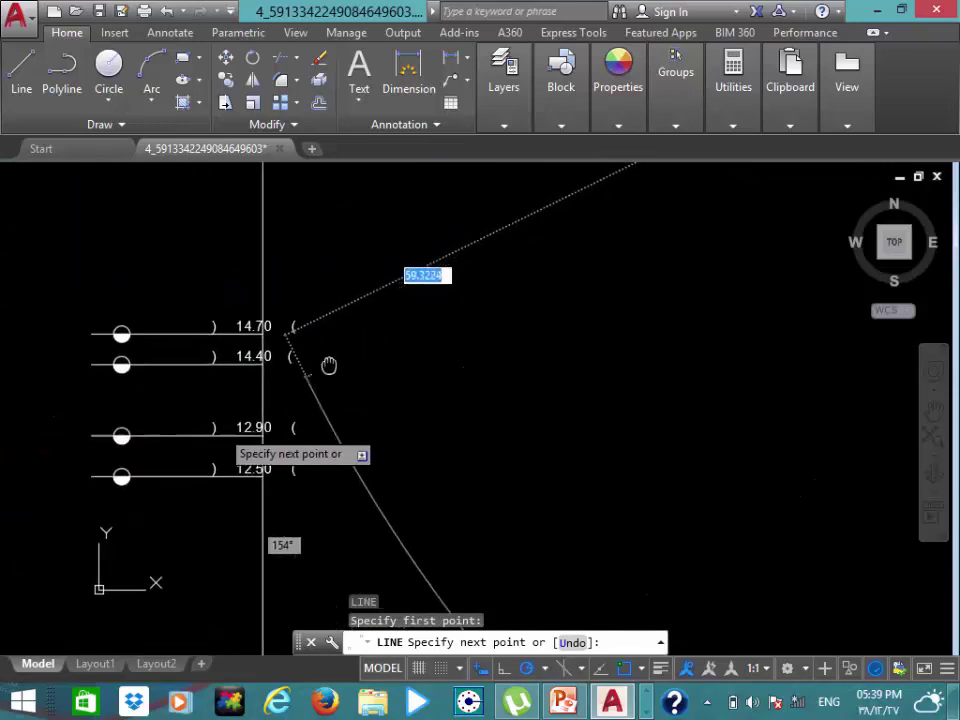
{"action": "scroll", "coordinate": [420, 330], "scroll_direction": "down", "scroll_amount": 1}
{"action": "scroll", "coordinate": [383, 333], "scroll_direction": "down", "scroll_amount": 2}
{"action": "scroll", "coordinate": [383, 333], "scroll_direction": "up", "scroll_amount": 2}
{"action": "scroll", "coordinate": [420, 354], "scroll_direction": "up", "scroll_amount": 2}
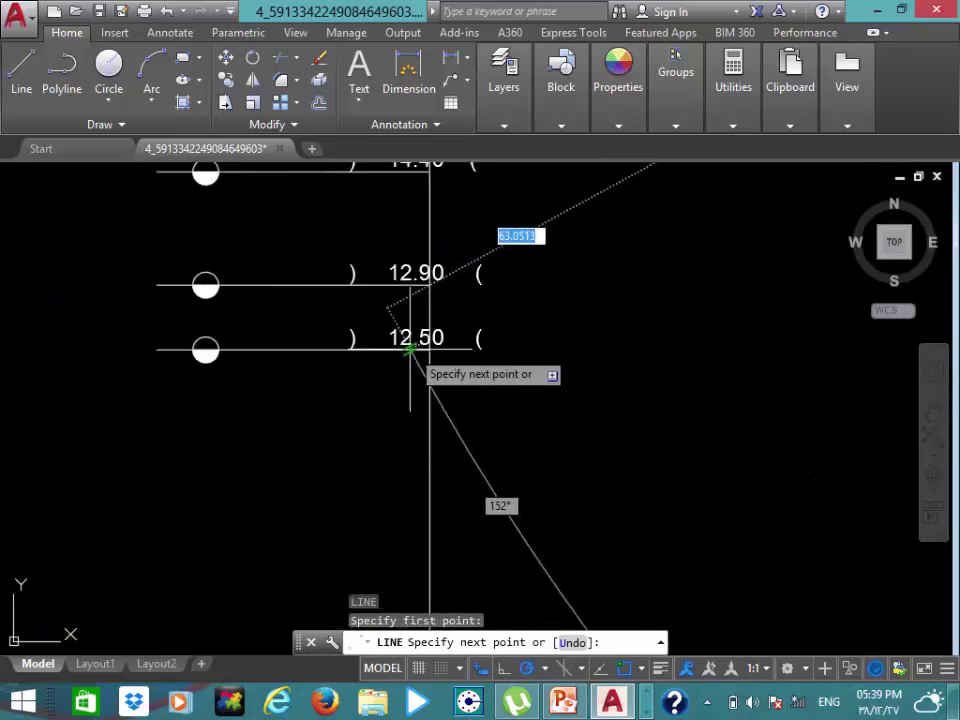
{"action": "scroll", "coordinate": [414, 354], "scroll_direction": "down", "scroll_amount": 5}
{"action": "scroll", "coordinate": [425, 356], "scroll_direction": "down", "scroll_amount": 2}
{"action": "scroll", "coordinate": [437, 356], "scroll_direction": "up", "scroll_amount": 3}
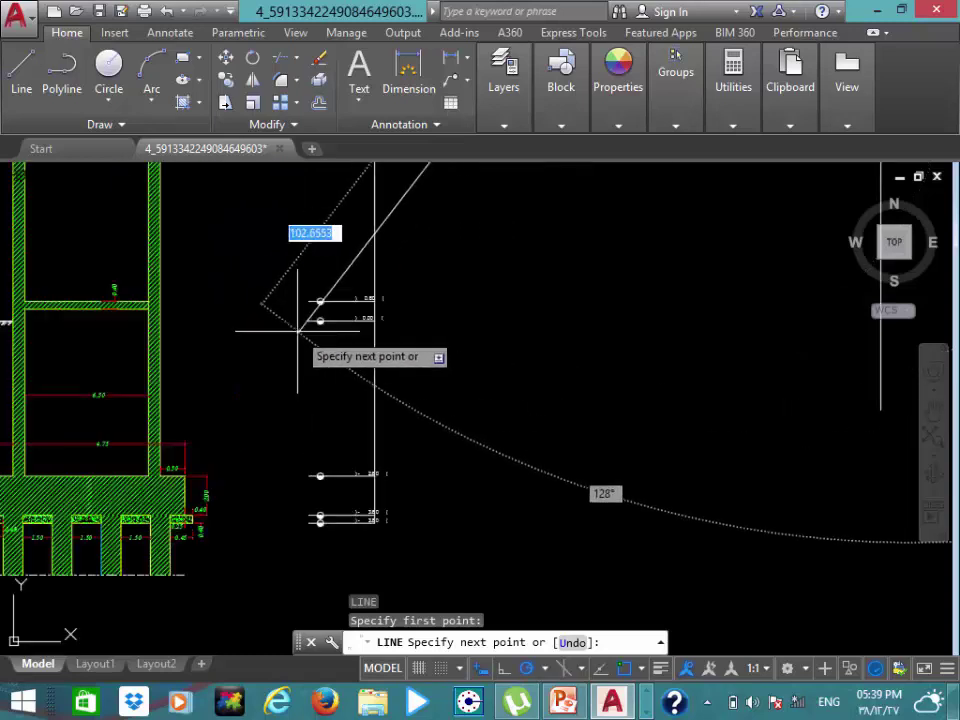
{"action": "scroll", "coordinate": [375, 318], "scroll_direction": "up", "scroll_amount": 3}
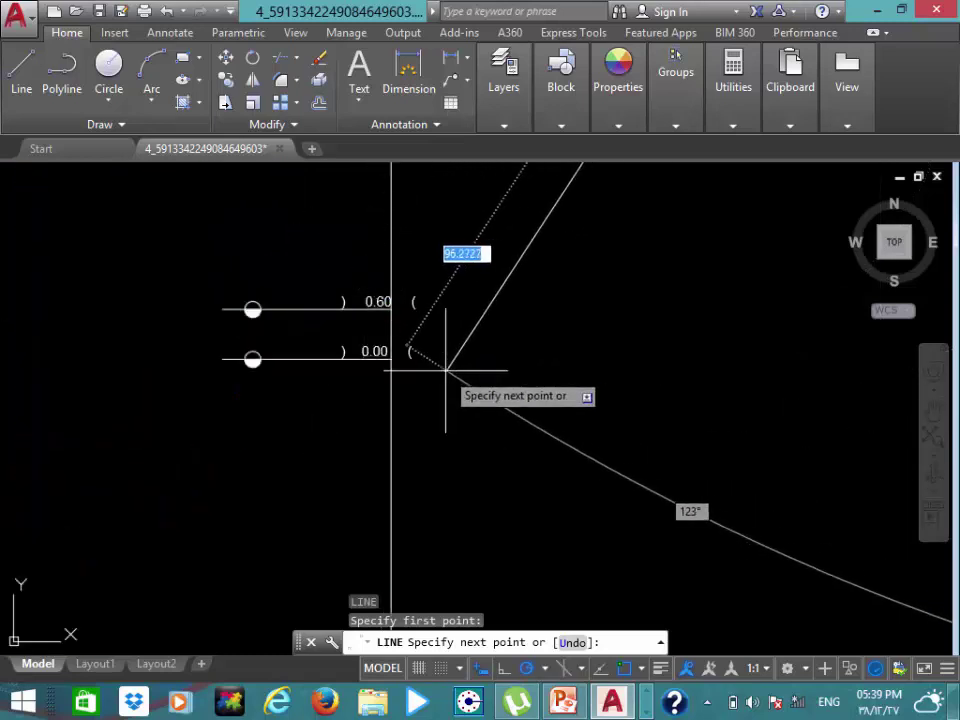
{"action": "scroll", "coordinate": [440, 380], "scroll_direction": "down", "scroll_amount": 3}
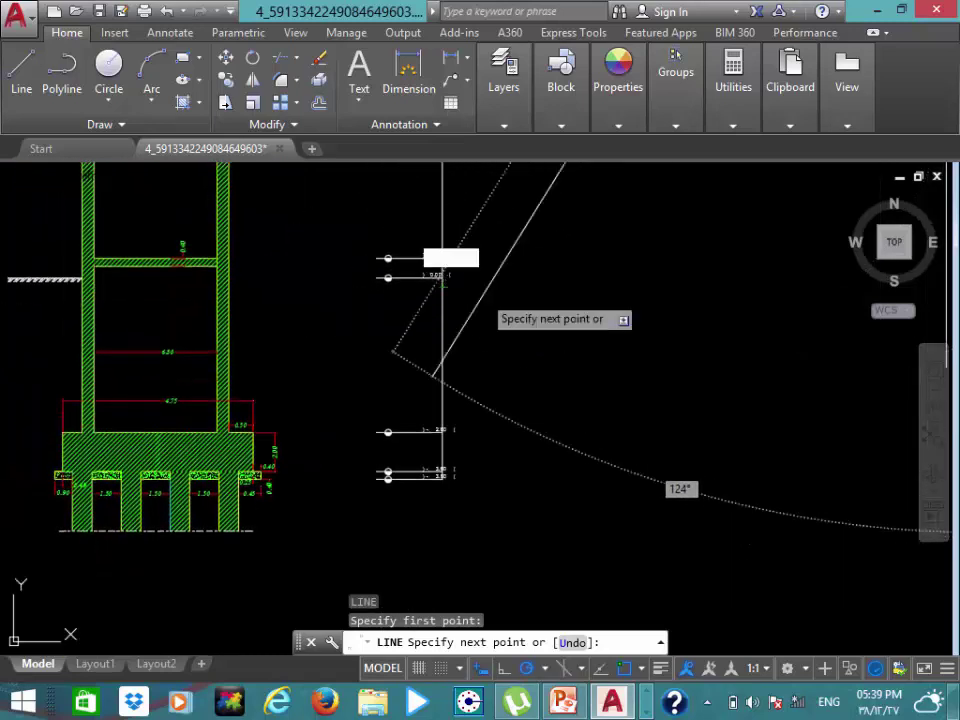
{"action": "scroll", "coordinate": [476, 292], "scroll_direction": "up", "scroll_amount": 2}
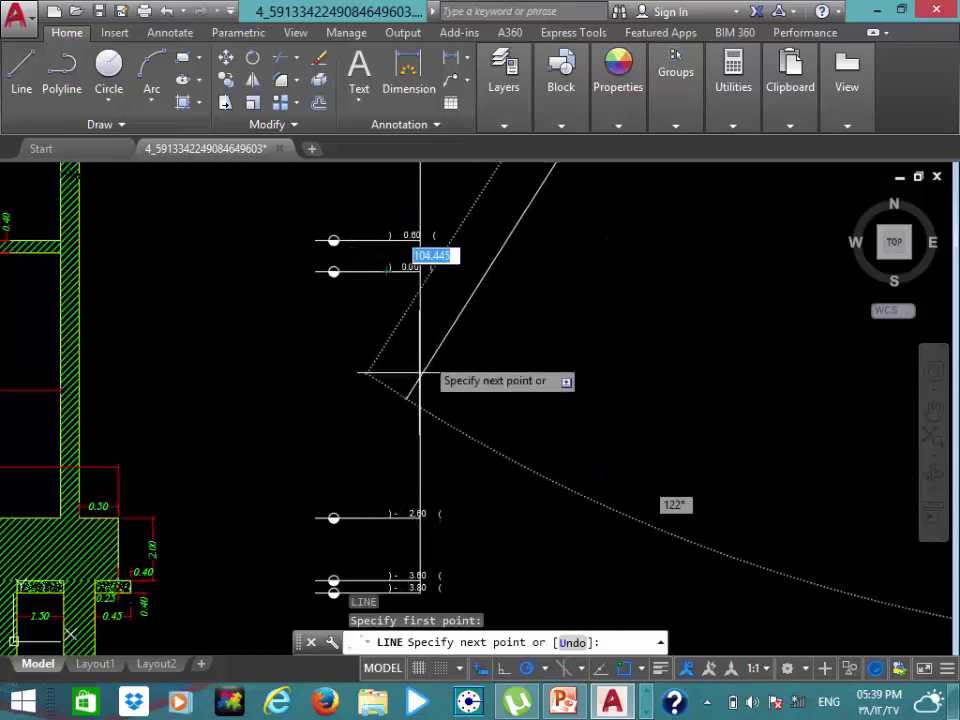
{"action": "scroll", "coordinate": [488, 378], "scroll_direction": "down", "scroll_amount": 2}
{"action": "scroll", "coordinate": [484, 390], "scroll_direction": "up", "scroll_amount": 2}
{"action": "scroll", "coordinate": [484, 397], "scroll_direction": "up", "scroll_amount": 2}
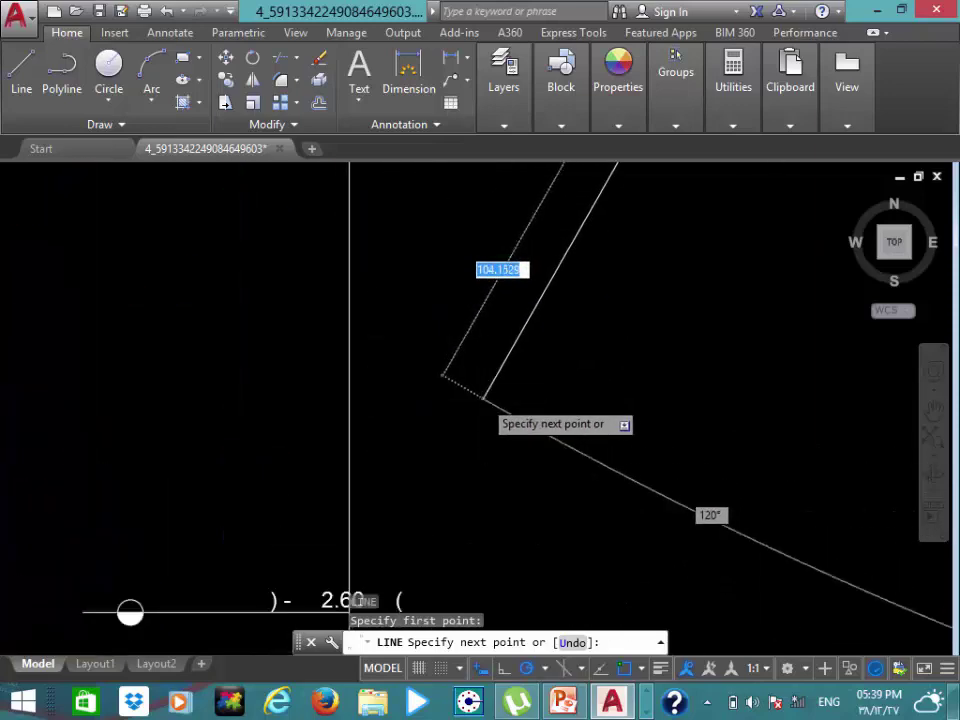
{"action": "scroll", "coordinate": [486, 398], "scroll_direction": "down", "scroll_amount": 2}
{"action": "scroll", "coordinate": [480, 400], "scroll_direction": "down", "scroll_amount": 3}
{"action": "middle_click_drag", "start_coordinate": [476, 402], "coordinate": [247, 461]}
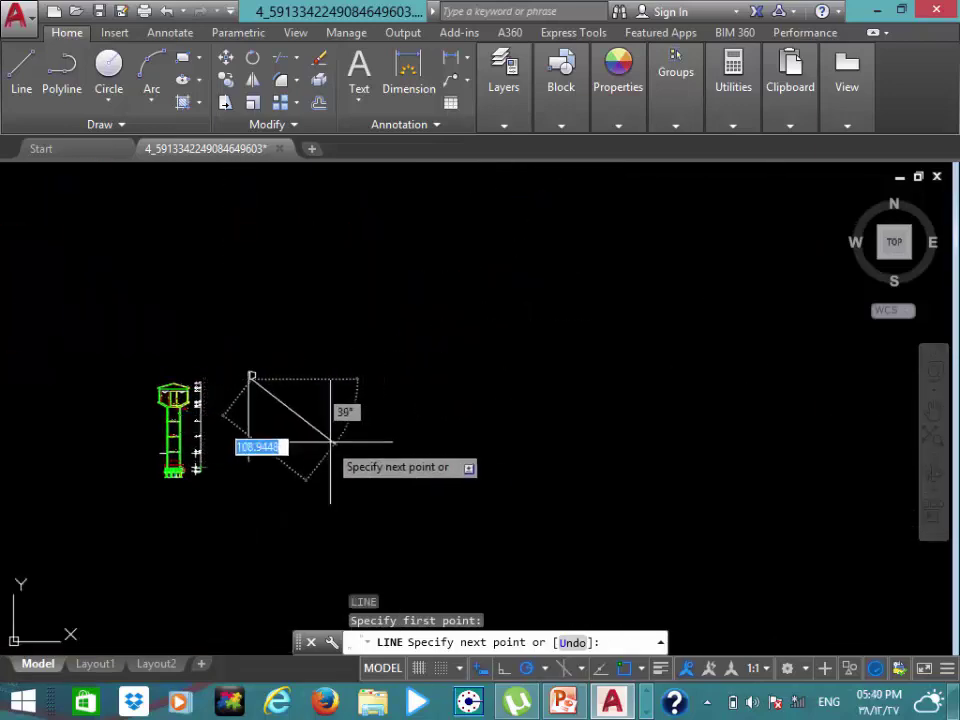
{"action": "key", "text": "Escape"}
{"action": "scroll", "coordinate": [250, 385], "scroll_direction": "up", "scroll_amount": 3}
Select and delete the vertical line, then undo to restore it
{"action": "middle_click_drag", "start_coordinate": [460, 350], "coordinate": [448, 261]}
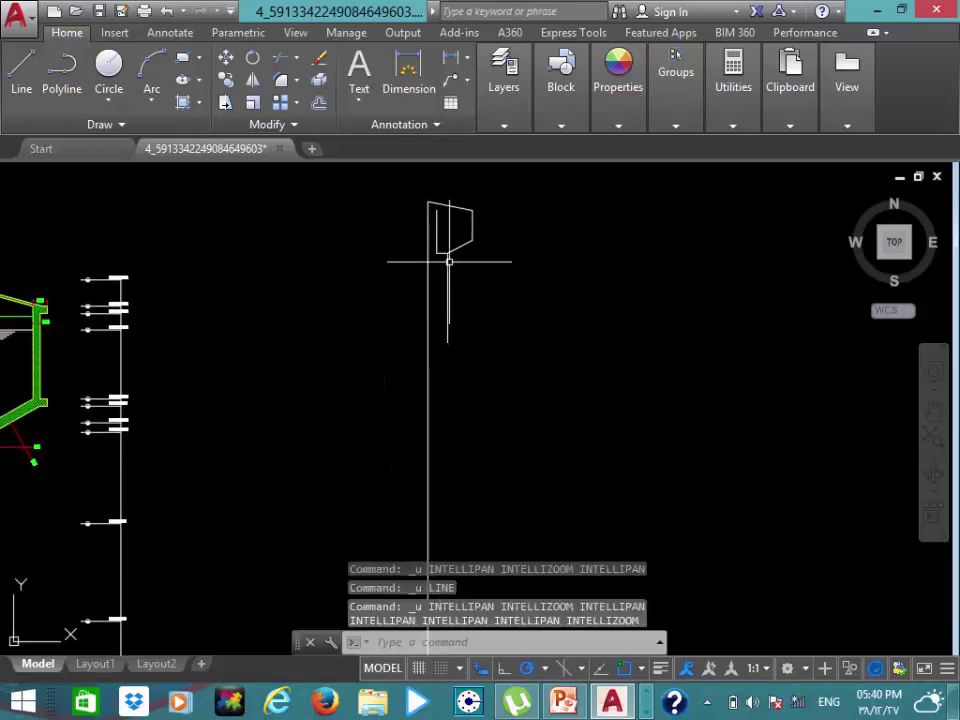
{"action": "left_click", "coordinate": [448, 262]}
{"action": "left_click", "coordinate": [407, 407]}
{"action": "scroll", "coordinate": [407, 405], "scroll_direction": "down", "scroll_amount": 2}
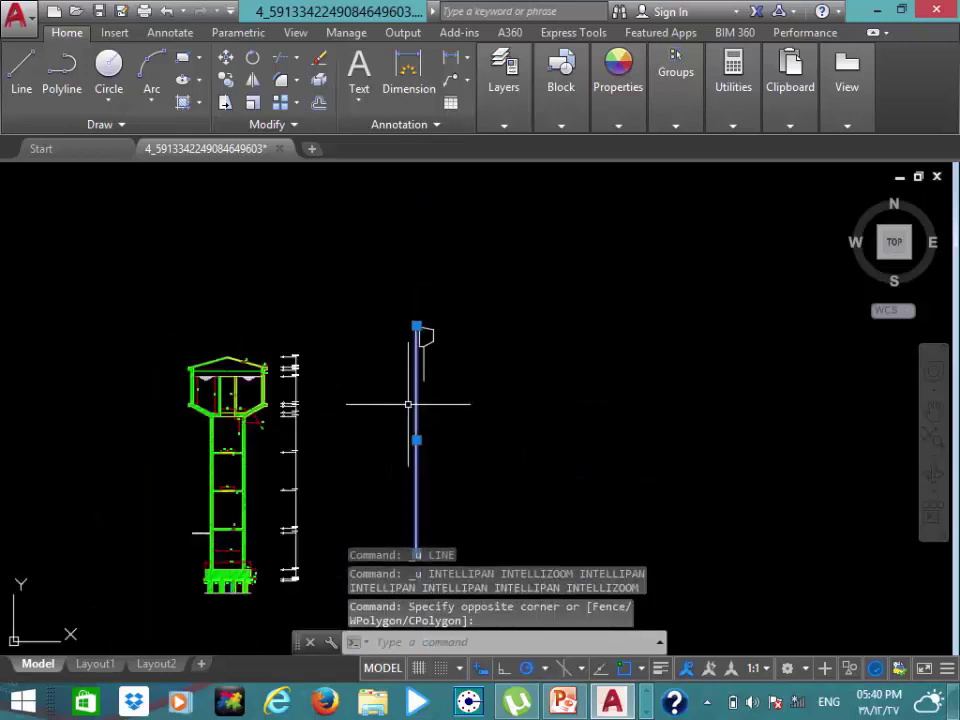
{"action": "key", "text": "Delete"}
{"action": "key", "text": "ctrl+z"}
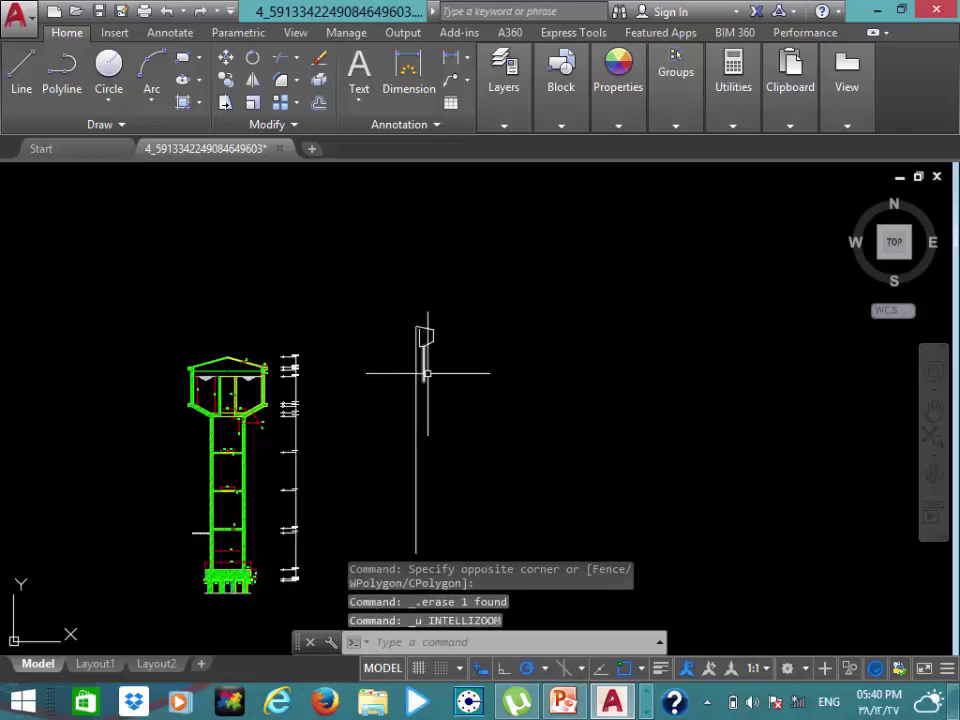
Select the profile lines and start a MOVE, then cancel it
{"action": "scroll", "coordinate": [411, 328], "scroll_direction": "up", "scroll_amount": 2}
{"action": "scroll", "coordinate": [420, 330], "scroll_direction": "up", "scroll_amount": 2}
{"action": "scroll", "coordinate": [440, 358], "scroll_direction": "down", "scroll_amount": 5}
{"action": "middle_click_drag", "start_coordinate": [440, 358], "coordinate": [435, 272]}
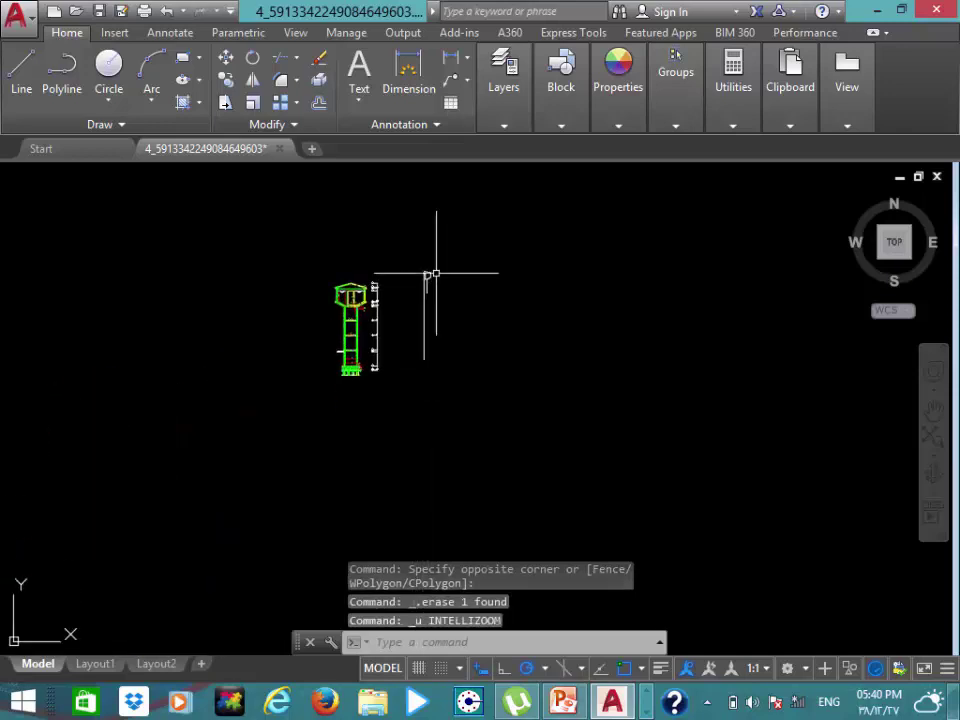
{"action": "left_click", "coordinate": [449, 260]}
{"action": "left_click", "coordinate": [403, 388]}
{"action": "scroll", "coordinate": [402, 272], "scroll_direction": "up", "scroll_amount": 2}
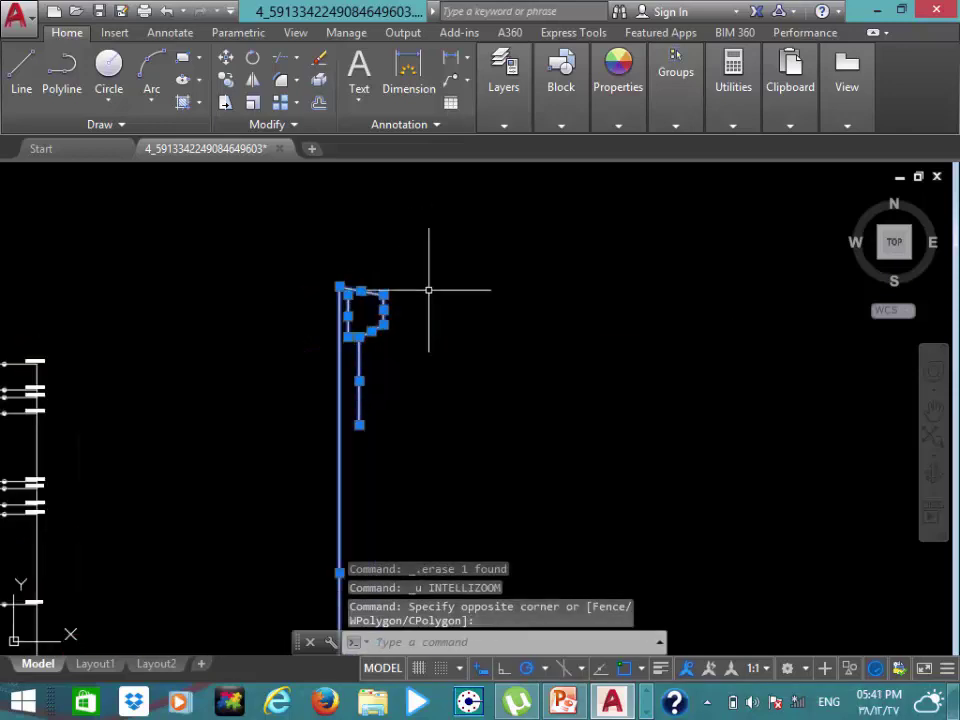
{"action": "scroll", "coordinate": [428, 289], "scroll_direction": "up", "scroll_amount": 2}
{"action": "type", "text": "m"}
{"action": "key", "text": "Return"}
{"action": "scroll", "coordinate": [295, 338], "scroll_direction": "up", "scroll_amount": 2}
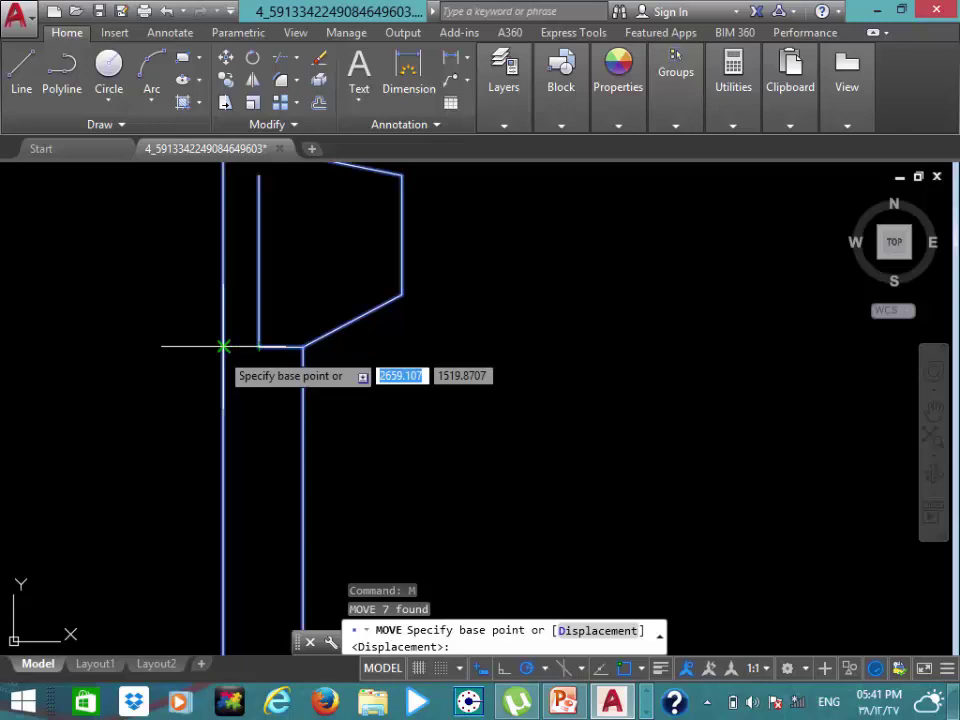
{"action": "left_click", "coordinate": [224, 346]}
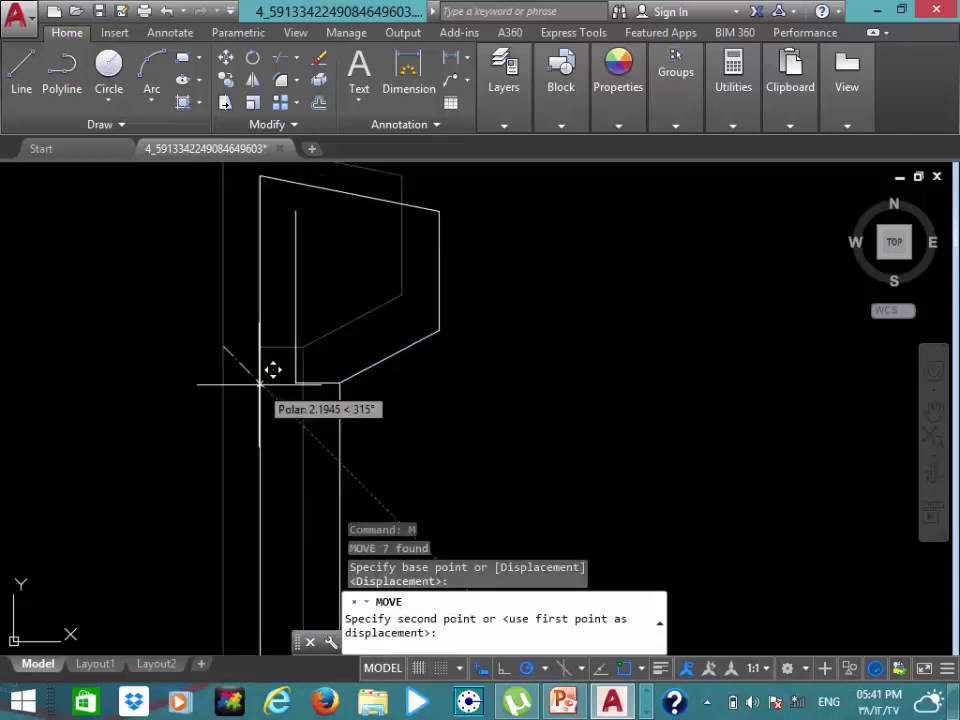
{"action": "key", "text": "Escape"}
Move the seven profile objects from their corner endpoint to the origin 0,0
{"action": "scroll", "coordinate": [258, 384], "scroll_direction": "down", "scroll_amount": 5}
{"action": "type", "text": "m"}
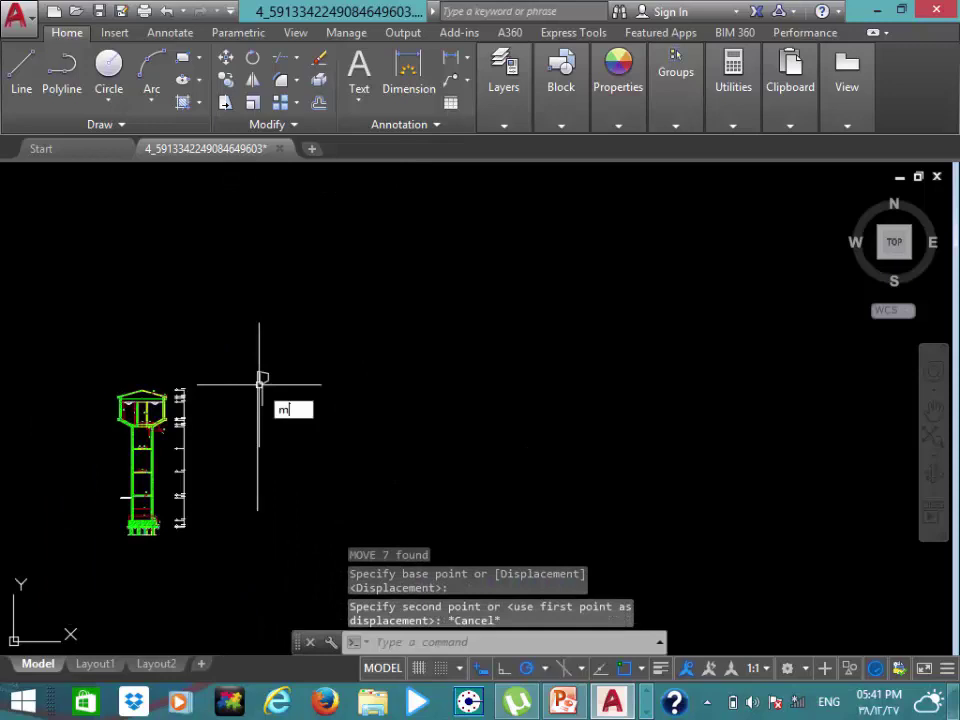
{"action": "key", "text": "Return"}
{"action": "left_click", "coordinate": [321, 339]}
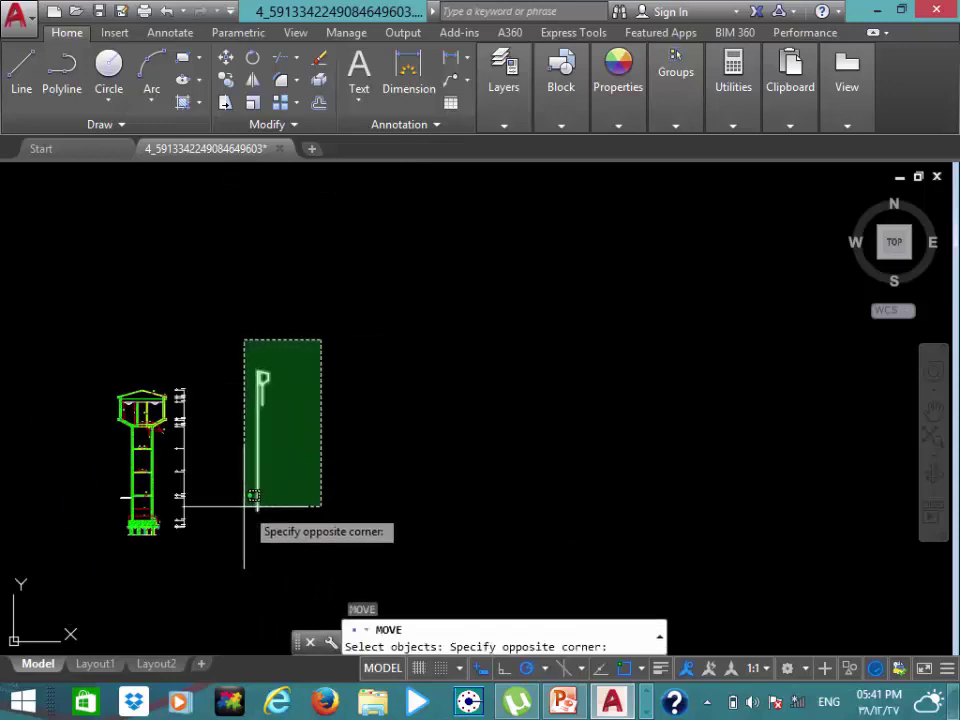
{"action": "left_click", "coordinate": [229, 533]}
{"action": "key", "text": "Return"}
{"action": "scroll", "coordinate": [261, 377], "scroll_direction": "up", "scroll_amount": 3}
{"action": "scroll", "coordinate": [327, 349], "scroll_direction": "up", "scroll_amount": 1}
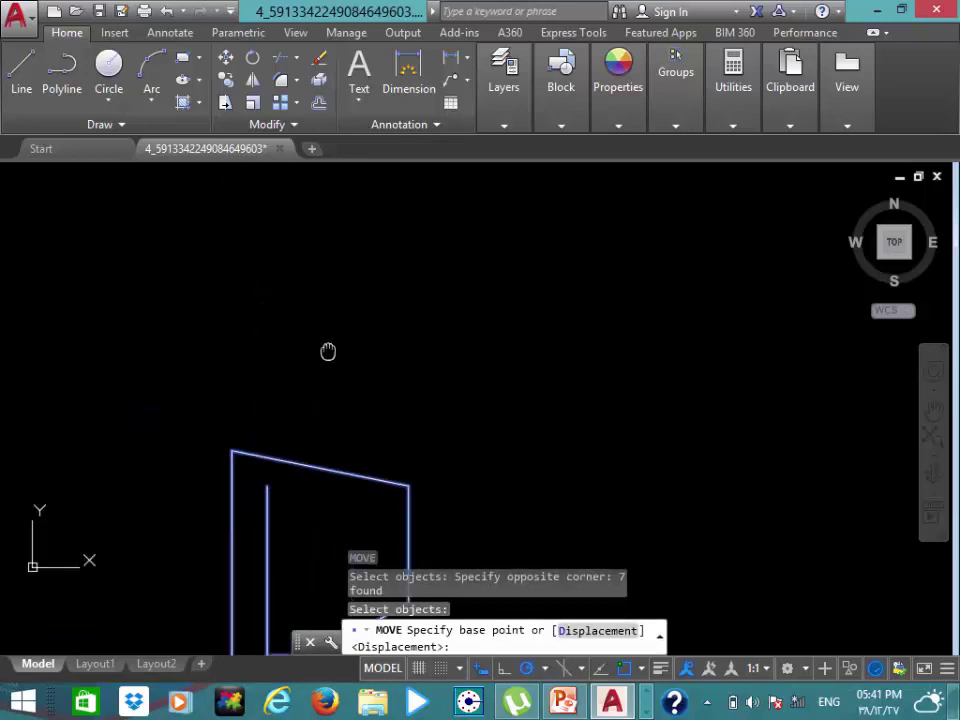
{"action": "middle_click_drag", "start_coordinate": [327, 349], "coordinate": [491, 124]}
{"action": "middle_click_drag", "start_coordinate": [474, 192], "coordinate": [485, 349]}
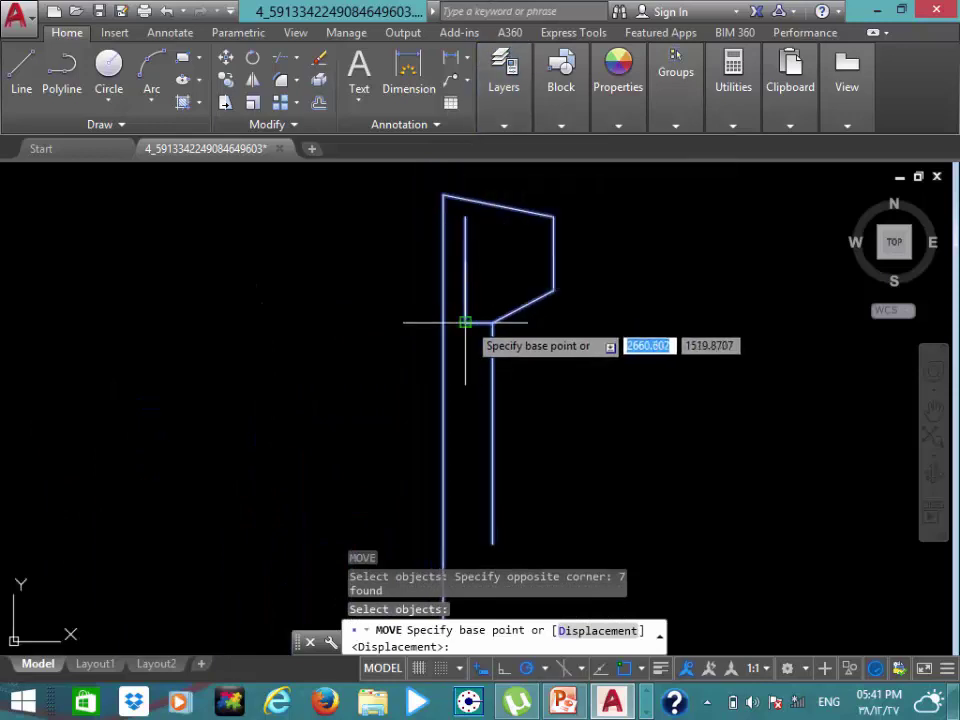
{"action": "left_click", "coordinate": [444, 322]}
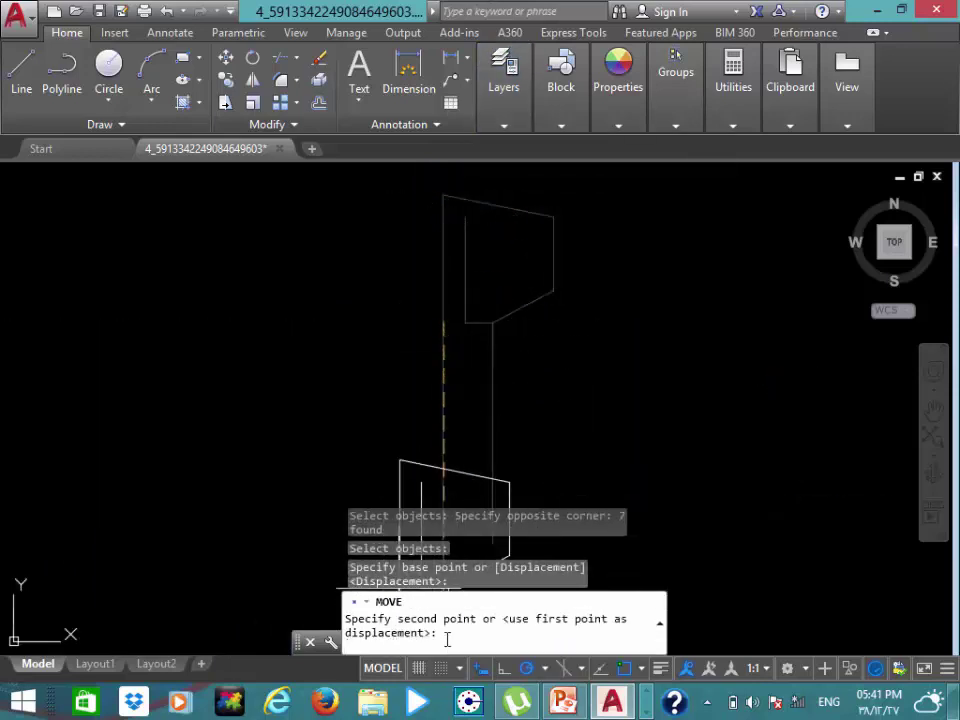
{"action": "type", "text": "0,"}
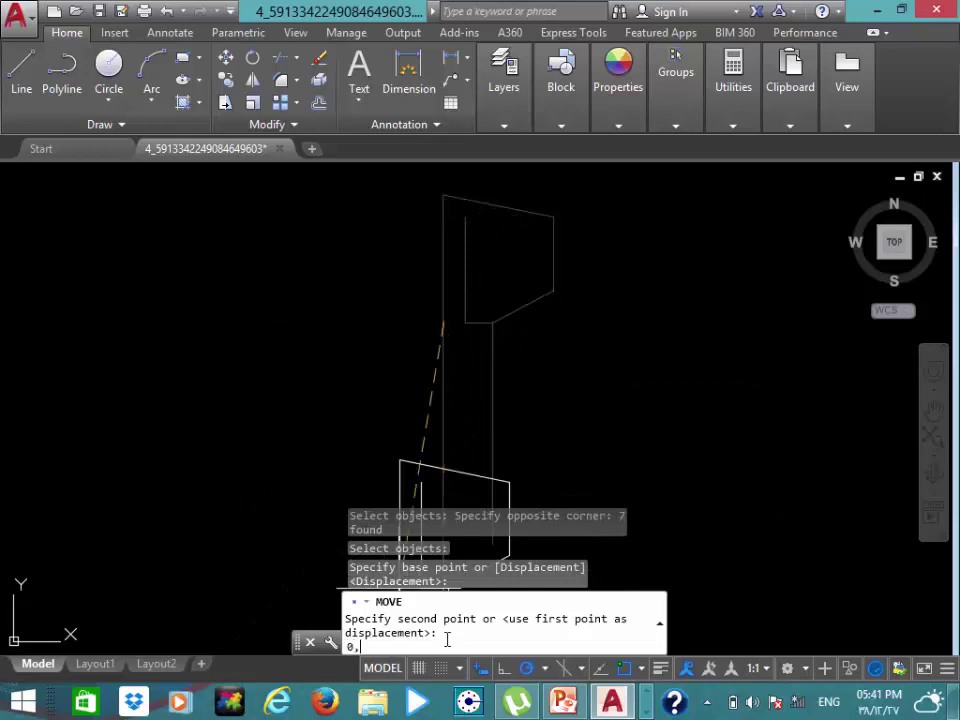
{"action": "type", "text": "0"}
{"action": "key", "text": "Return"}
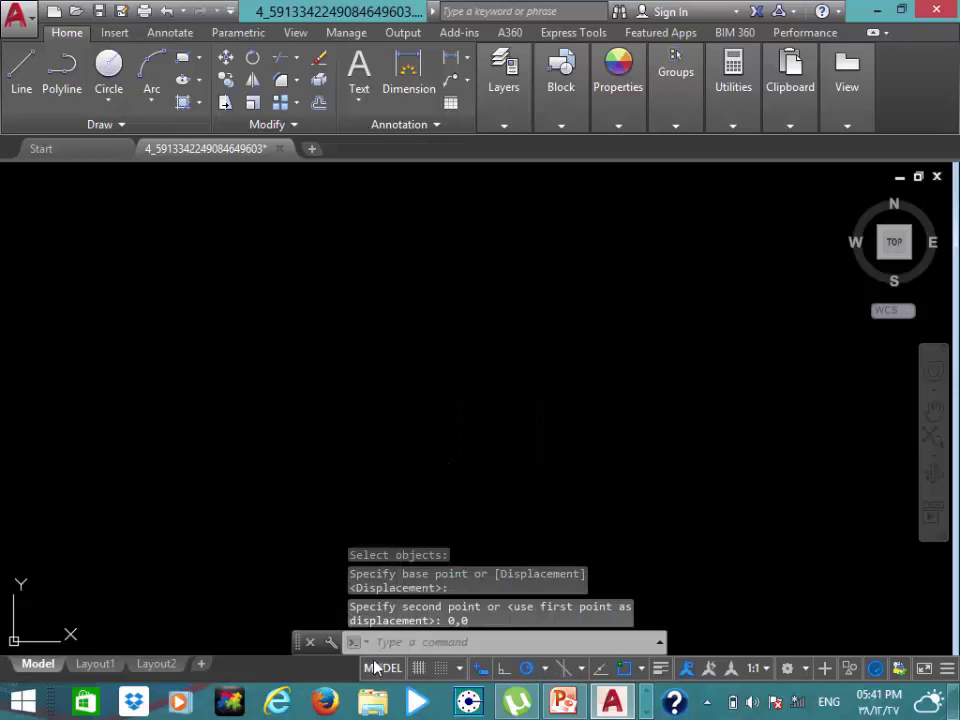
Delete the long vertical line beside the moved profile
{"action": "scroll", "coordinate": [491, 326], "scroll_direction": "down", "scroll_amount": 1}
{"action": "middle_click", "coordinate": [486, 328]}
{"action": "scroll", "coordinate": [486, 328], "scroll_direction": "down", "scroll_amount": 4}
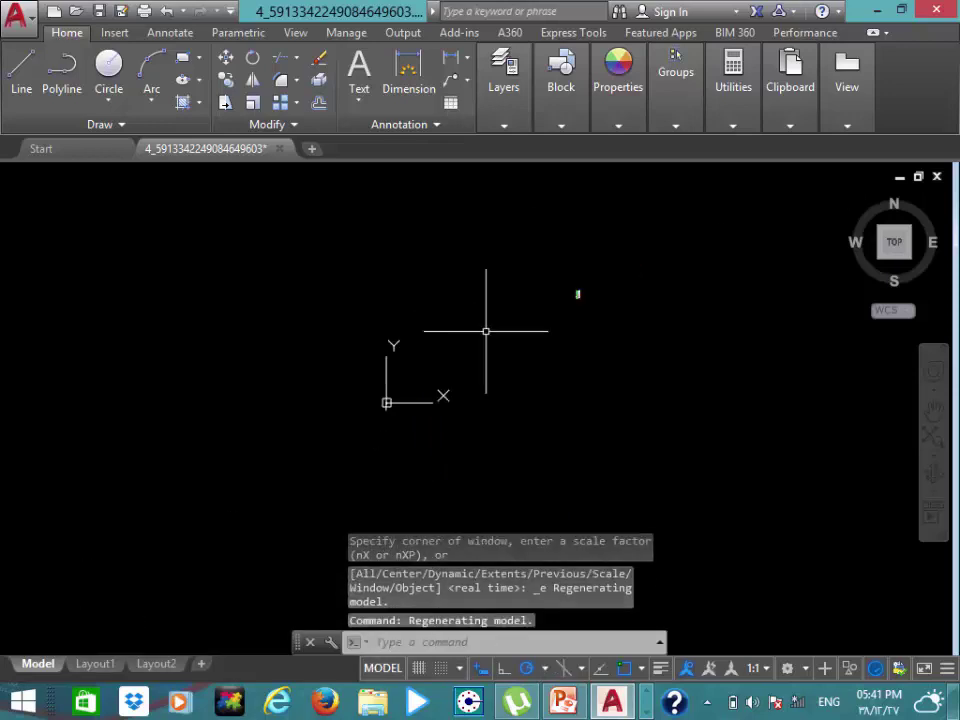
{"action": "scroll", "coordinate": [403, 379], "scroll_direction": "up", "scroll_amount": 3}
{"action": "mouse_move", "coordinate": [403, 379]}
{"action": "middle_mouse_down"}
{"action": "mouse_move", "coordinate": [369, 497]}
{"action": "mouse_move", "coordinate": [319, 418]}
{"action": "middle_mouse_up"}
{"action": "scroll", "coordinate": [274, 399], "scroll_direction": "up", "scroll_amount": 2}
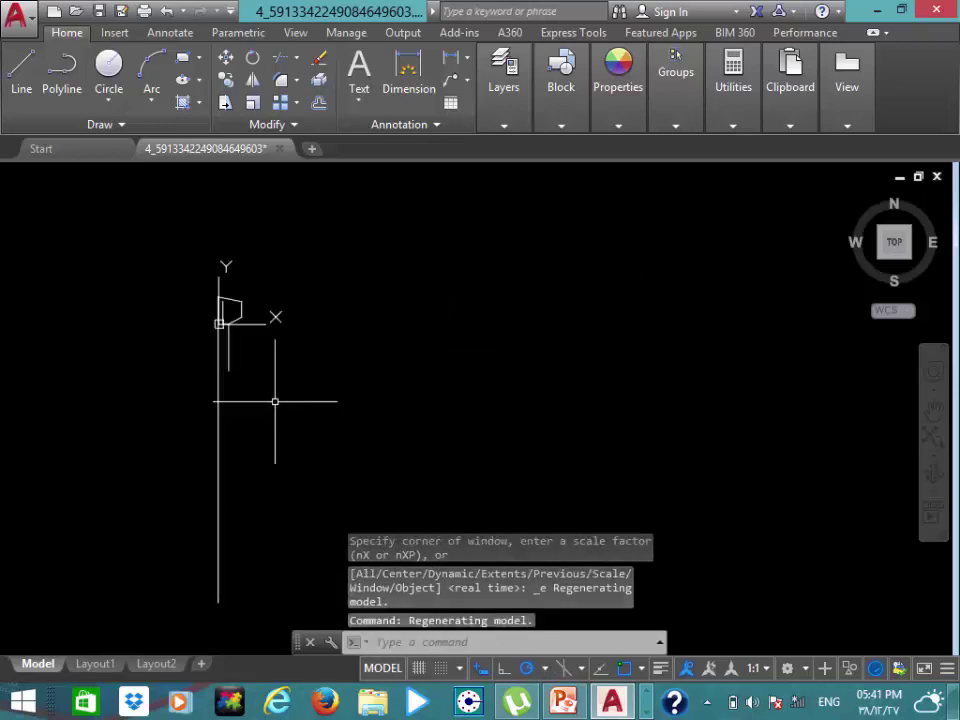
{"action": "scroll", "coordinate": [229, 381], "scroll_direction": "up", "scroll_amount": 1}
{"action": "left_click", "coordinate": [213, 405]}
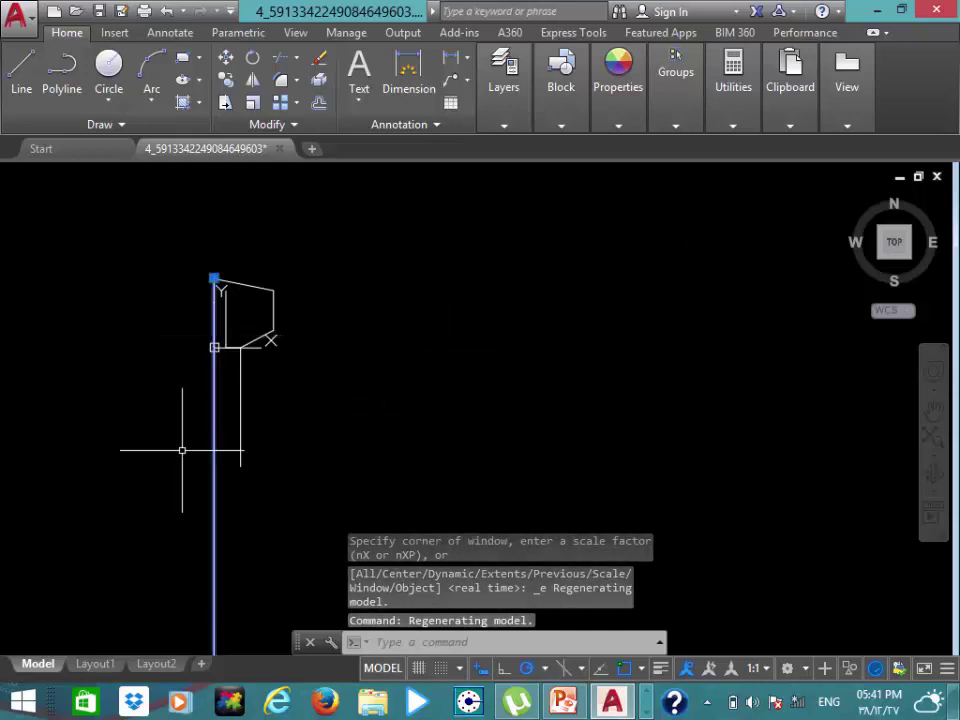
{"action": "key", "text": "Delete"}
Window-select and delete the 327 remaining tower drawing objects
{"action": "scroll", "coordinate": [379, 306], "scroll_direction": "down", "scroll_amount": 5}
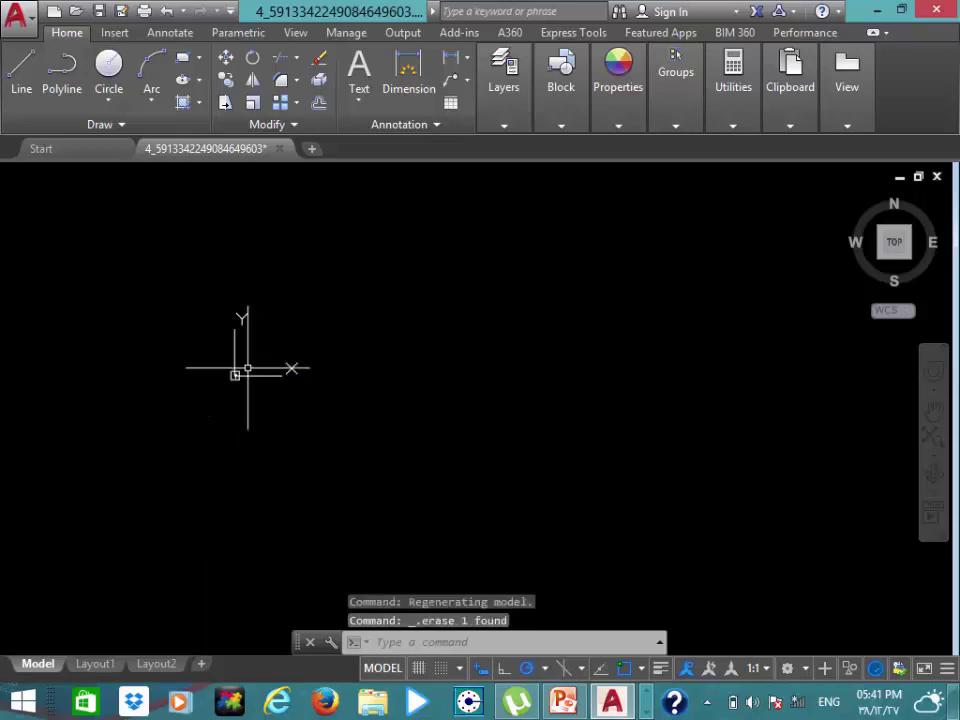
{"action": "scroll", "coordinate": [298, 284], "scroll_direction": "up", "scroll_amount": 5}
{"action": "left_click", "coordinate": [364, 300]}
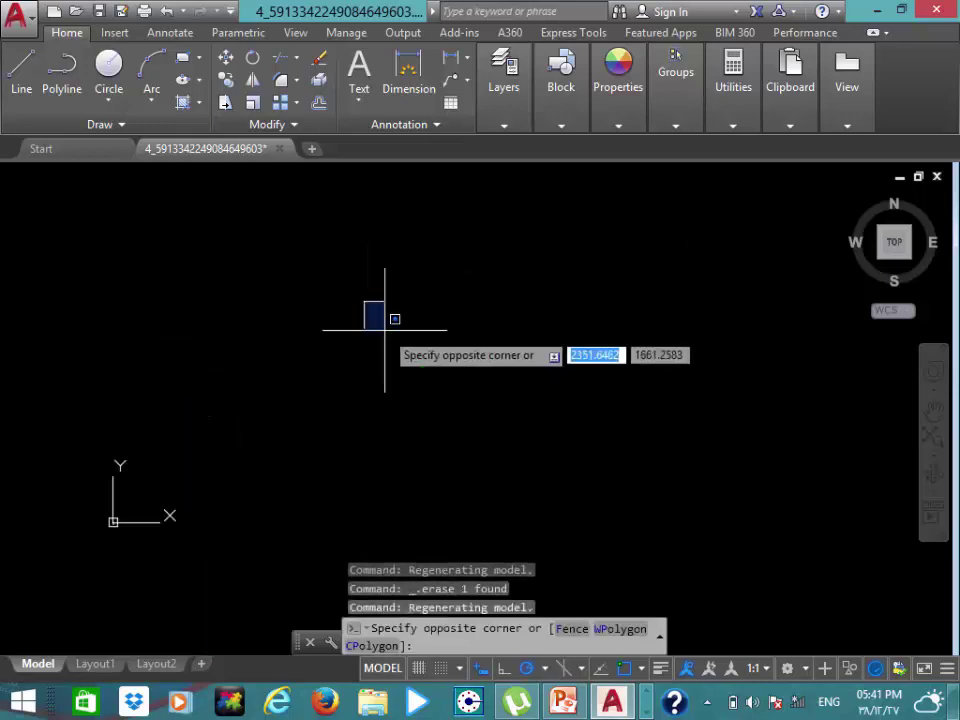
{"action": "left_click", "coordinate": [463, 404]}
{"action": "key", "text": "Delete"}
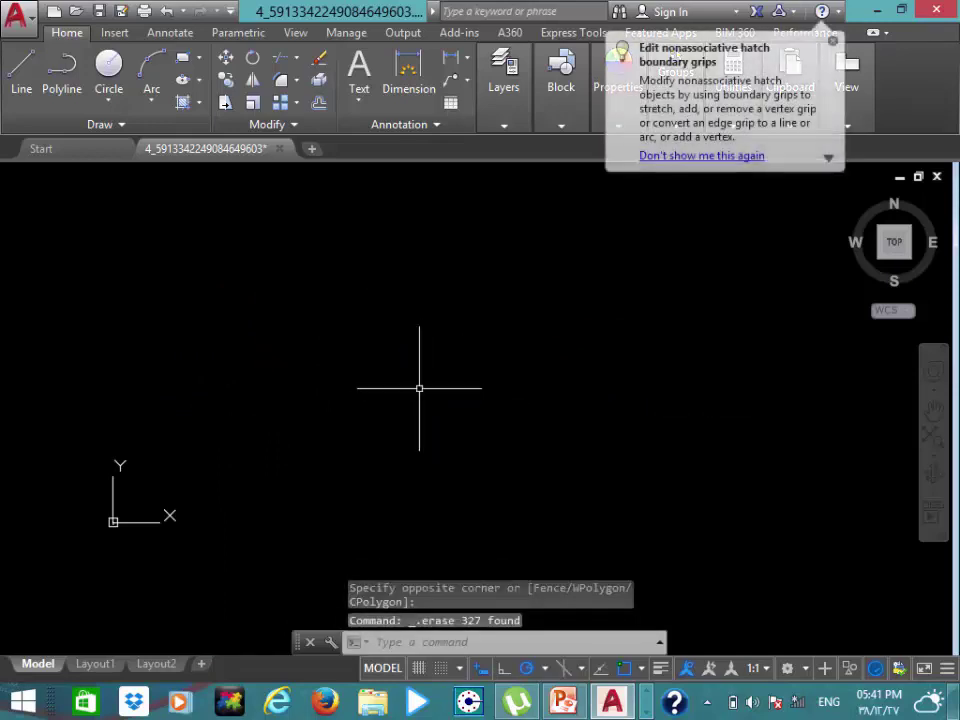
{"action": "middle_click", "coordinate": [588, 200]}
{"action": "middle_click", "coordinate": [588, 200]}
Add a layer named 'tank' in the layer manager and set its colour to yellow
{"action": "key", "text": "Return"}
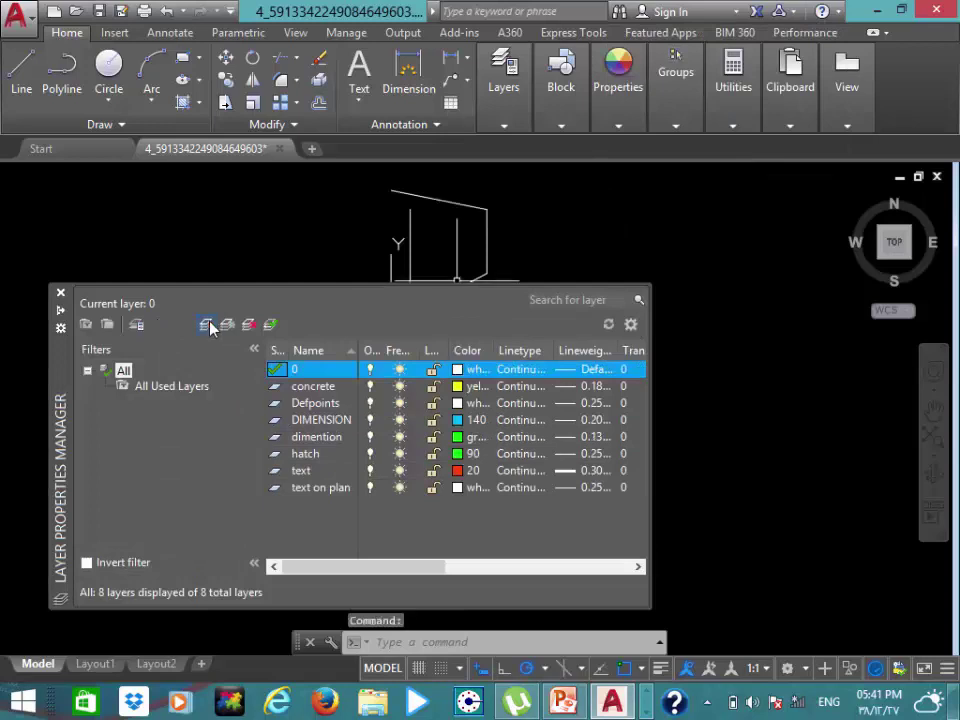
{"action": "left_click", "coordinate": [207, 325]}
{"action": "type", "text": "tank"}
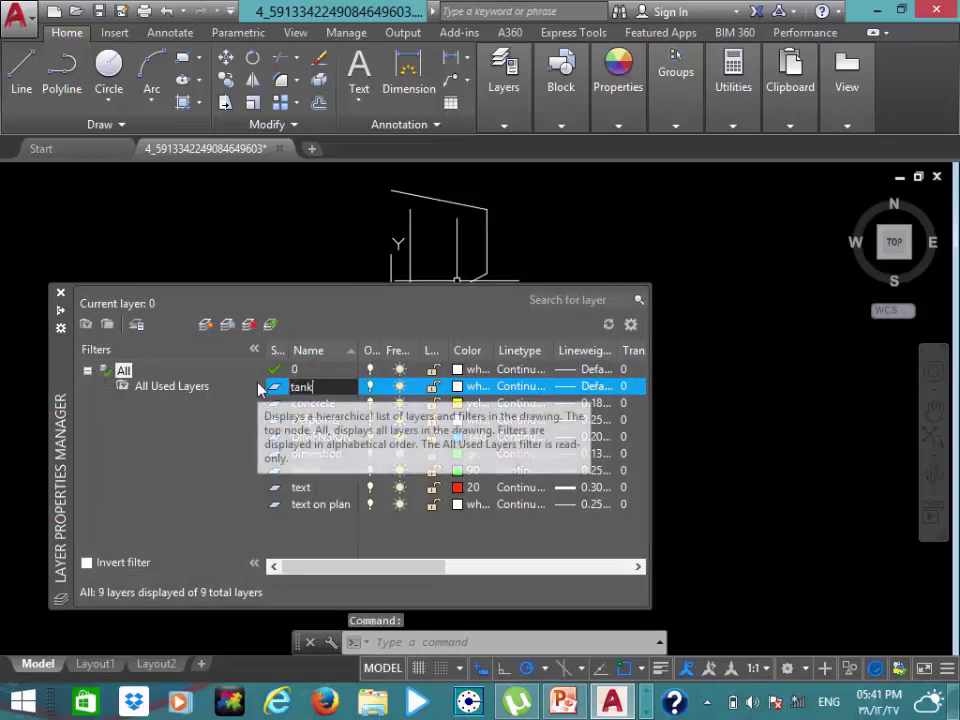
{"action": "key", "text": "Return"}
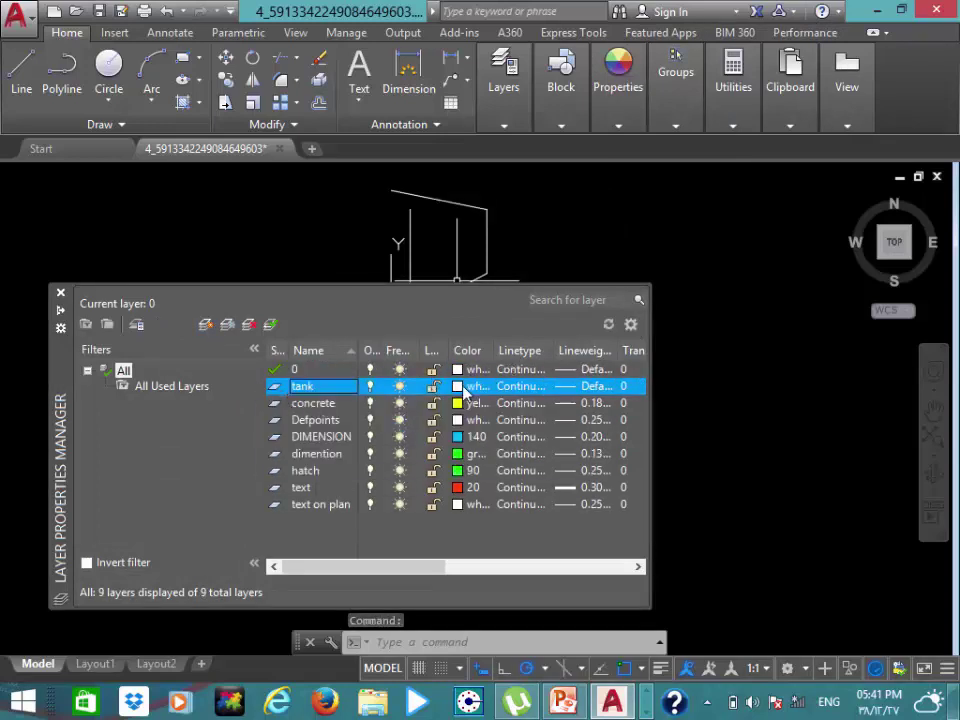
{"action": "left_click", "coordinate": [462, 386]}
{"action": "left_click", "coordinate": [713, 493]}
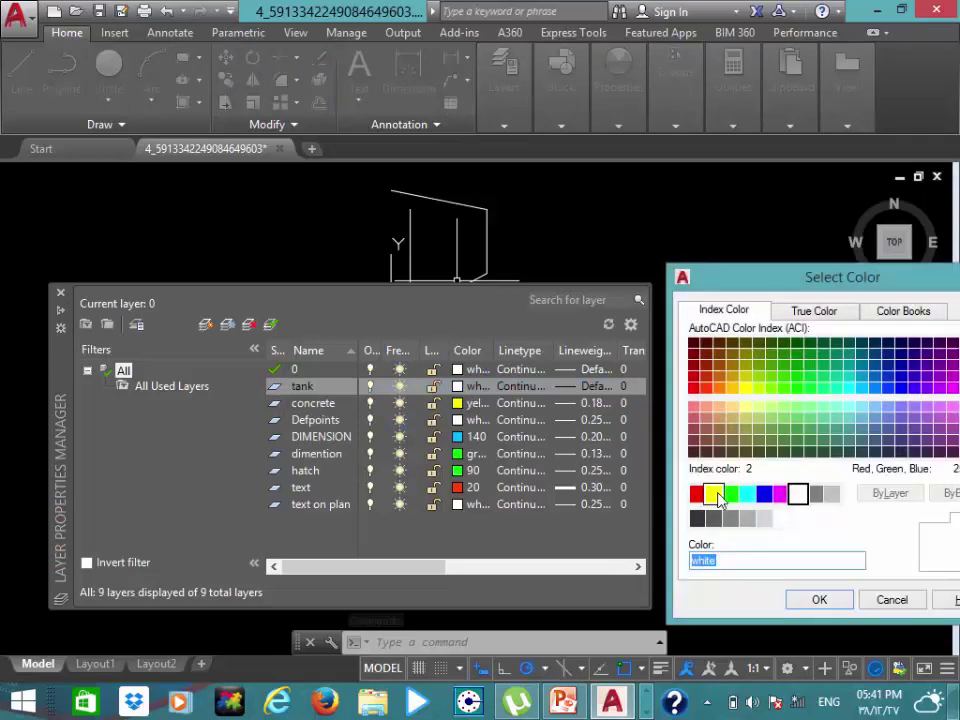
{"action": "left_click", "coordinate": [819, 599]}
Select all the profile lines and assign them to the yellow 'tank' layer
{"action": "left_click", "coordinate": [60, 292]}
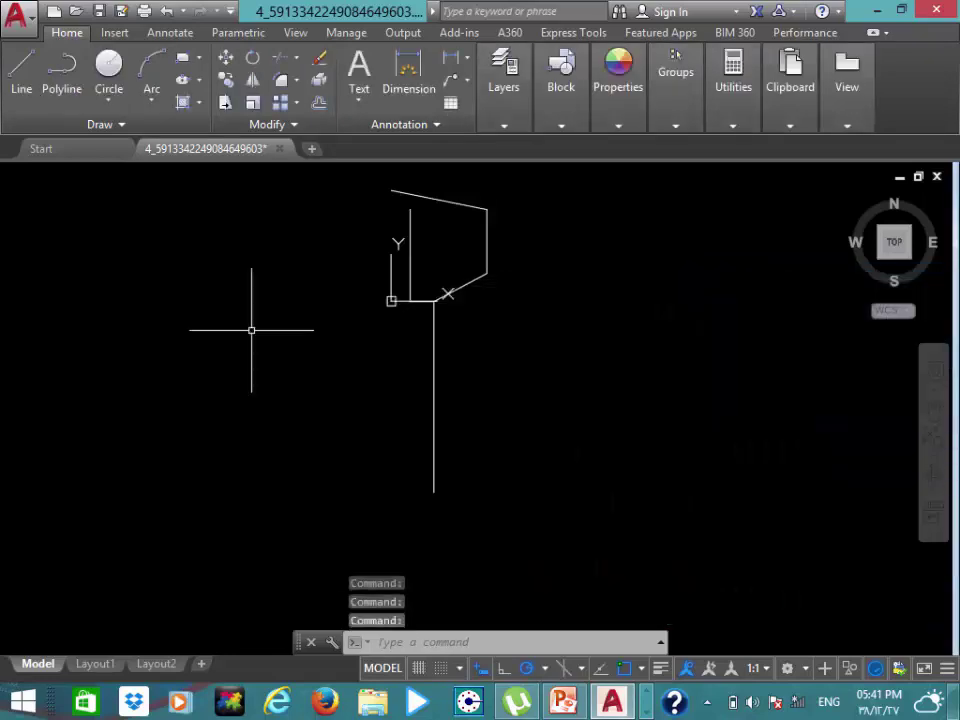
{"action": "left_click", "coordinate": [588, 168]}
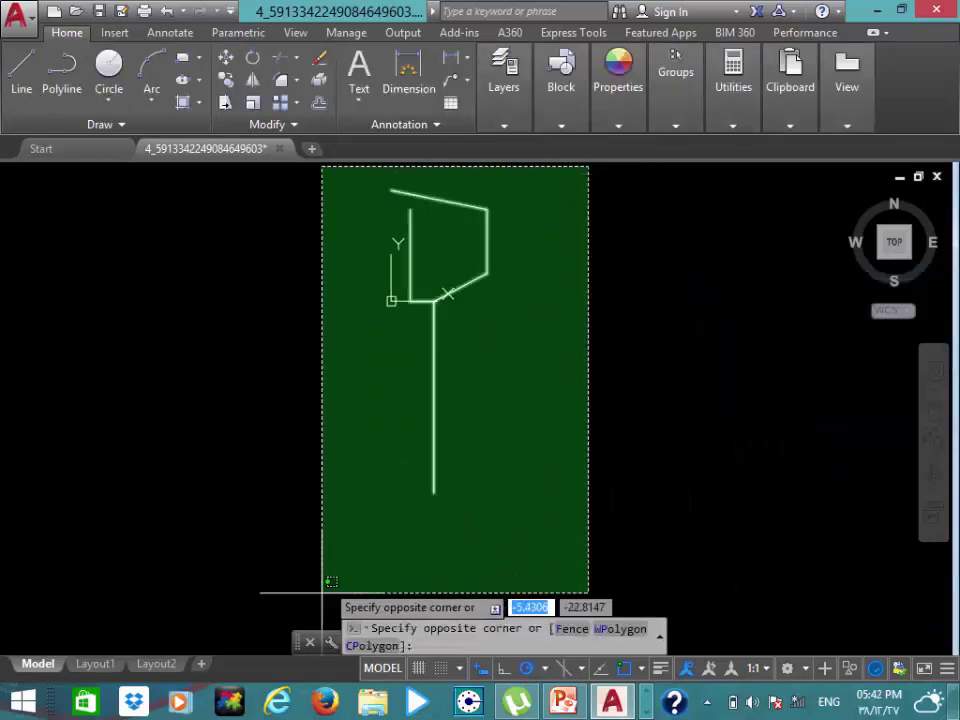
{"action": "left_click", "coordinate": [325, 578]}
{"action": "left_click", "coordinate": [504, 124]}
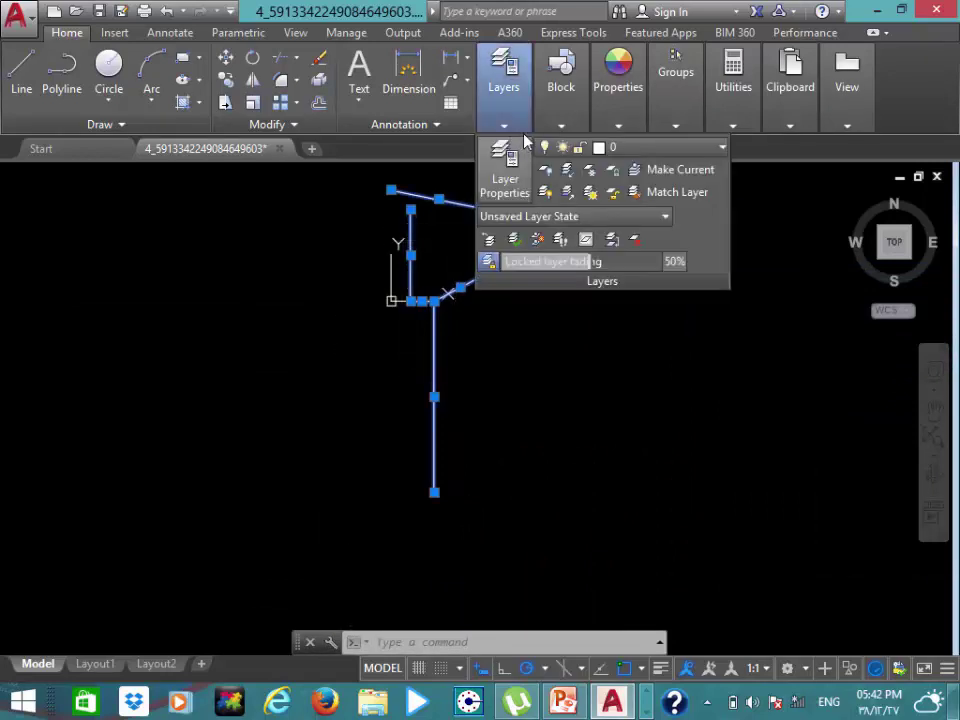
{"action": "left_click", "coordinate": [634, 150]}
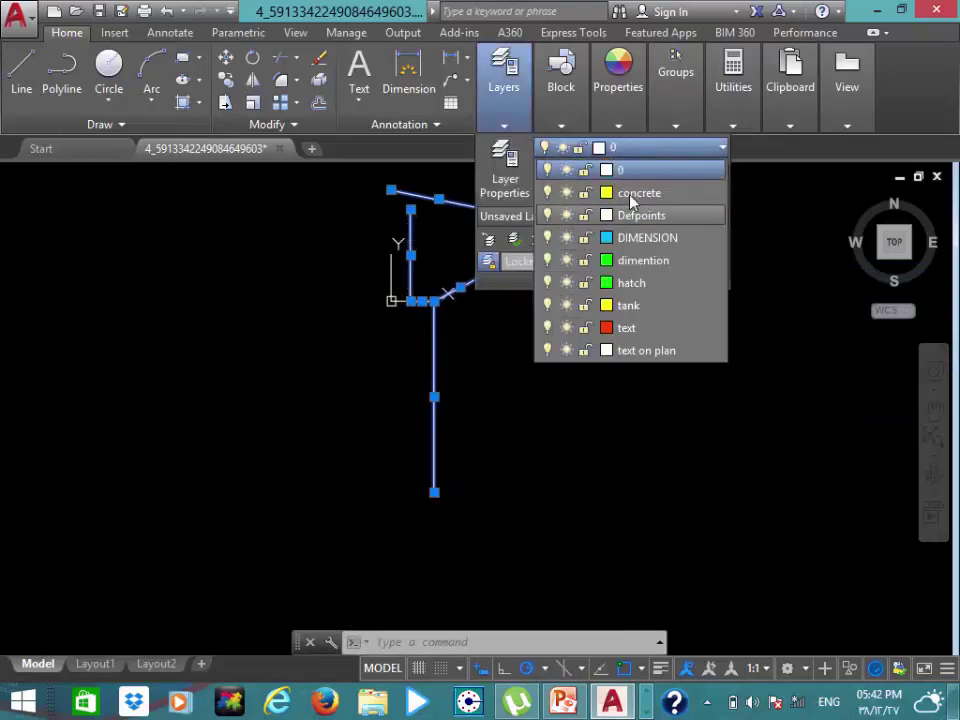
{"action": "left_click", "coordinate": [628, 305]}
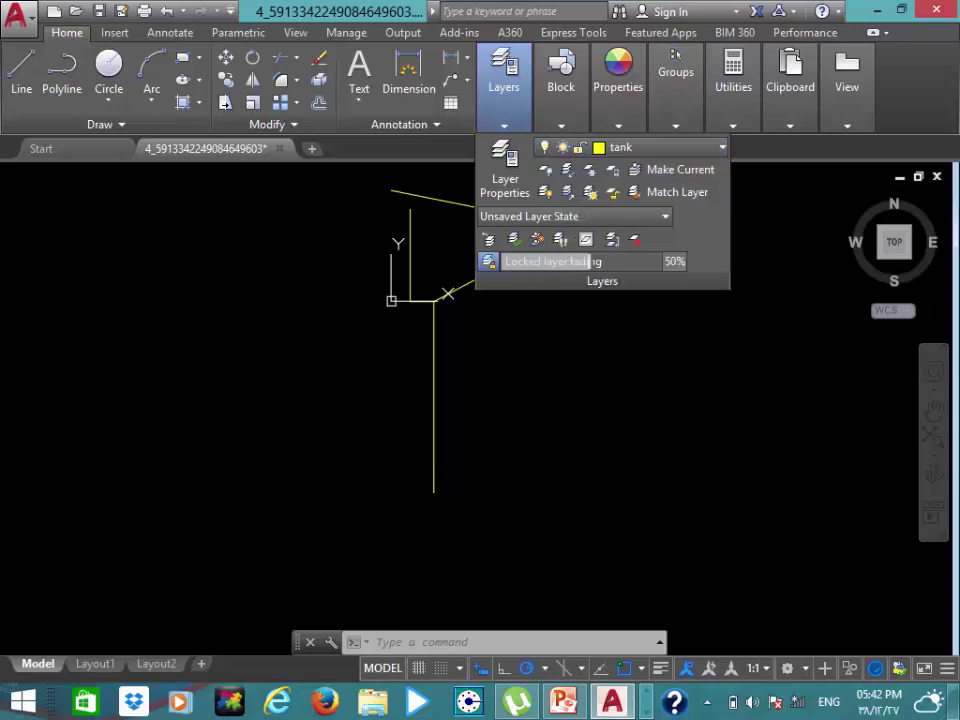
{"action": "key", "text": "Escape"}
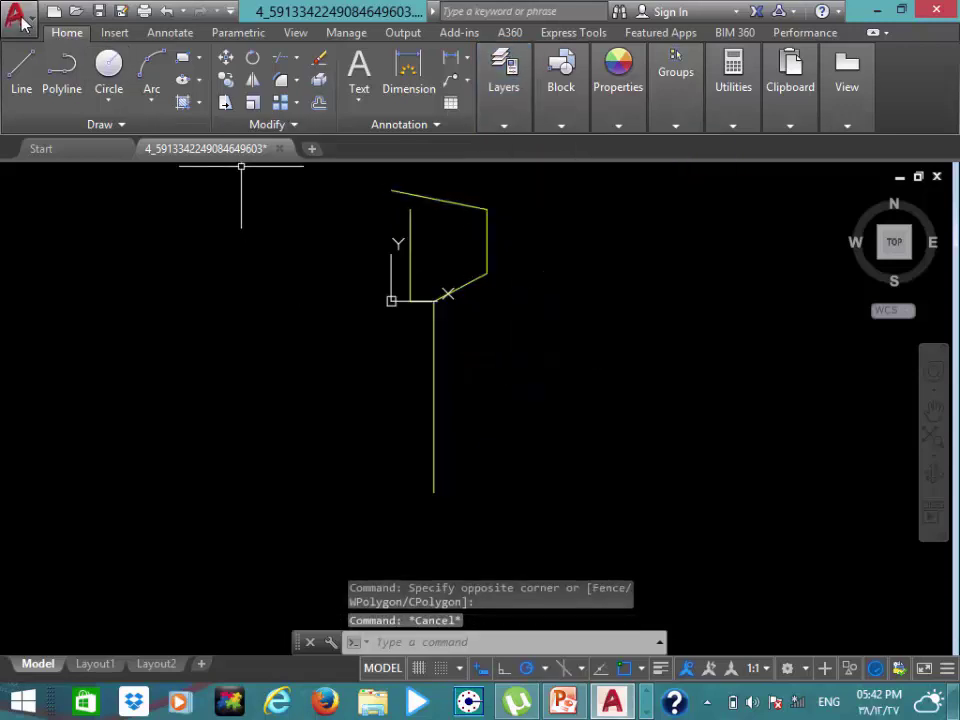
{"action": "left_click", "coordinate": [18, 15]}
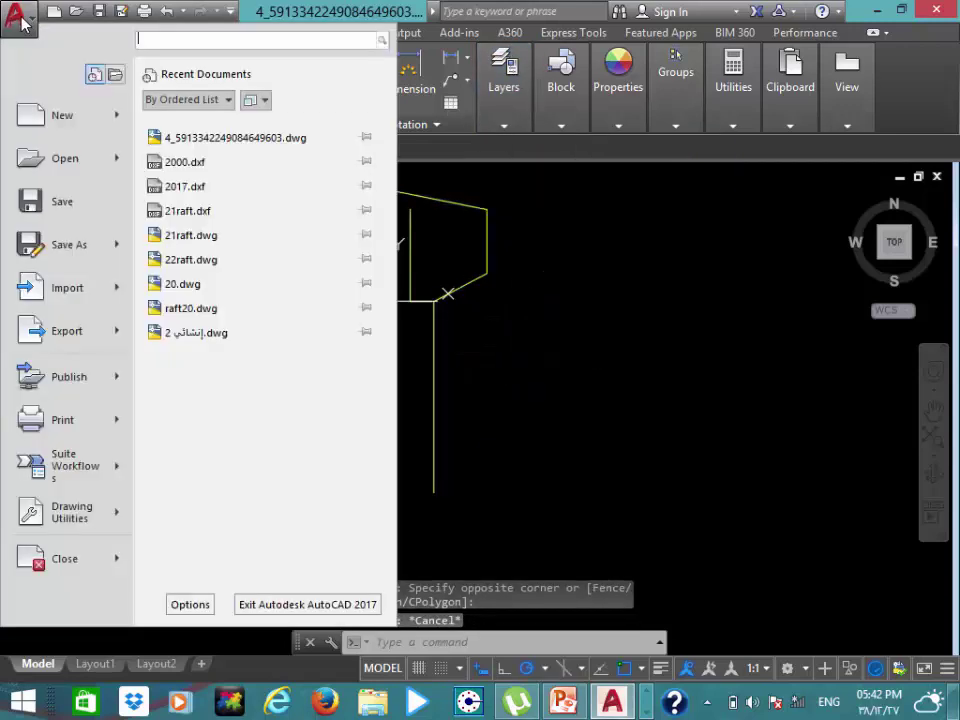
Save the drawing as 21.dxf on the Desktop in AutoCAD 2000/LT2000 DXF format
{"action": "left_click", "coordinate": [47, 251]}
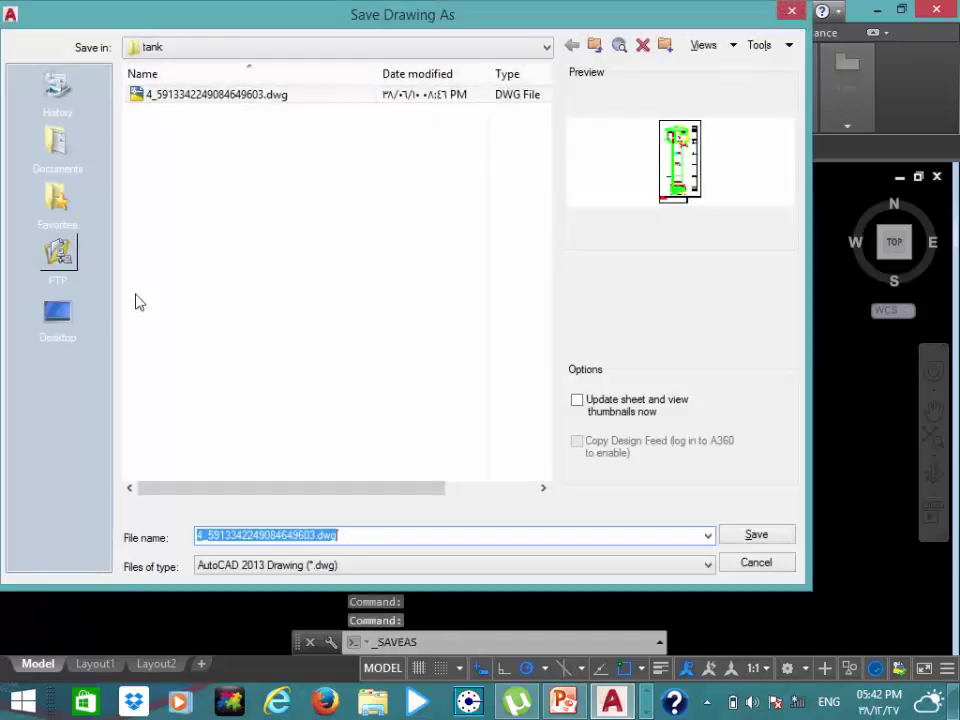
{"action": "left_click", "coordinate": [343, 566]}
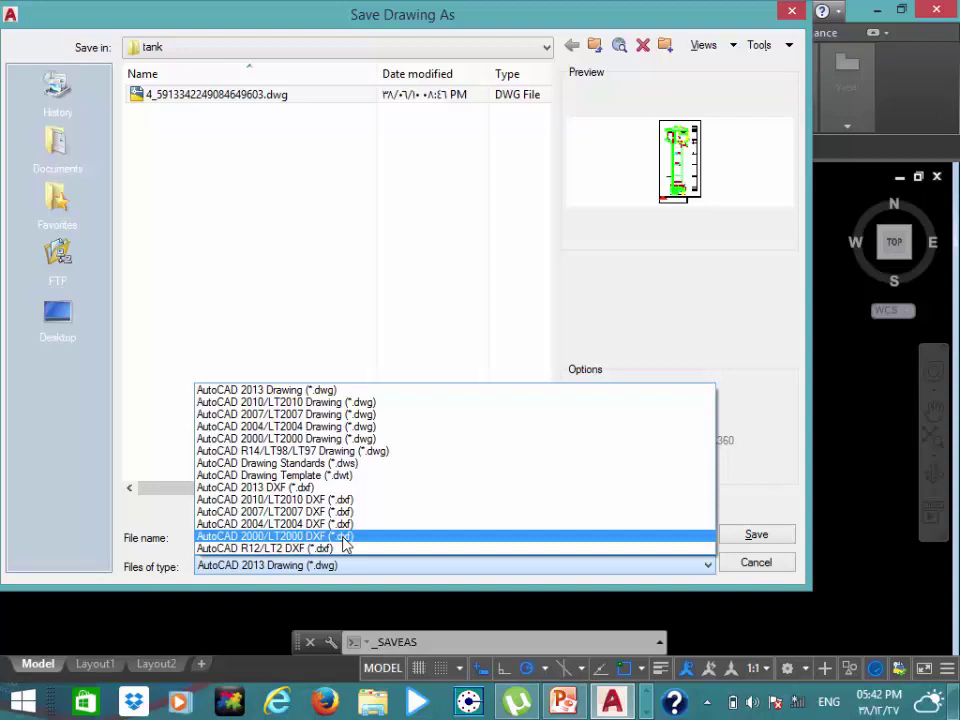
{"action": "left_click", "coordinate": [345, 541]}
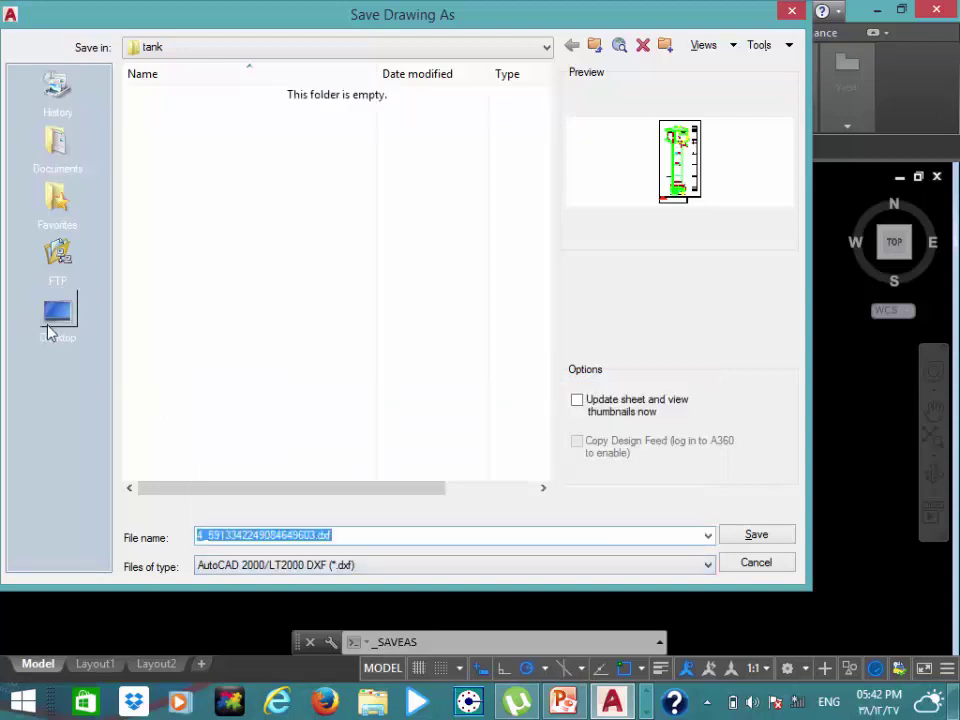
{"action": "left_click", "coordinate": [49, 330]}
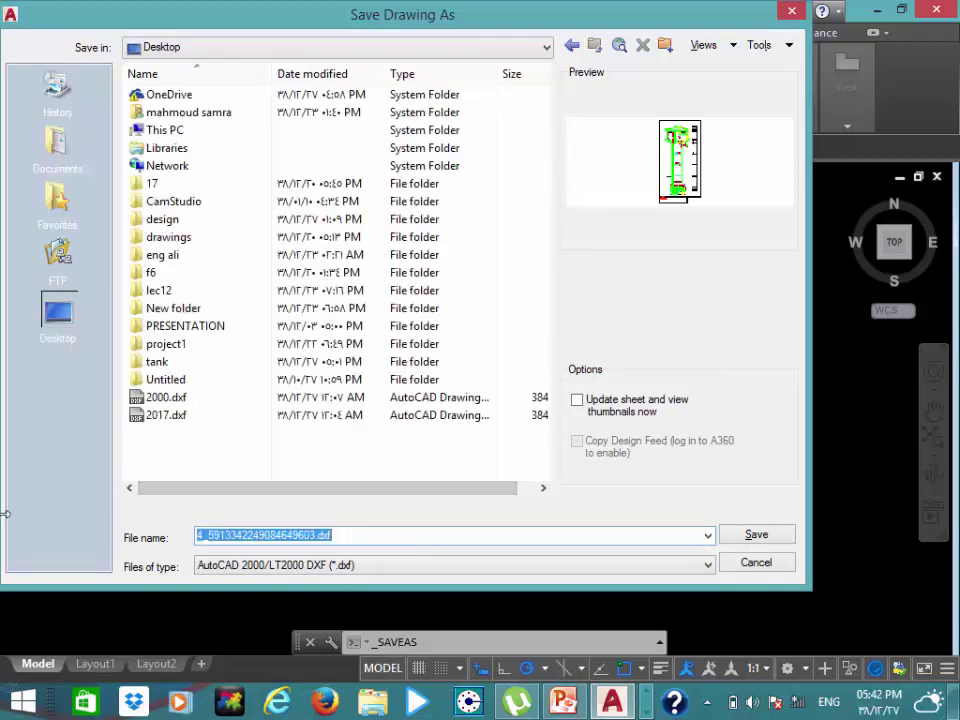
{"action": "type", "text": "21"}
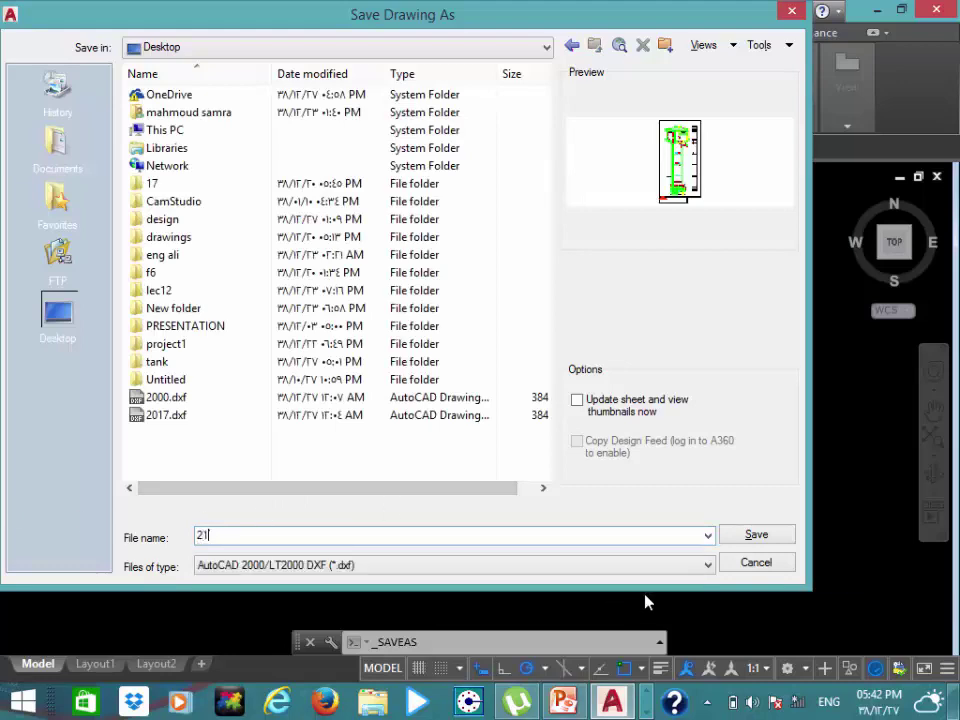
{"action": "left_click", "coordinate": [784, 540]}
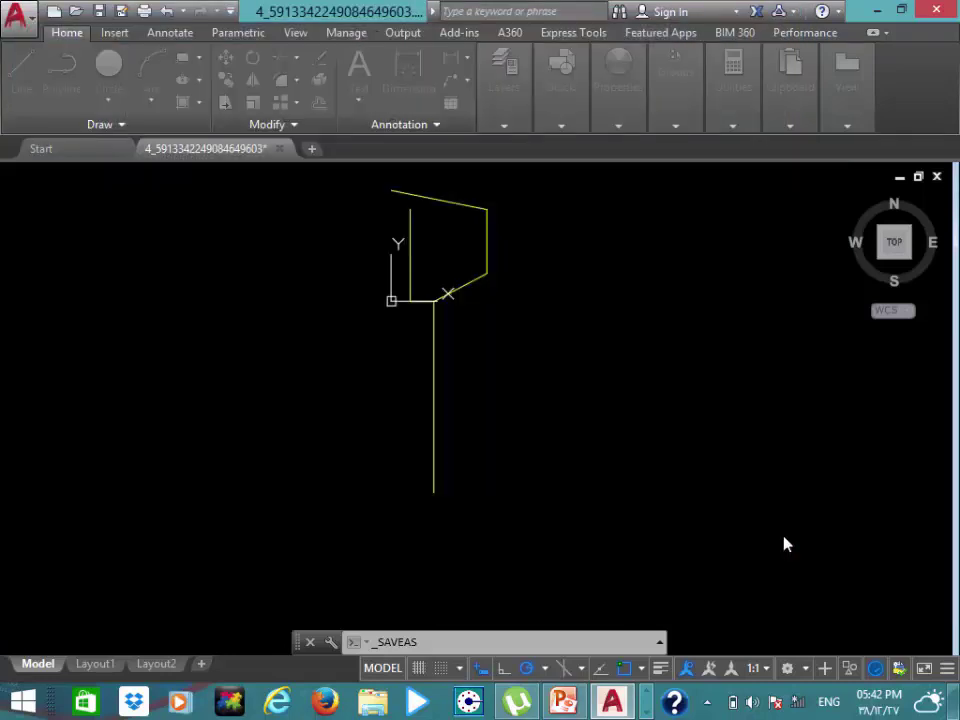
{"action": "left_click", "coordinate": [937, 10]}
Close AutoCAD without saving a DWG, then launch SAP2000 maximized and open its File menu
{"action": "left_click", "coordinate": [557, 399]}
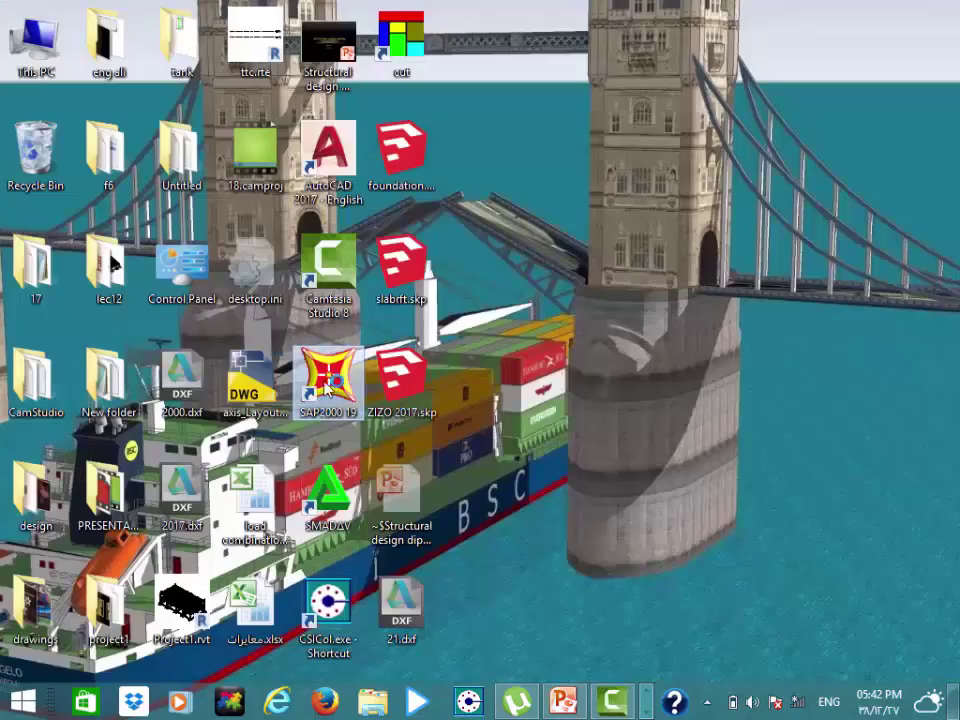
{"action": "left_click", "coordinate": [329, 385]}
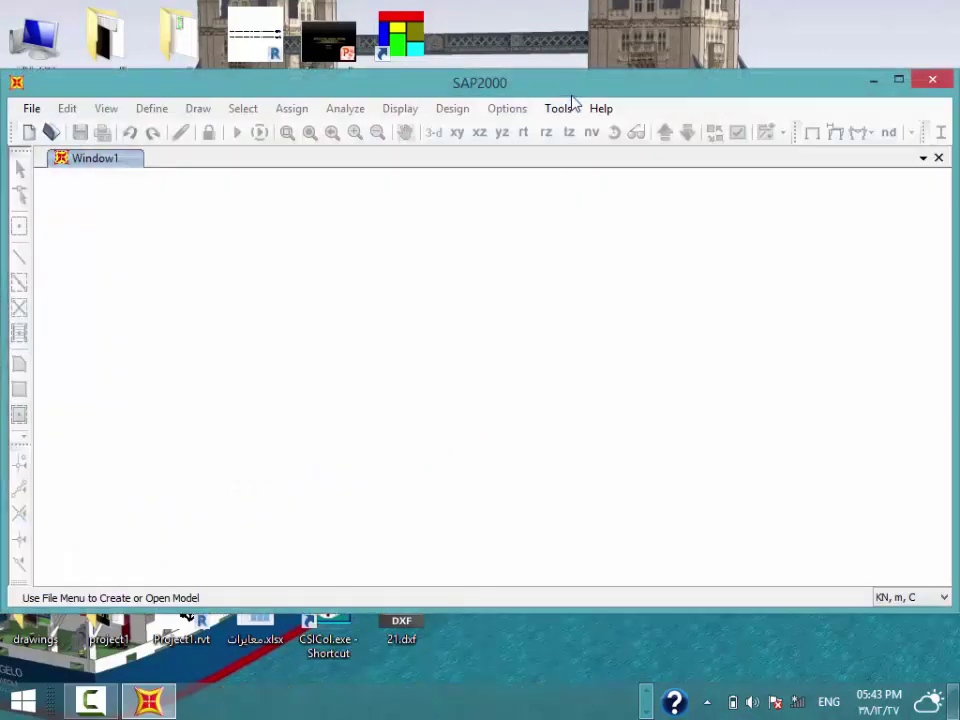
{"action": "double_click", "coordinate": [573, 92]}
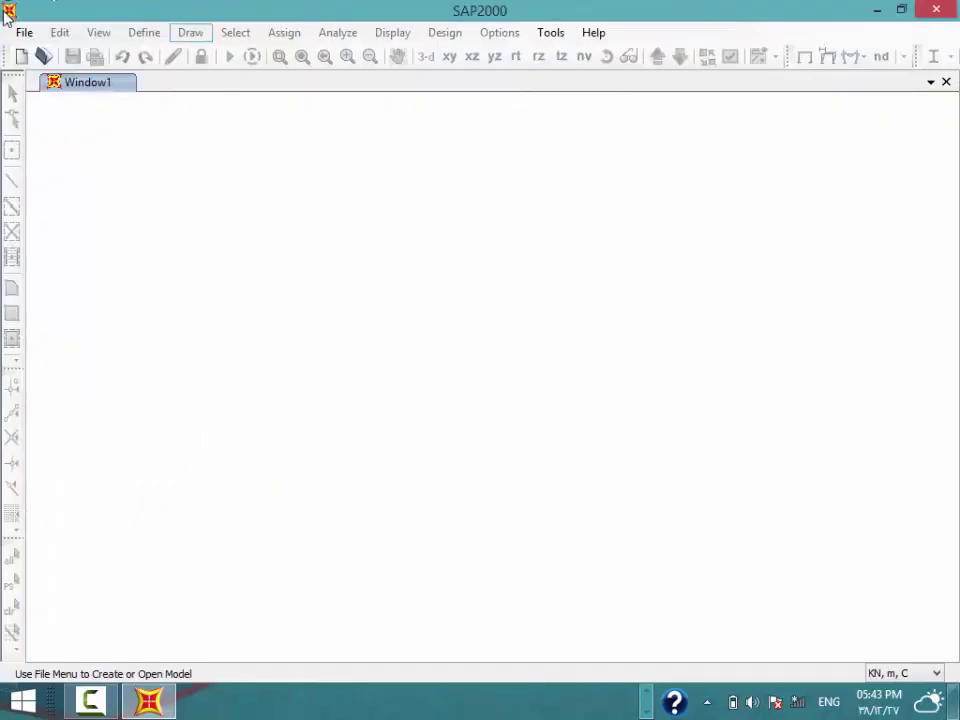
{"action": "left_click", "coordinate": [36, 34]}
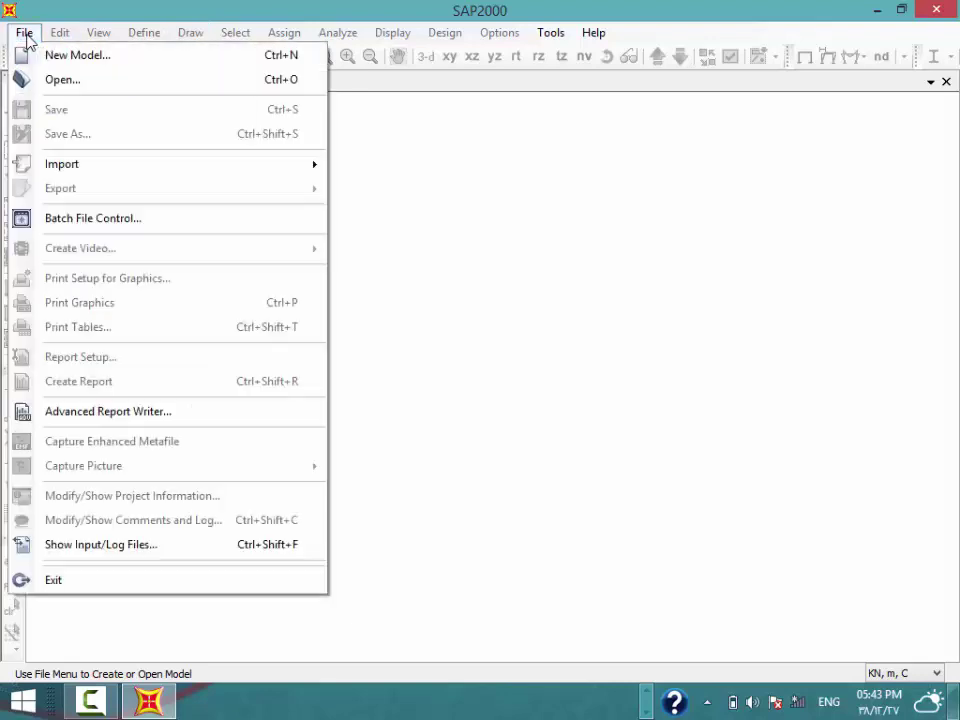
{"action": "mouse_move", "coordinate": [62, 164]}
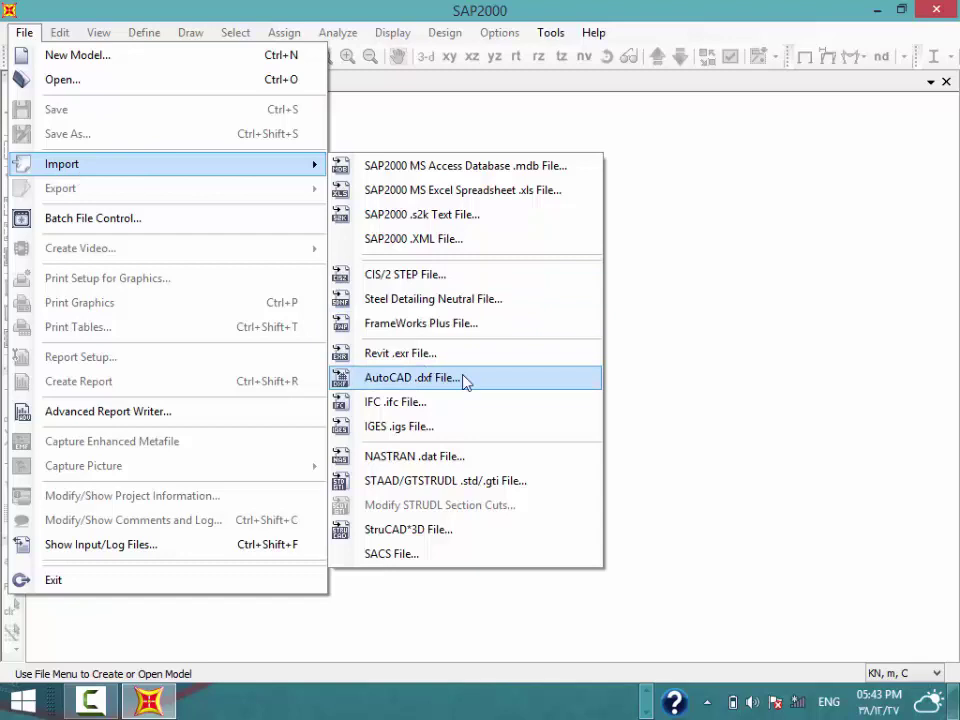
Import the AutoCAD .dxf file 21.dxf from the Desktop, reaching the Import Information dialog
{"action": "left_click", "coordinate": [464, 379]}
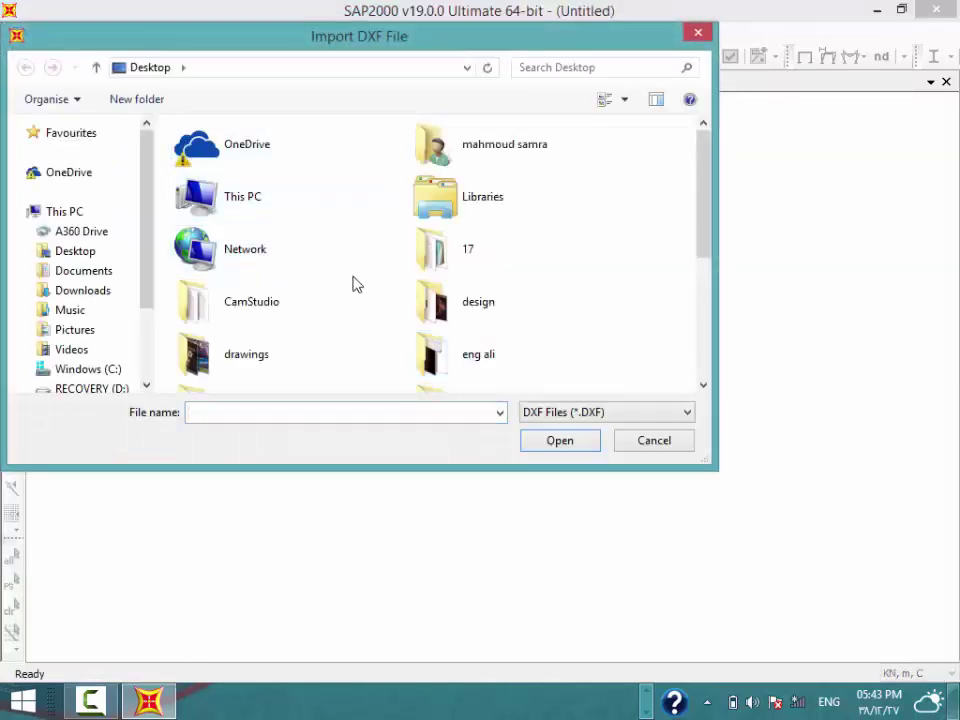
{"action": "scroll", "coordinate": [354, 283], "scroll_direction": "down", "scroll_amount": 5}
{"action": "left_click", "coordinate": [424, 316]}
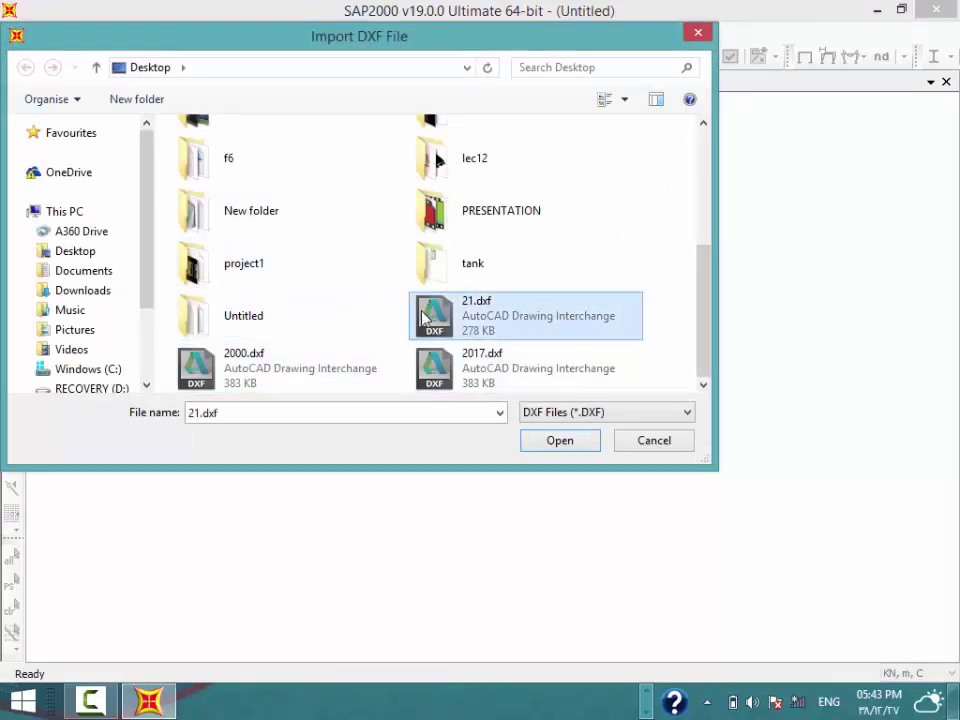
{"action": "left_click", "coordinate": [535, 446]}
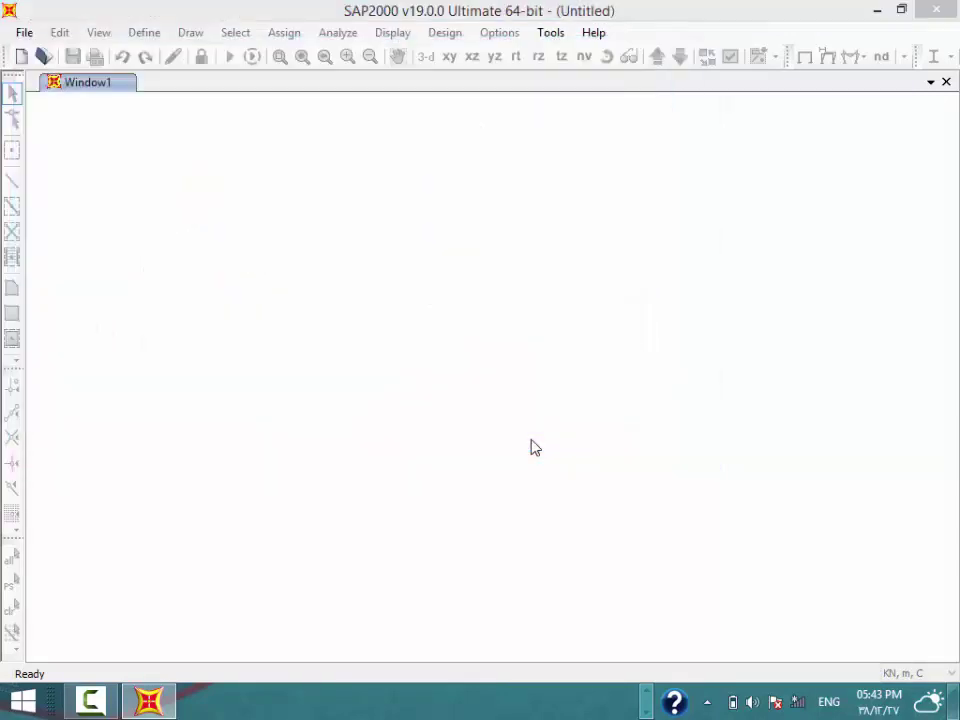
{"action": "left_click_drag", "start_coordinate": [390, 240], "coordinate": [277, 204]}
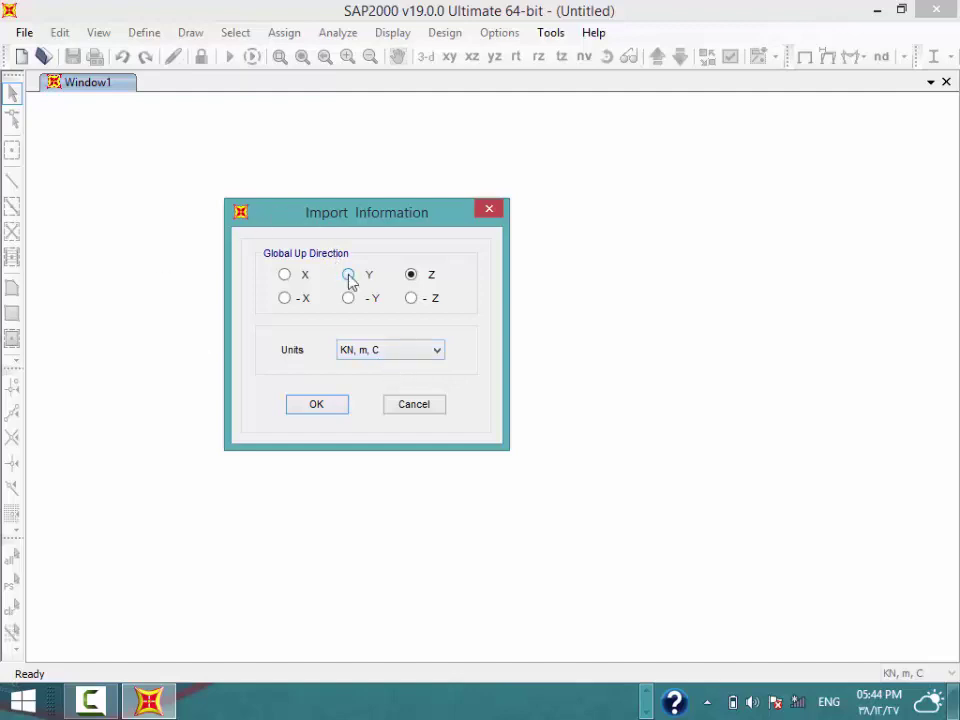
Accept Y-up with KN, m, C units and import the 'tank' layer as frames
{"action": "left_click", "coordinate": [315, 408]}
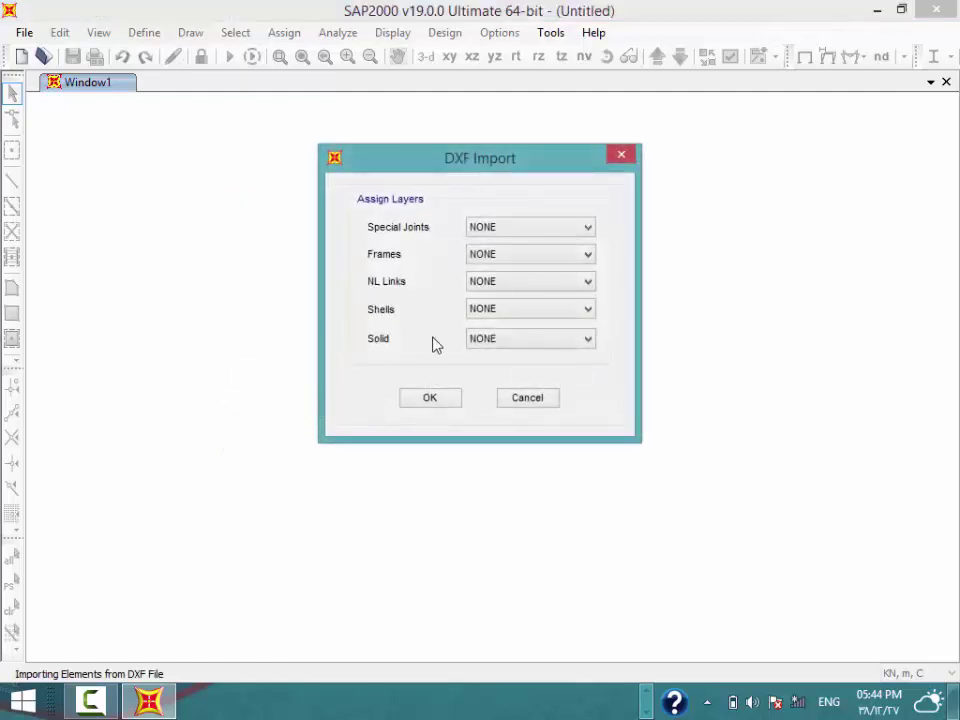
{"action": "left_click", "coordinate": [512, 260]}
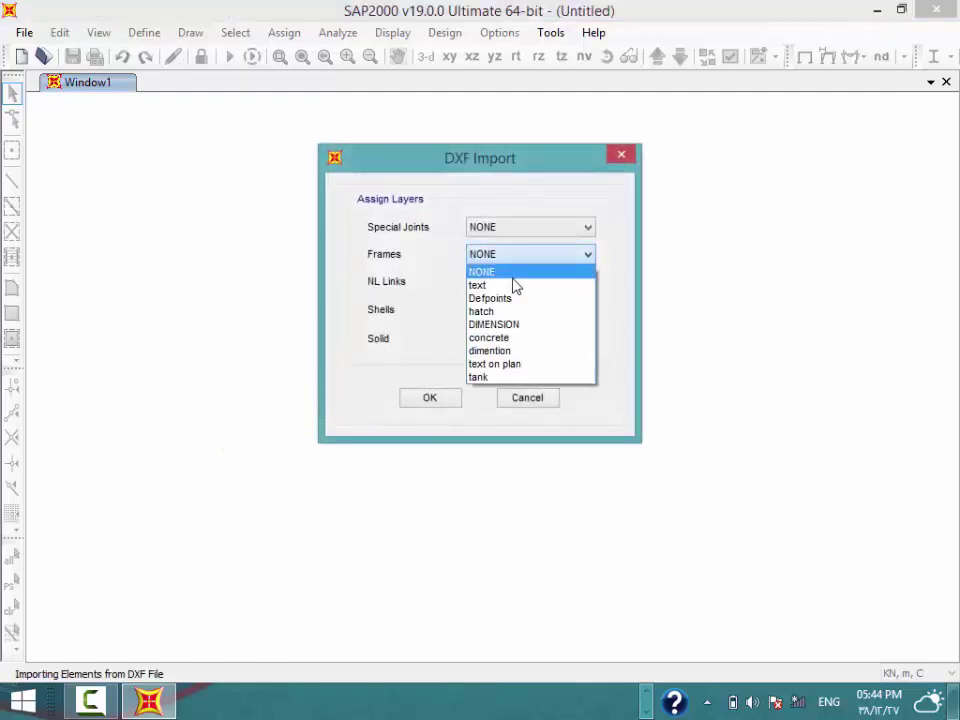
{"action": "left_click", "coordinate": [511, 376]}
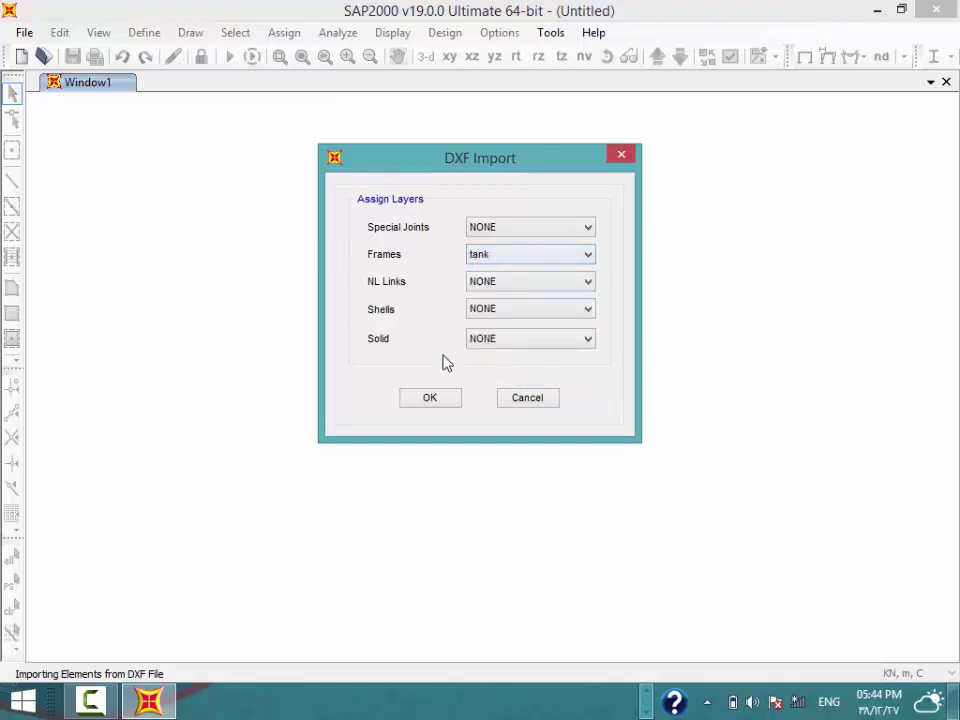
{"action": "left_click", "coordinate": [430, 398]}
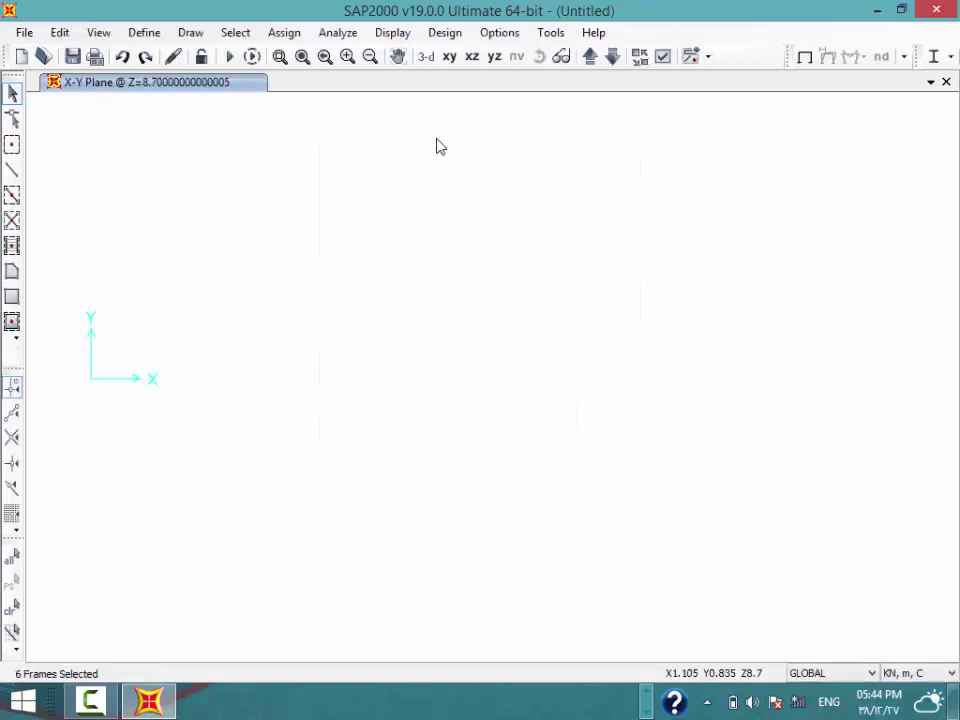
Inspect the imported frames in 3-D, then return to the X-Z view at Y=0
{"action": "left_click", "coordinate": [471, 58]}
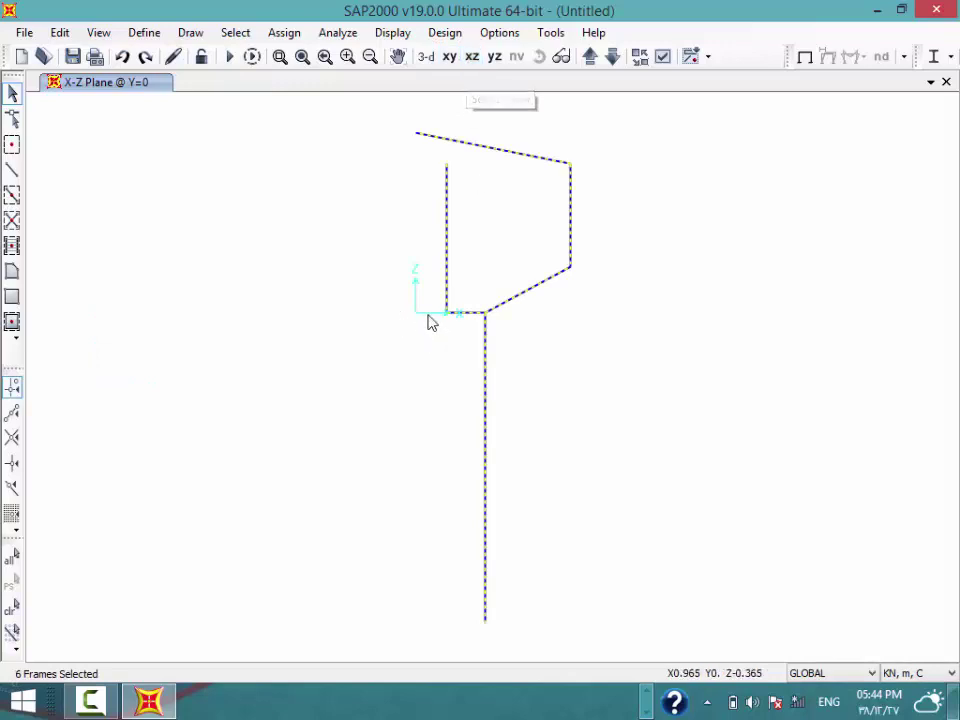
{"action": "left_click", "coordinate": [430, 58]}
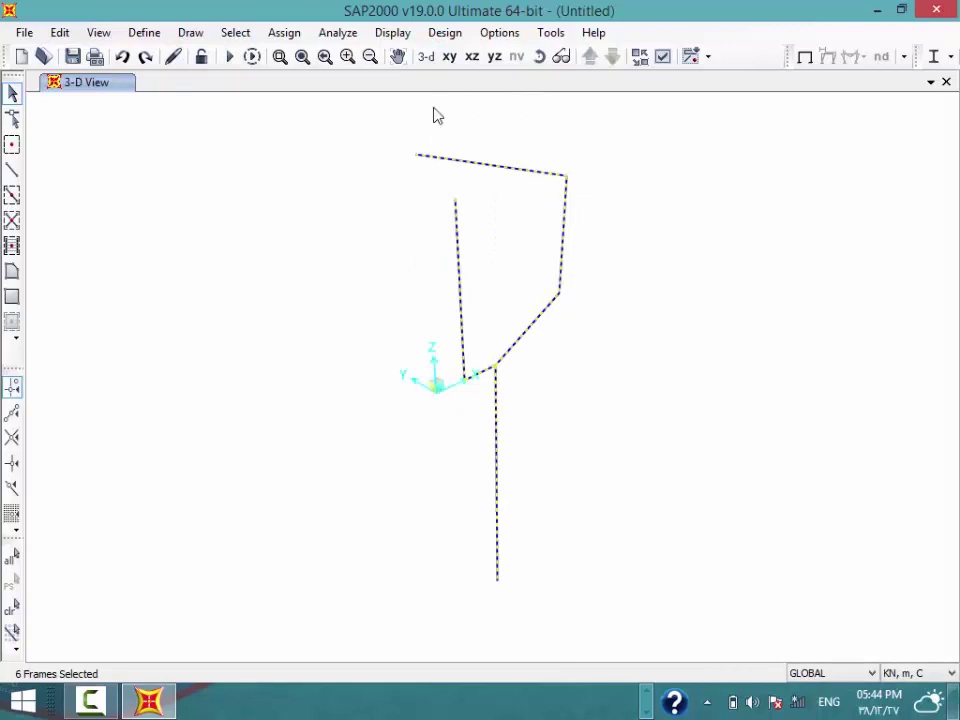
{"action": "left_click", "coordinate": [12, 117]}
{"action": "key", "text": "Escape"}
{"action": "left_click", "coordinate": [473, 58]}
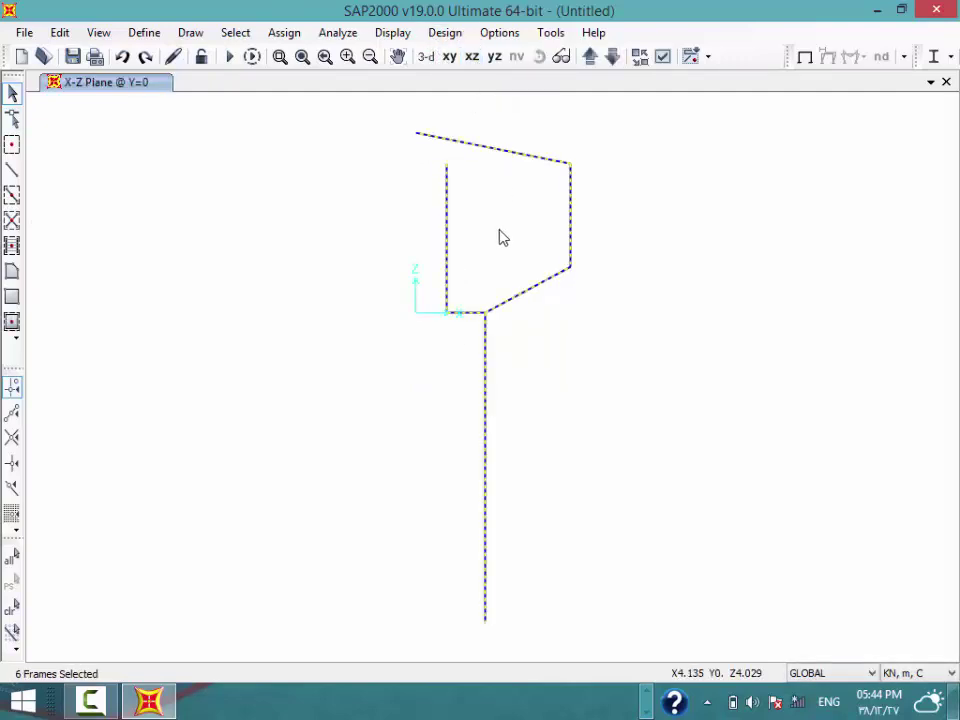
Select the top sloping, right vertical and lower sloped frames
{"action": "key", "text": "ctrl+q"}
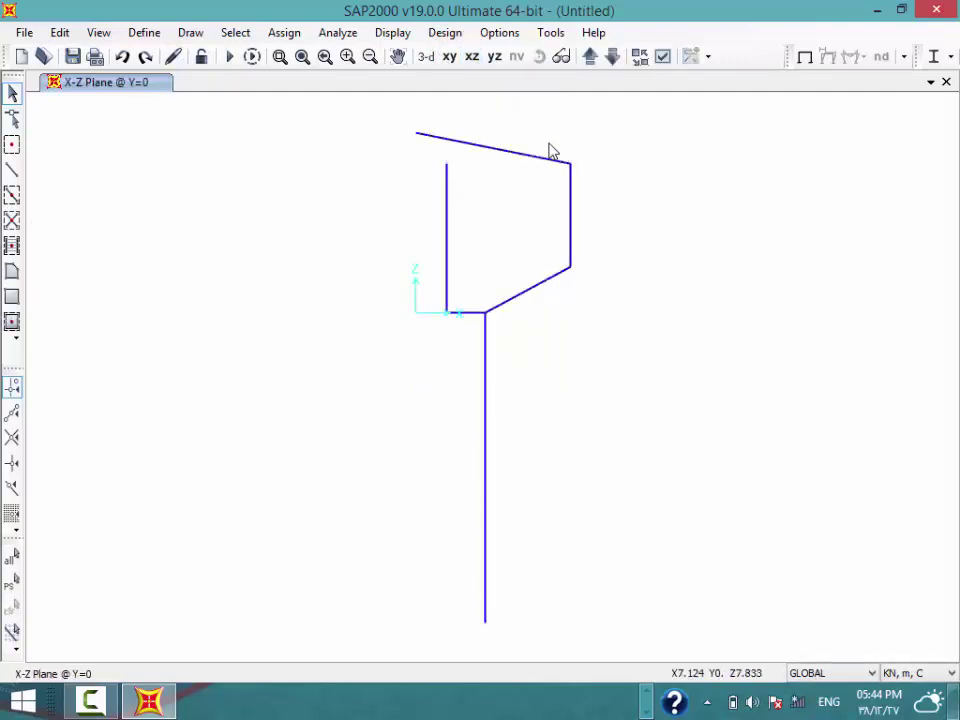
{"action": "left_click", "coordinate": [520, 148]}
{"action": "left_click_drag", "start_coordinate": [587, 210], "coordinate": [516, 240]}
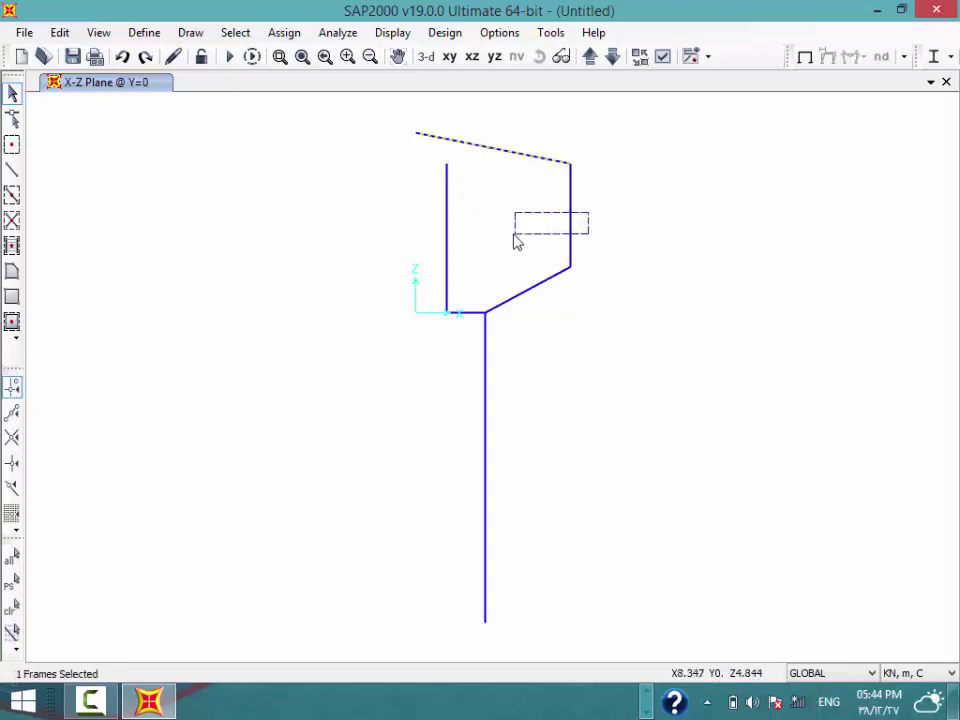
{"action": "left_click", "coordinate": [537, 286]}
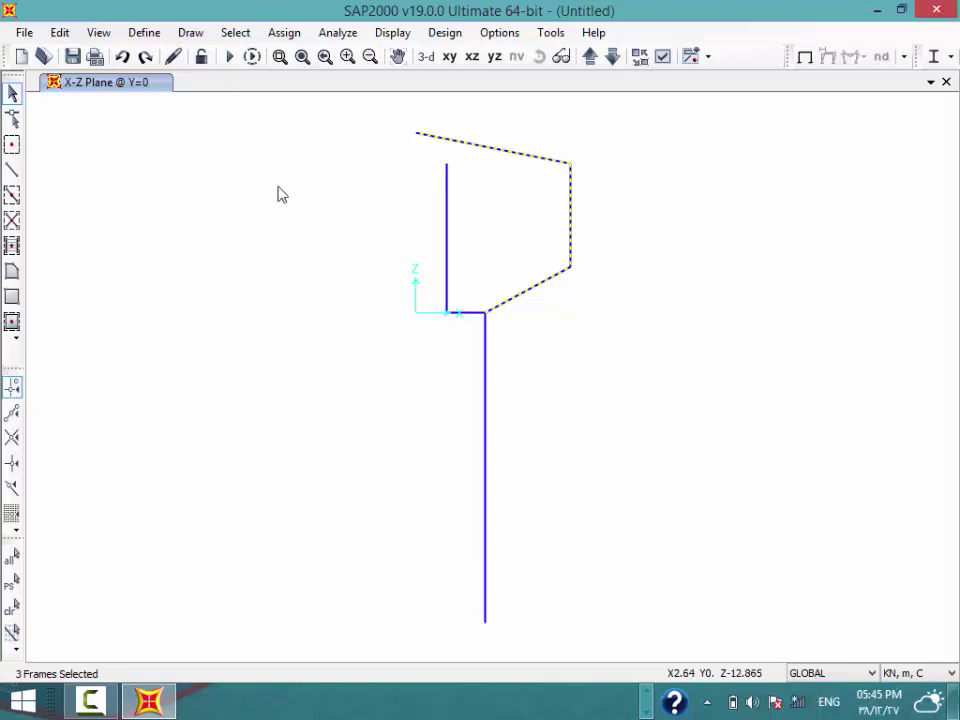
Add a new material with region User and type Concrete
{"action": "left_click", "coordinate": [136, 33]}
{"action": "left_click", "coordinate": [183, 55]}
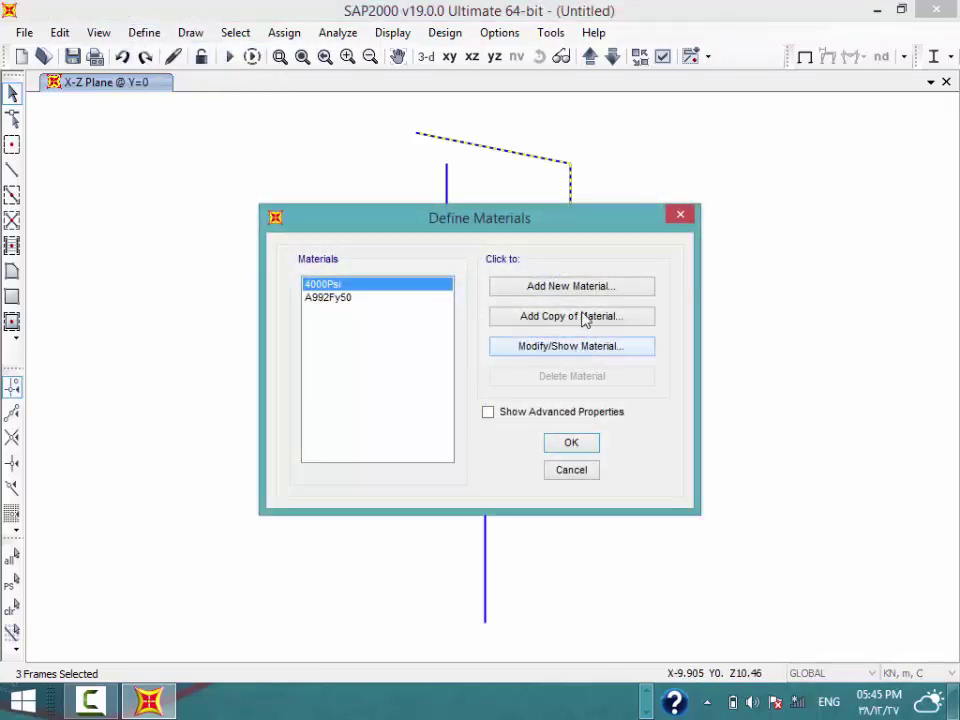
{"action": "left_click", "coordinate": [568, 287]}
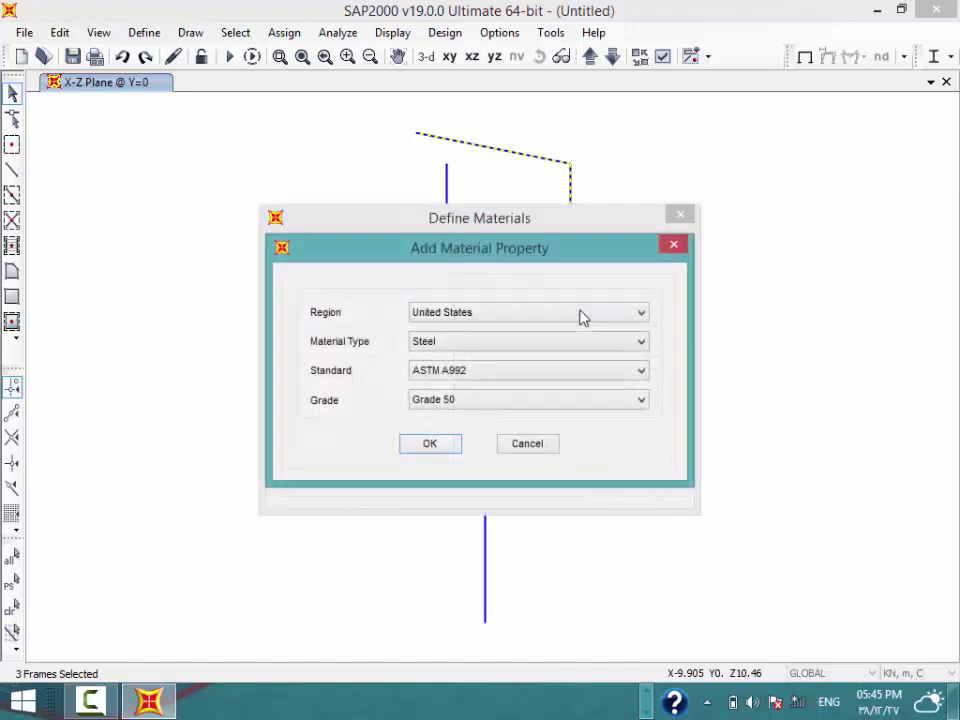
{"action": "left_click", "coordinate": [521, 313]}
{"action": "left_click", "coordinate": [461, 436]}
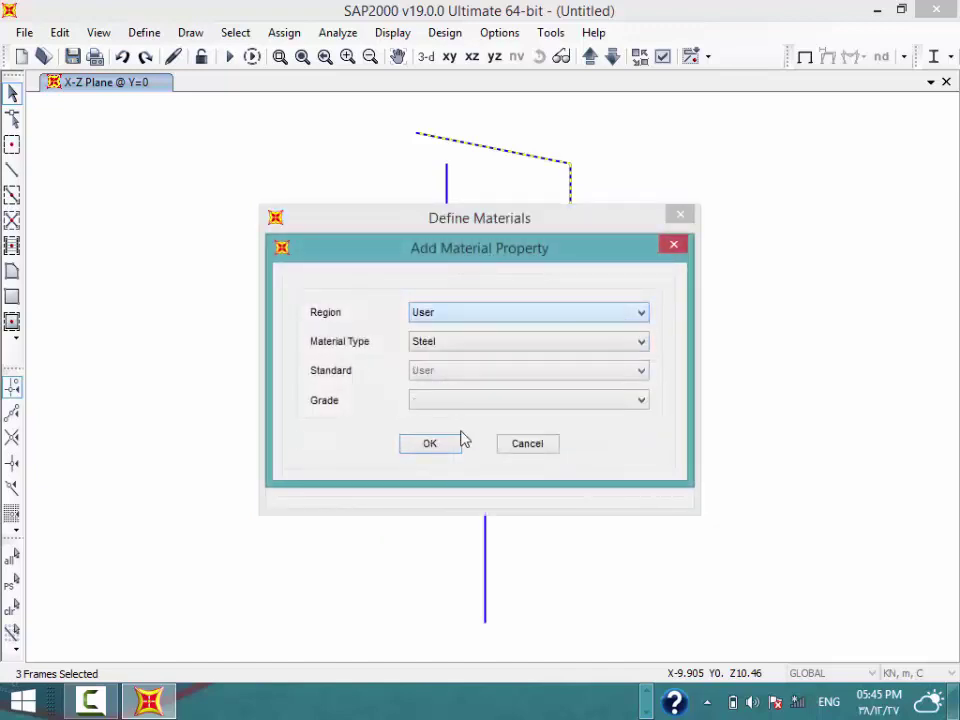
{"action": "left_click", "coordinate": [483, 344]}
{"action": "left_click", "coordinate": [477, 372]}
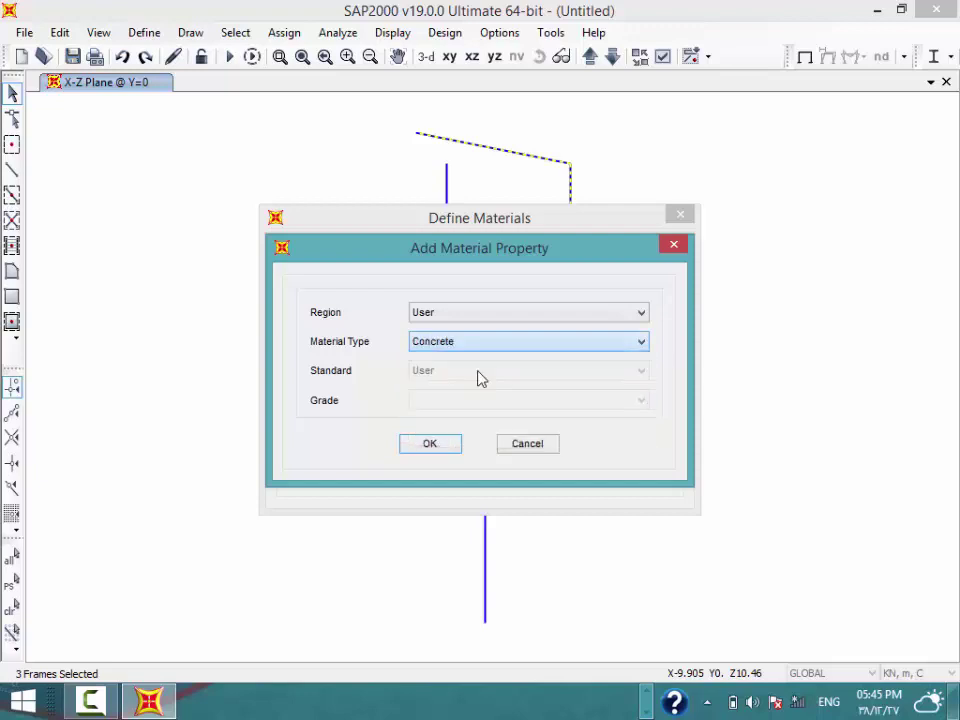
{"action": "left_click", "coordinate": [449, 443]}
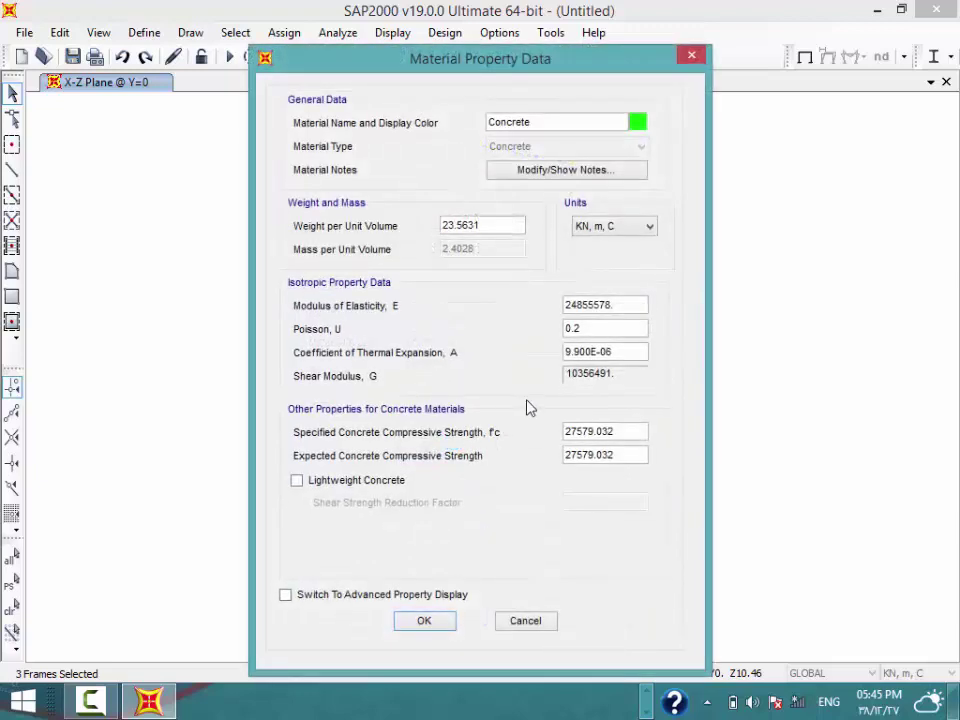
Name it Concrete fcu30, use N, mm, C units and set E = 4400*(30)^0.5
{"action": "left_click", "coordinate": [570, 121]}
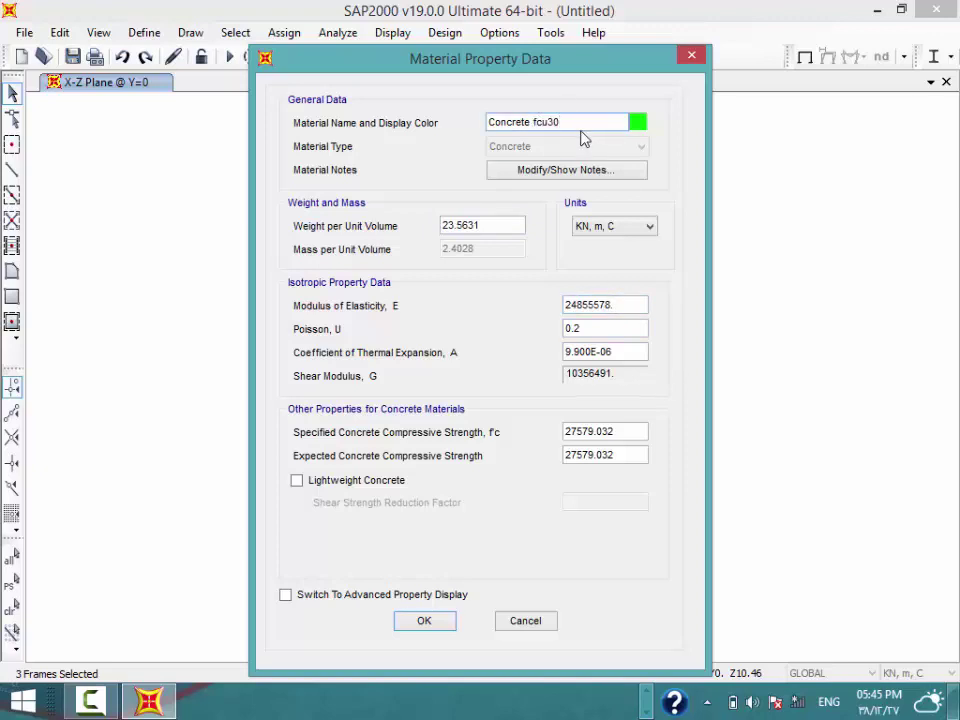
{"action": "type", "text": "fcu30"}
{"action": "left_click", "coordinate": [630, 234]}
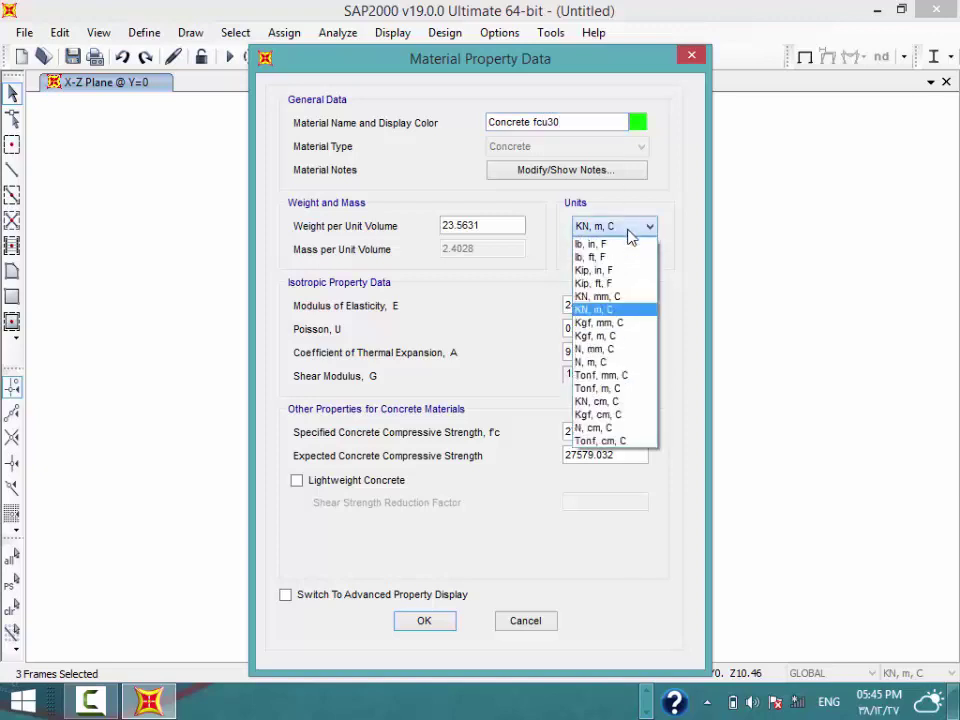
{"action": "left_click", "coordinate": [600, 348]}
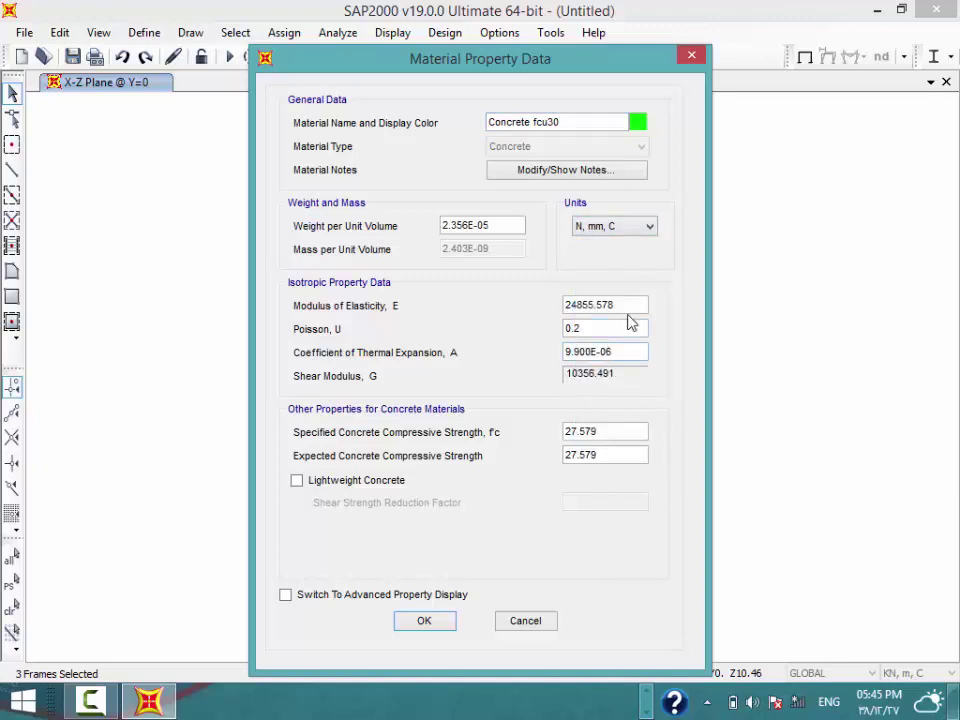
{"action": "double_click", "coordinate": [619, 306]}
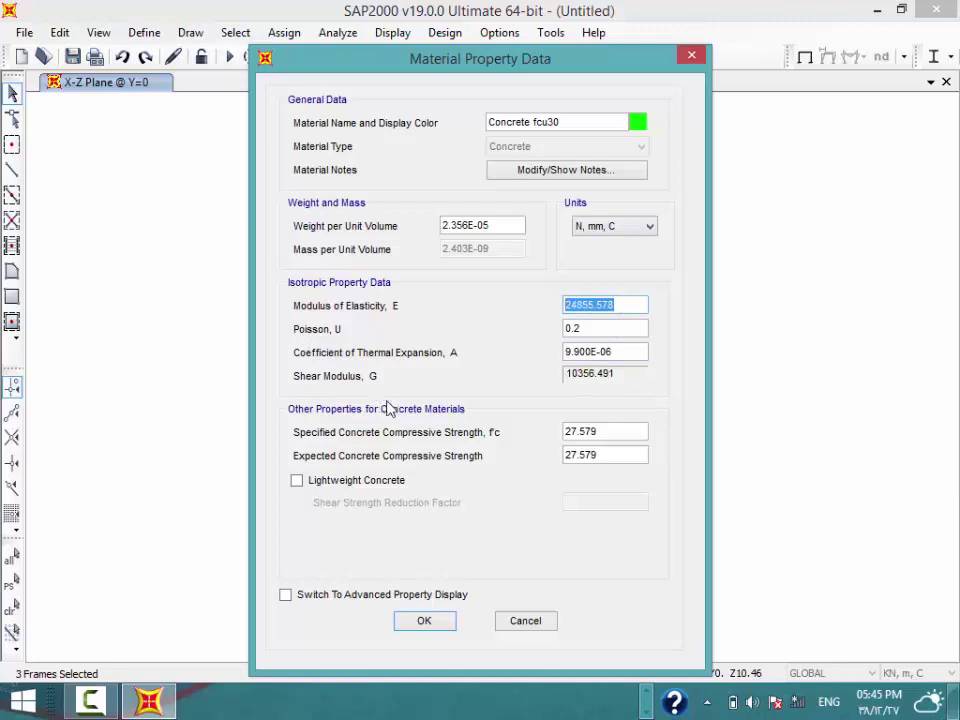
{"action": "type", "text": "4400*(30)^(0.5"}
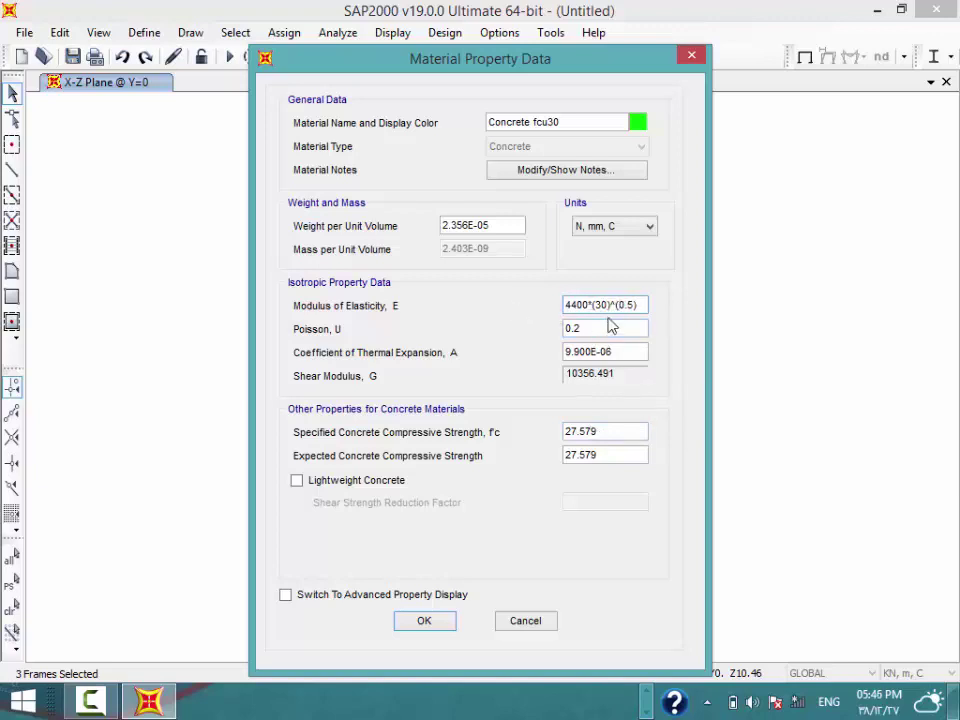
{"action": "left_click", "coordinate": [614, 327]}
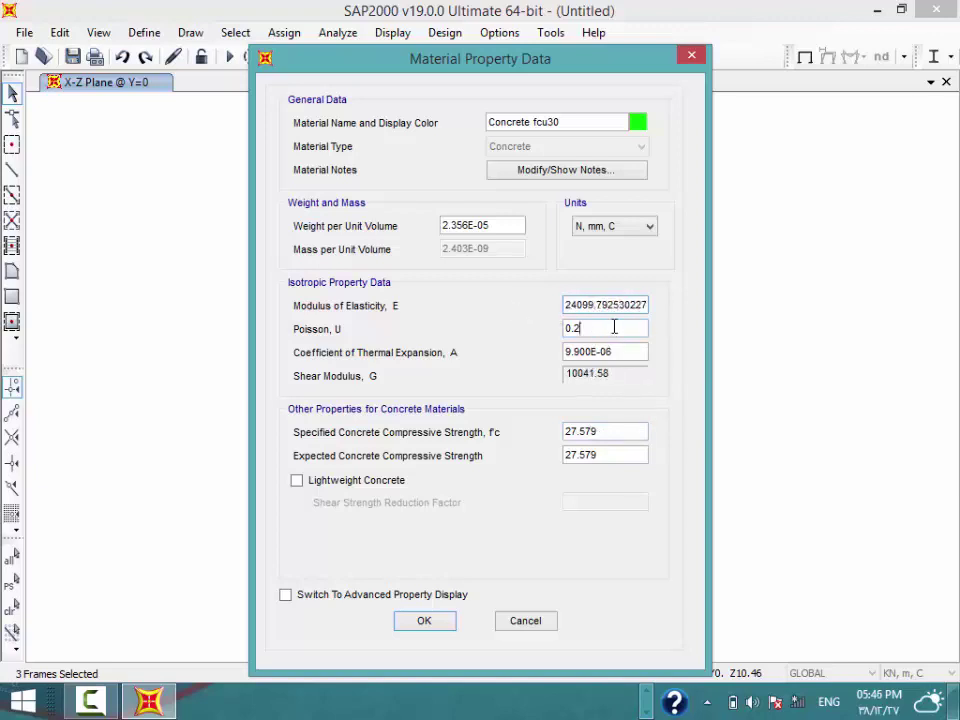
{"action": "left_click", "coordinate": [420, 622]}
{"action": "left_click", "coordinate": [571, 444]}
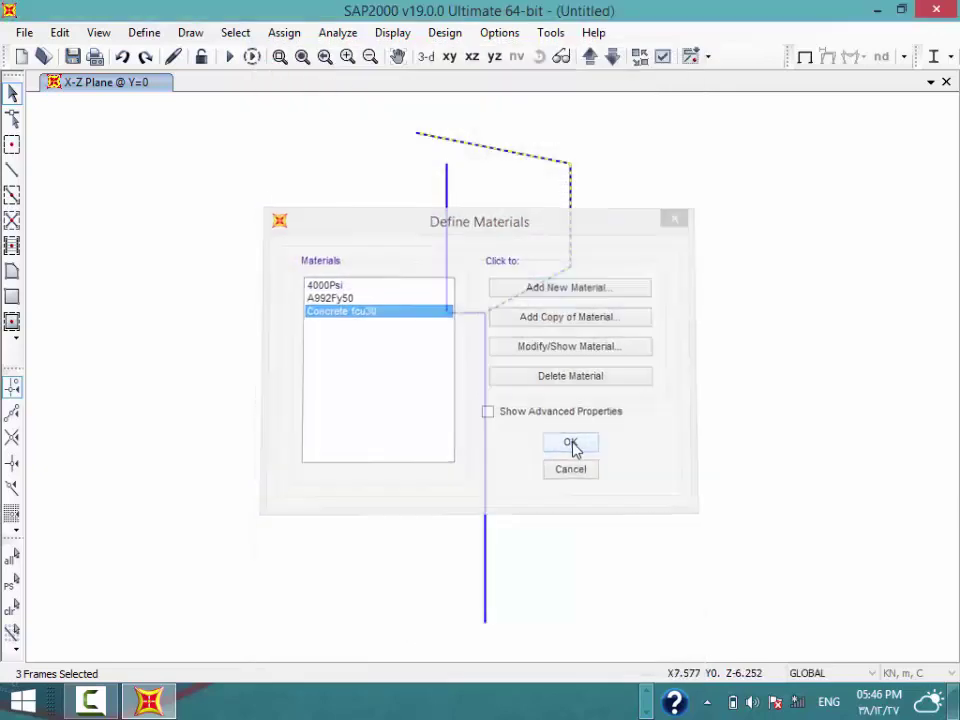
Add a new shell area section named covering cone, 0.1 thick for membrane and bending
{"action": "left_click", "coordinate": [143, 36]}
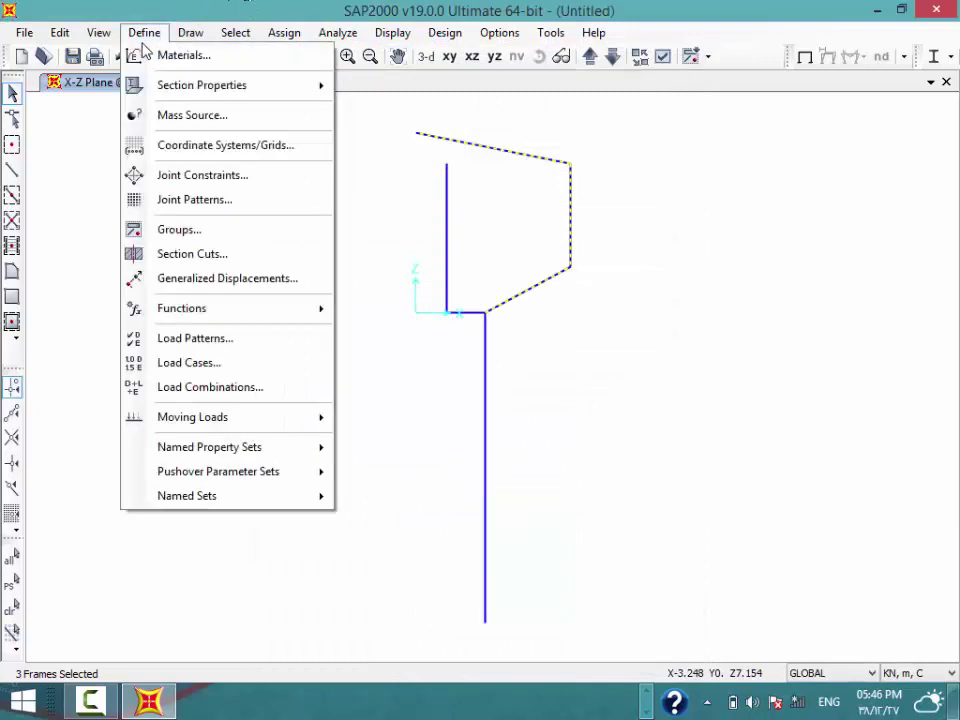
{"action": "mouse_move", "coordinate": [201, 85]}
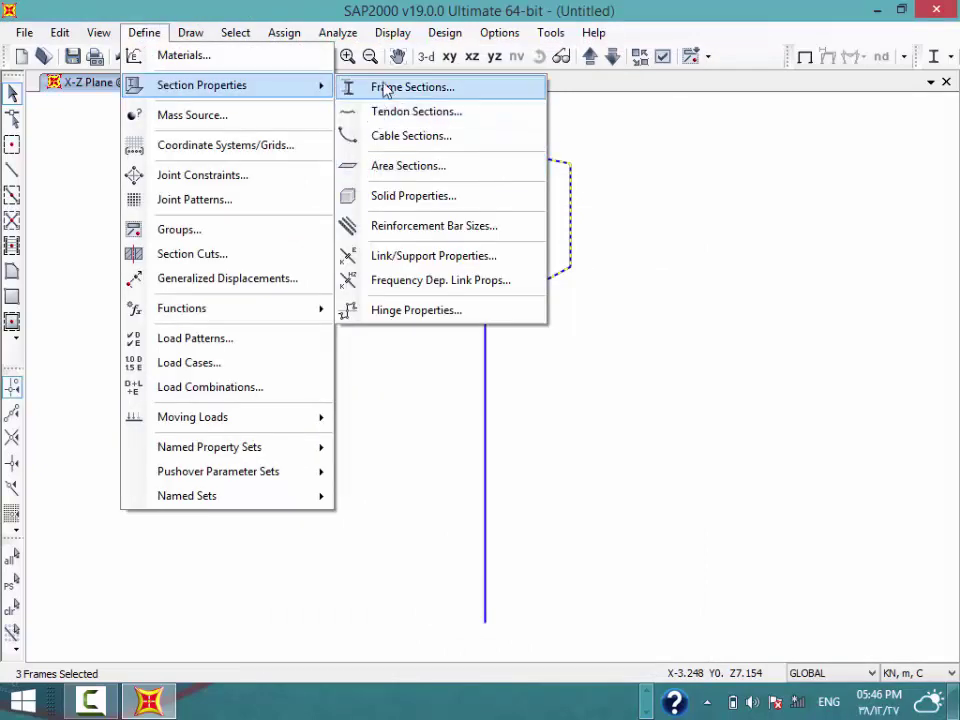
{"action": "left_click", "coordinate": [405, 166]}
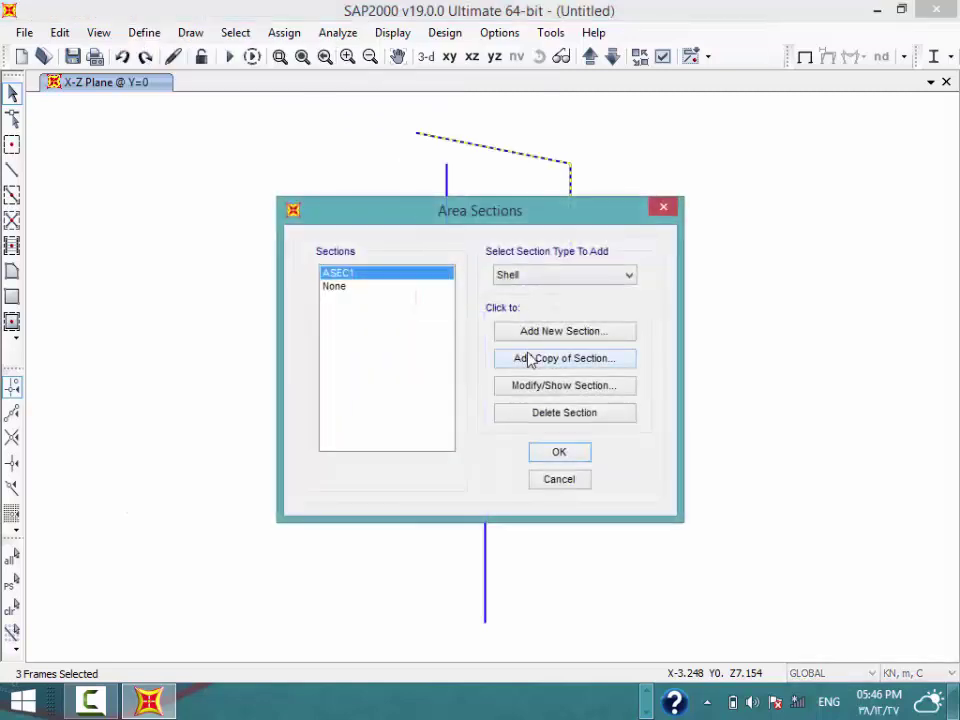
{"action": "left_click", "coordinate": [530, 340]}
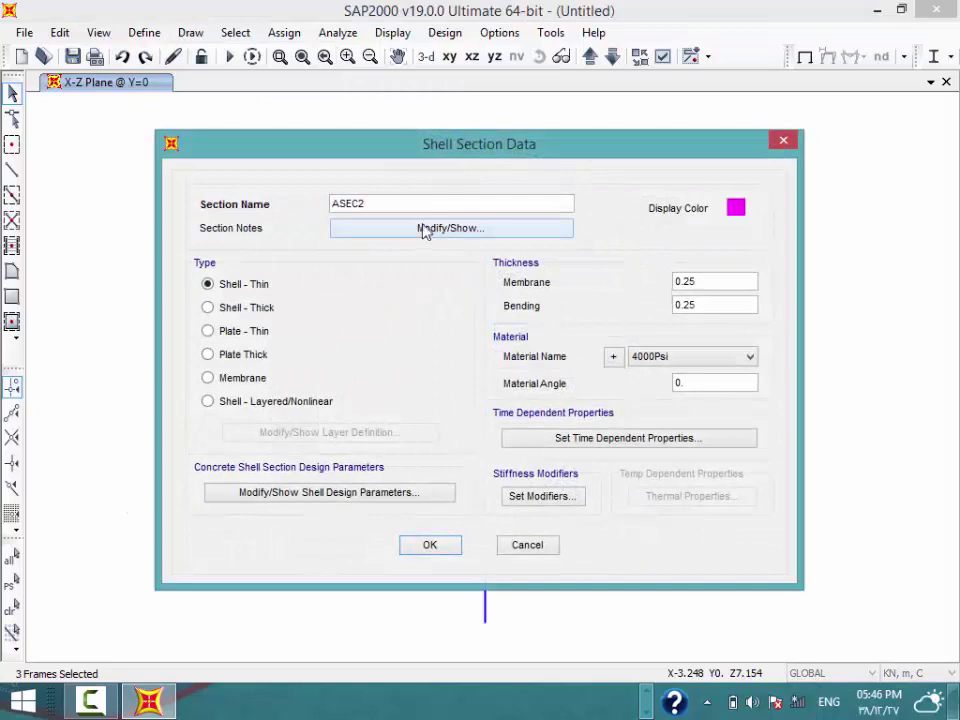
{"action": "left_click_drag", "start_coordinate": [395, 207], "coordinate": [296, 201]}
{"action": "type", "text": "covering cone"}
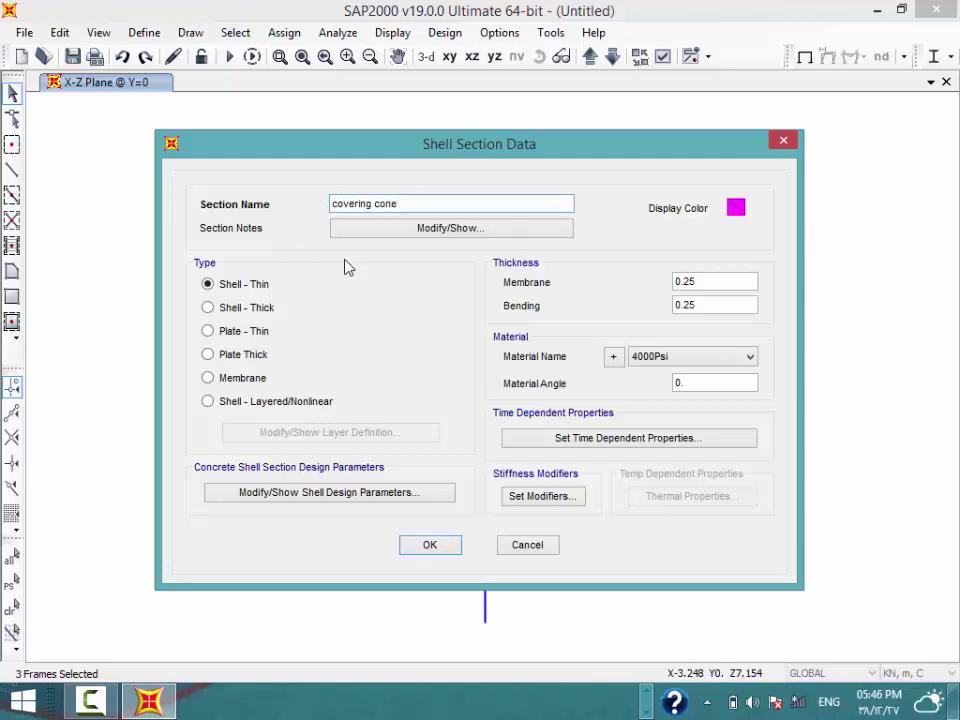
{"action": "left_click_drag", "start_coordinate": [735, 279], "coordinate": [471, 303]}
{"action": "type", "text": "0.1"}
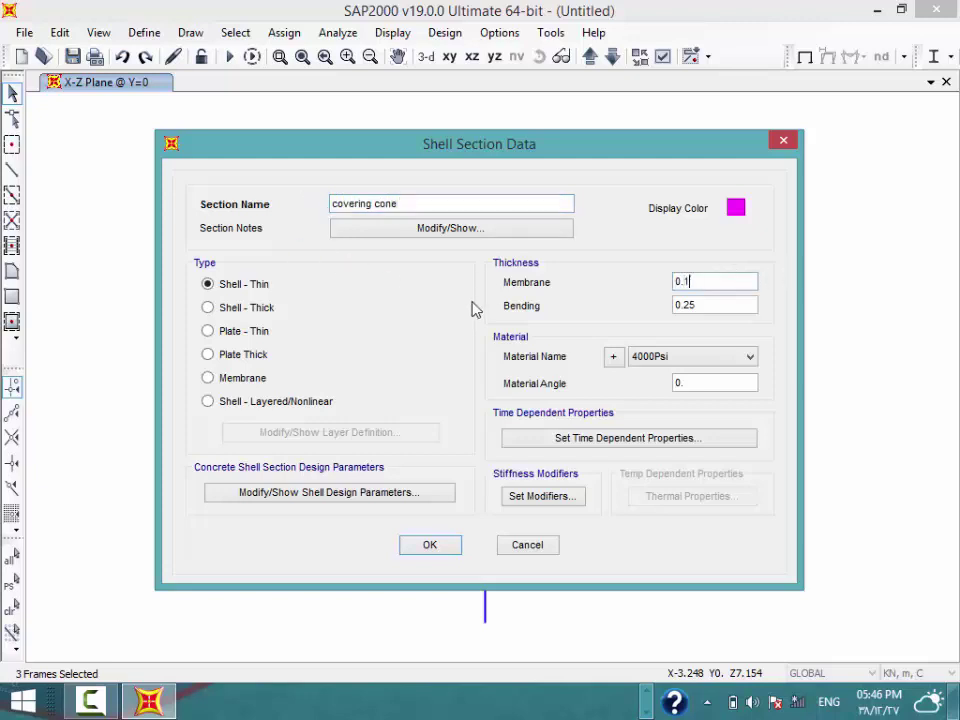
{"action": "left_click_drag", "start_coordinate": [750, 306], "coordinate": [499, 304]}
{"action": "type", "text": "0"}
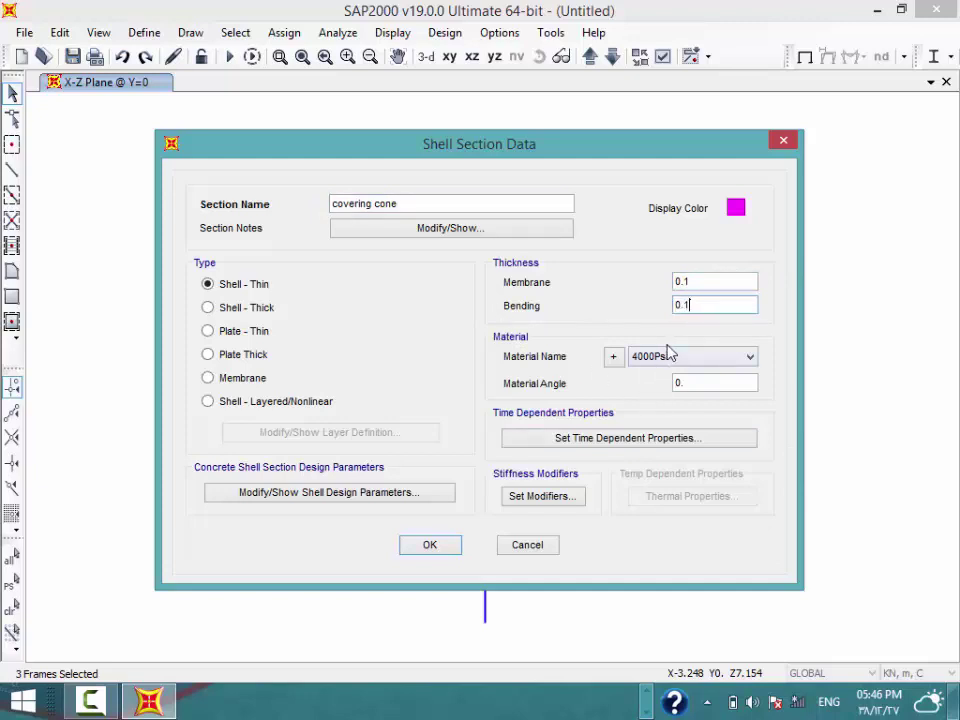
Assign Concrete fcu30, keep the default stiffness modifiers, and save the covering cone section
{"action": "left_click", "coordinate": [666, 356]}
{"action": "left_click", "coordinate": [671, 401]}
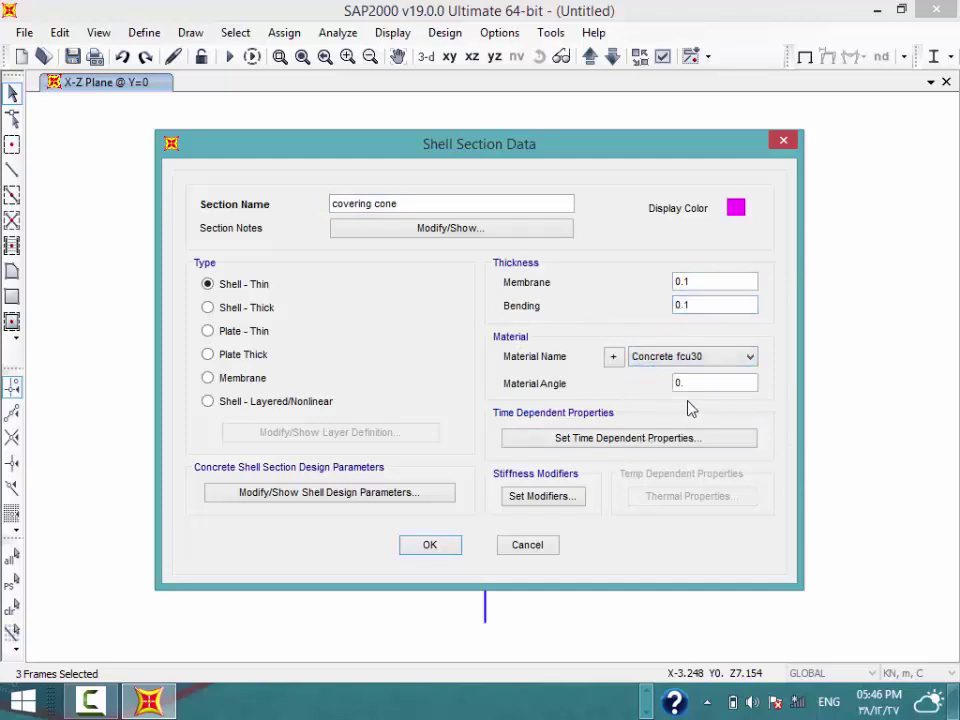
{"action": "left_click", "coordinate": [533, 498]}
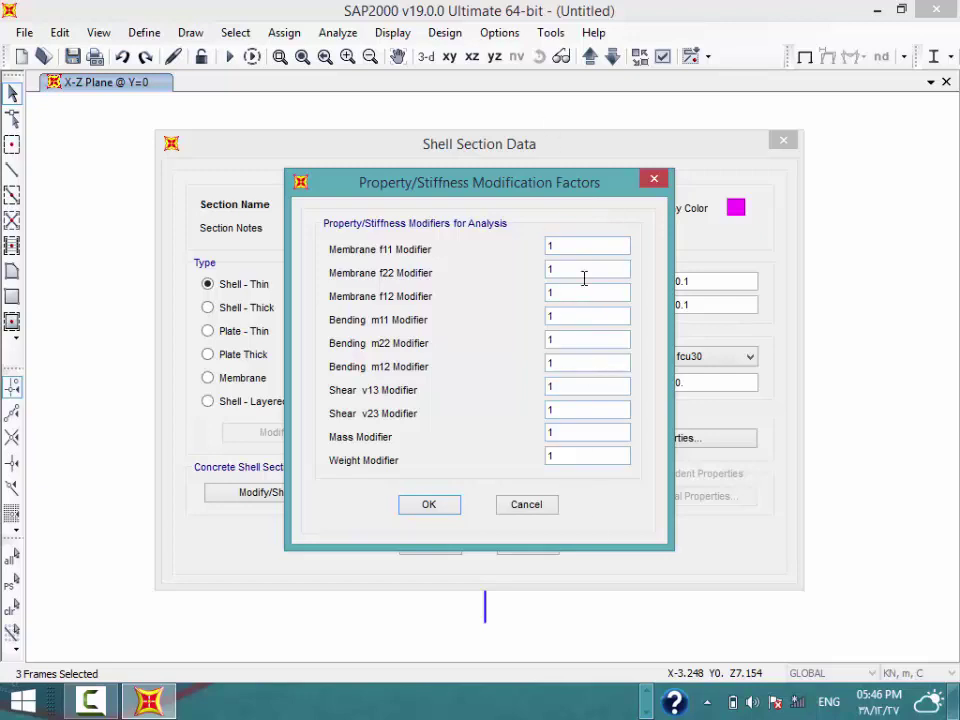
{"action": "left_click", "coordinate": [420, 507]}
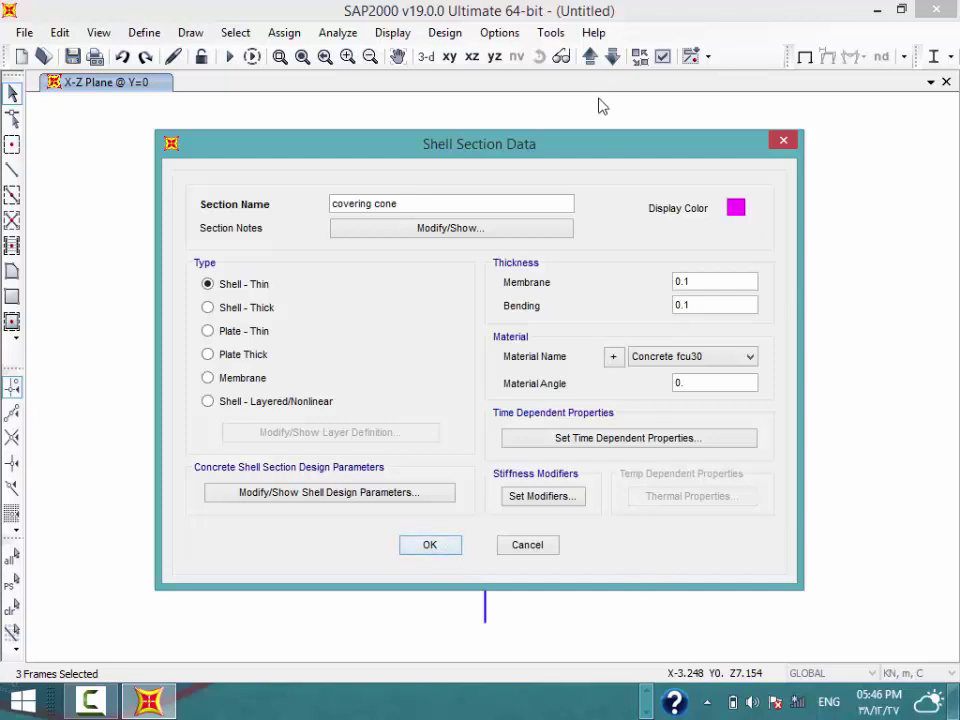
{"action": "left_click_drag", "start_coordinate": [581, 154], "coordinate": [268, 225]}
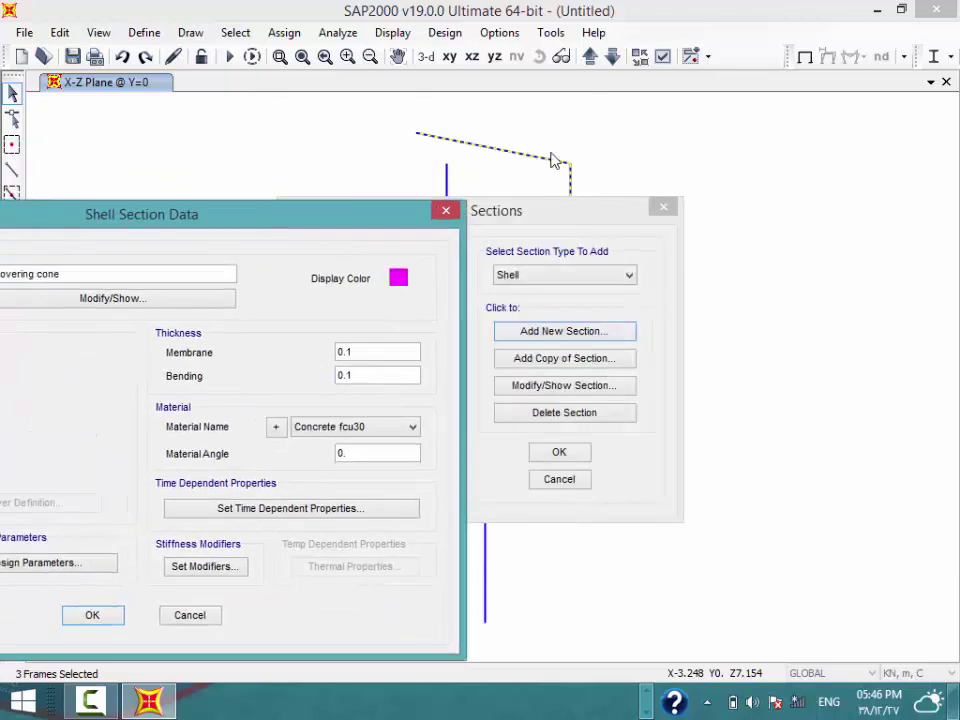
{"action": "left_click_drag", "start_coordinate": [333, 240], "coordinate": [603, 138]}
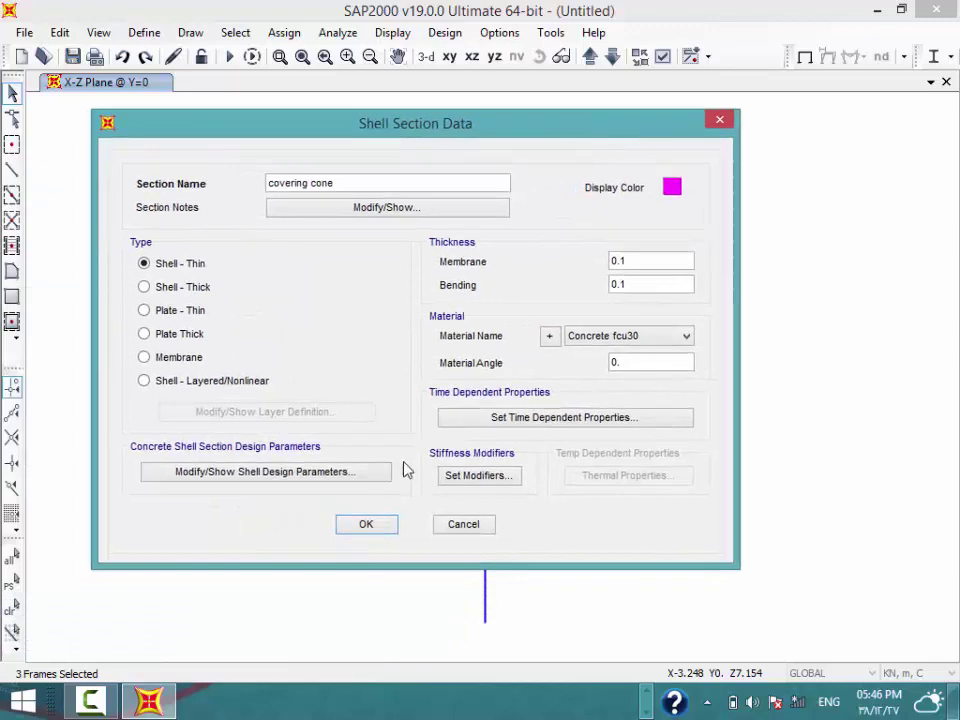
{"action": "left_click", "coordinate": [364, 523]}
Add a wall shell section with 0.4 membrane thickness in Concrete fcu30
{"action": "left_click", "coordinate": [533, 330]}
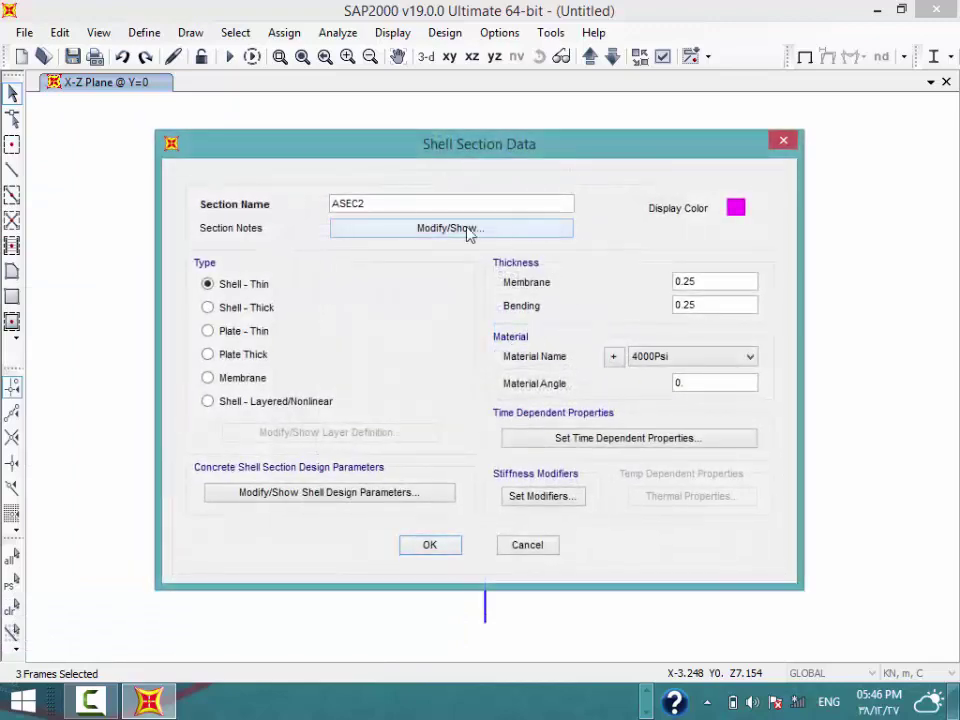
{"action": "type", "text": "wall"}
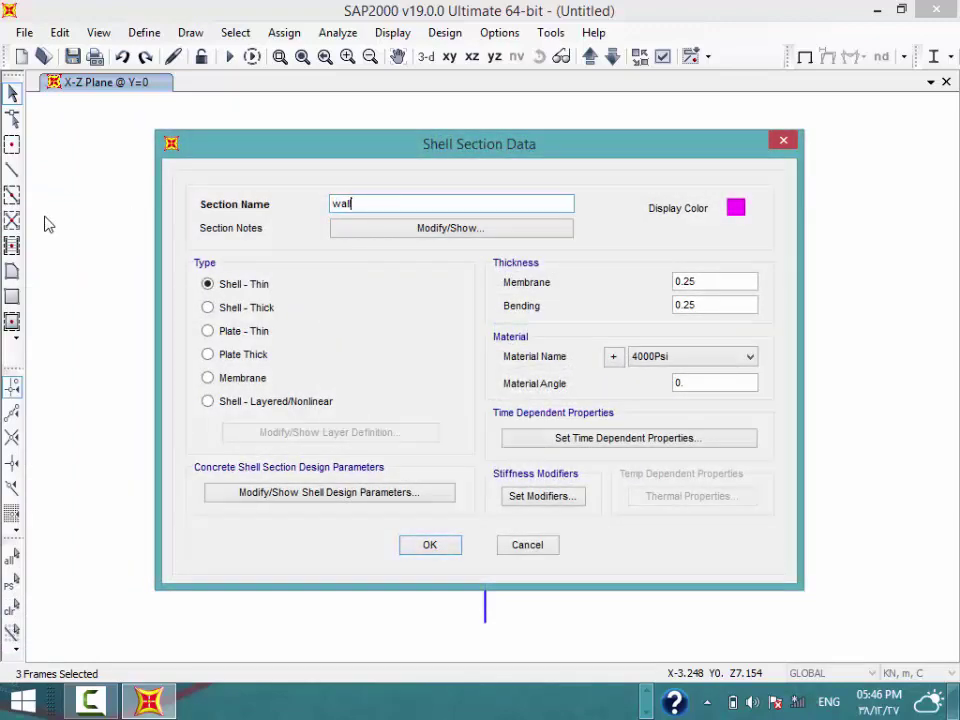
{"action": "double_click", "coordinate": [727, 281]}
{"action": "type", "text": "0.4"}
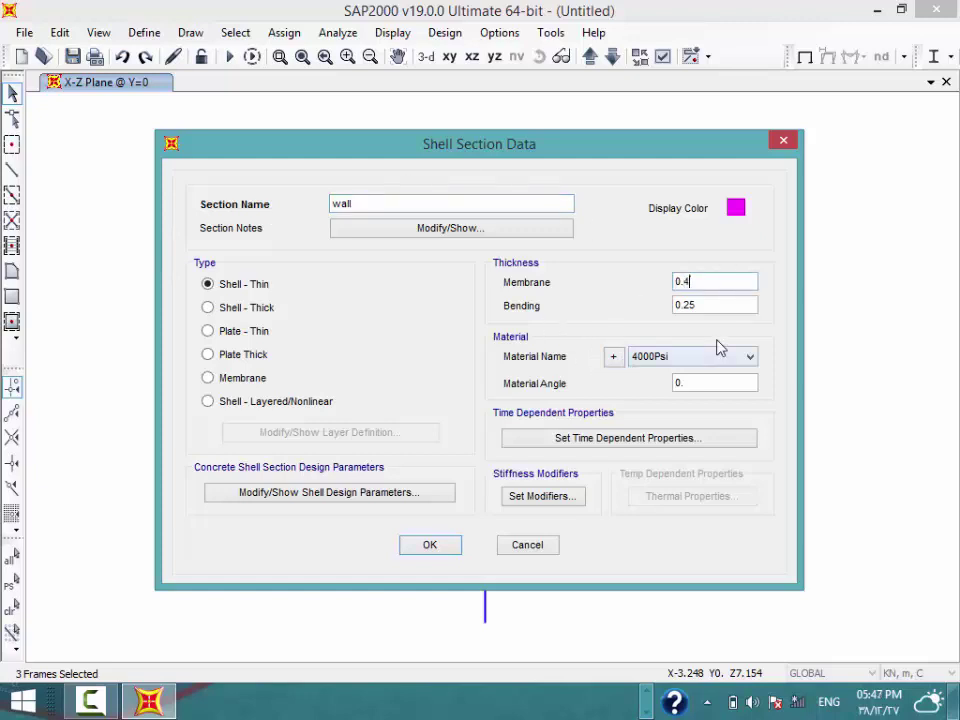
{"action": "key", "text": "Tab"}
{"action": "type", "text": "0."}
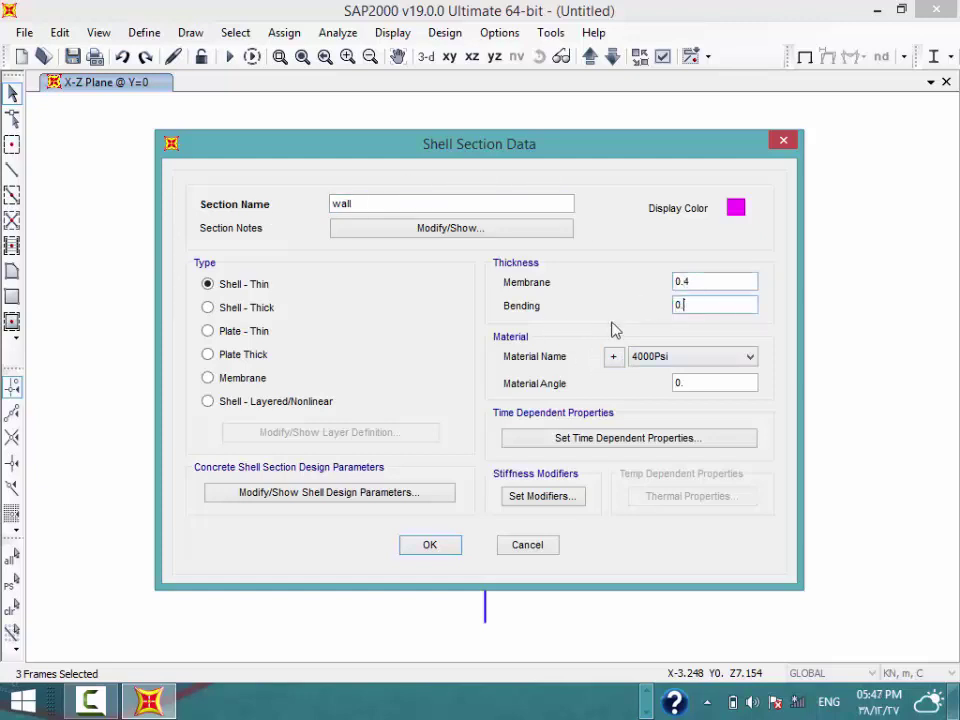
{"action": "left_click", "coordinate": [660, 364]}
{"action": "left_click", "coordinate": [665, 399]}
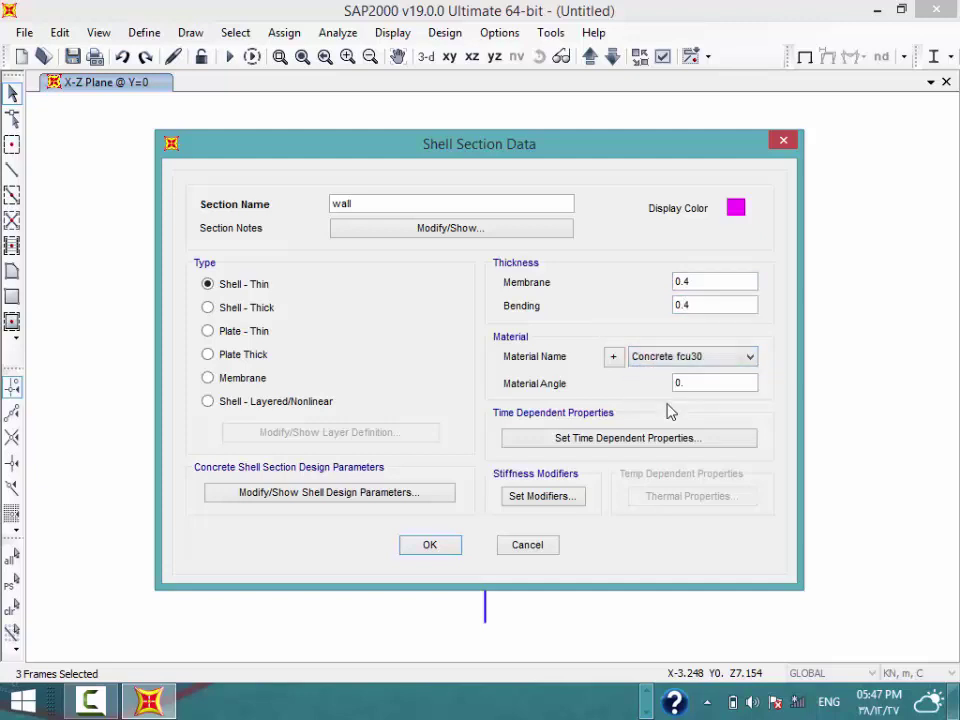
{"action": "left_click", "coordinate": [427, 548]}
Add a lower cone shell section, 0.4 thick for membrane and bending, in Concrete fcu30
{"action": "left_click", "coordinate": [549, 340]}
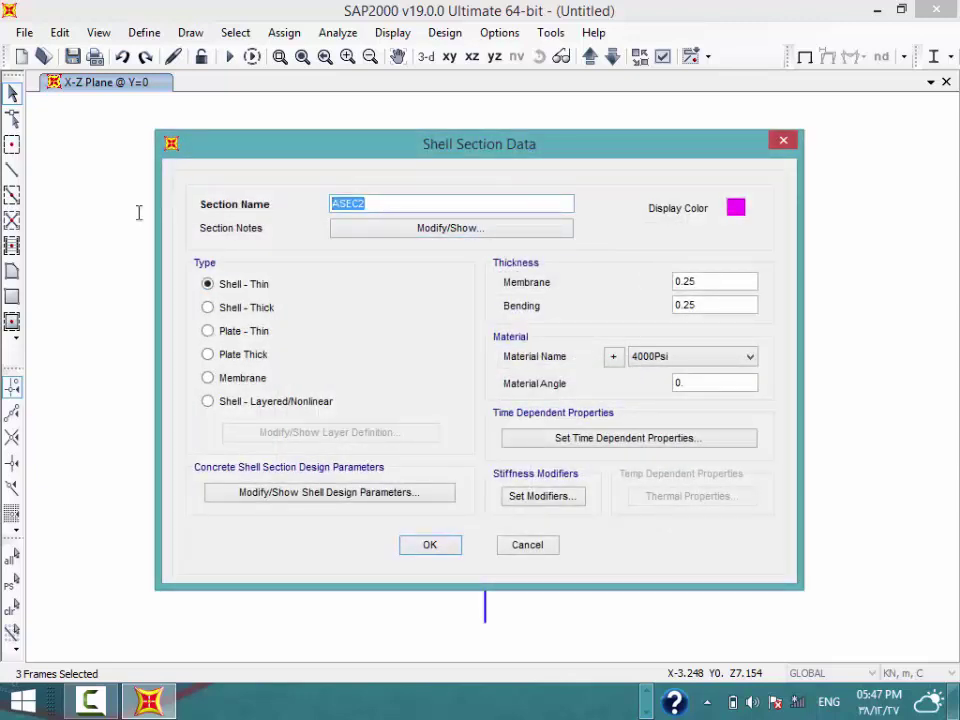
{"action": "type", "text": "lower cone"}
{"action": "double_click", "coordinate": [698, 284]}
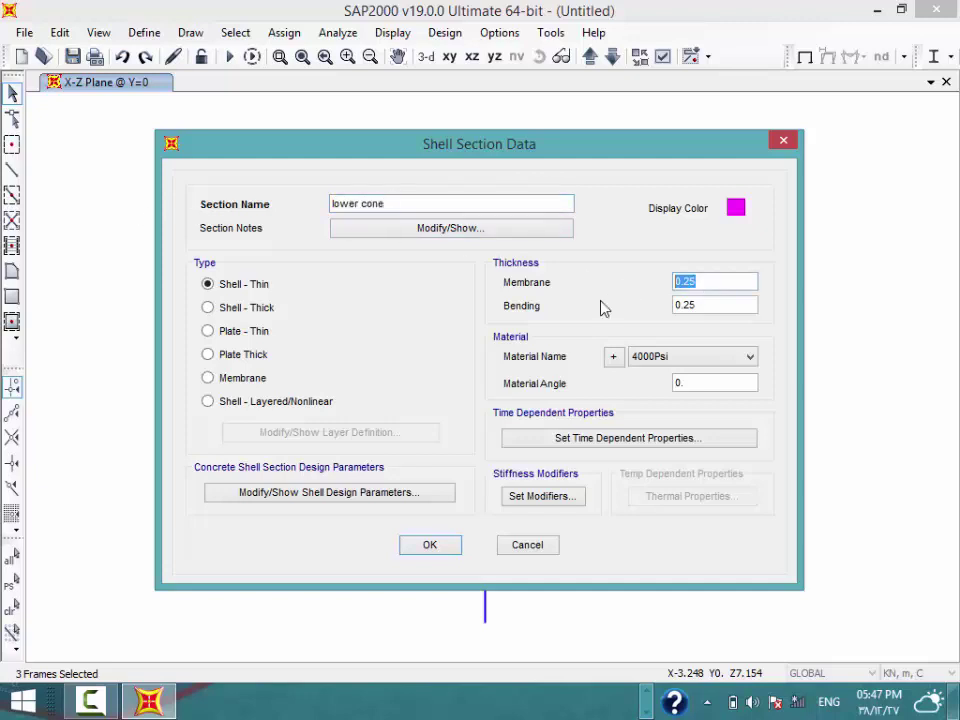
{"action": "type", "text": "0.4"}
{"action": "double_click", "coordinate": [706, 308]}
{"action": "type", "text": "0"}
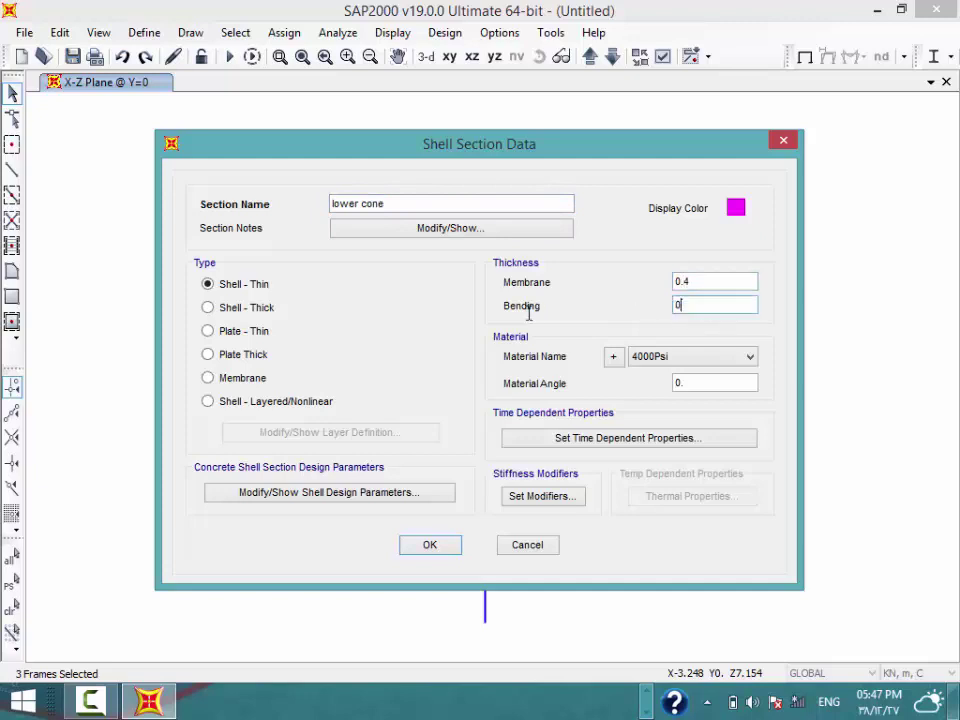
{"action": "type", "text": ".4"}
{"action": "left_click", "coordinate": [658, 357]}
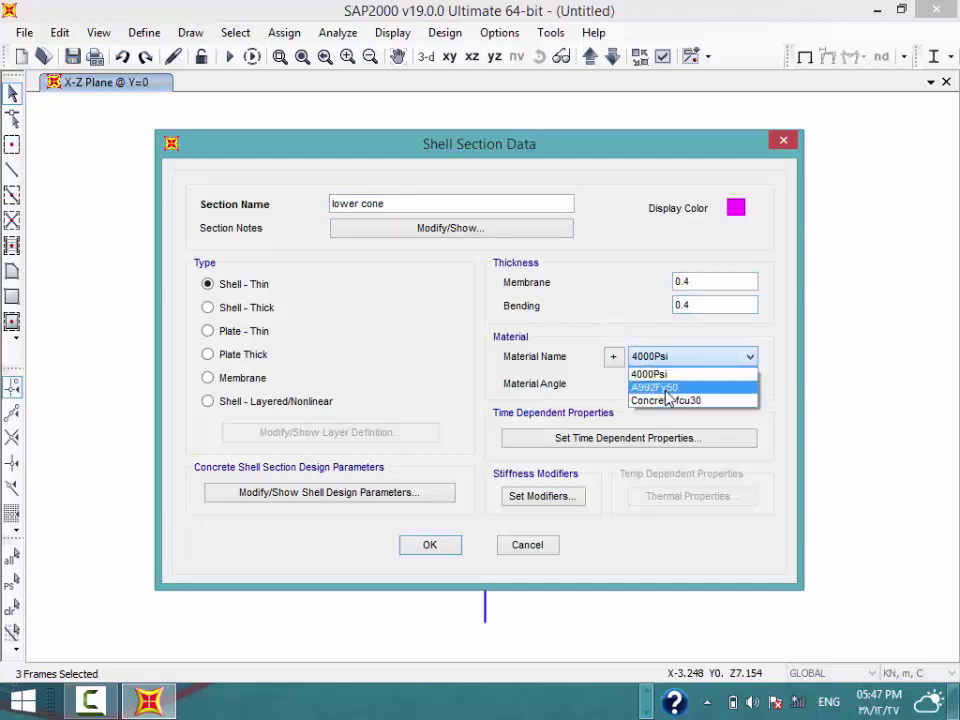
{"action": "left_click", "coordinate": [668, 401]}
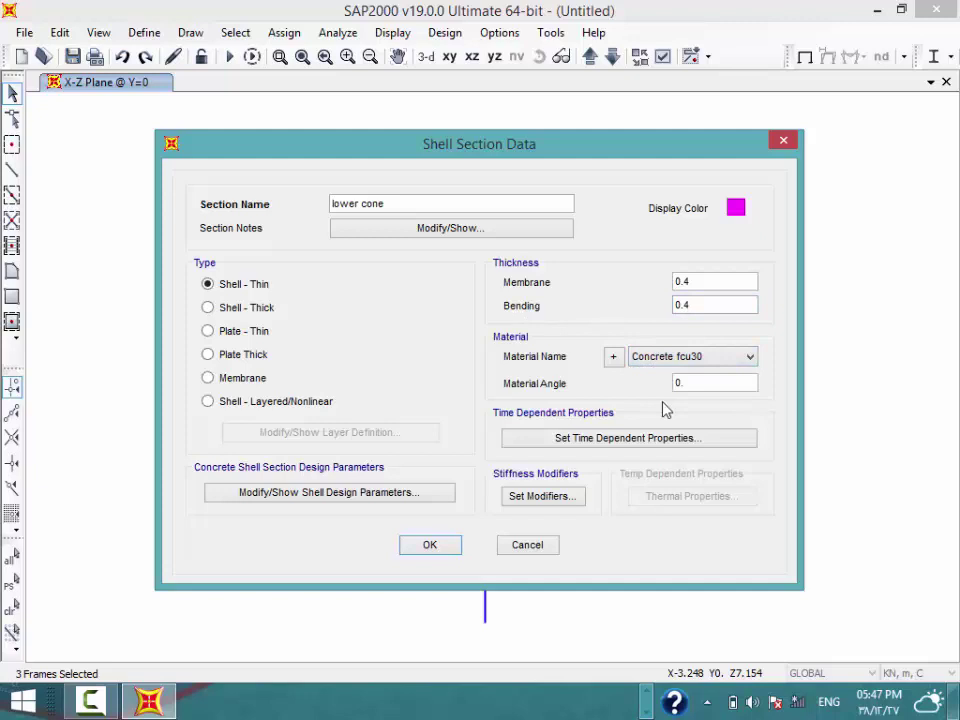
{"action": "left_click", "coordinate": [409, 544]}
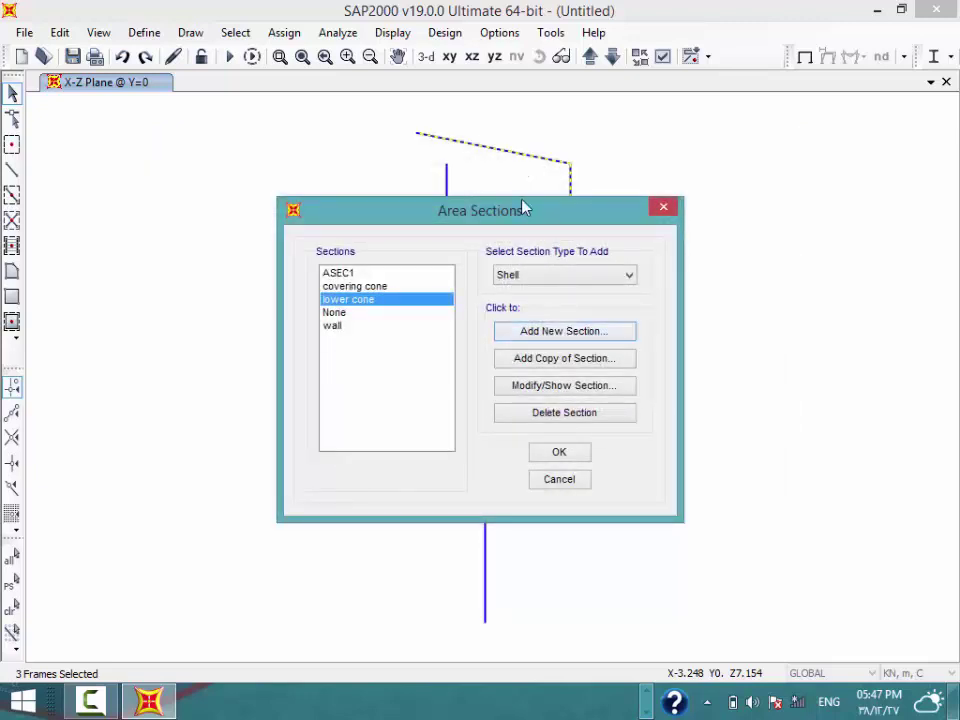
Add a lower slab shell section, 0.4 thick for membrane and bending, in Concrete fcu30
{"action": "left_click_drag", "start_coordinate": [521, 208], "coordinate": [24, 160]}
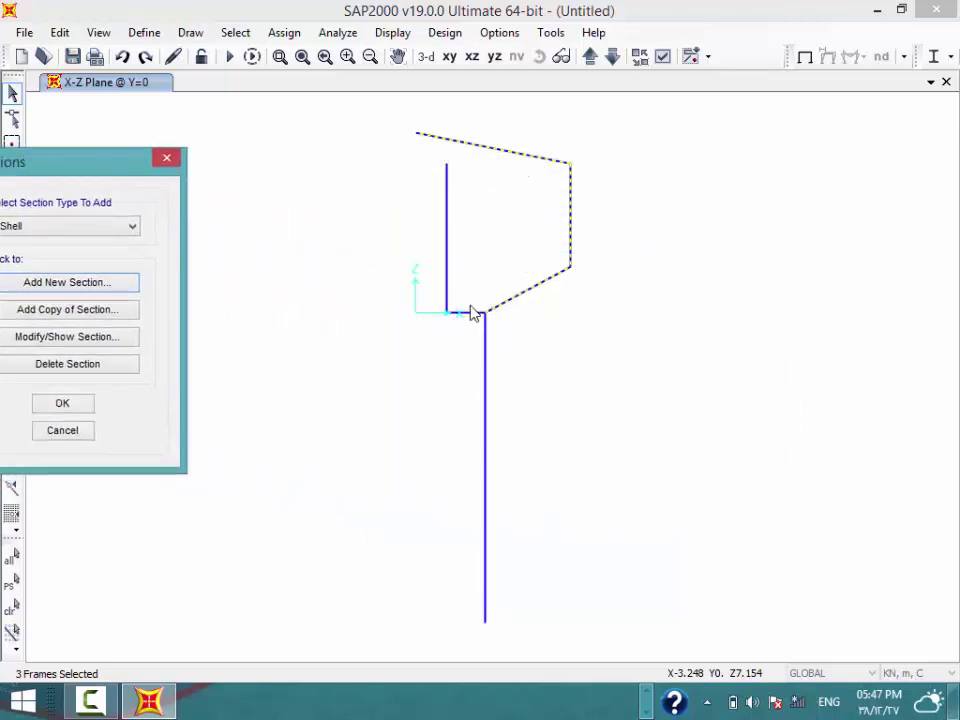
{"action": "left_click_drag", "start_coordinate": [113, 173], "coordinate": [454, 171]}
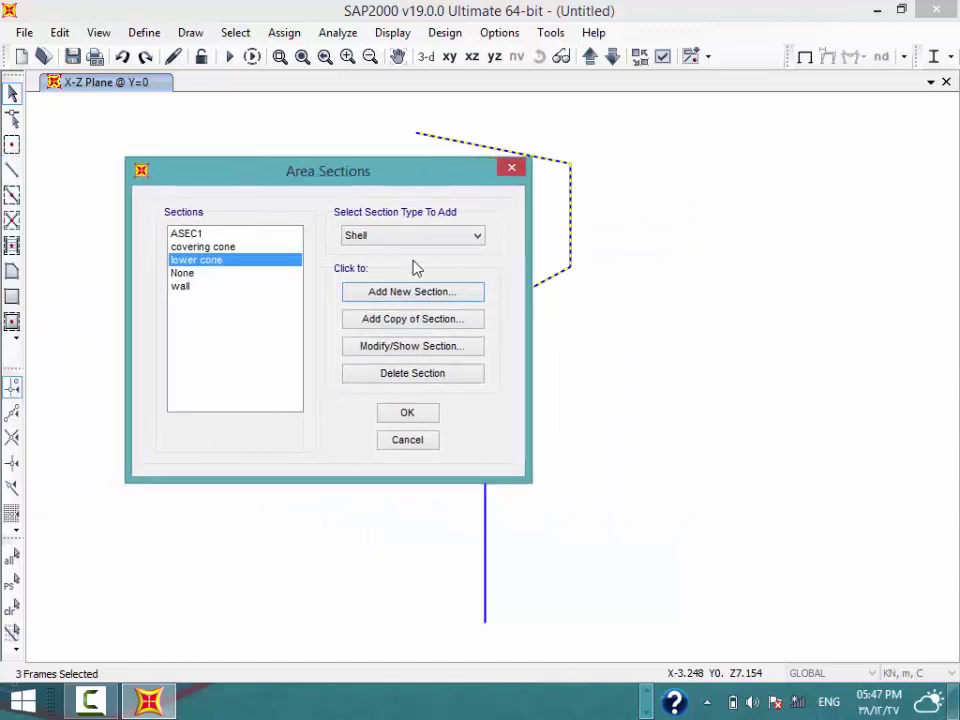
{"action": "left_click", "coordinate": [428, 289]}
{"action": "double_click", "coordinate": [407, 203]}
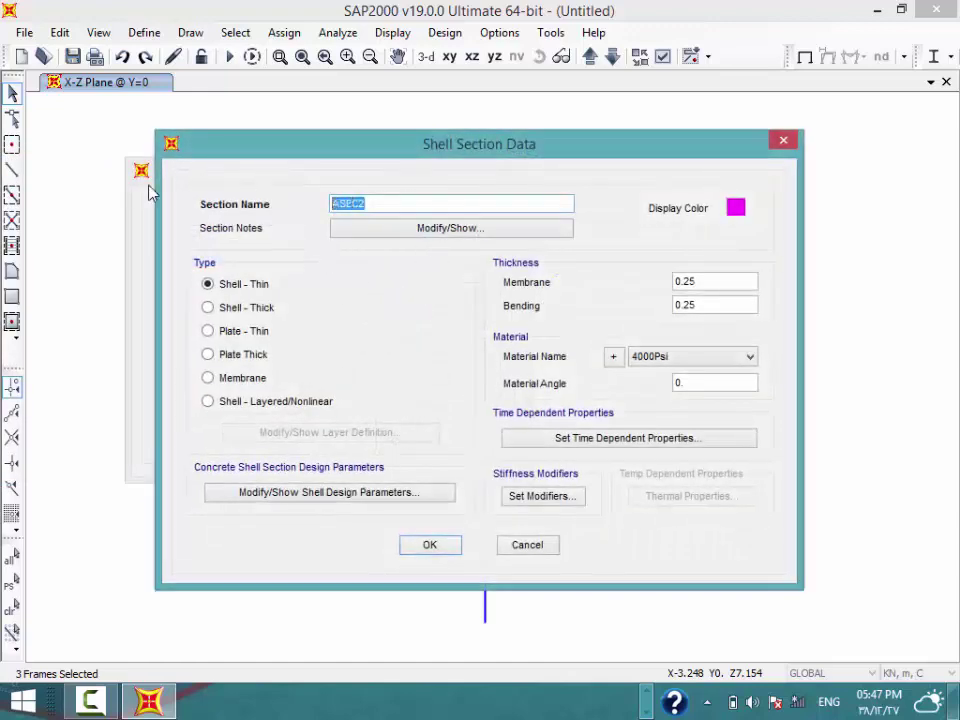
{"action": "key", "text": "BackSpace"}
{"action": "type", "text": "lower slab"}
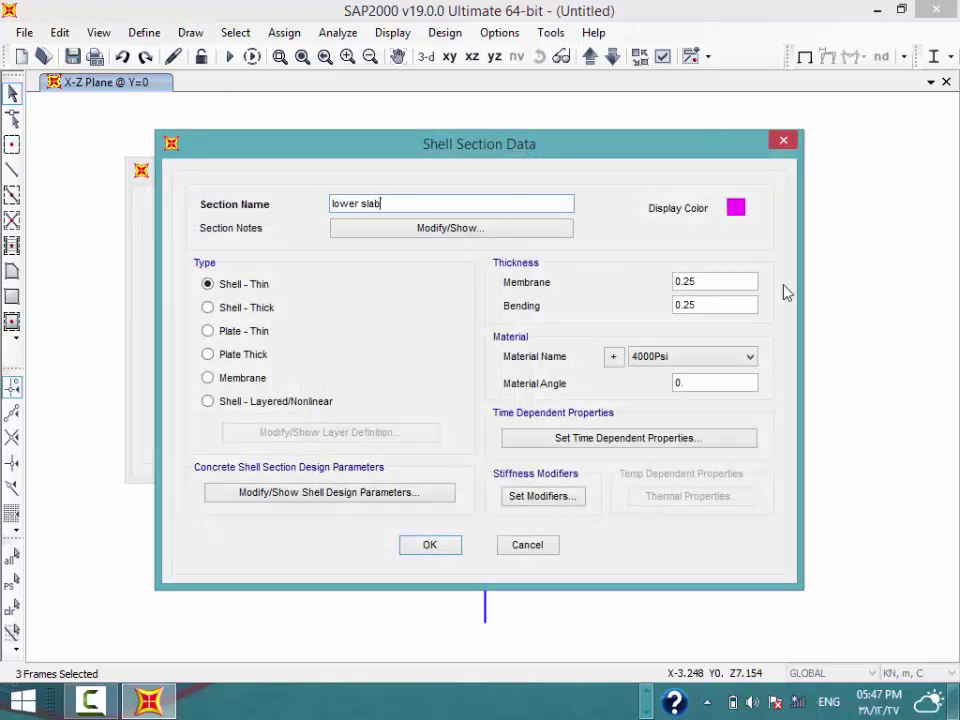
{"action": "left_click_drag", "start_coordinate": [733, 278], "coordinate": [559, 289]}
{"action": "type", "text": "0.4"}
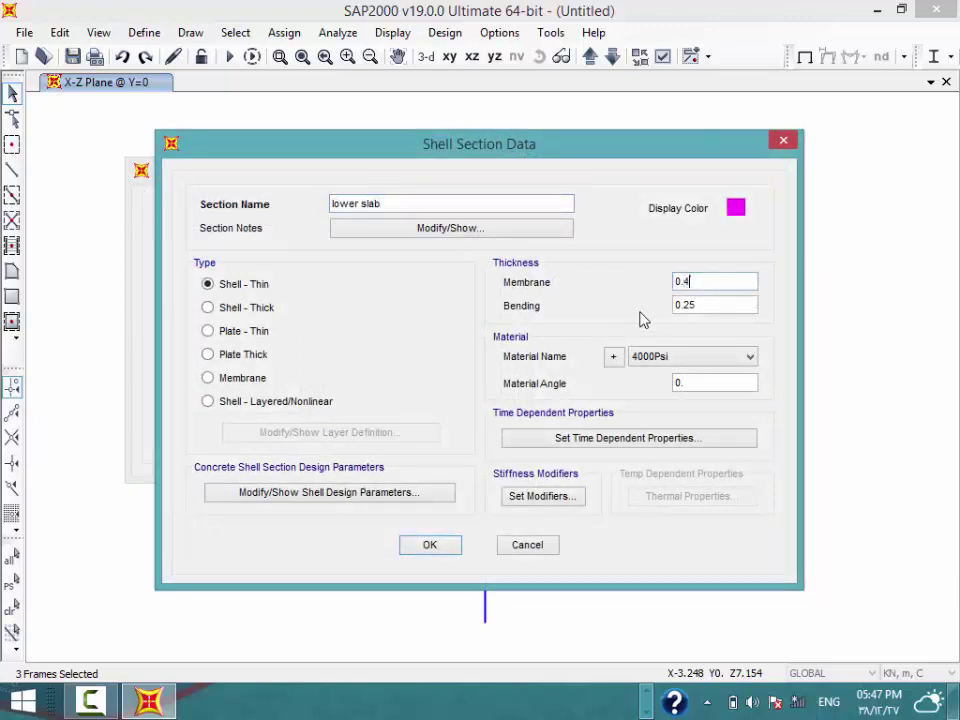
{"action": "left_click_drag", "start_coordinate": [705, 305], "coordinate": [619, 315]}
{"action": "type", "text": "0.4"}
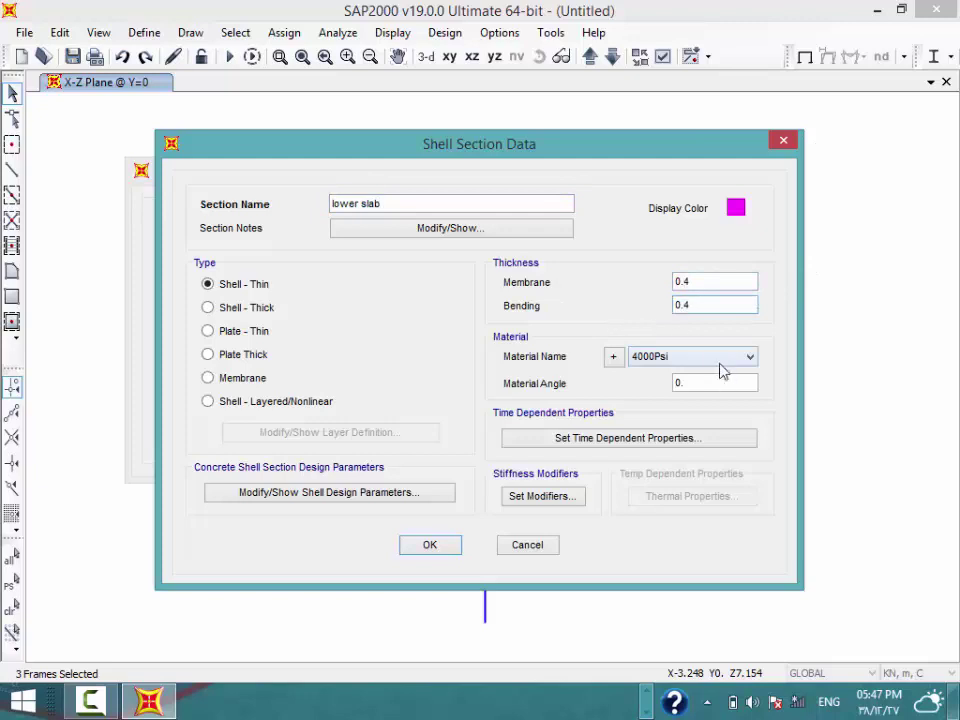
{"action": "left_click", "coordinate": [720, 360]}
{"action": "left_click", "coordinate": [714, 400]}
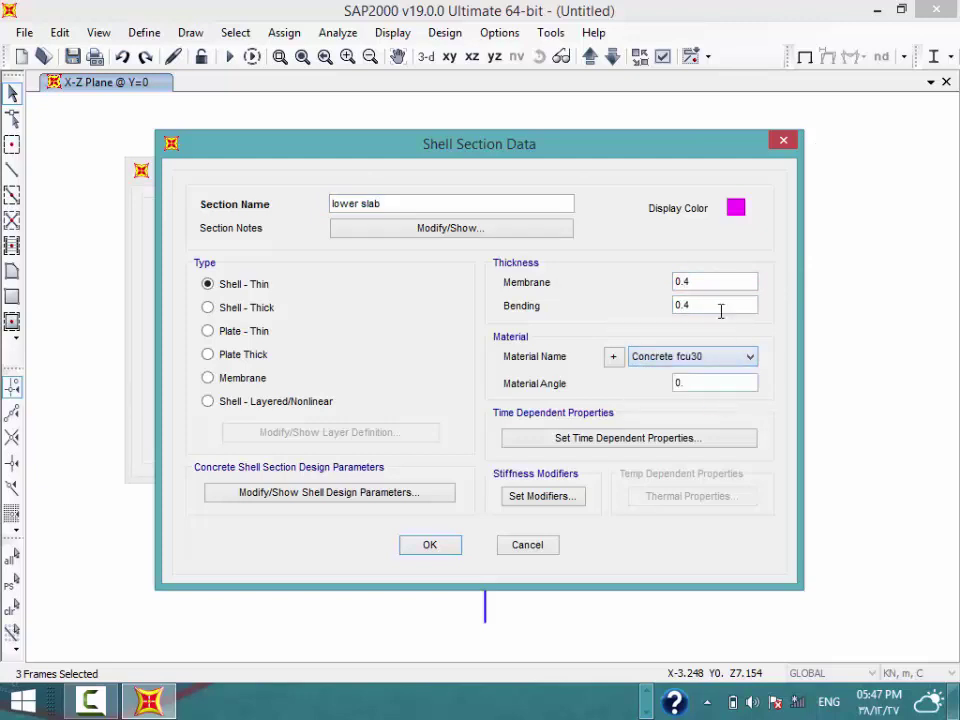
{"action": "left_click", "coordinate": [428, 548]}
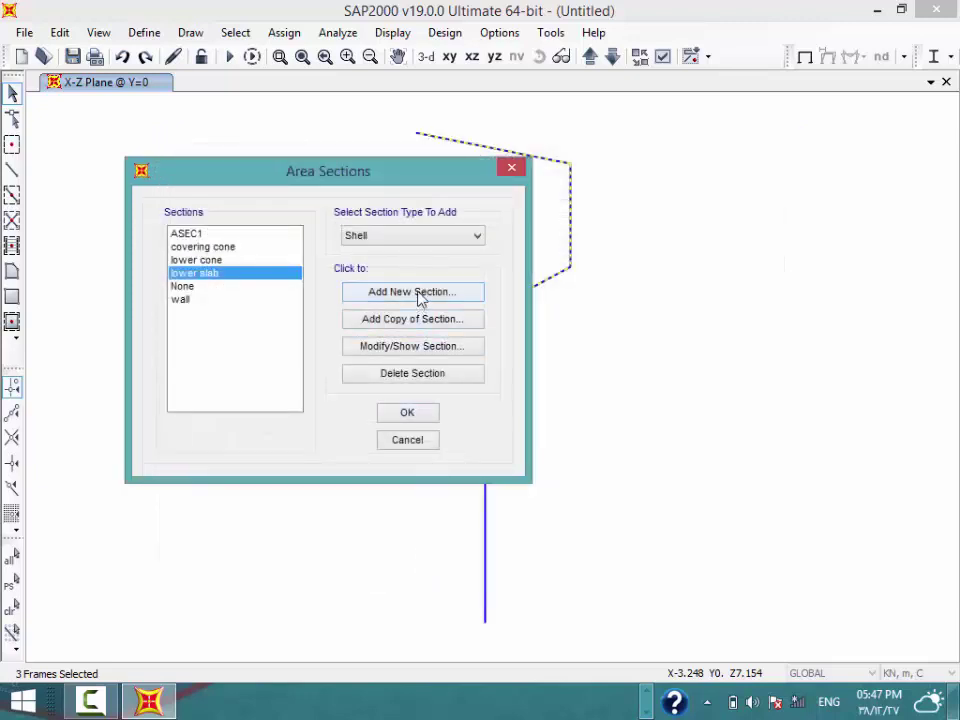
Start a shaft shell section with 0.2 thickness and Concrete fcu30 material
{"action": "left_click", "coordinate": [415, 296]}
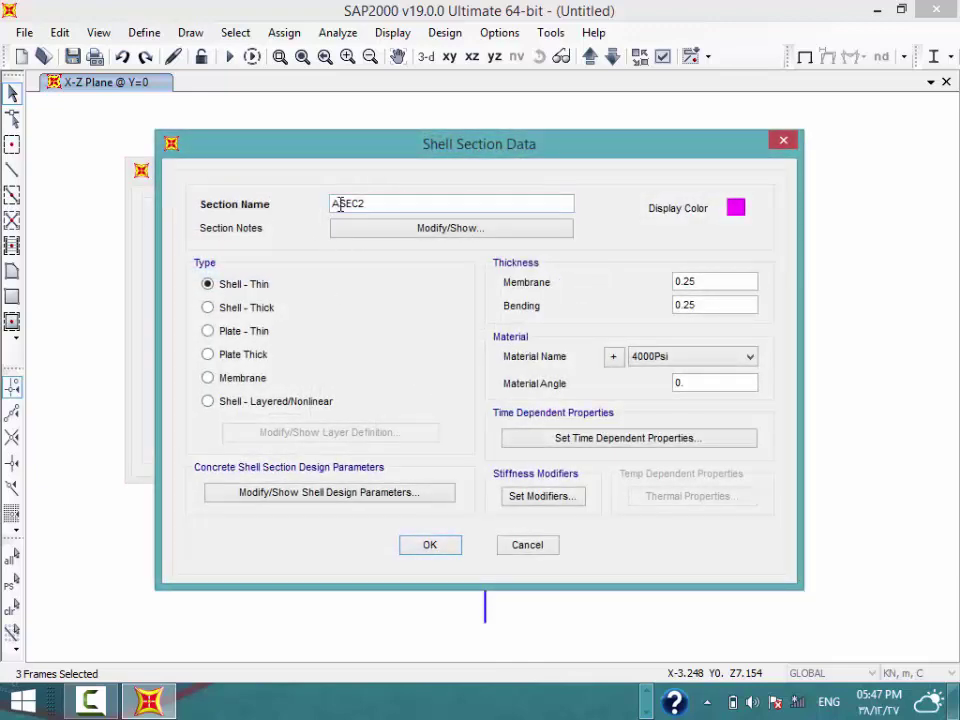
{"action": "double_click", "coordinate": [340, 204]}
{"action": "type", "text": "shaft"}
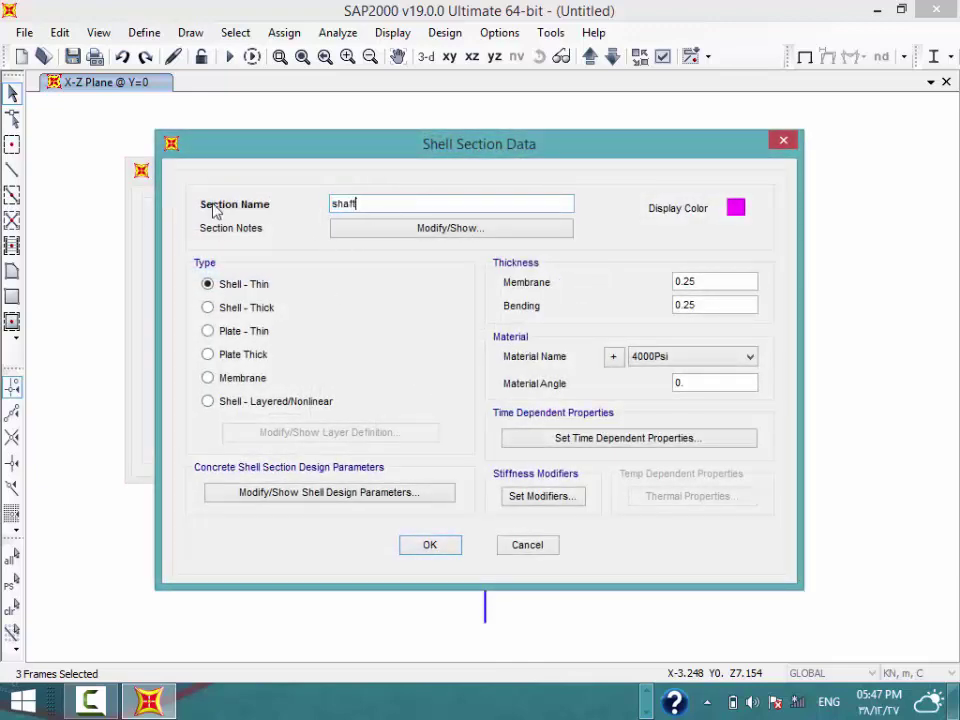
{"action": "left_click_drag", "start_coordinate": [719, 280], "coordinate": [647, 293]}
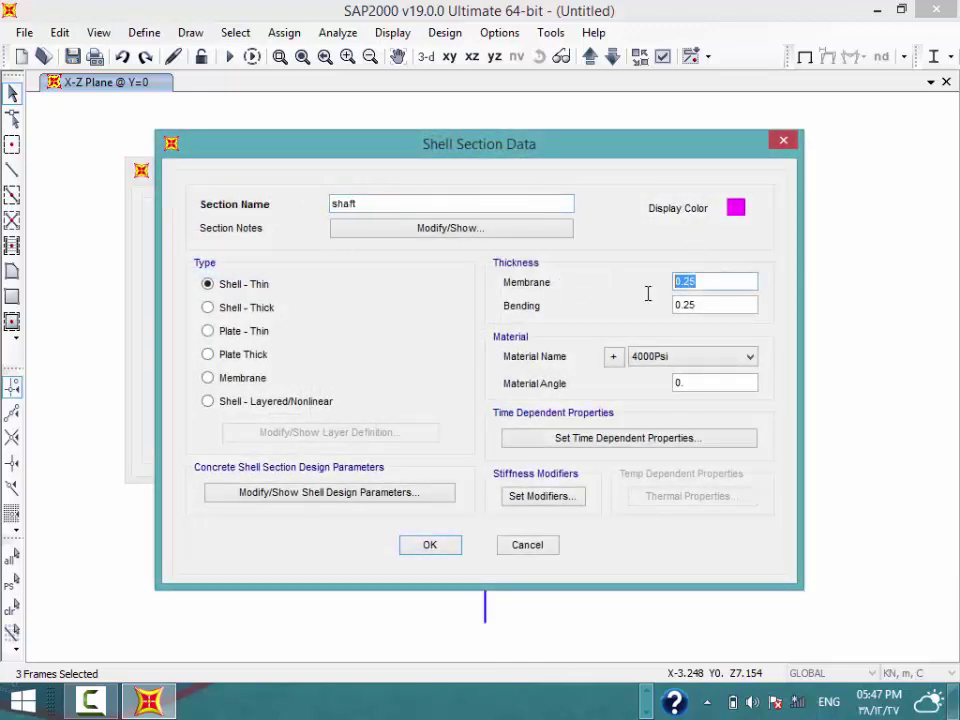
{"action": "type", "text": "0."}
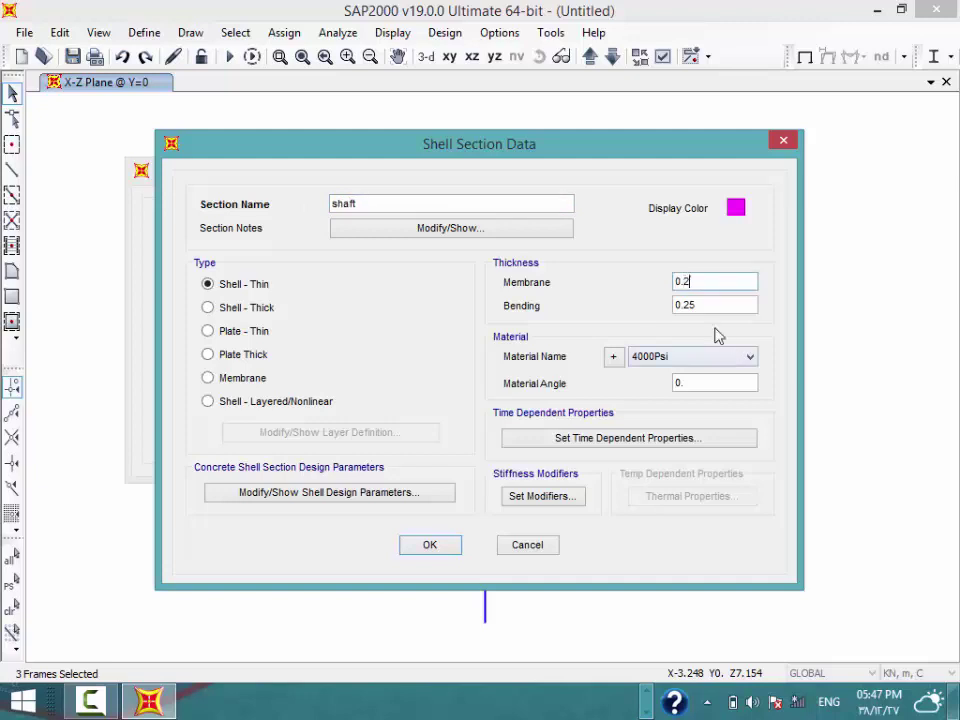
{"action": "key", "text": "Tab"}
{"action": "type", "text": "0.2"}
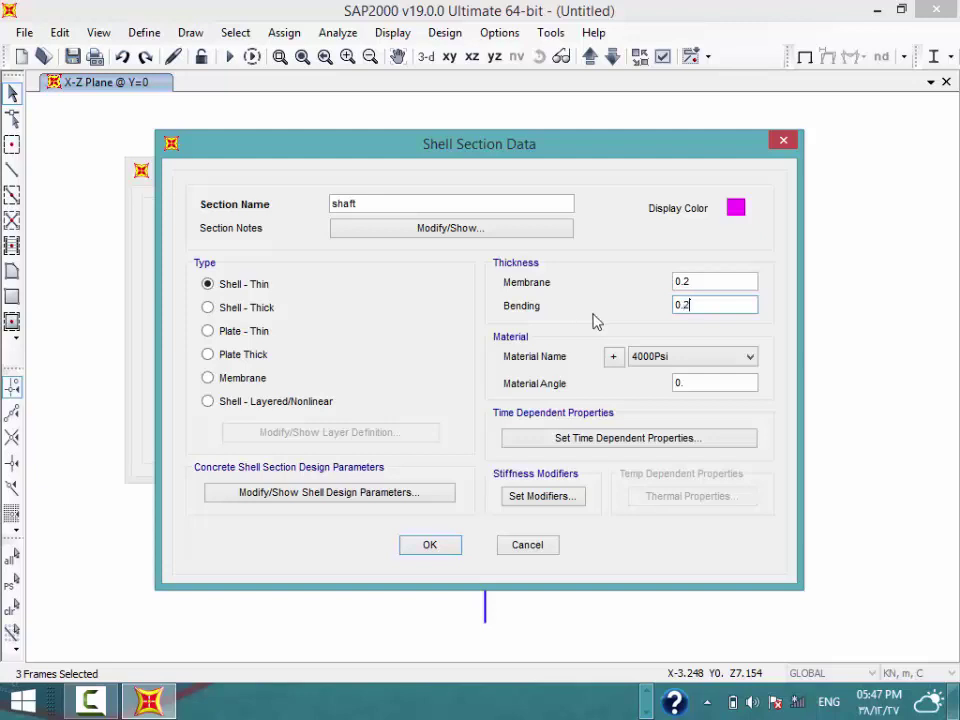
{"action": "mouse_move", "coordinate": [604, 148]}
{"action": "left_mouse_down"}
{"action": "mouse_move", "coordinate": [55, 145]}
{"action": "mouse_move", "coordinate": [396, 155]}
{"action": "left_mouse_up"}
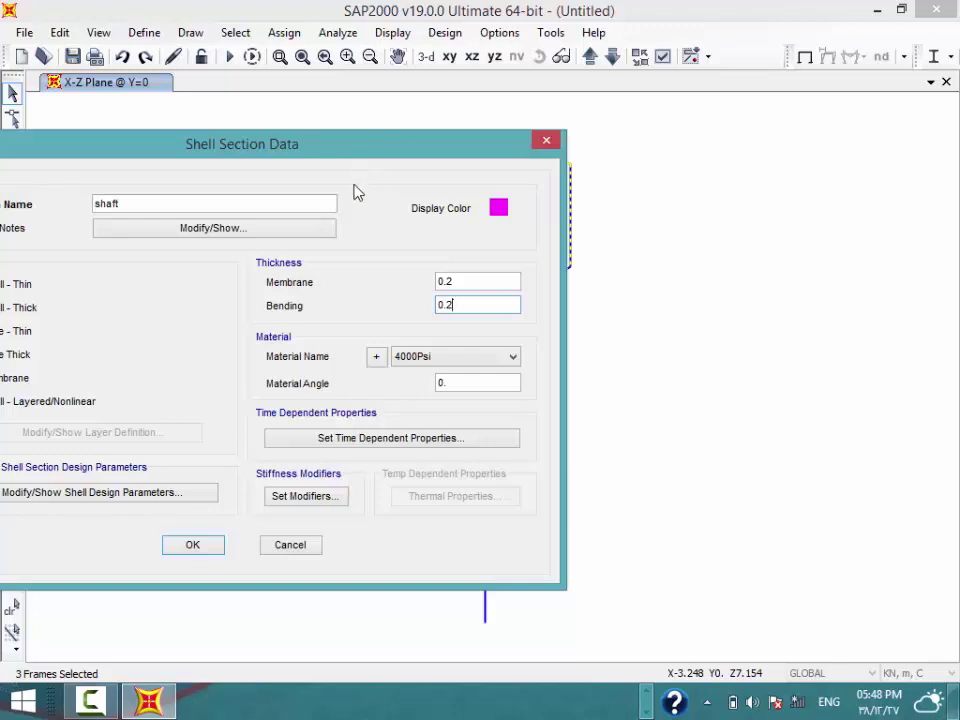
{"action": "left_click", "coordinate": [440, 358]}
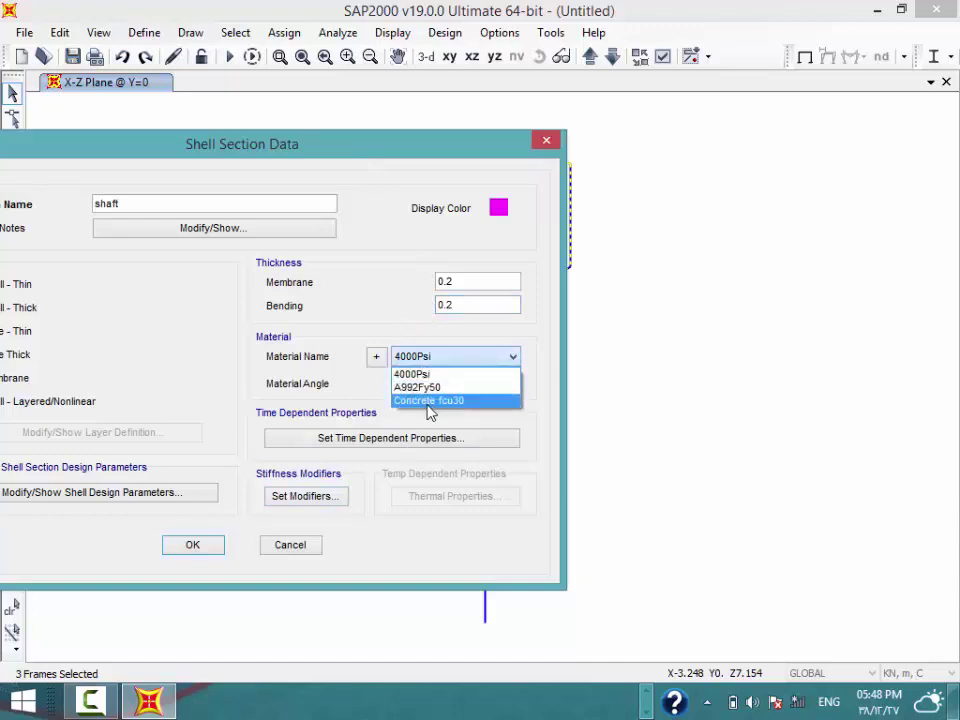
{"action": "left_click", "coordinate": [428, 398]}
Save the shaft section and glance at the model behind the sections window
{"action": "left_click", "coordinate": [205, 550]}
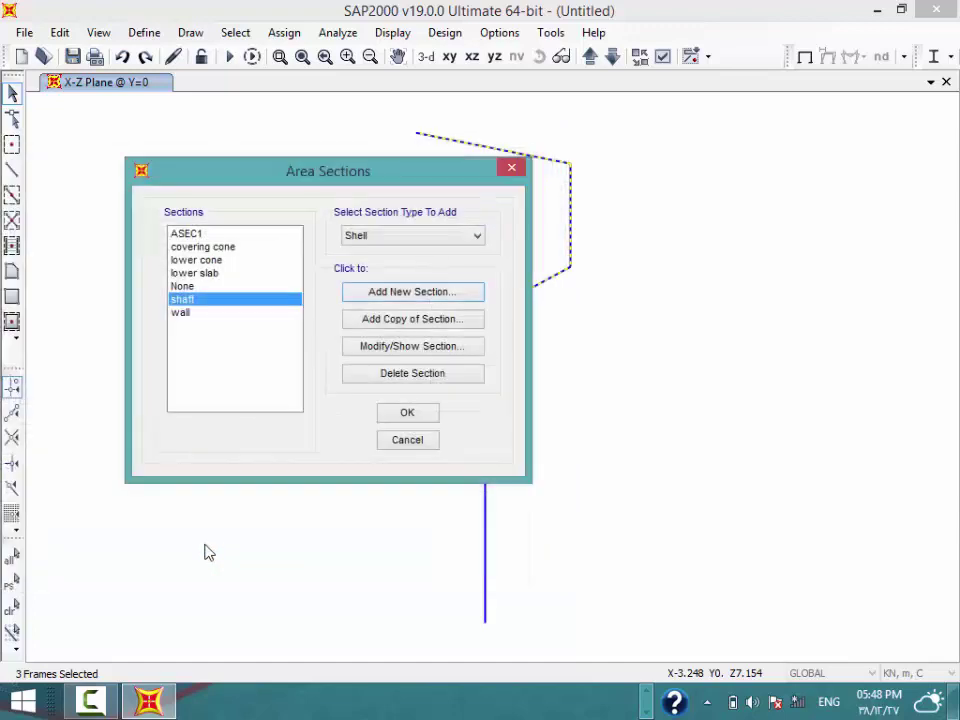
{"action": "left_click_drag", "start_coordinate": [290, 186], "coordinate": [85, 173]}
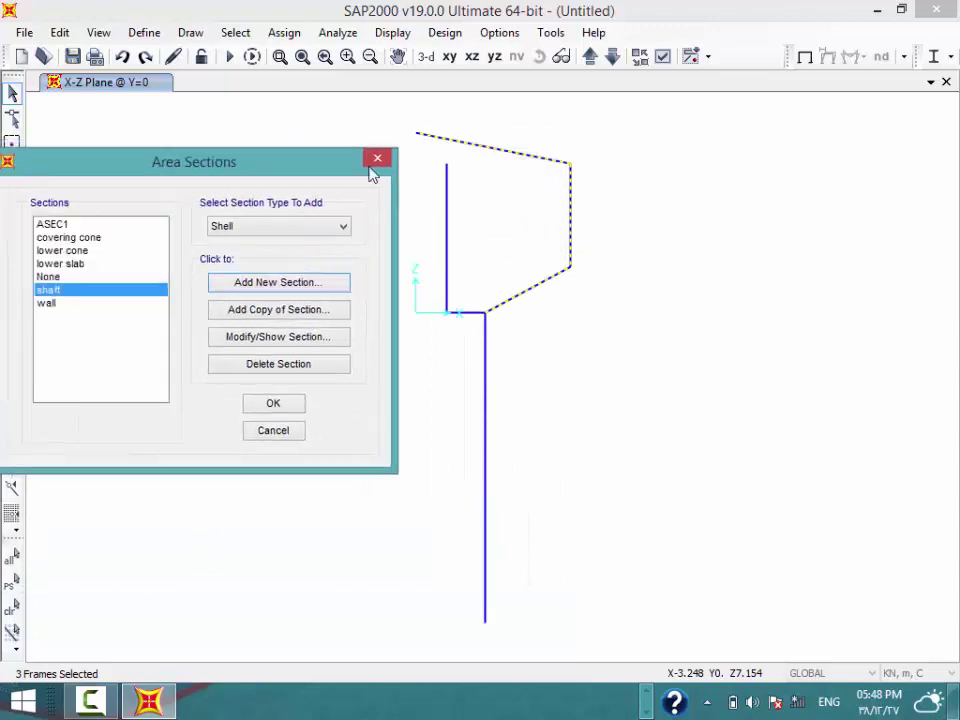
{"action": "left_click_drag", "start_coordinate": [250, 153], "coordinate": [535, 155]}
Add a supporting shaft shell section, 0.6 thick for membrane and bending, in Concrete fcu30
{"action": "left_click", "coordinate": [500, 284]}
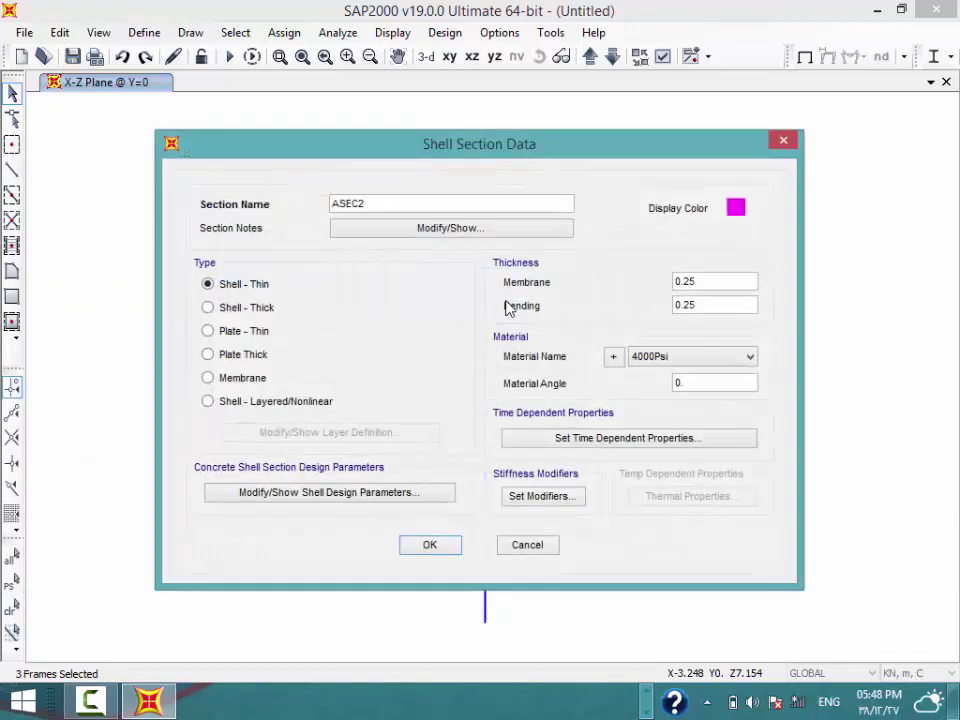
{"action": "left_click_drag", "start_coordinate": [418, 199], "coordinate": [223, 210]}
{"action": "type", "text": "su"}
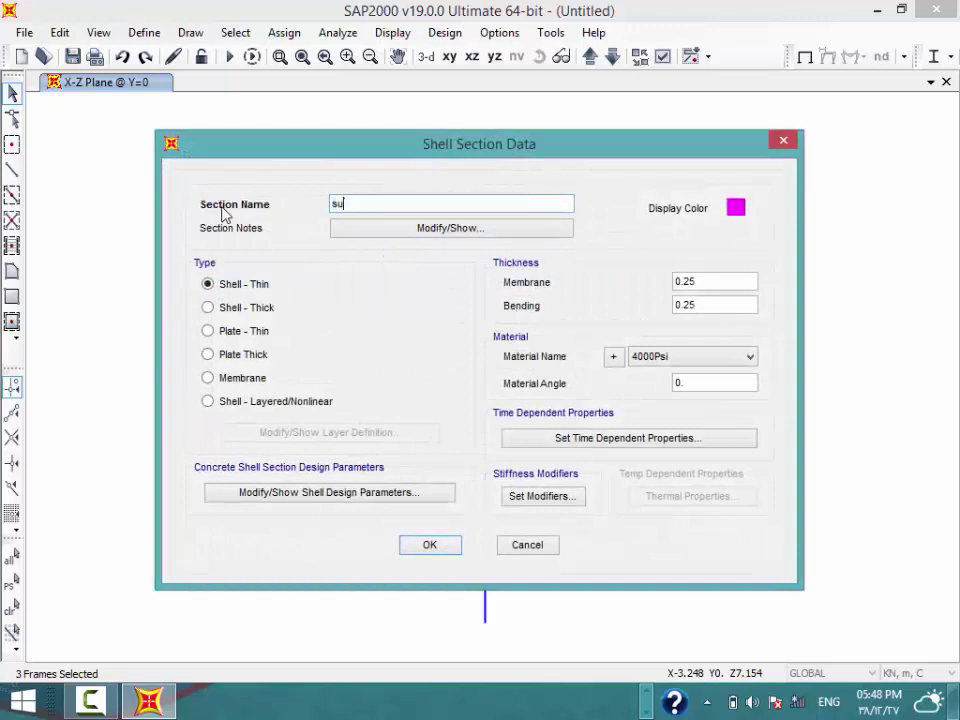
{"action": "type", "text": "pporting "}
{"action": "type", "text": "shaft"}
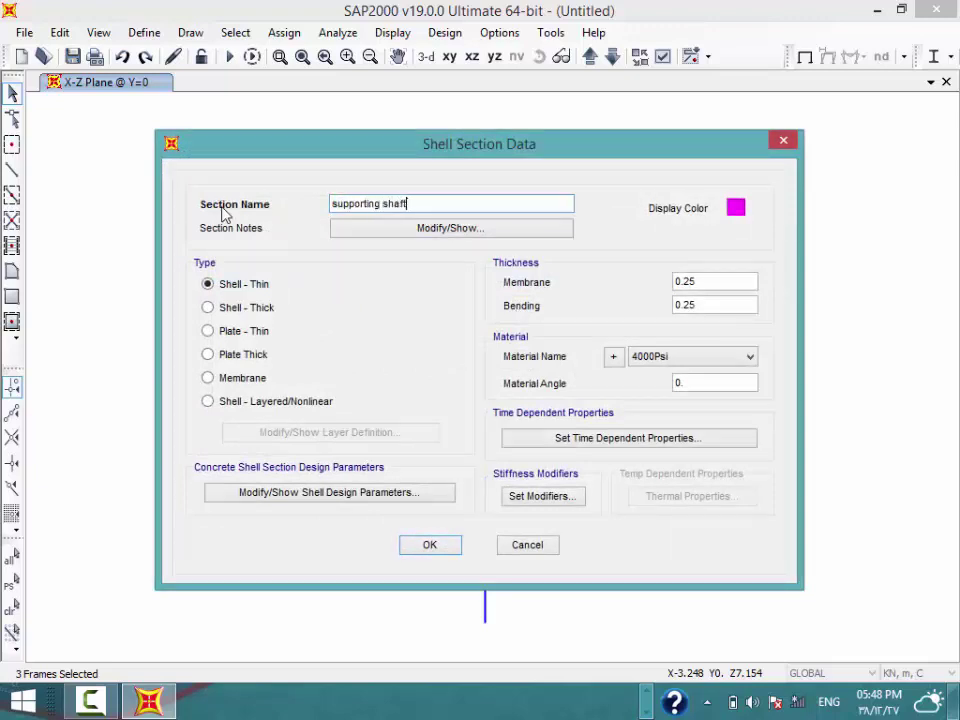
{"action": "left_click_drag", "start_coordinate": [699, 280], "coordinate": [578, 277]}
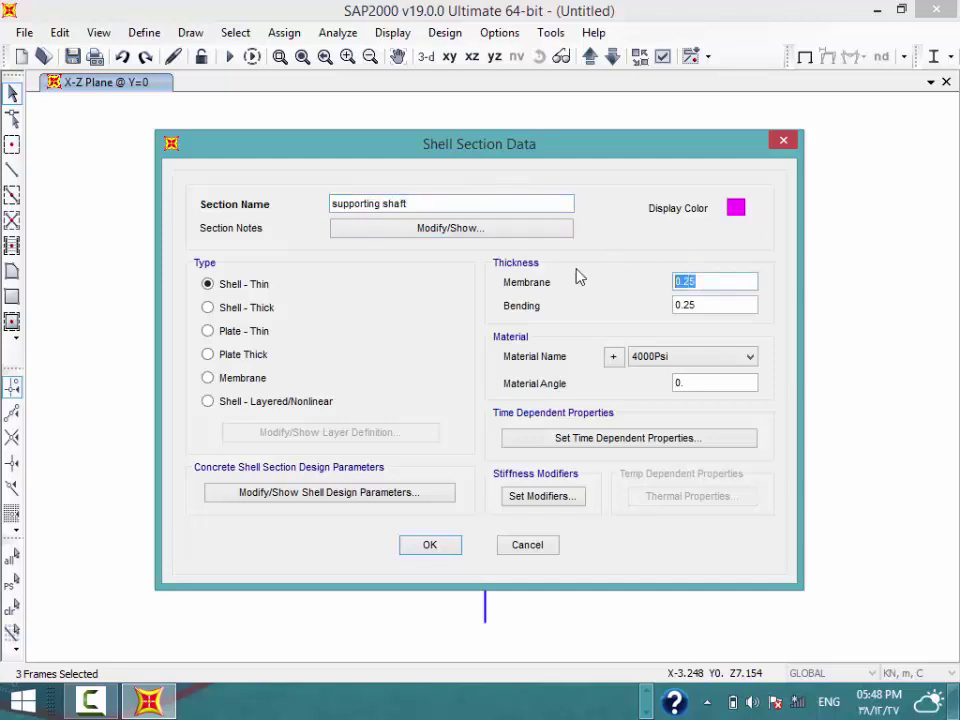
{"action": "type", "text": "0.6"}
{"action": "left_click_drag", "start_coordinate": [720, 304], "coordinate": [676, 305]}
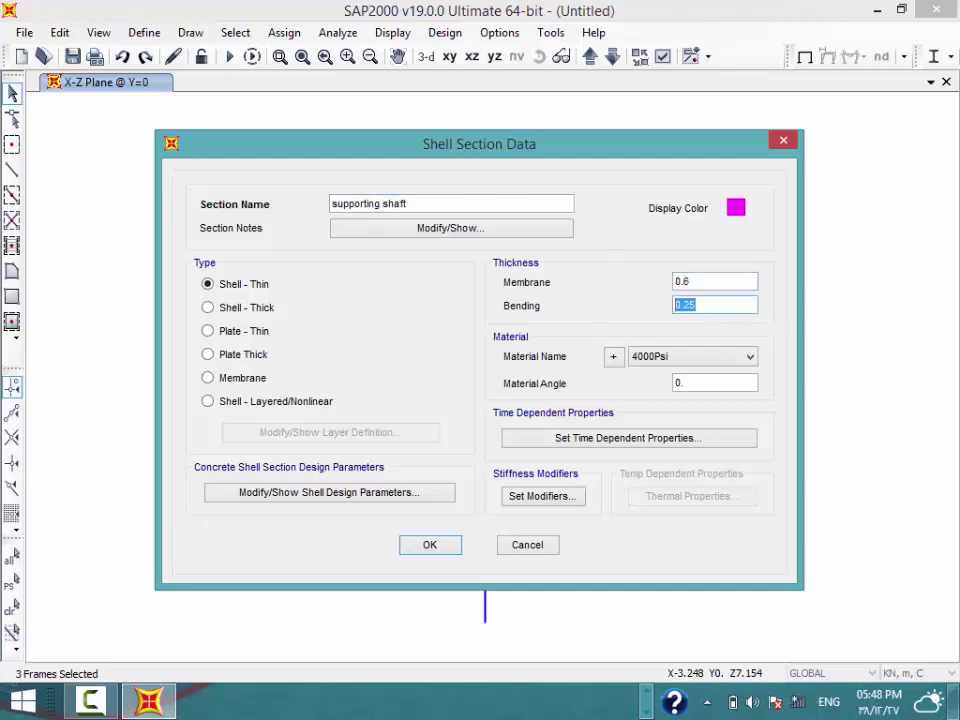
{"action": "type", "text": "0.6"}
{"action": "left_click", "coordinate": [679, 357]}
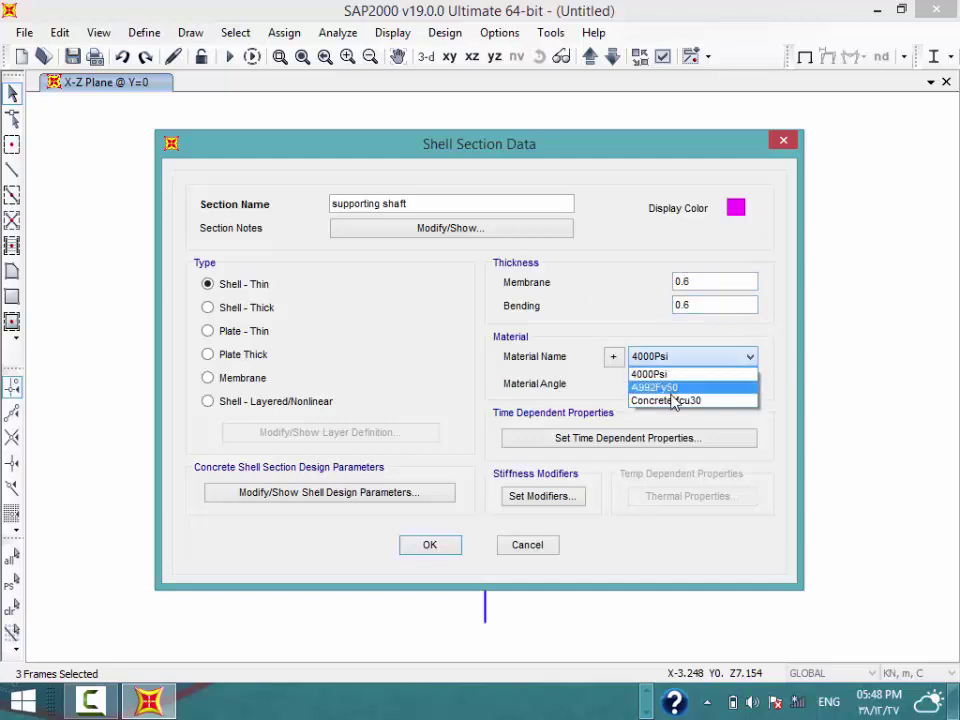
{"action": "left_click", "coordinate": [676, 401]}
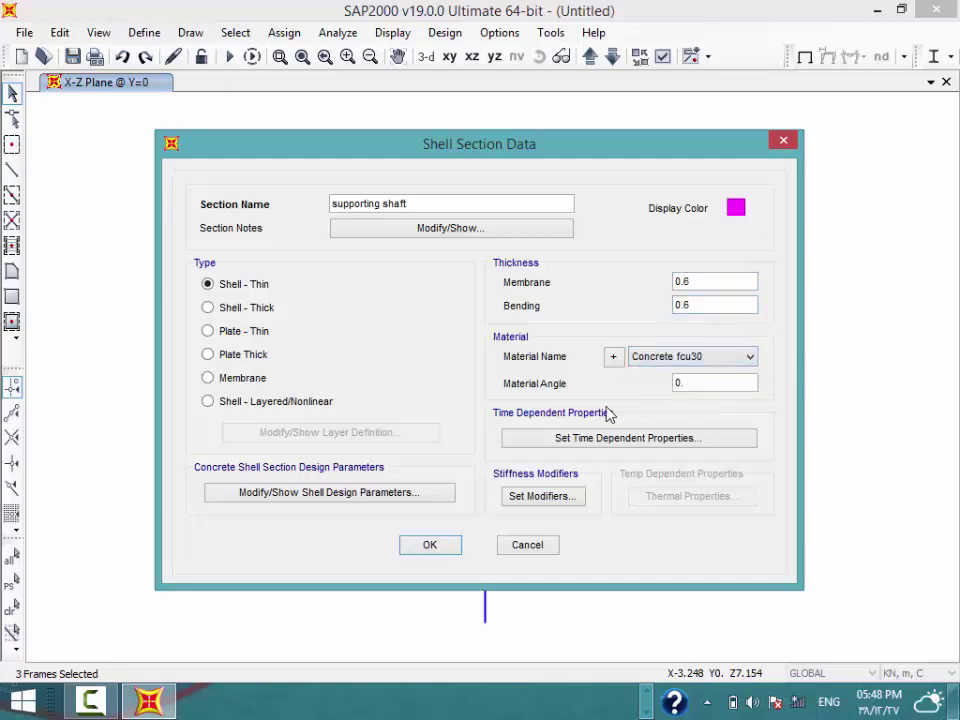
{"action": "left_click", "coordinate": [430, 545]}
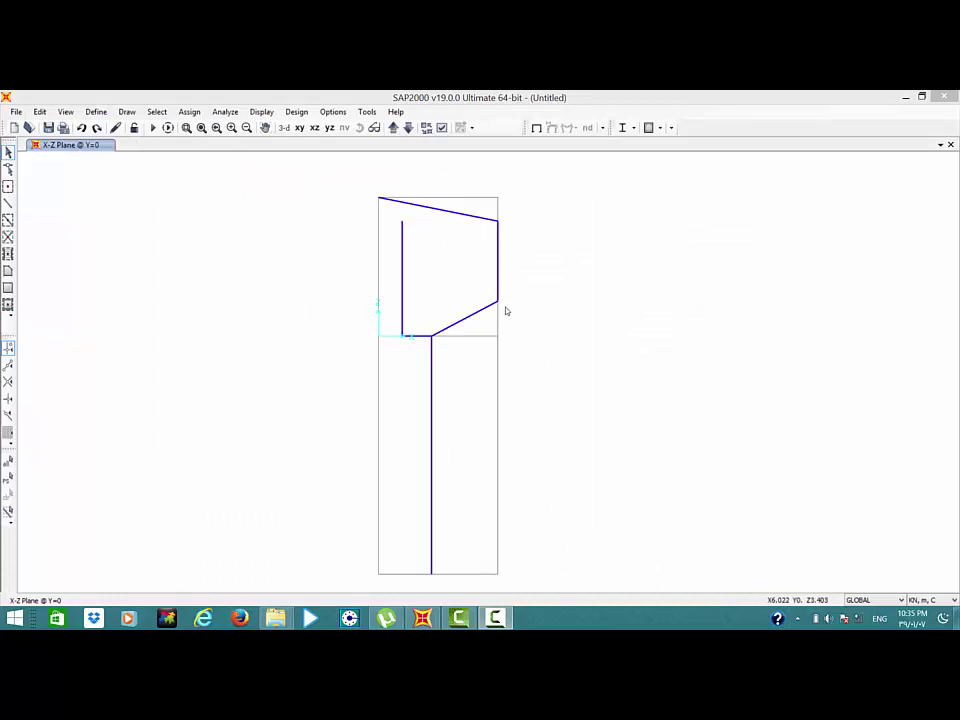
Add a new frame section of the Concrete Rectangular type
{"action": "left_click", "coordinate": [80, 112]}
{"action": "mouse_move", "coordinate": [135, 147]}
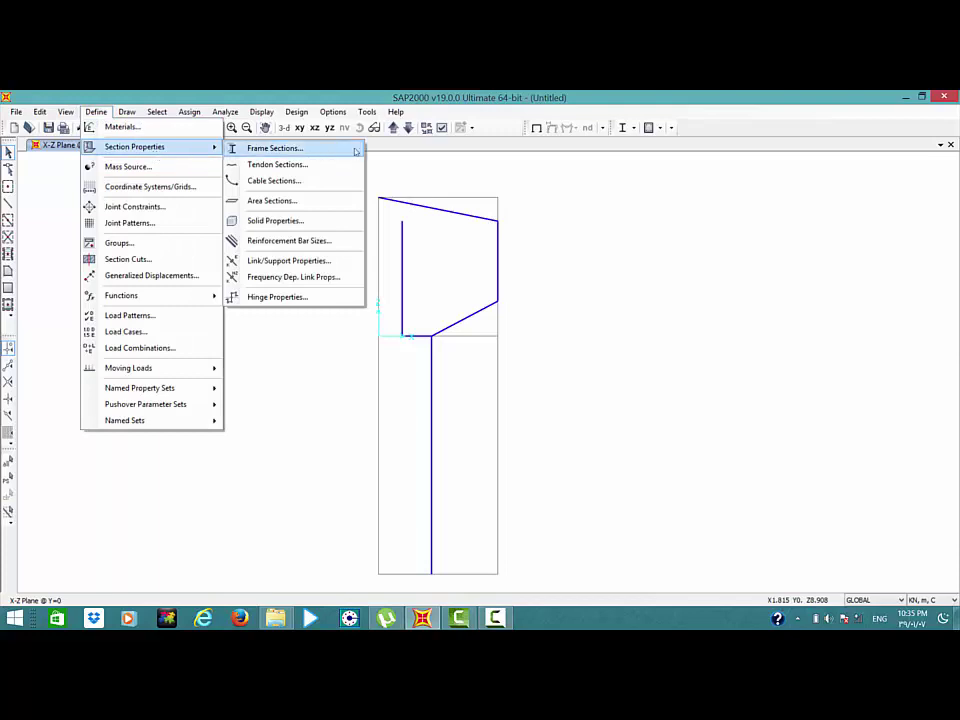
{"action": "left_click", "coordinate": [273, 148]}
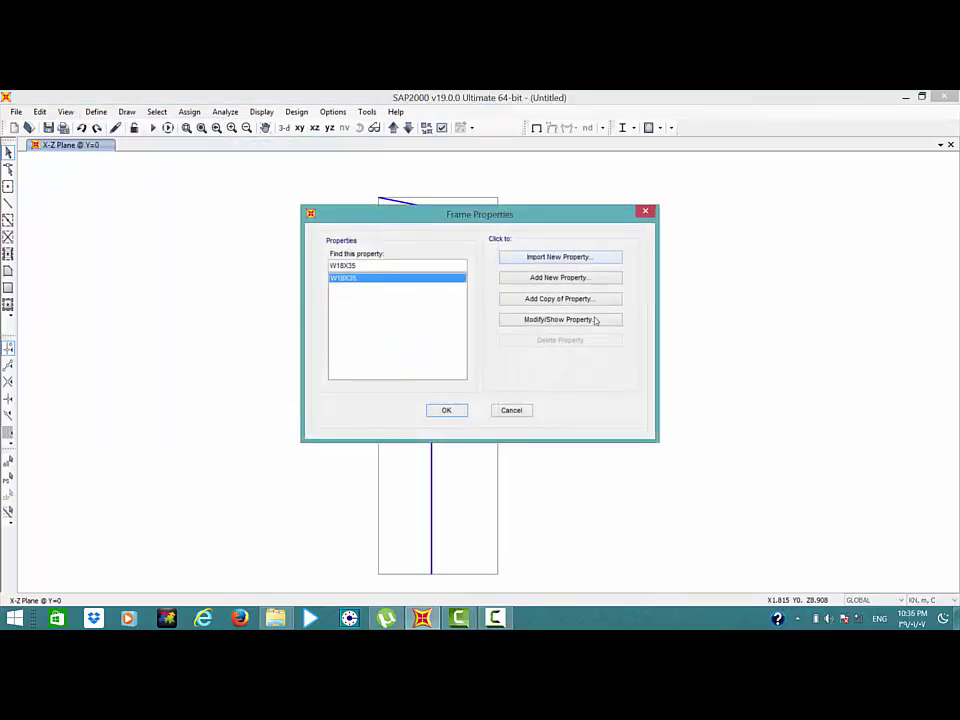
{"action": "left_click", "coordinate": [534, 278]}
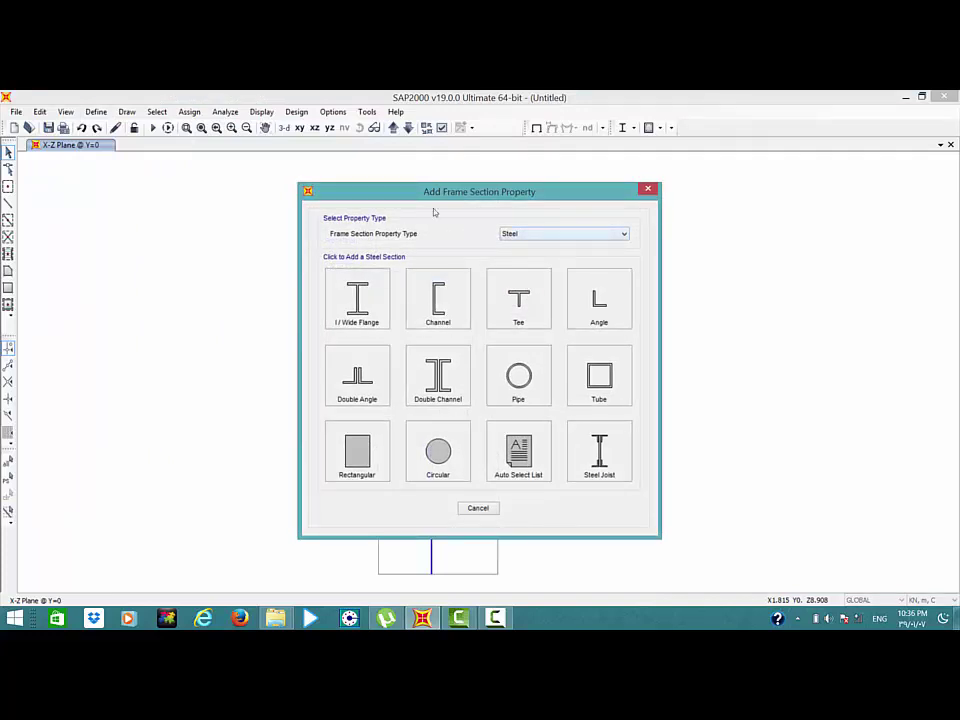
{"action": "left_click", "coordinate": [545, 234]}
{"action": "left_click", "coordinate": [432, 232]}
{"action": "key", "text": "Down"}
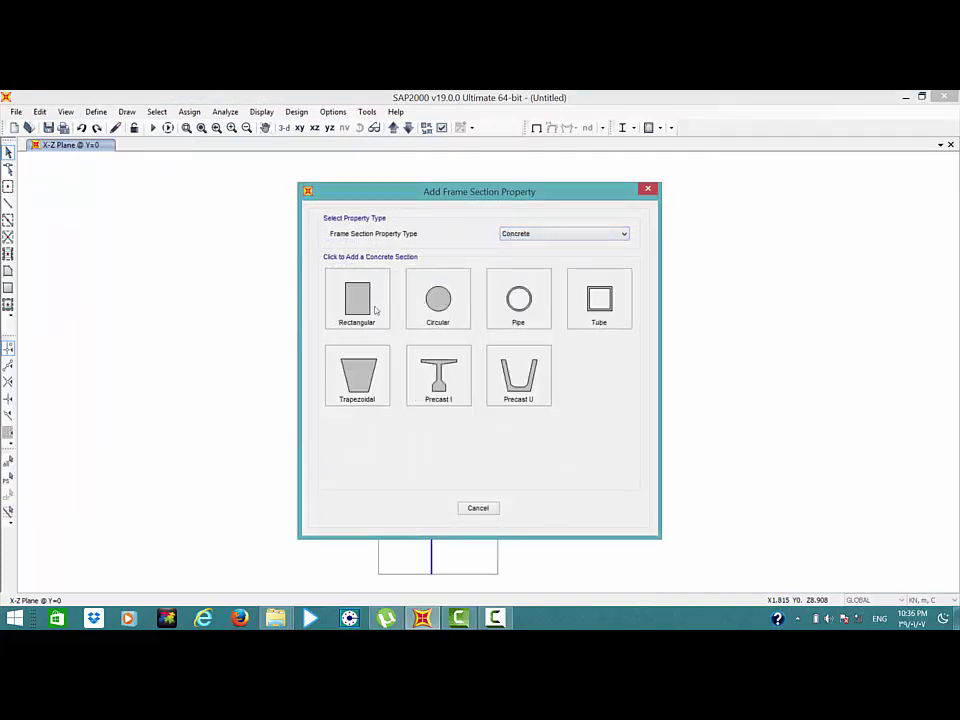
{"action": "left_click", "coordinate": [374, 310]}
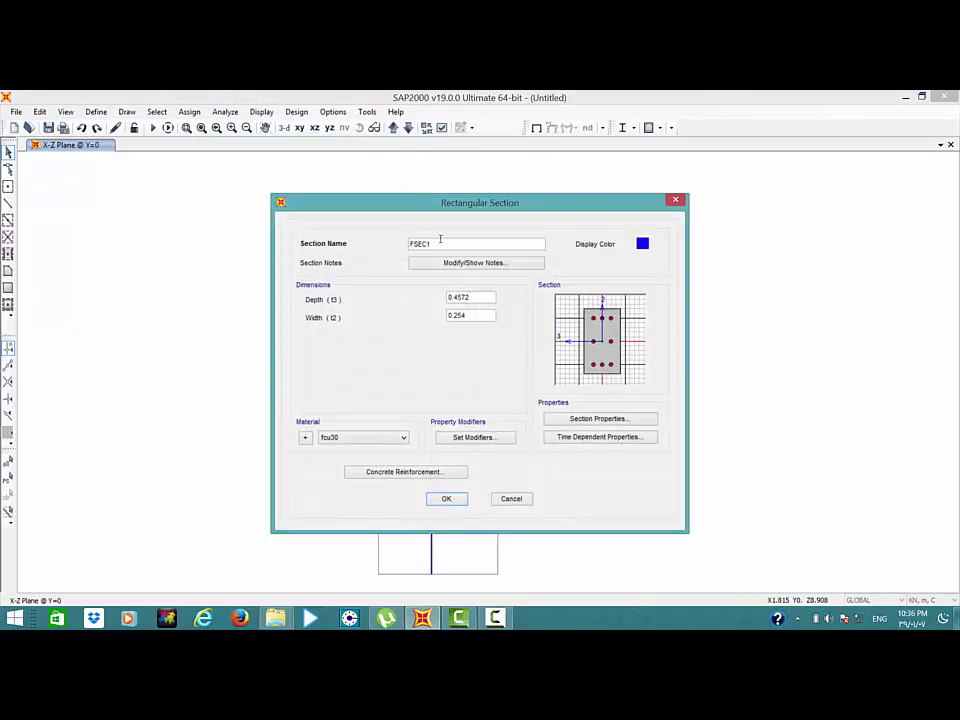
Name the rectangular section 30*70 with depth 0.3 and width 0.7, and save it
{"action": "left_click_drag", "start_coordinate": [444, 241], "coordinate": [358, 250]}
{"action": "type", "text": "30*70"}
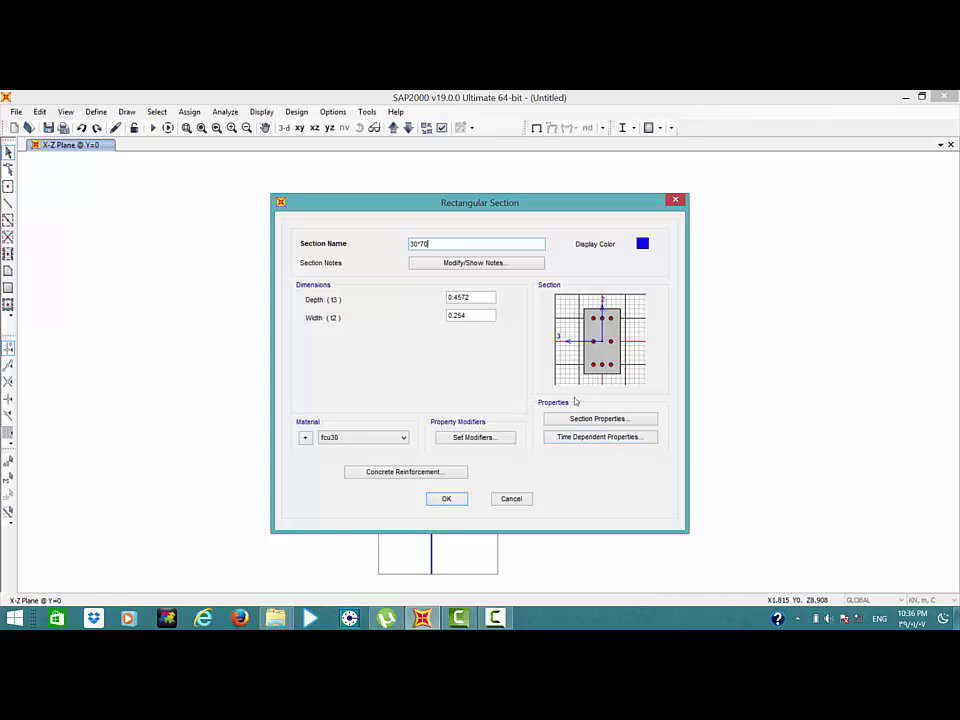
{"action": "double_click", "coordinate": [452, 297]}
{"action": "type", "text": "0.3"}
{"action": "key", "text": "Tab"}
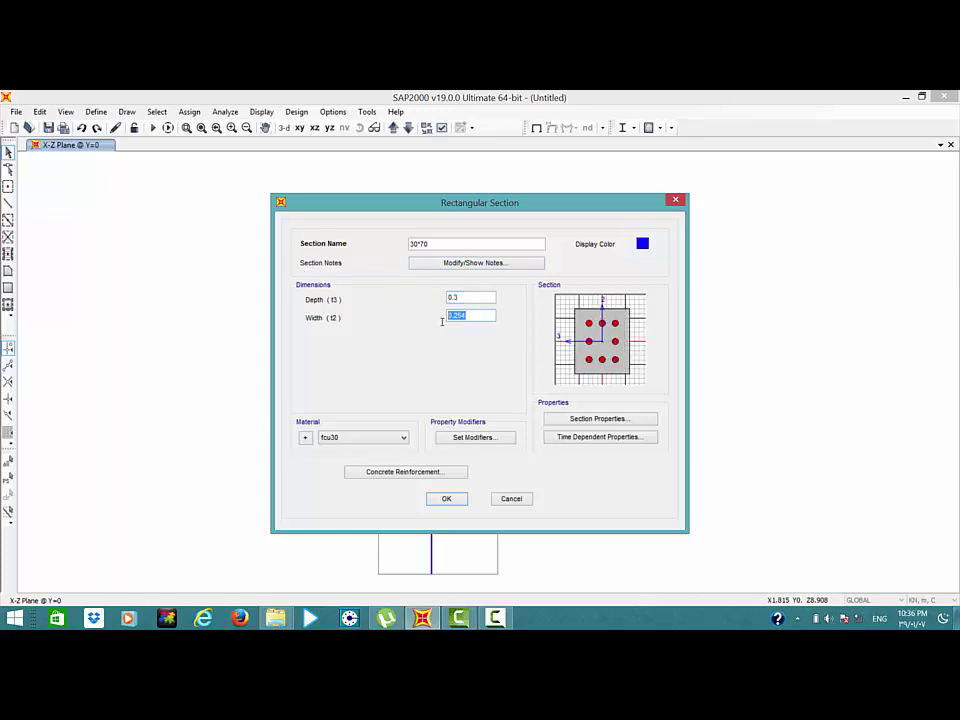
{"action": "type", "text": "0.7"}
{"action": "left_click", "coordinate": [470, 298]}
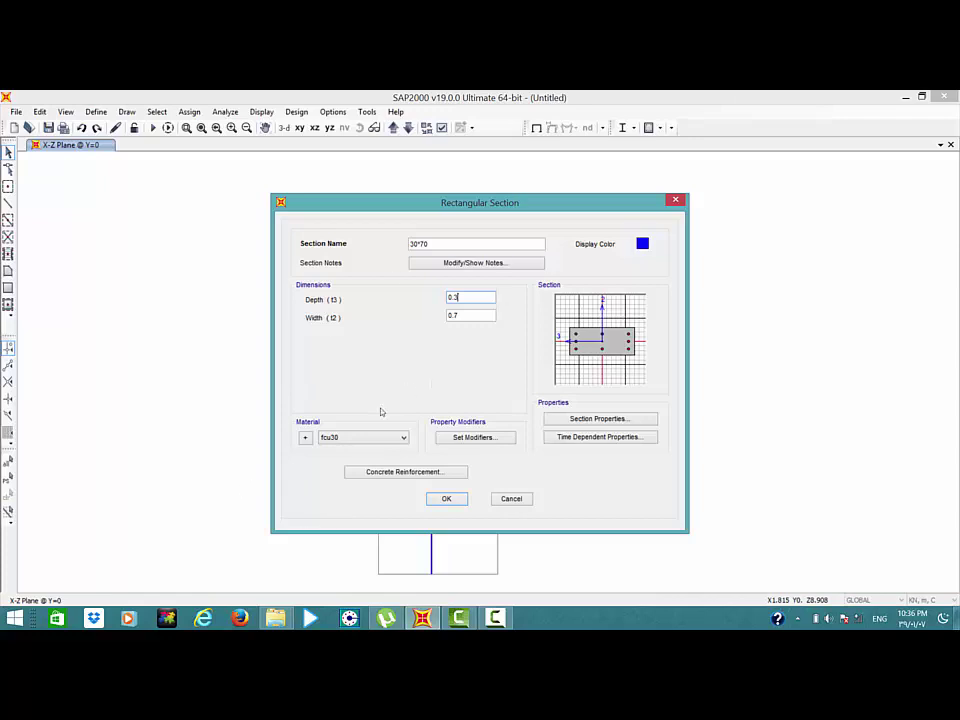
{"action": "left_click", "coordinate": [428, 500]}
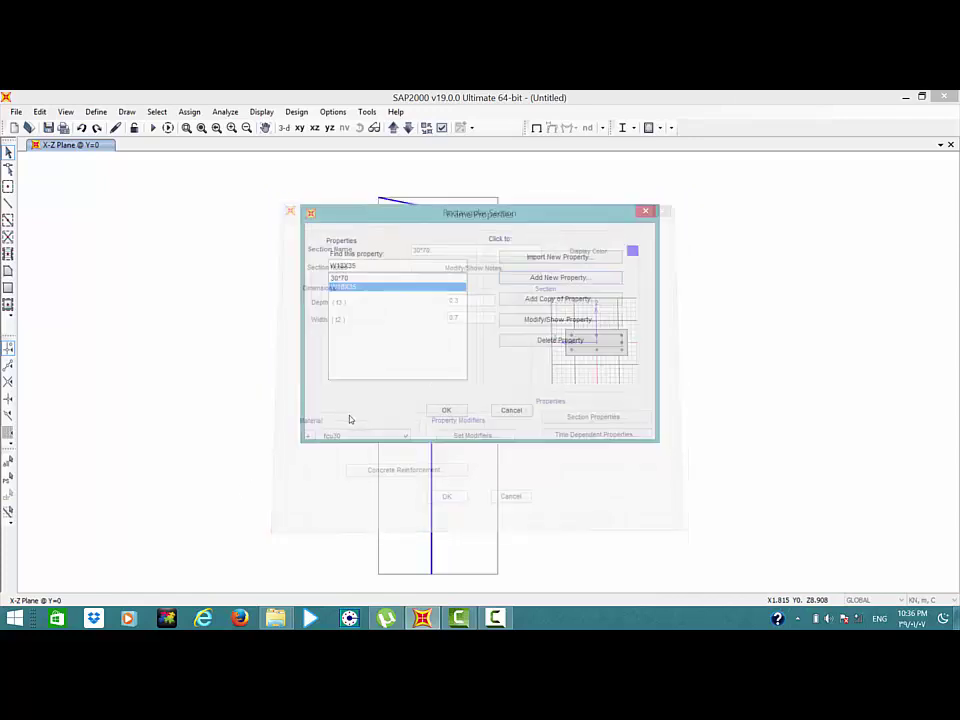
{"action": "left_click", "coordinate": [447, 410]}
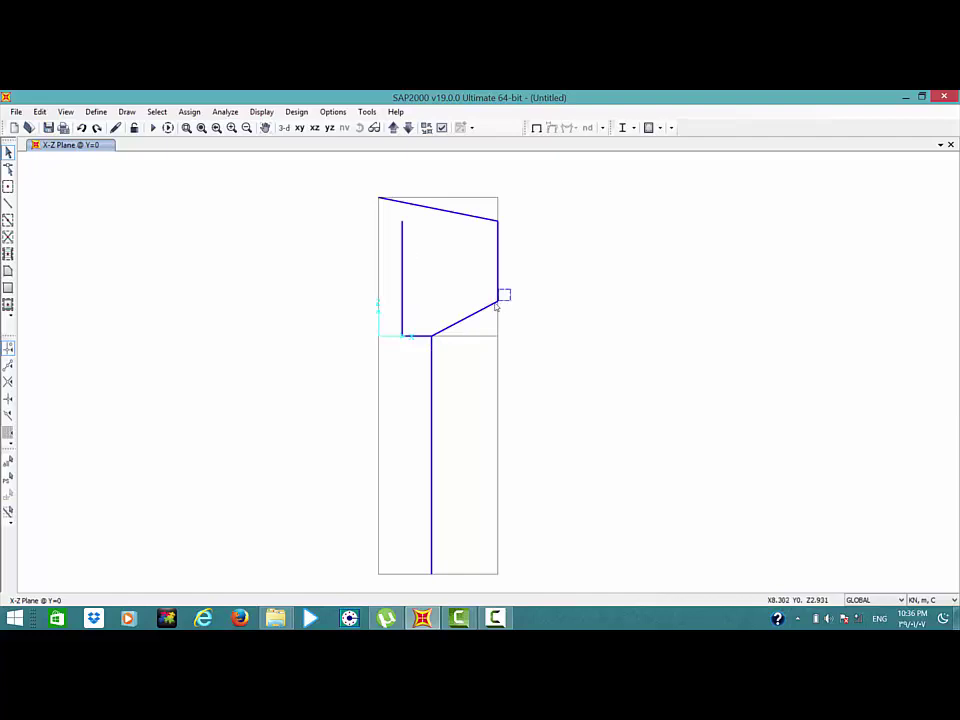
Select the right-wall joint and set up a radial point-to-frame extrusion using 30*70 frames
{"action": "left_click_drag", "start_coordinate": [510, 287], "coordinate": [497, 301]}
{"action": "left_click", "coordinate": [39, 111]}
{"action": "left_click", "coordinate": [38, 127]}
{"action": "left_click", "coordinate": [16, 111]}
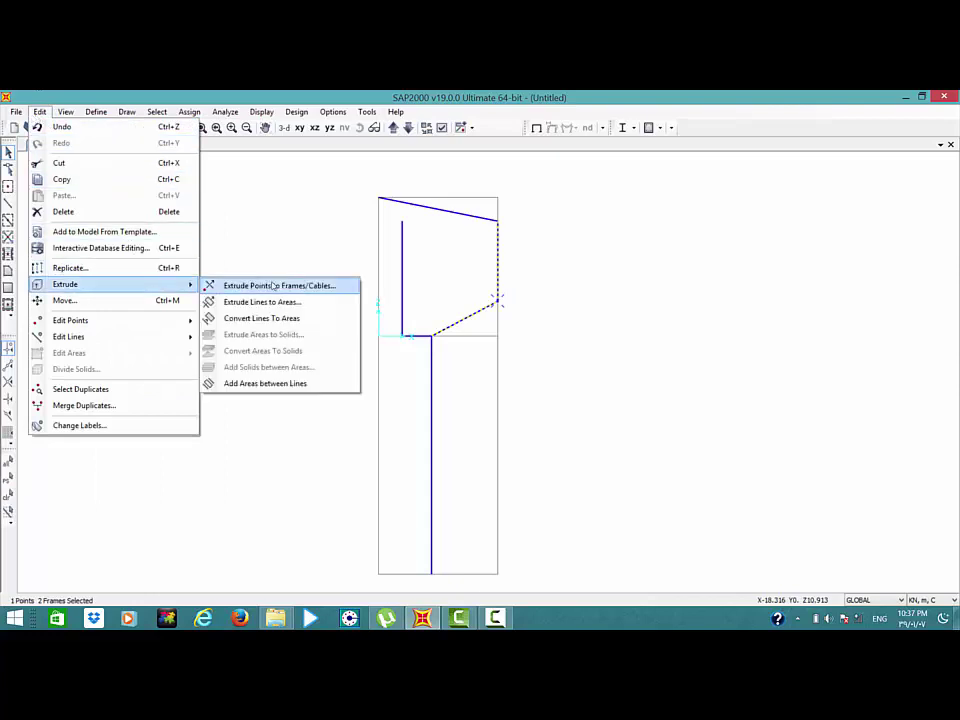
{"action": "mouse_move", "coordinate": [65, 284]}
{"action": "left_click", "coordinate": [283, 287]}
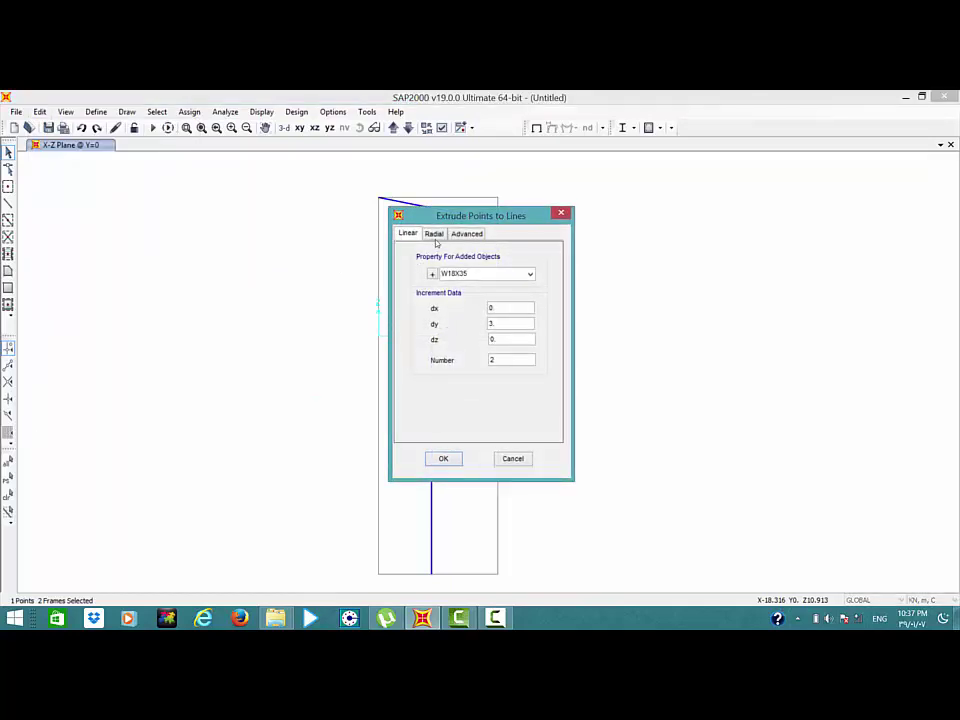
{"action": "left_click", "coordinate": [433, 234]}
{"action": "left_click", "coordinate": [531, 275]}
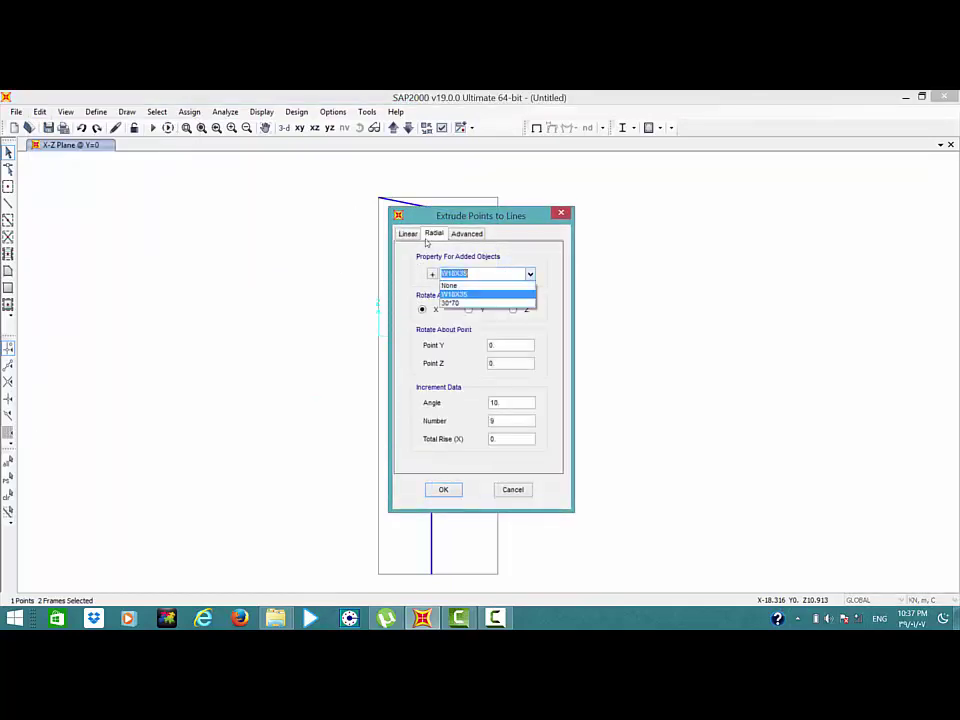
{"action": "left_click", "coordinate": [505, 304]}
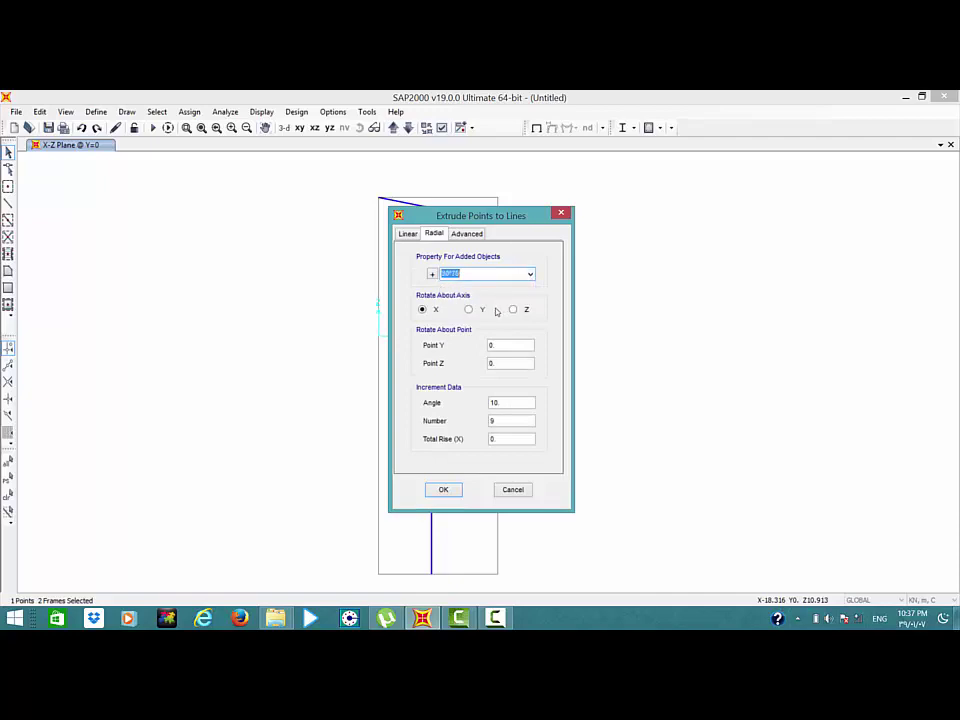
Extrude radially about the Z axis in 24 increments of 15°
{"action": "left_click_drag", "start_coordinate": [523, 222], "coordinate": [744, 215]}
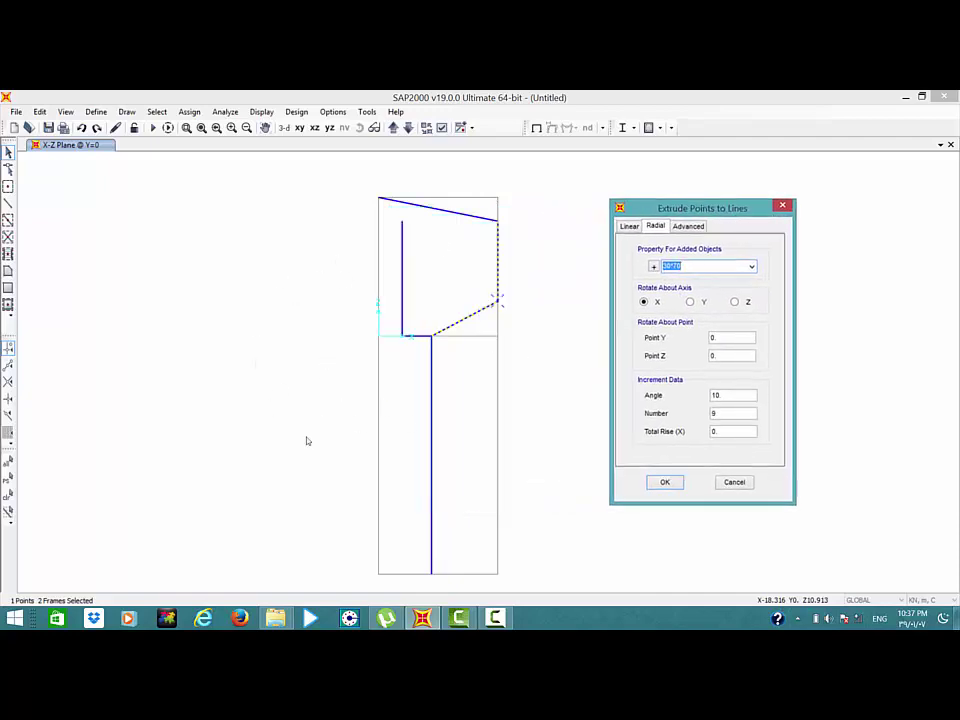
{"action": "left_click", "coordinate": [735, 301]}
{"action": "left_click_drag", "start_coordinate": [730, 396], "coordinate": [690, 398]}
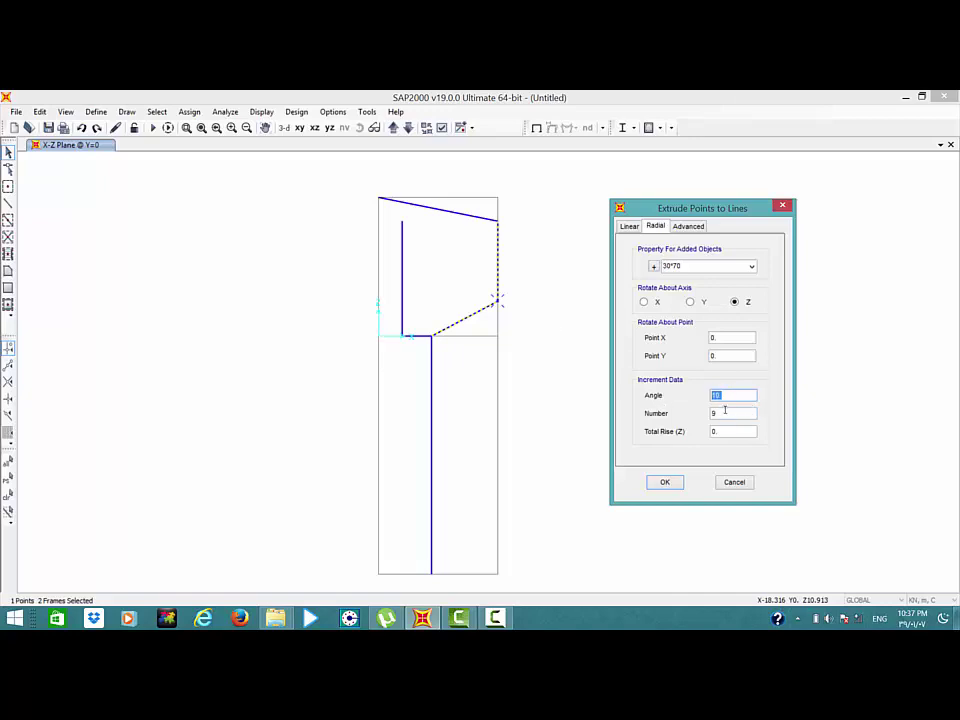
{"action": "double_click", "coordinate": [725, 412]}
{"action": "key", "text": "ctrl+a"}
{"action": "left_click", "coordinate": [727, 414]}
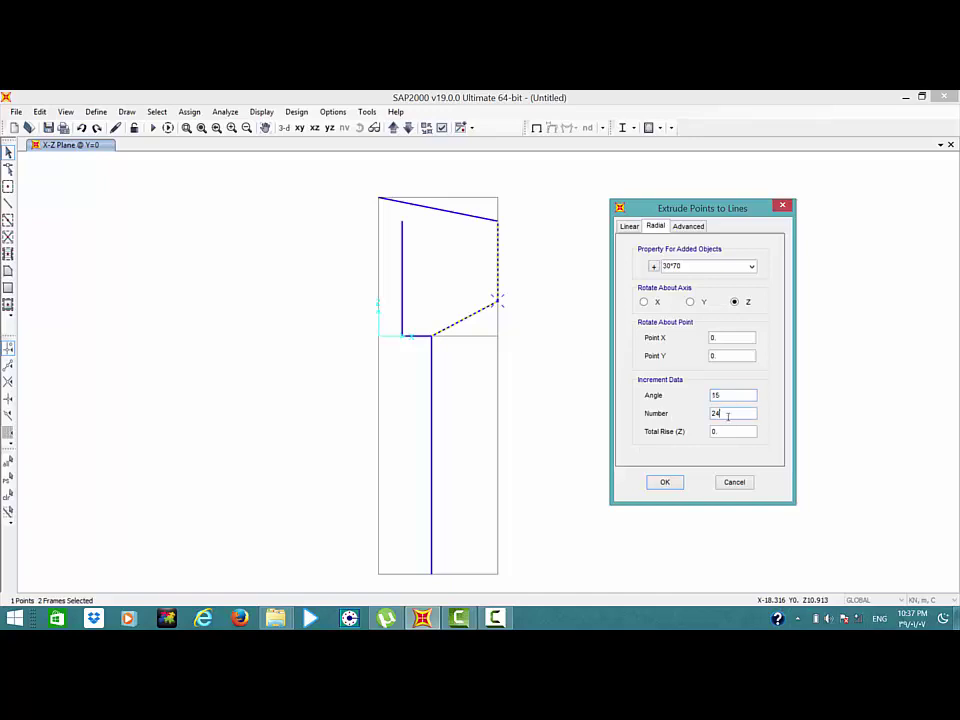
{"action": "left_click", "coordinate": [666, 482]}
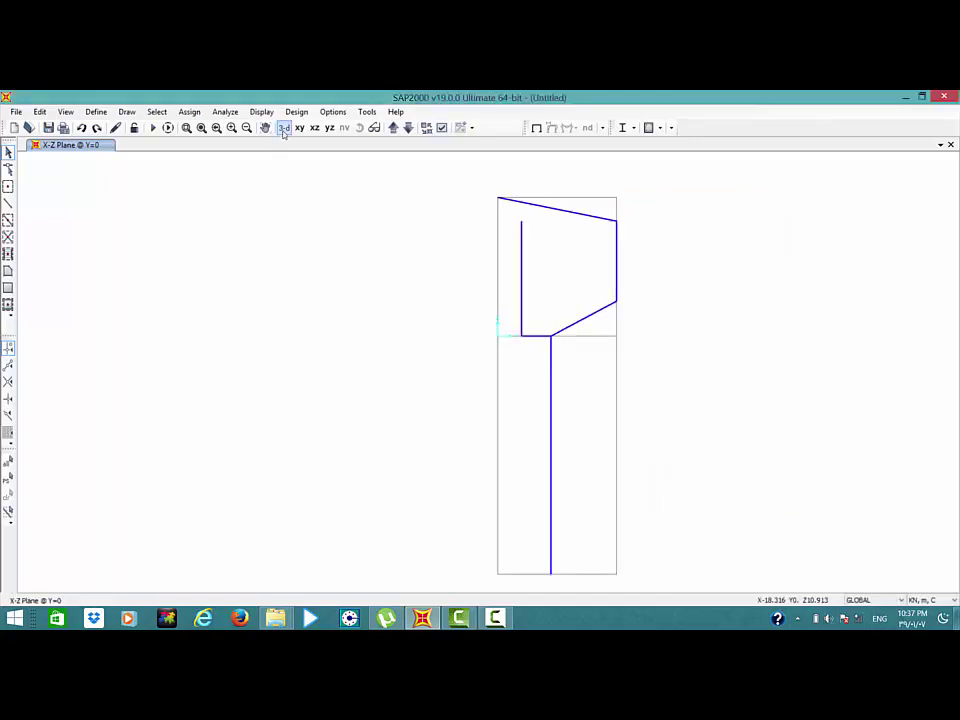
Switch to a 3D view and select the top sloped frame
{"action": "left_click", "coordinate": [284, 128]}
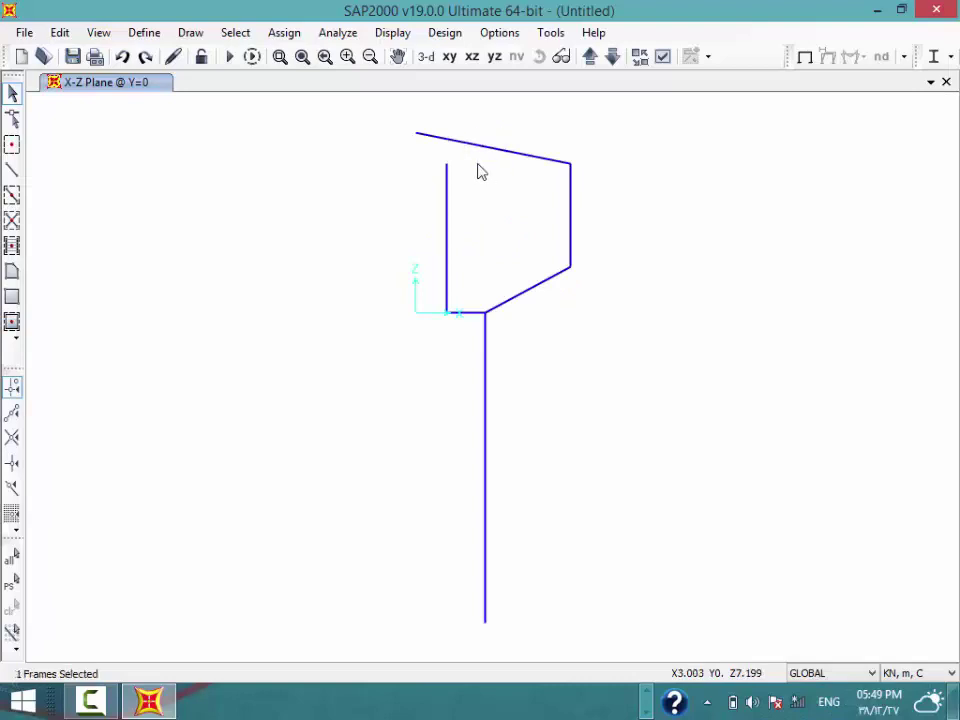
{"action": "left_click", "coordinate": [490, 147]}
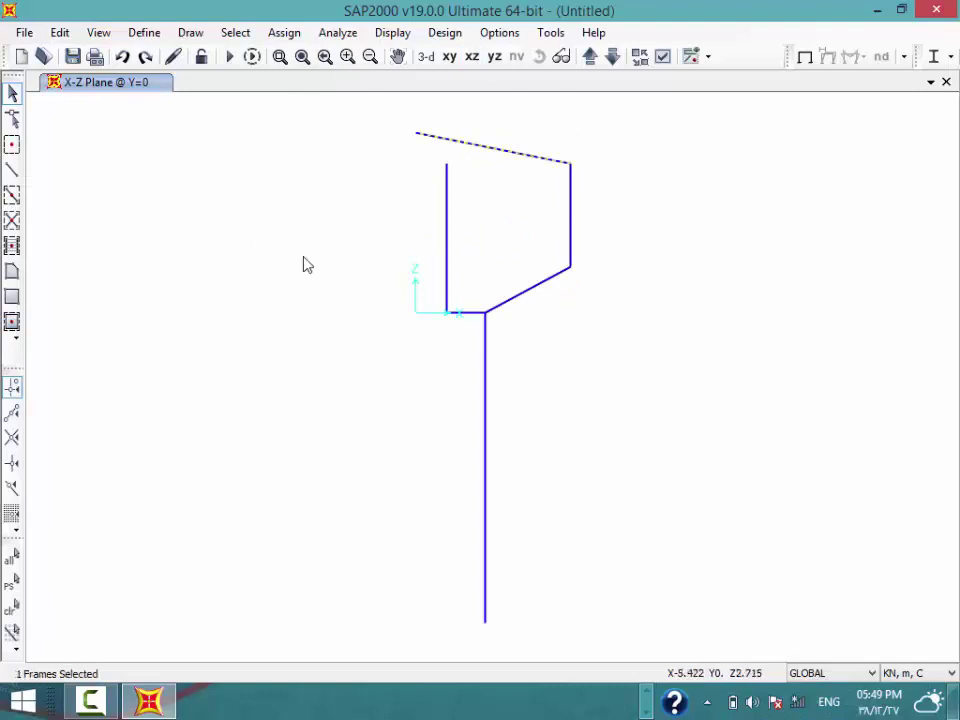
{"action": "left_click", "coordinate": [491, 134]}
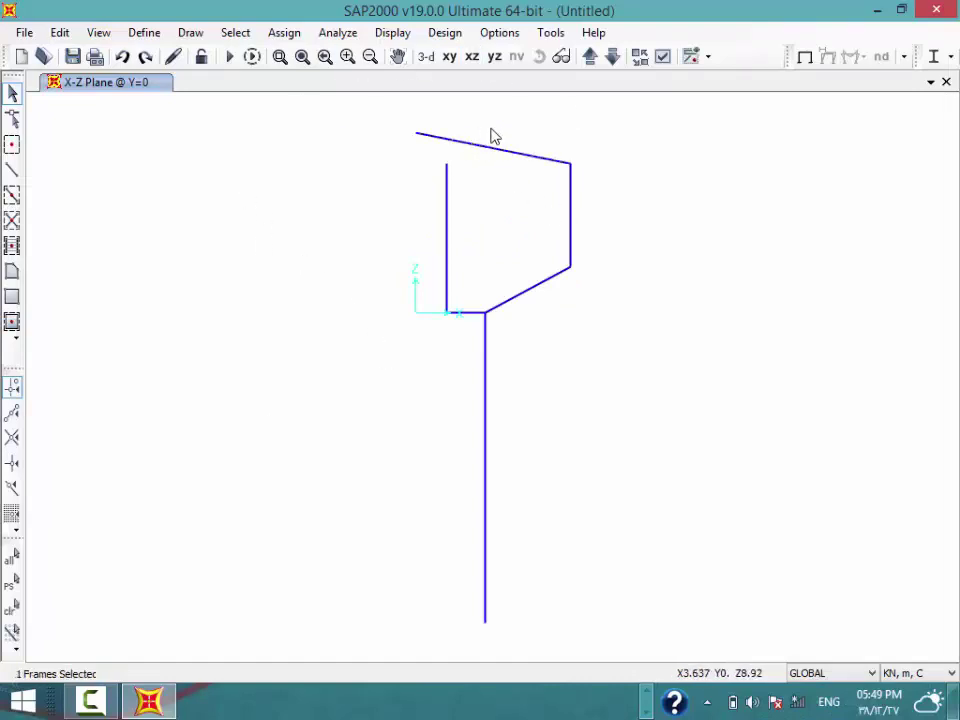
{"action": "left_click", "coordinate": [498, 148]}
Set up a radial Extrude Lines to Areas with ASEC1 about the Z axis
{"action": "left_click", "coordinate": [55, 33]}
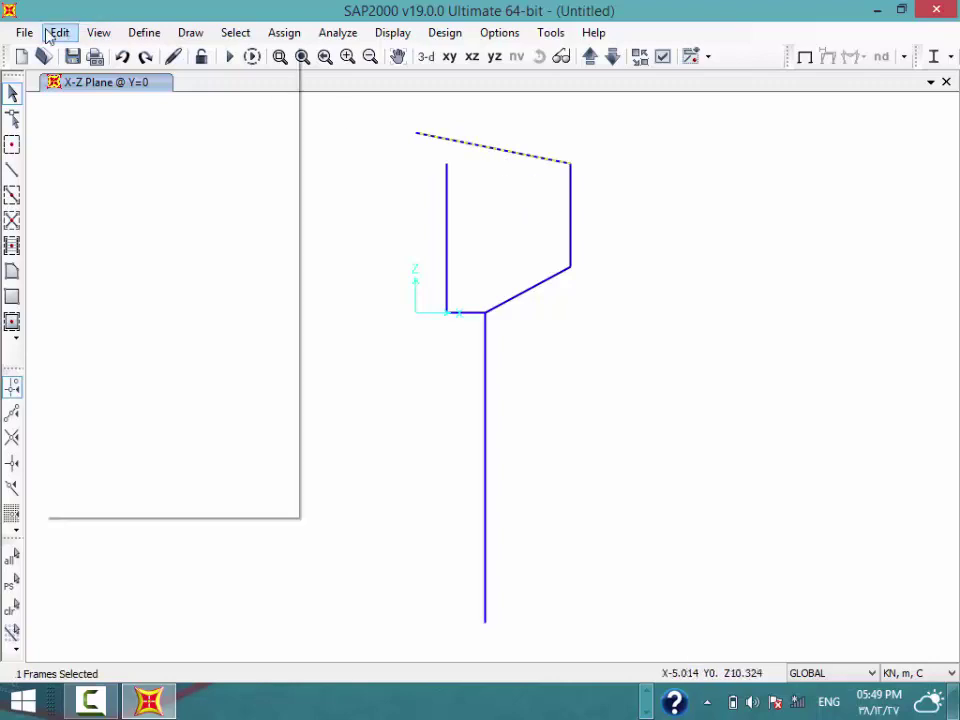
{"action": "mouse_move", "coordinate": [98, 291]}
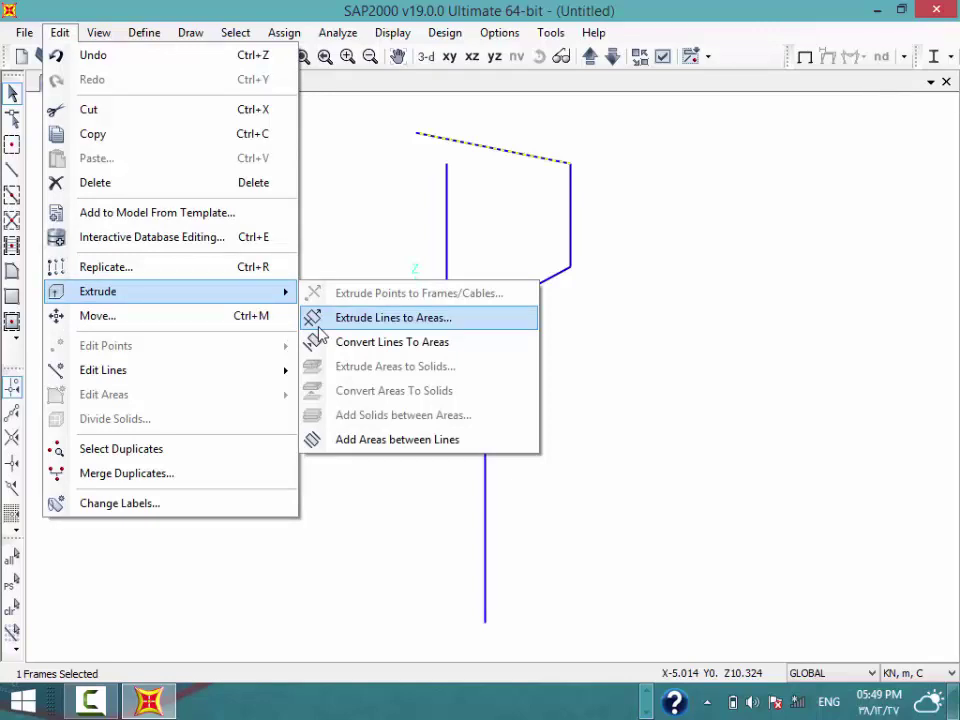
{"action": "left_click", "coordinate": [317, 325]}
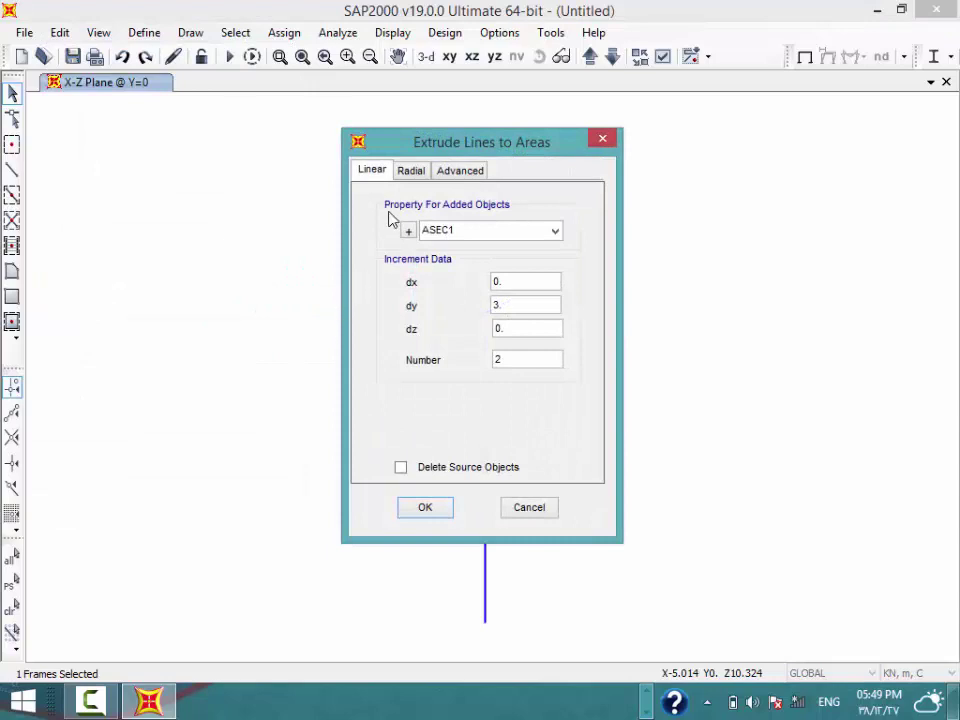
{"action": "left_click", "coordinate": [413, 171]}
{"action": "left_click_drag", "start_coordinate": [428, 143], "coordinate": [97, 160]}
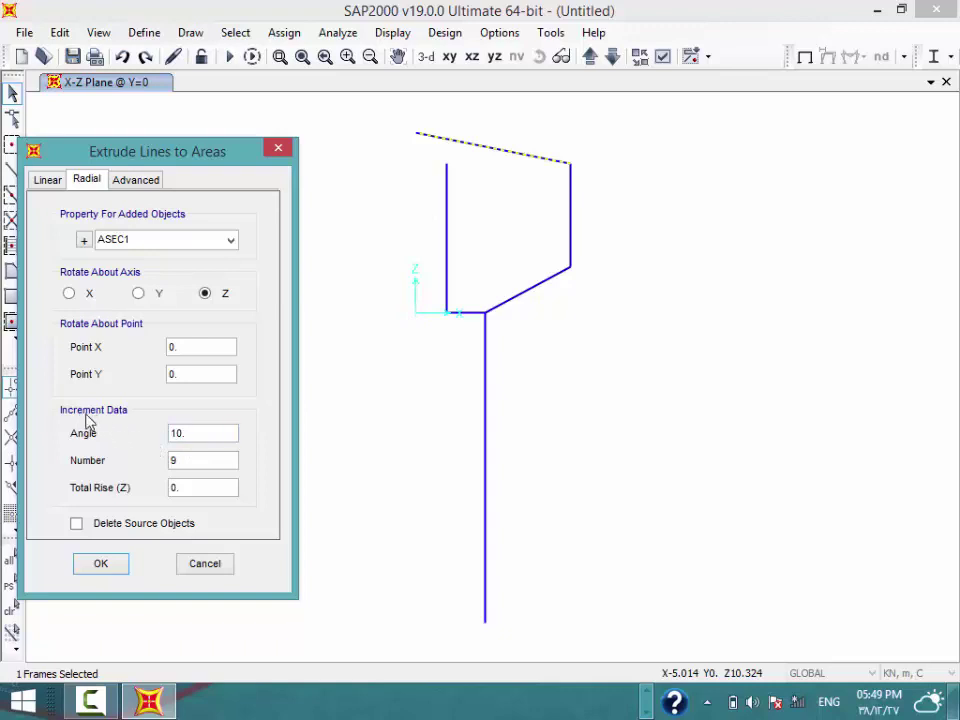
{"action": "double_click", "coordinate": [188, 430]}
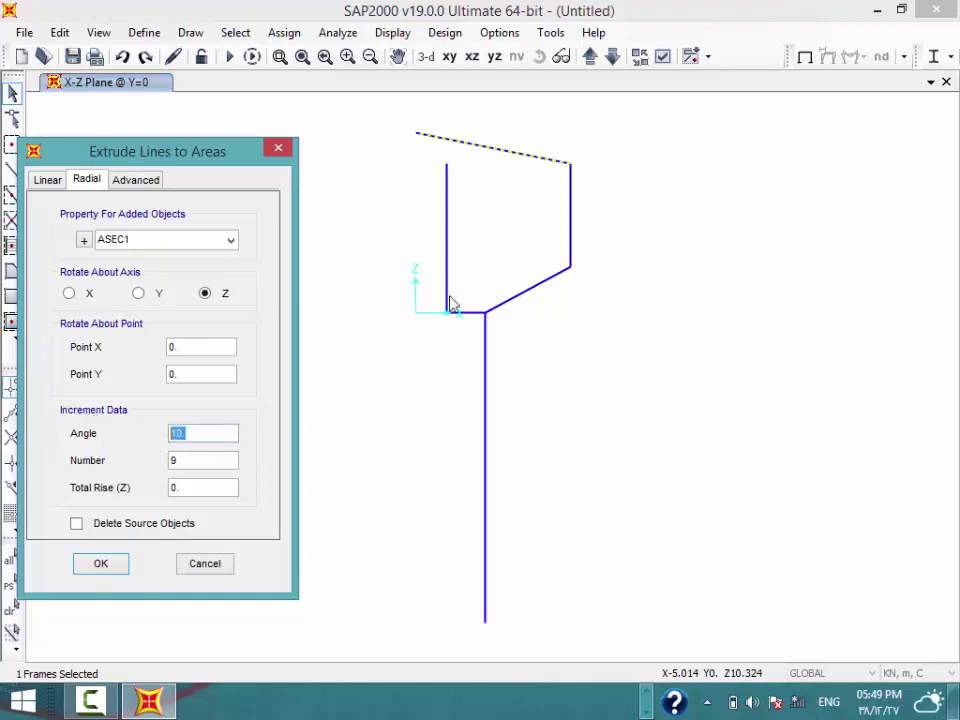
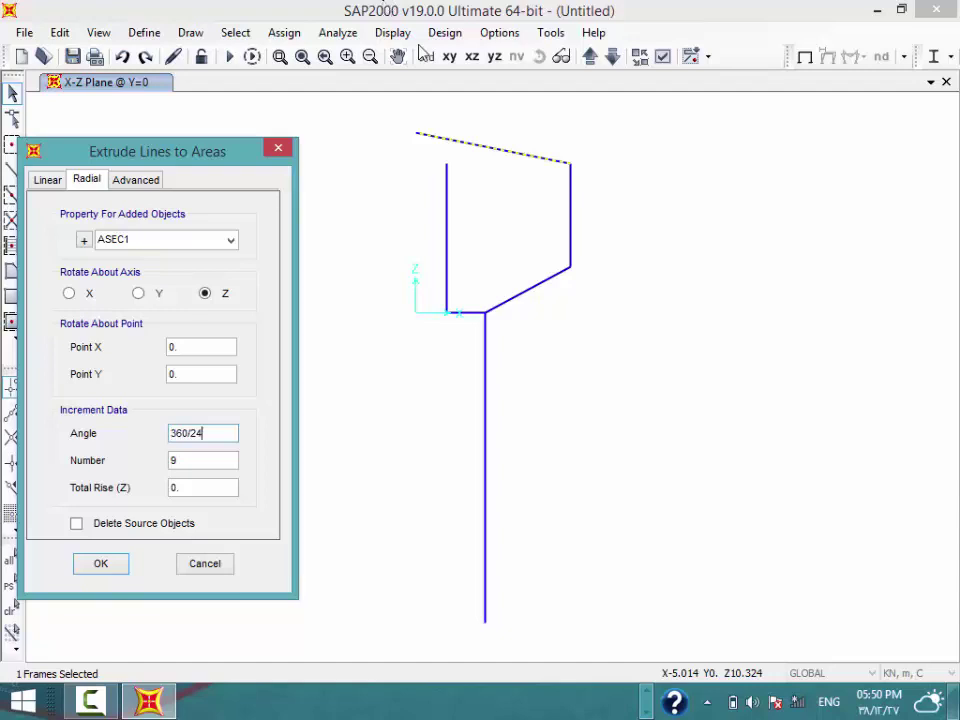
Revolve the roof line 24 times at 360/24 (15°) into covering cone shells, deleting the source line
{"action": "left_click", "coordinate": [203, 459]}
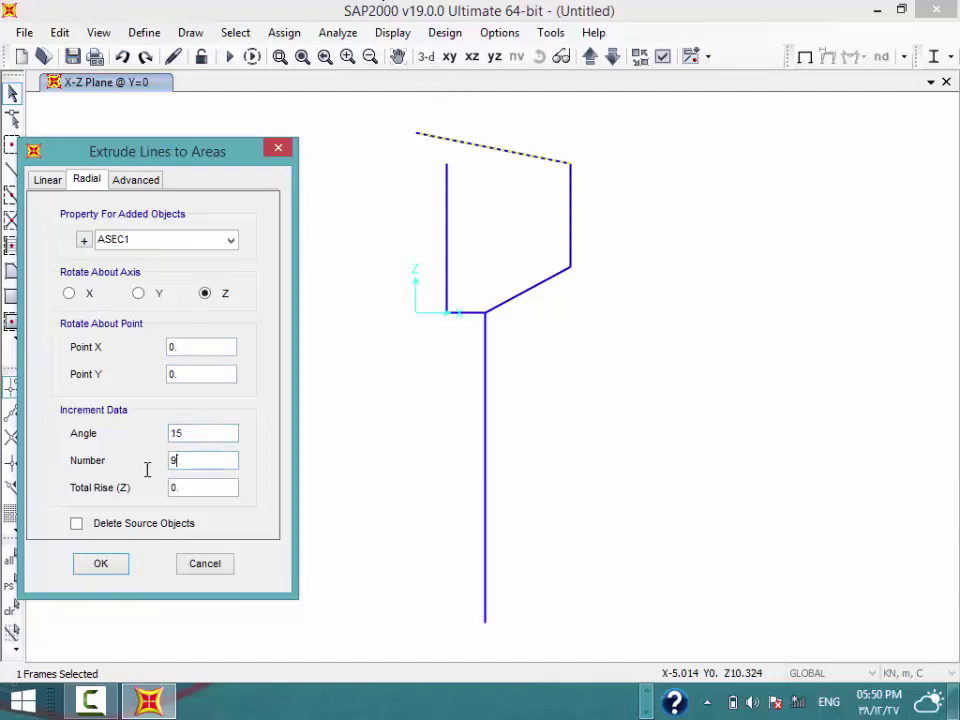
{"action": "key", "text": "shift+Home"}
{"action": "double_click", "coordinate": [186, 460]}
{"action": "left_click", "coordinate": [214, 437]}
{"action": "left_click", "coordinate": [230, 240]}
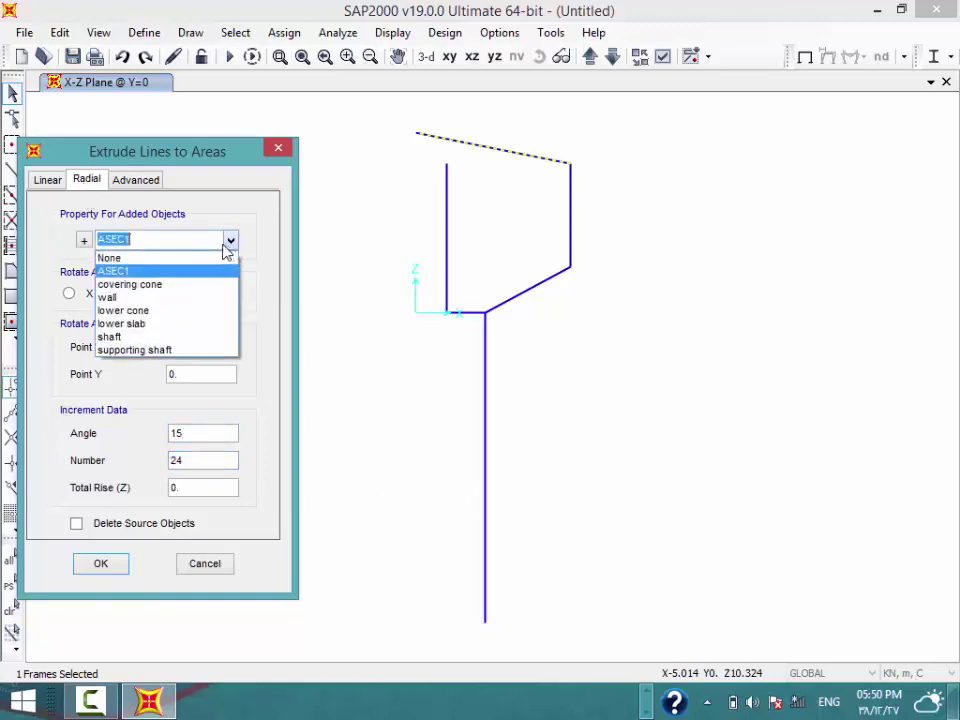
{"action": "left_click", "coordinate": [180, 285]}
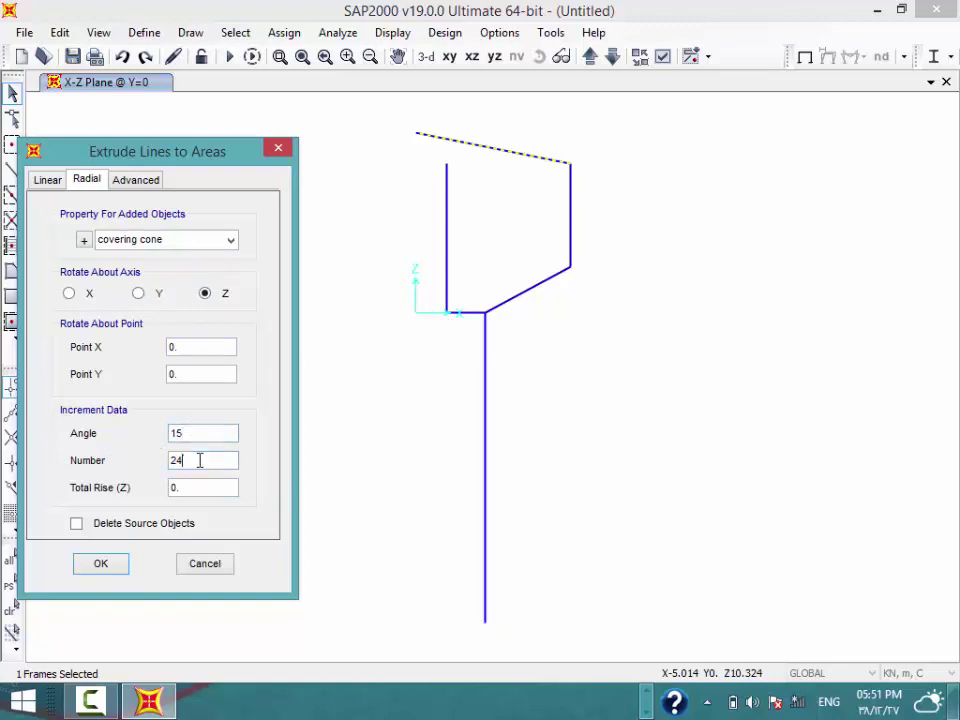
{"action": "key", "text": "shift+Tab"}
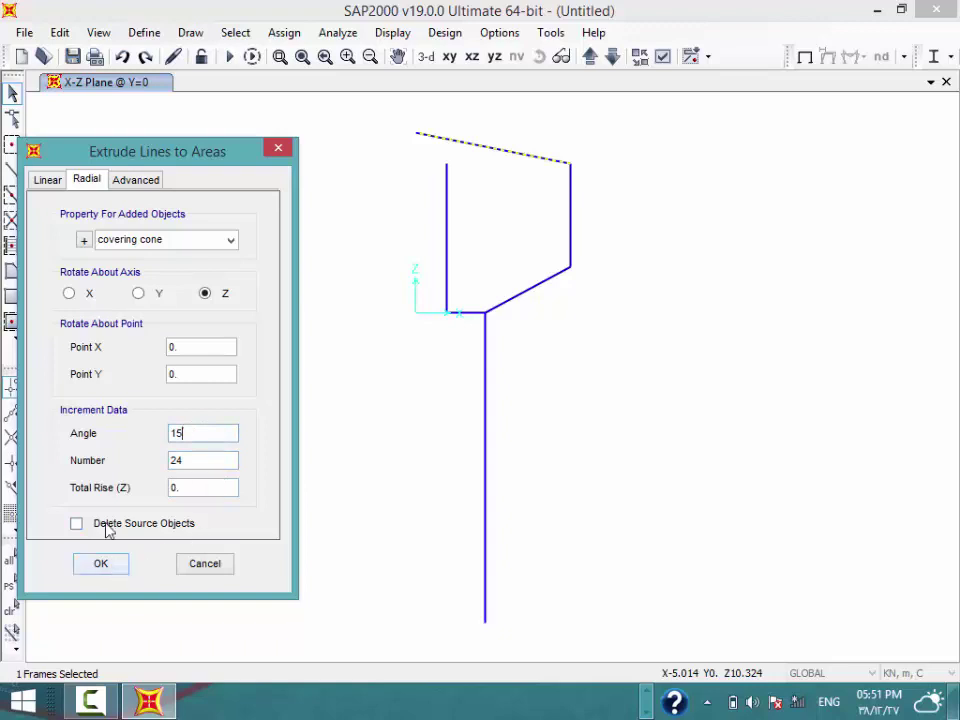
{"action": "left_click", "coordinate": [108, 525]}
{"action": "left_click", "coordinate": [111, 575]}
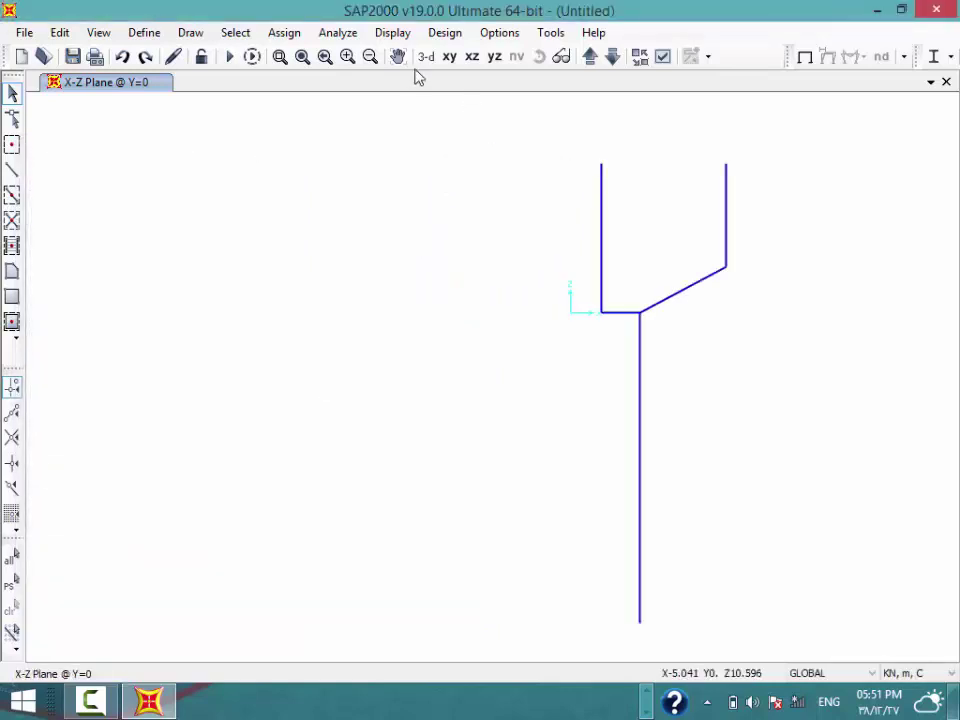
In the X-Z elevation, revolve the outer vertical line into wall-section shells about Z
{"action": "left_click", "coordinate": [424, 57]}
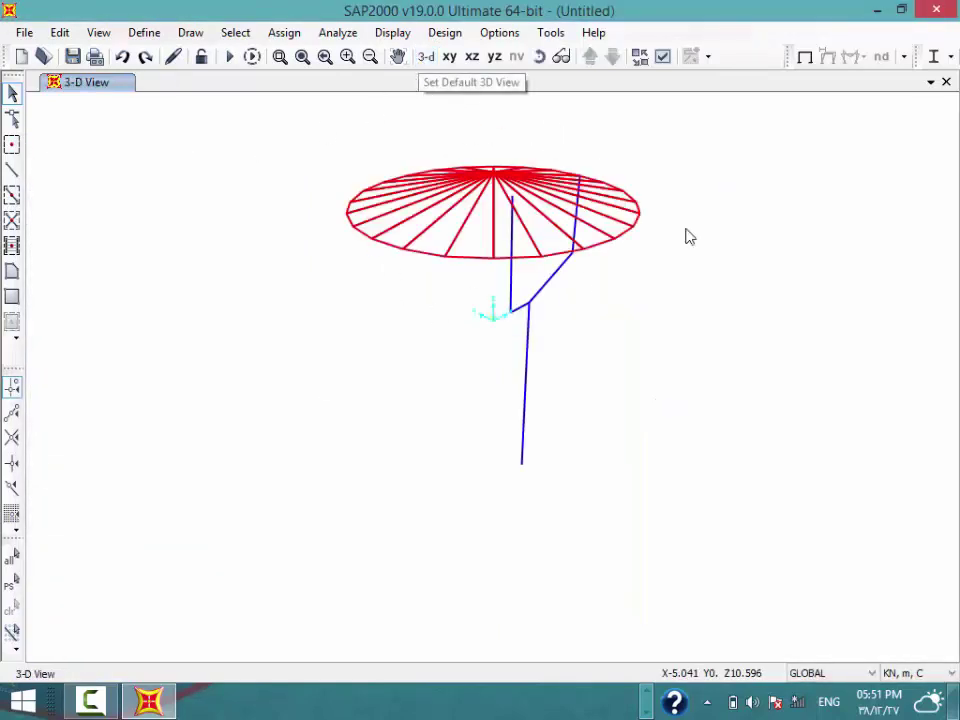
{"action": "left_click", "coordinate": [471, 57]}
{"action": "left_click", "coordinate": [648, 232]}
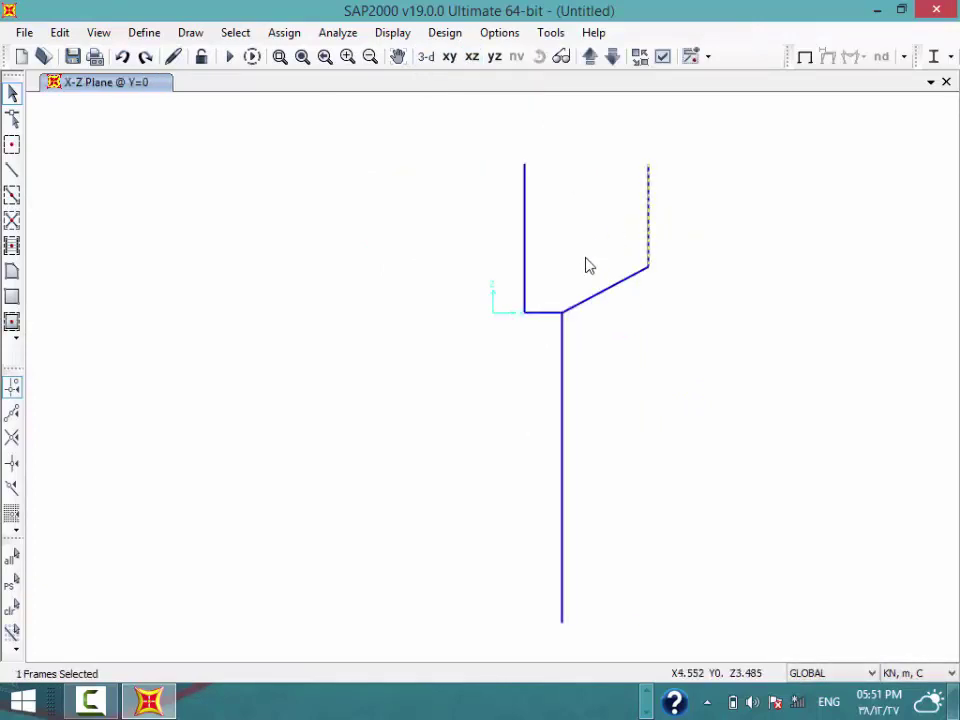
{"action": "left_click", "coordinate": [60, 32]}
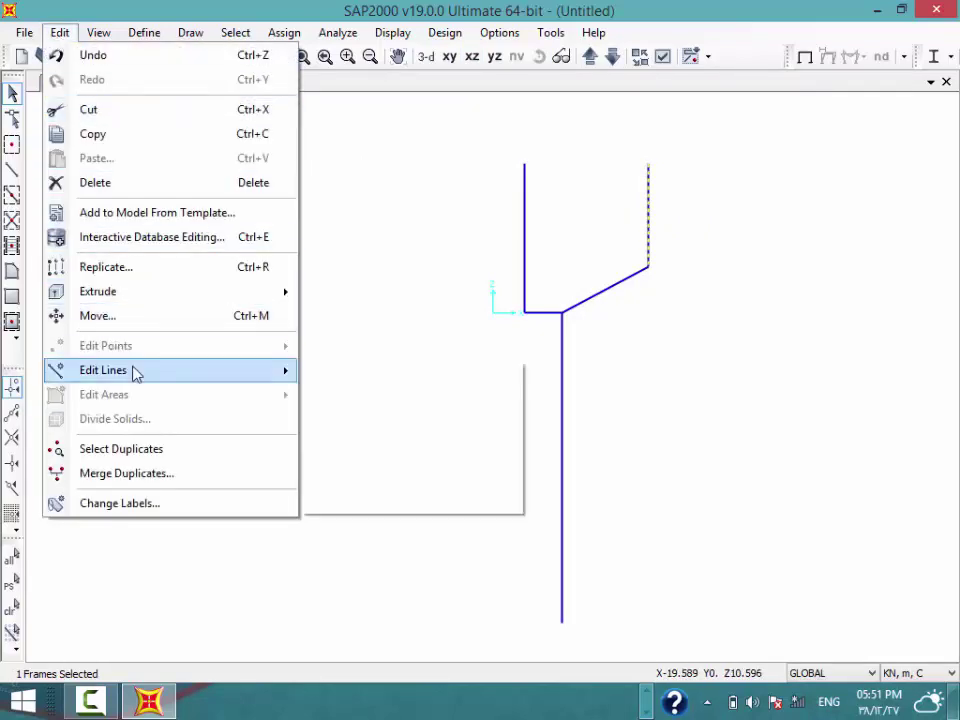
{"action": "mouse_move", "coordinate": [98, 291]}
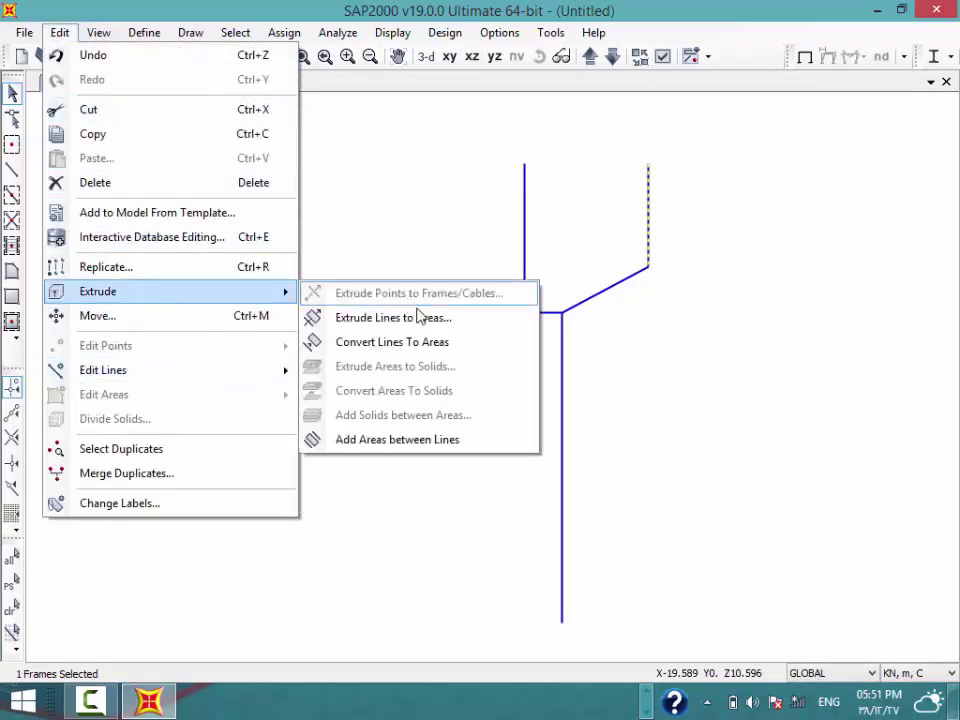
{"action": "left_click", "coordinate": [425, 318]}
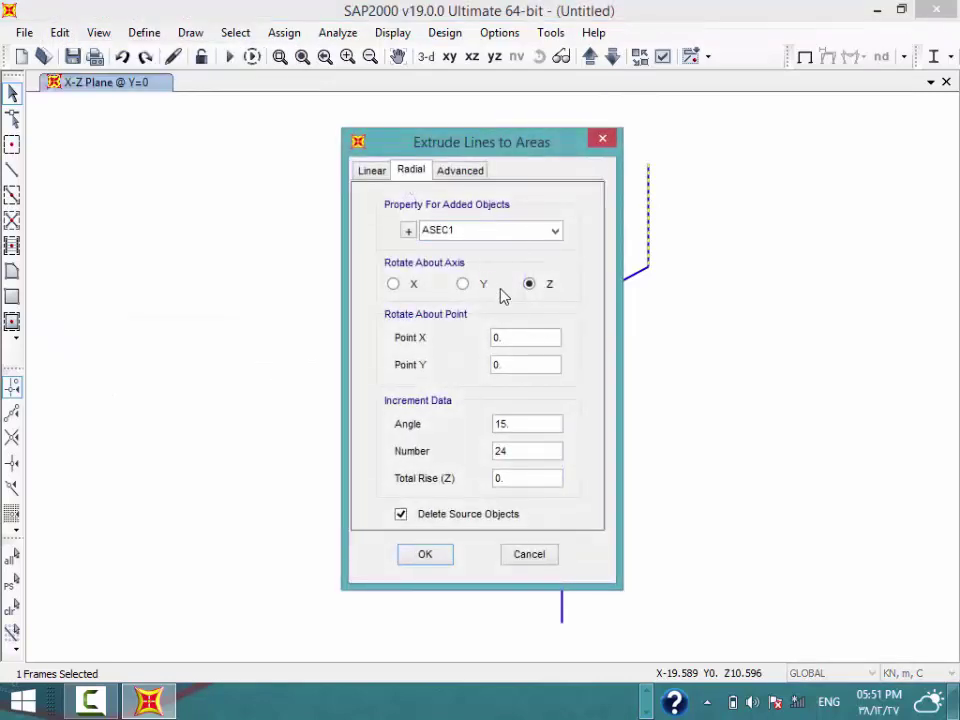
{"action": "left_click", "coordinate": [554, 231]}
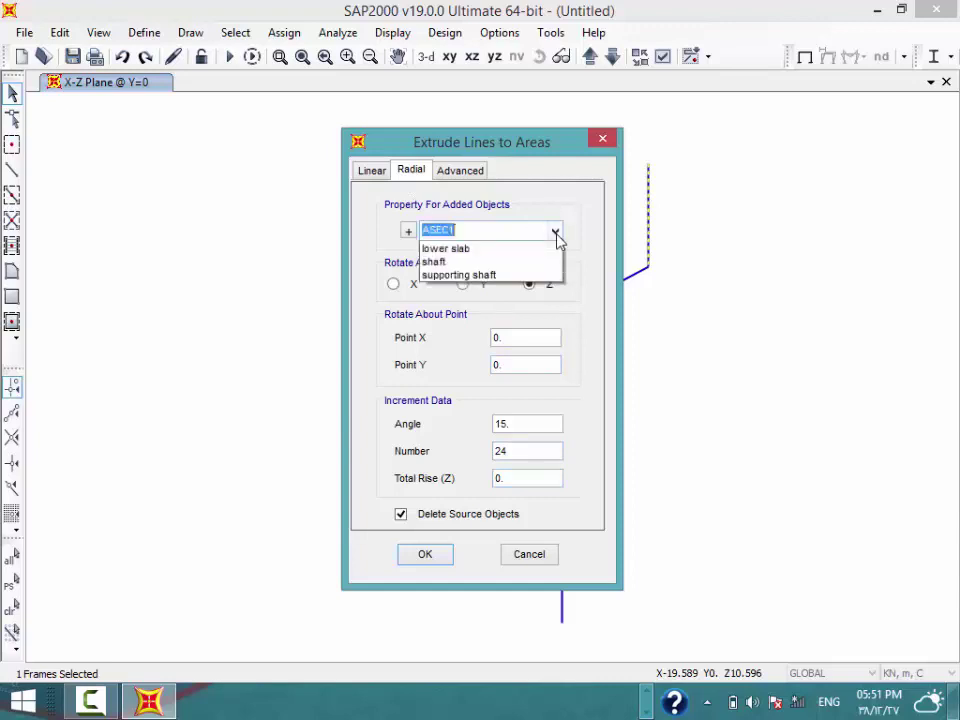
{"action": "left_click", "coordinate": [520, 288]}
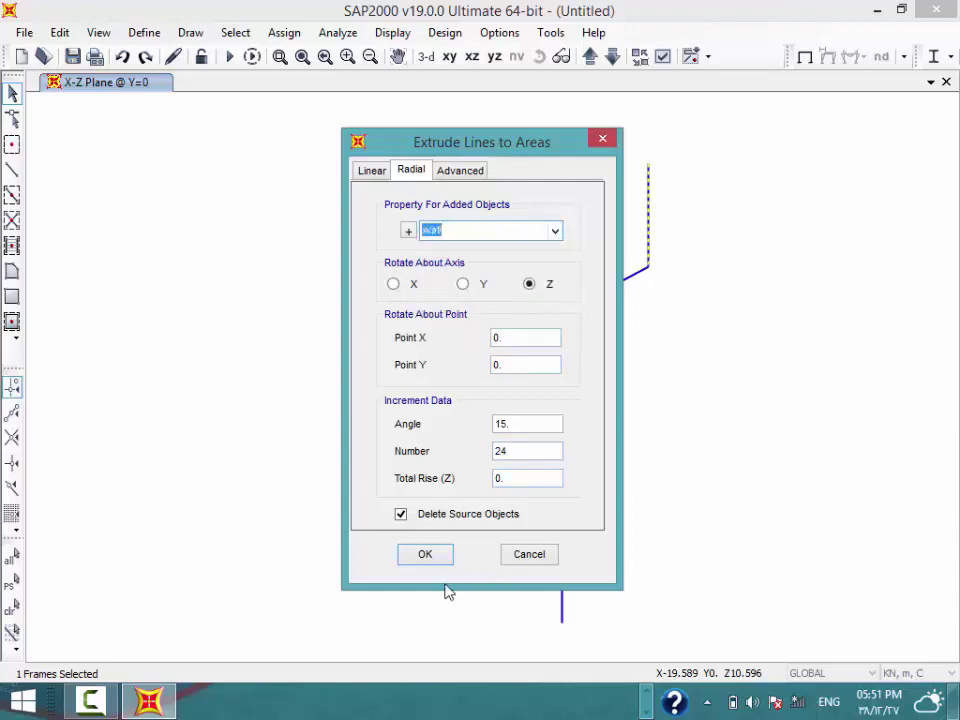
{"action": "left_click", "coordinate": [428, 556]}
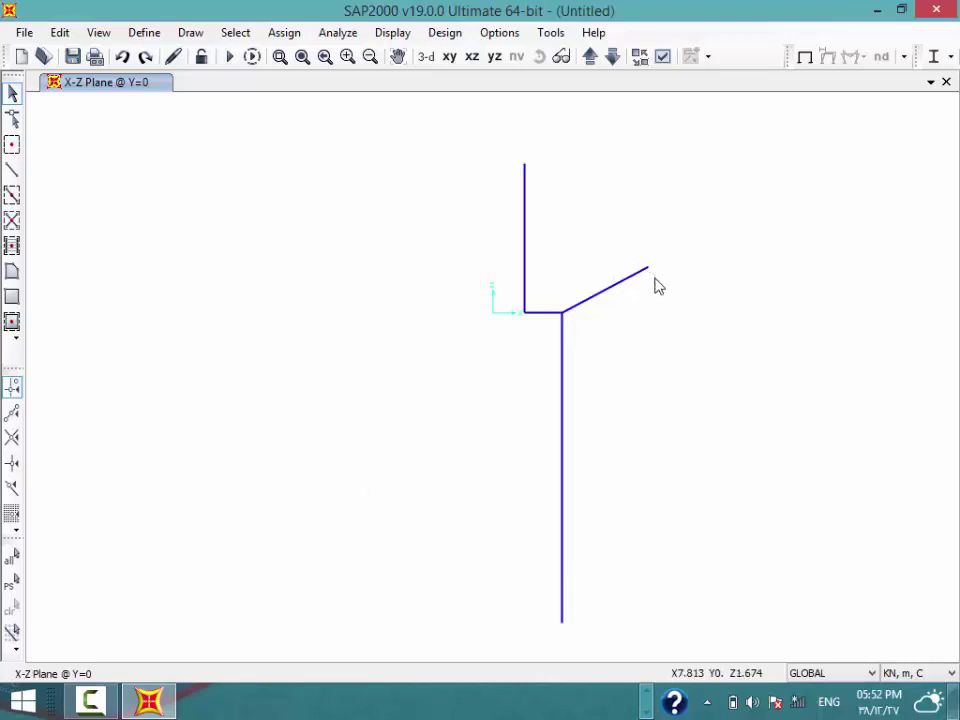
Revolve the sloped bottom line into lower cone shells
{"action": "left_click_drag", "start_coordinate": [635, 325], "coordinate": [594, 296]}
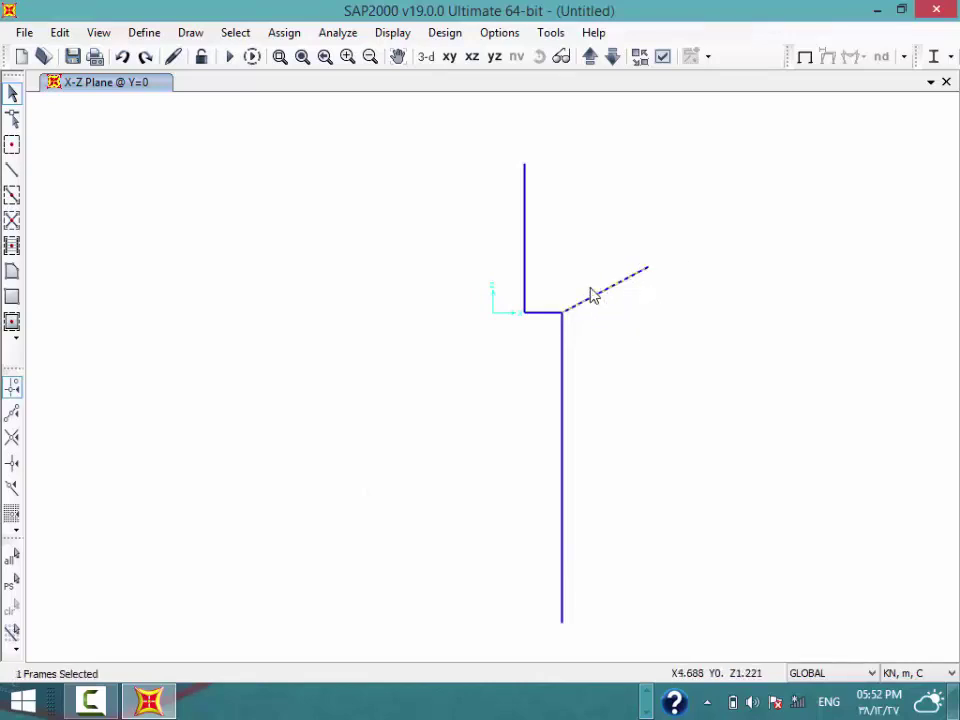
{"action": "left_click", "coordinate": [62, 33]}
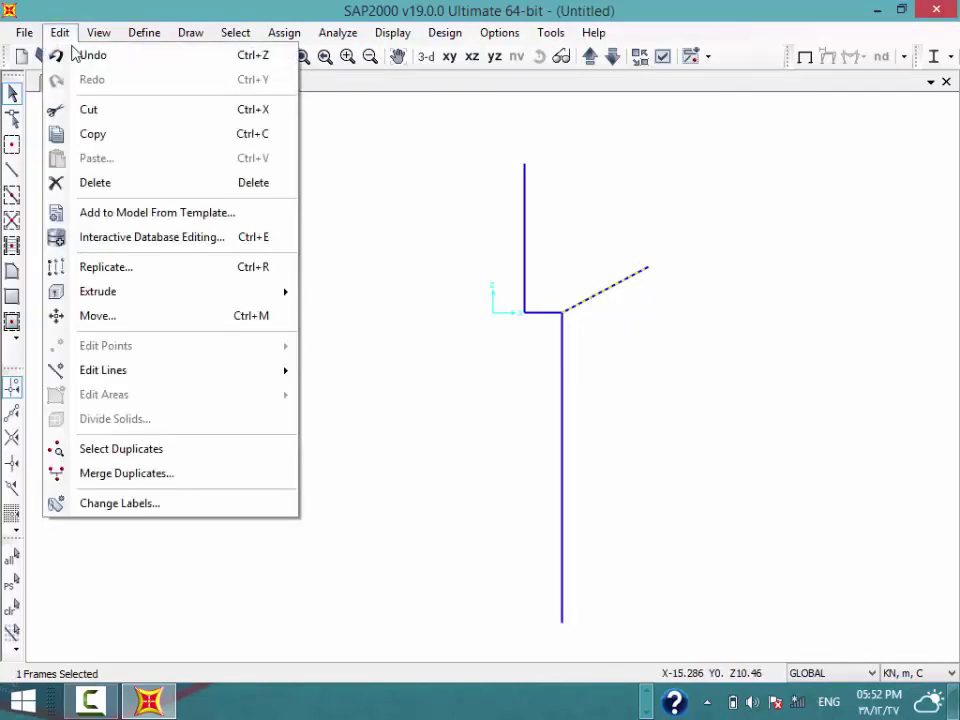
{"action": "mouse_move", "coordinate": [98, 291]}
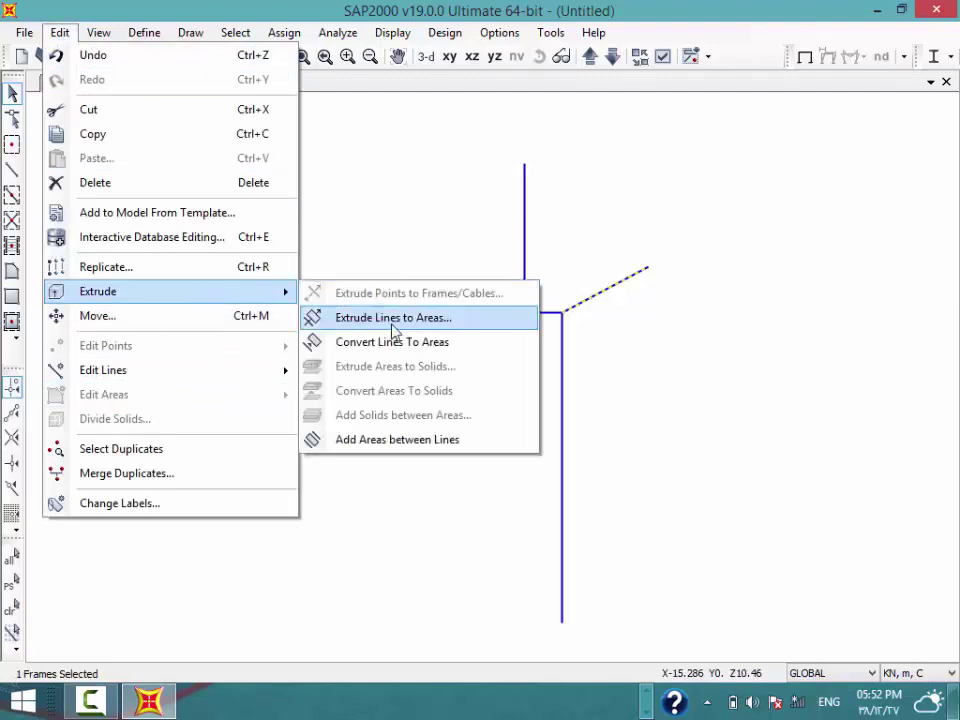
{"action": "left_click", "coordinate": [392, 325]}
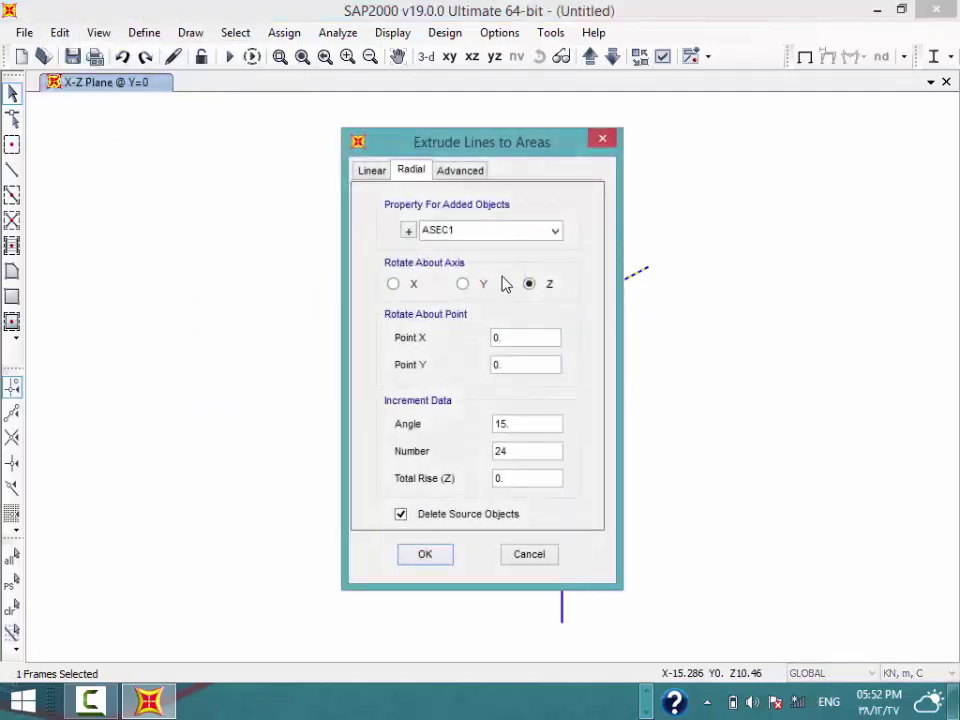
{"action": "left_click", "coordinate": [552, 230]}
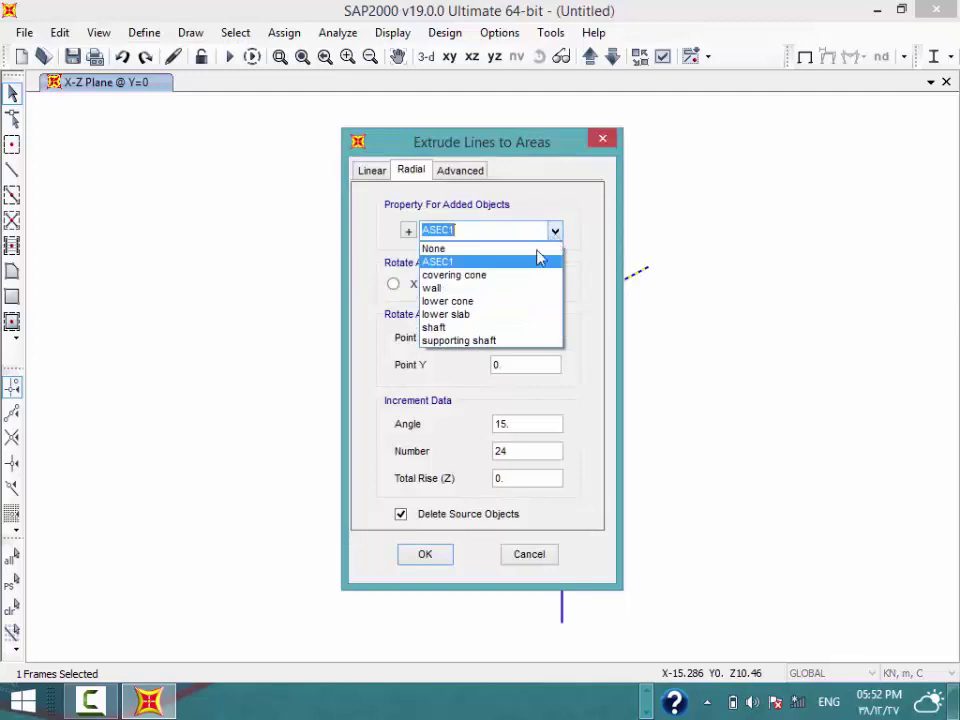
{"action": "left_click", "coordinate": [514, 301]}
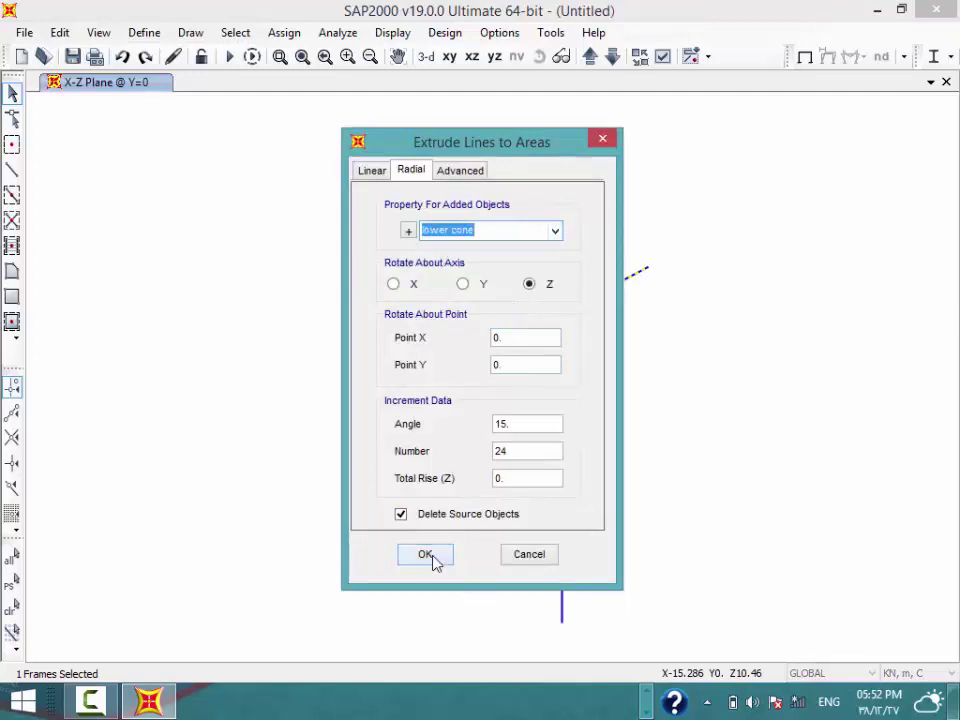
{"action": "left_click", "coordinate": [432, 560]}
Revolve the short horizontal floor segment into lower slab shells
{"action": "left_click_drag", "start_coordinate": [548, 294], "coordinate": [540, 343]}
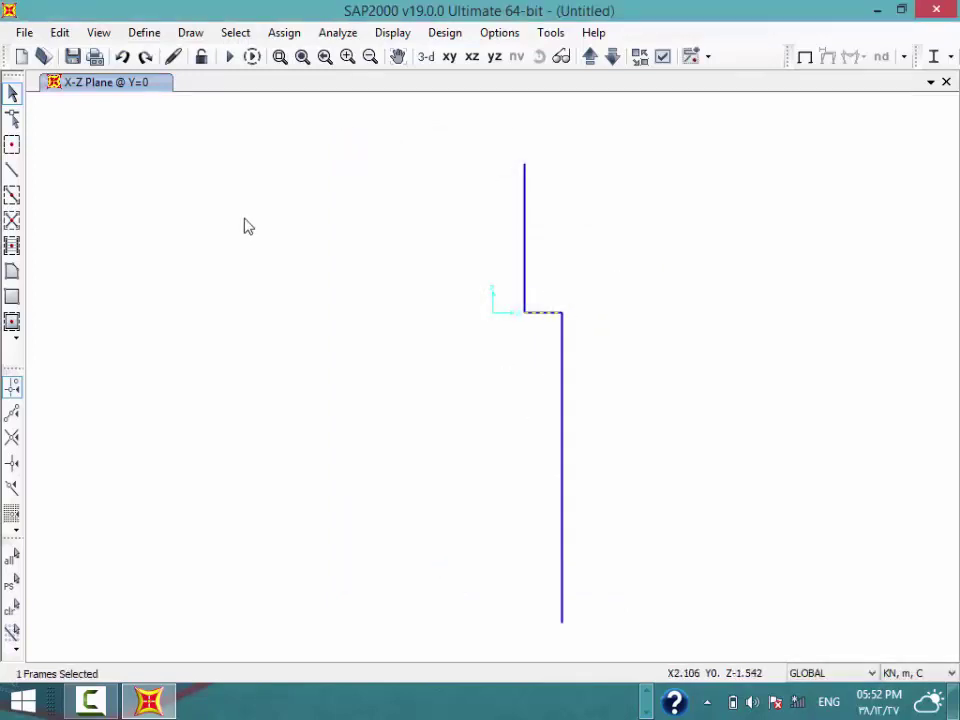
{"action": "left_click", "coordinate": [54, 34]}
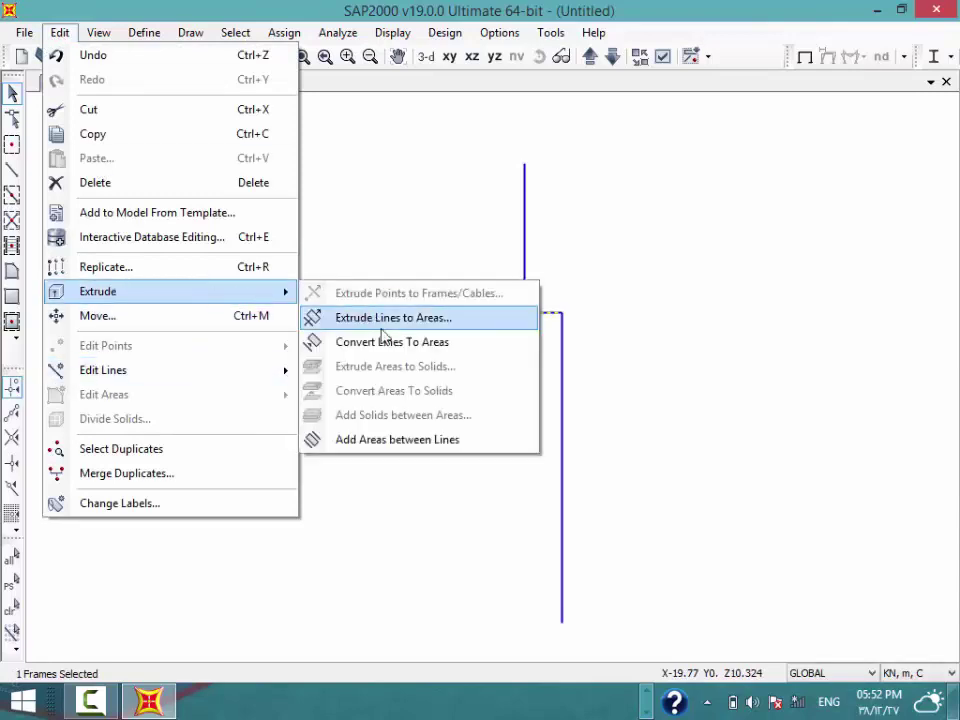
{"action": "left_click", "coordinate": [385, 318]}
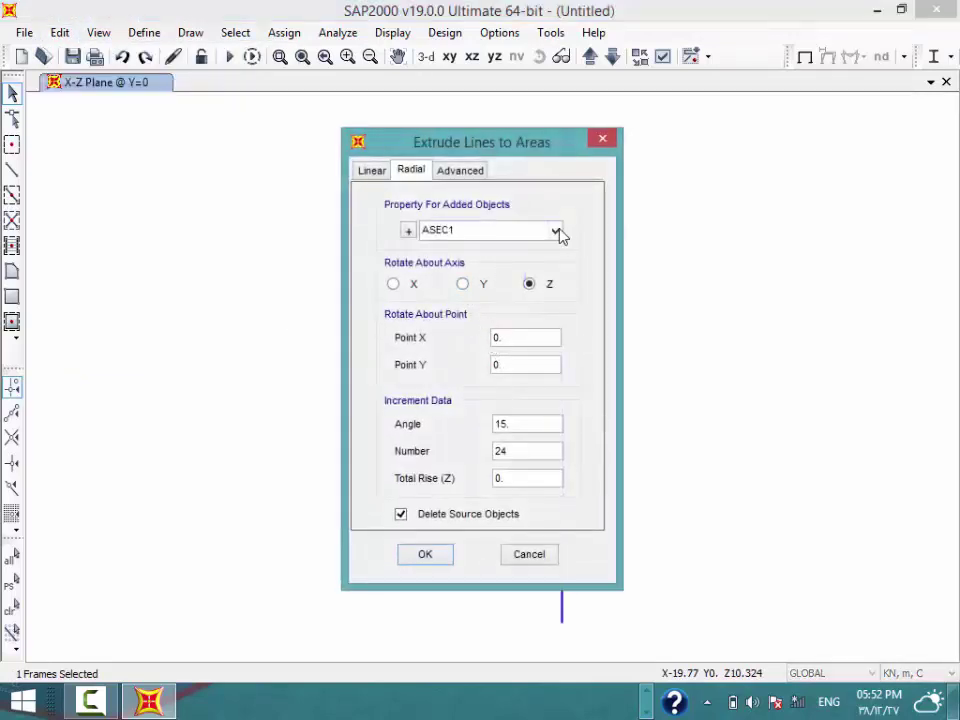
{"action": "left_click", "coordinate": [557, 232]}
{"action": "left_click", "coordinate": [505, 316]}
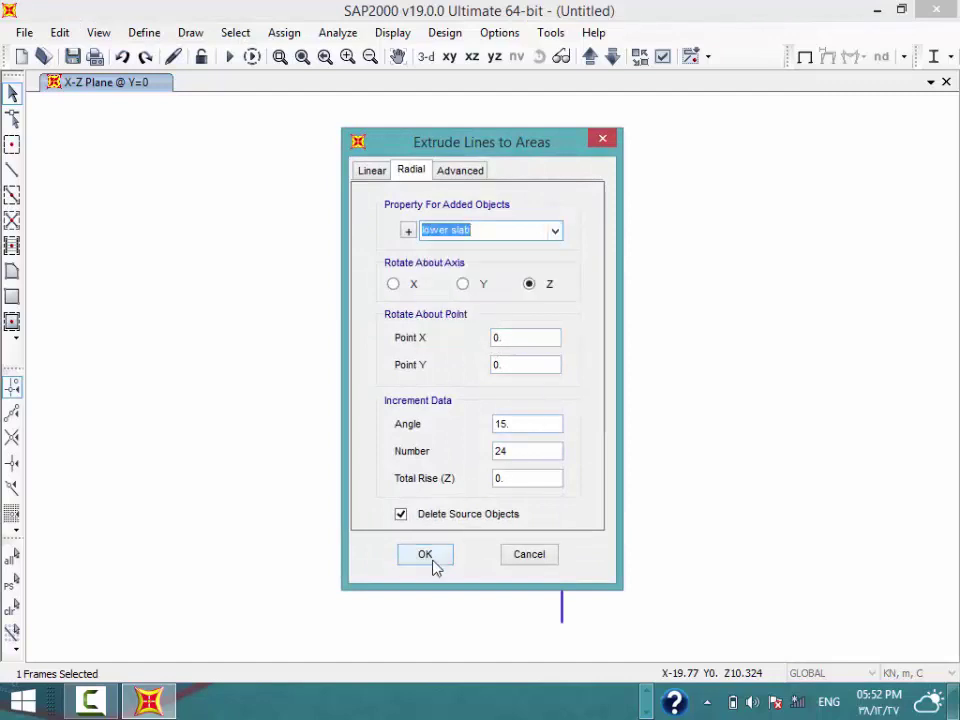
{"action": "left_click", "coordinate": [433, 552]}
Revolve the inner vertical line into shaft shells
{"action": "left_click", "coordinate": [524, 285]}
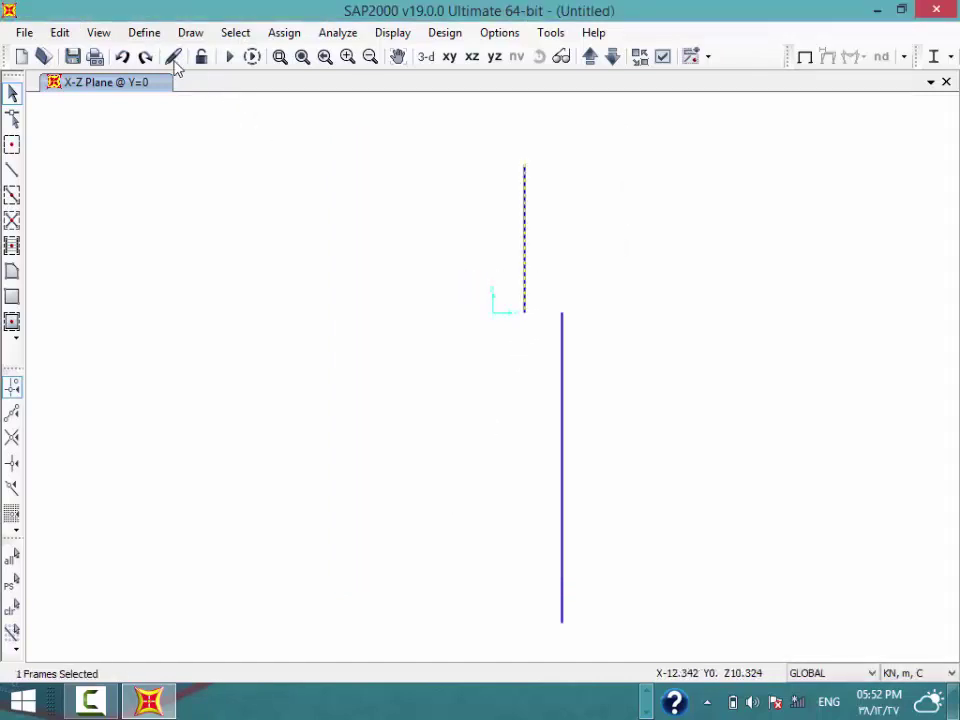
{"action": "left_click", "coordinate": [71, 36]}
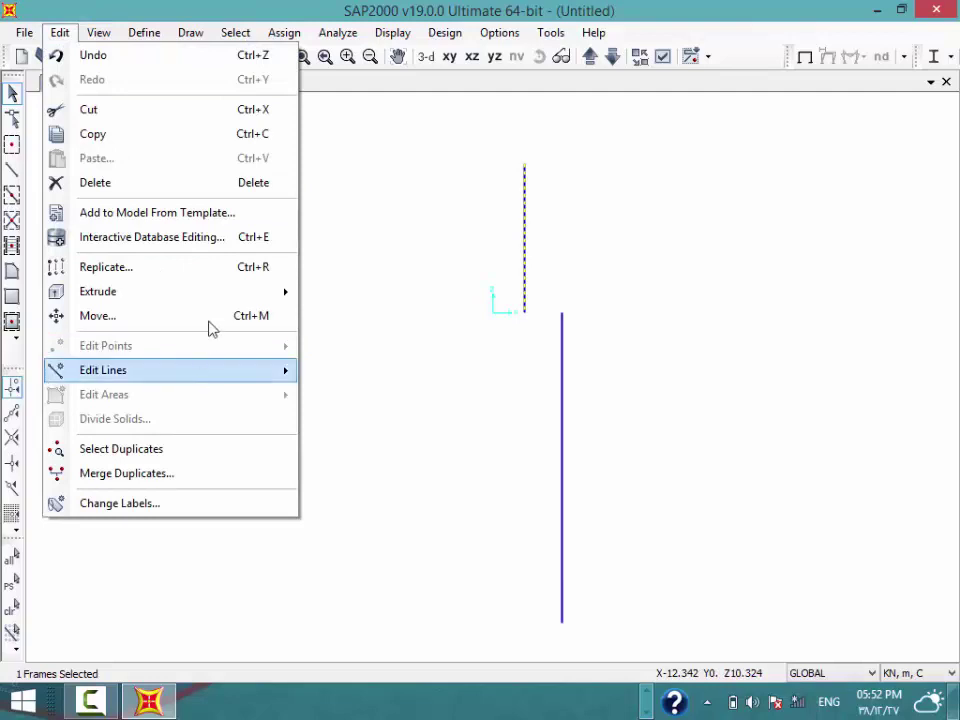
{"action": "mouse_move", "coordinate": [98, 291]}
{"action": "left_click", "coordinate": [371, 316]}
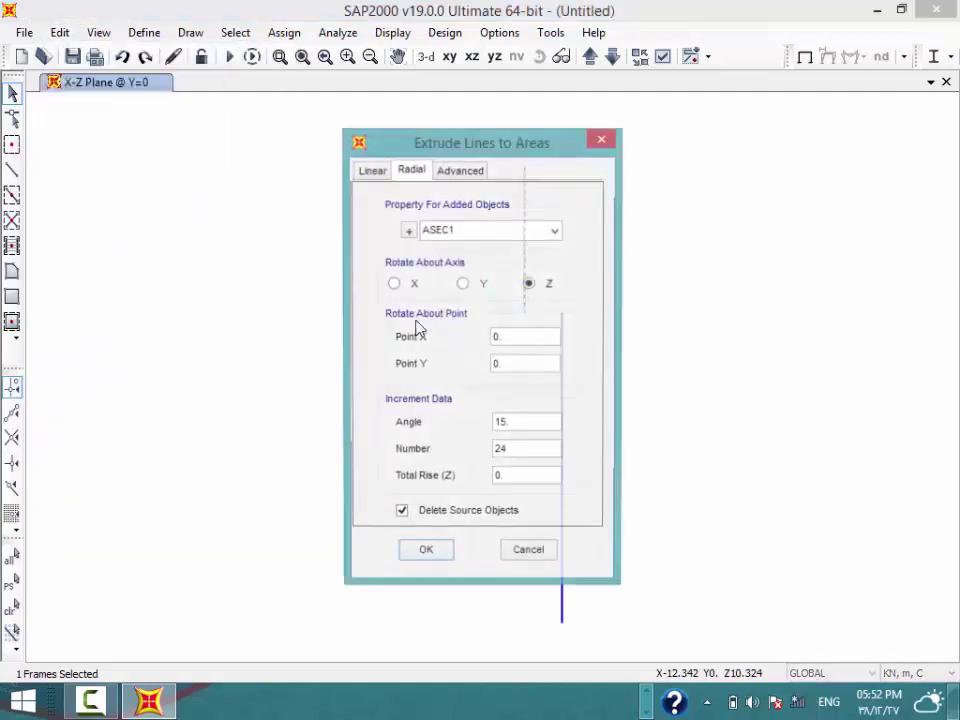
{"action": "left_click", "coordinate": [554, 236]}
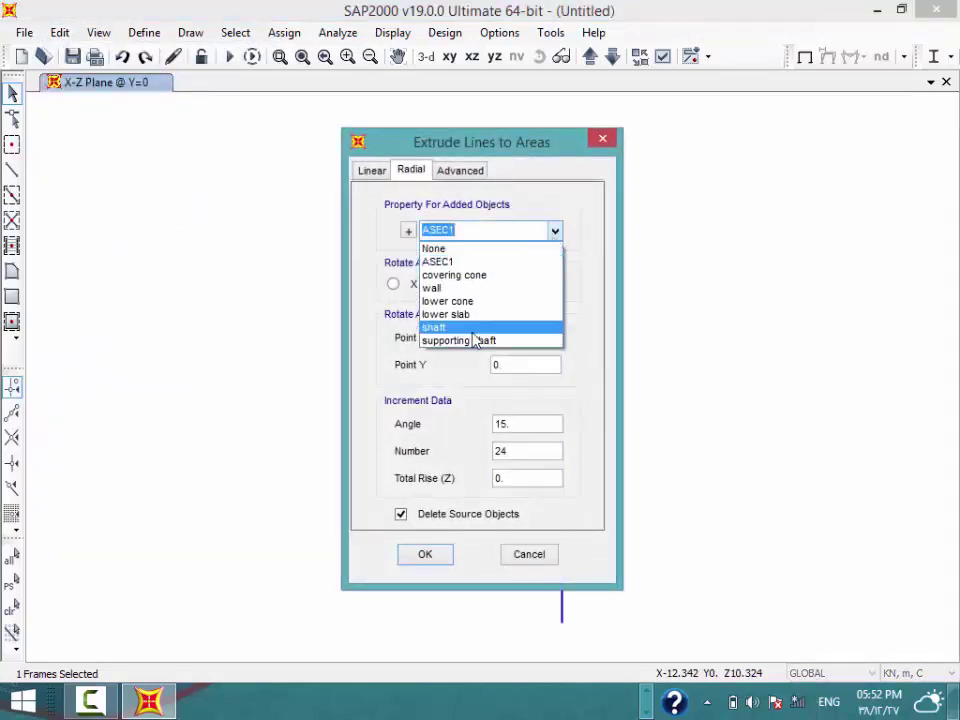
{"action": "left_click", "coordinate": [430, 327]}
{"action": "left_click", "coordinate": [437, 553]}
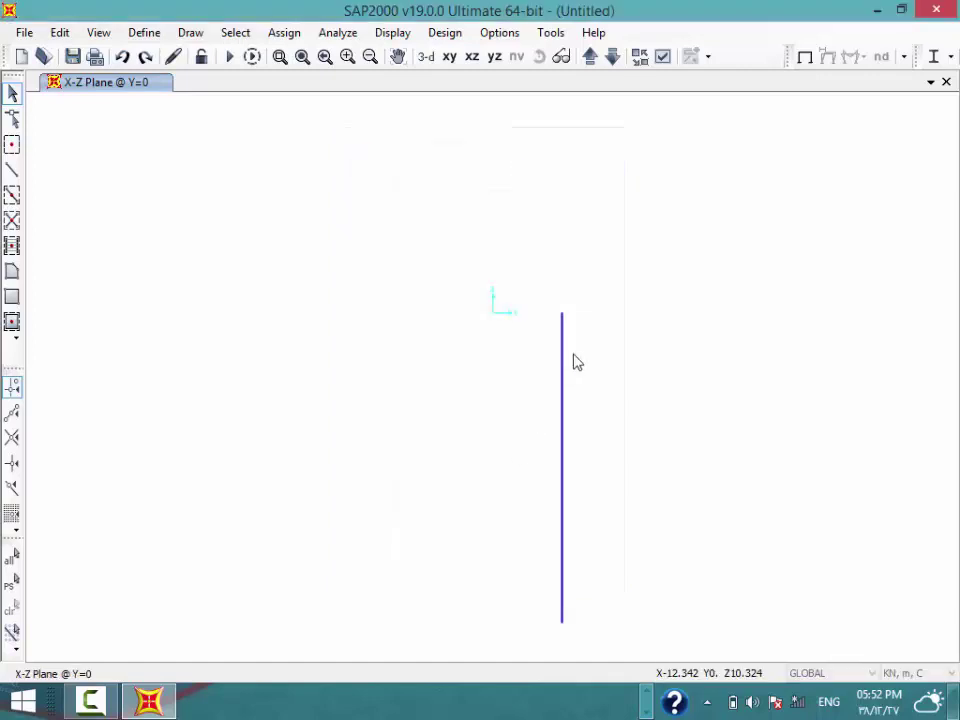
Revolve the bottom support line into shells with the next listed section, then view in 3-D
{"action": "left_click", "coordinate": [59, 33]}
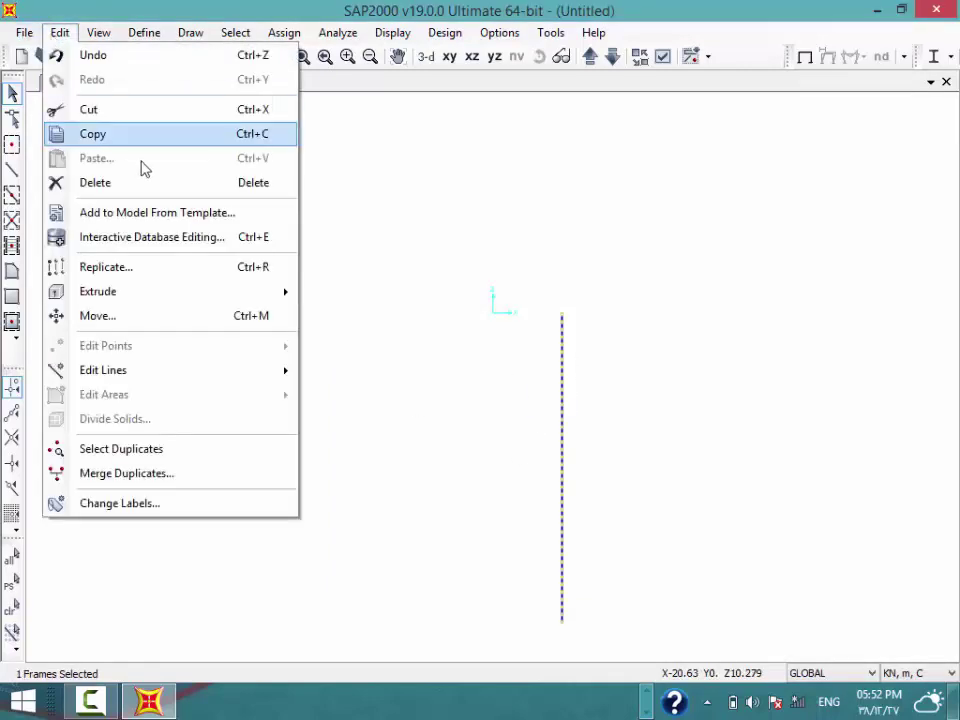
{"action": "left_click", "coordinate": [403, 315]}
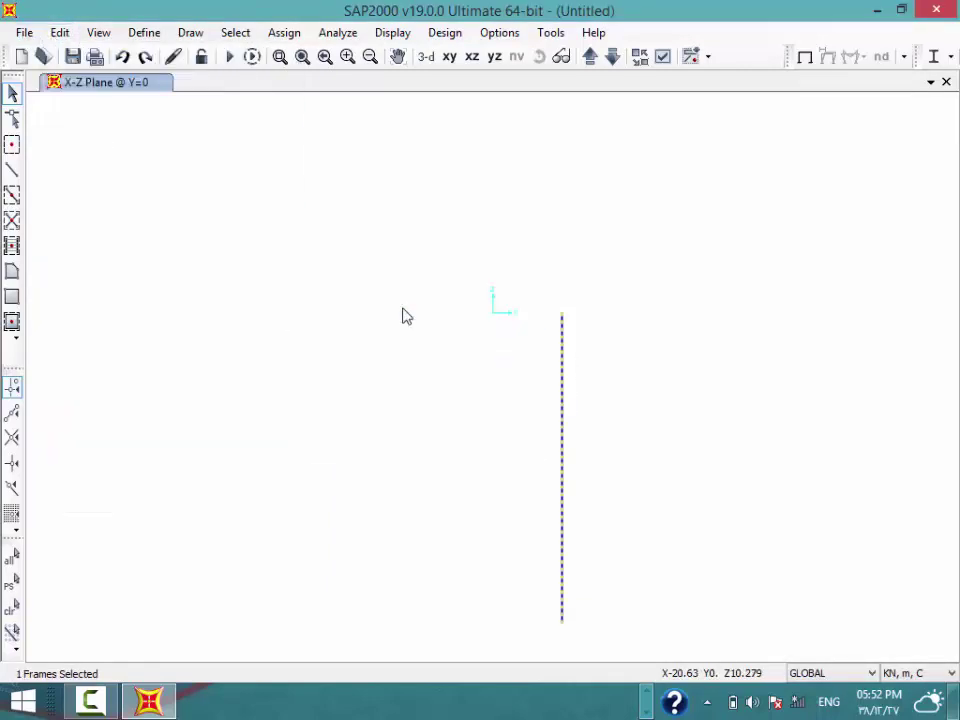
{"action": "left_click", "coordinate": [555, 231]}
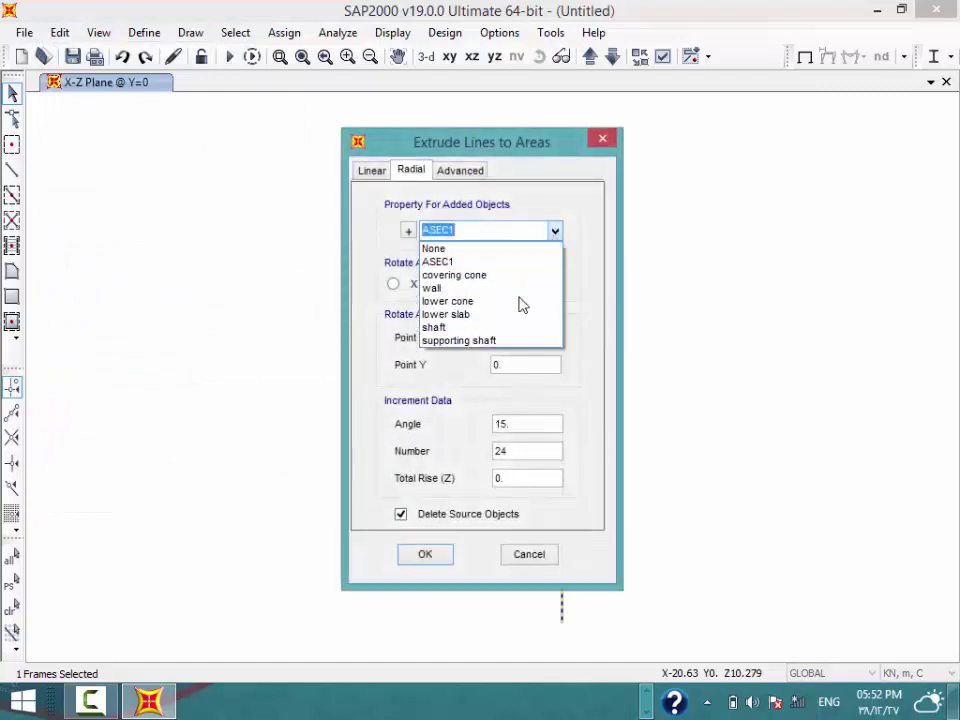
{"action": "key", "text": "Escape"}
{"action": "key", "text": "Down"}
{"action": "left_click", "coordinate": [435, 554]}
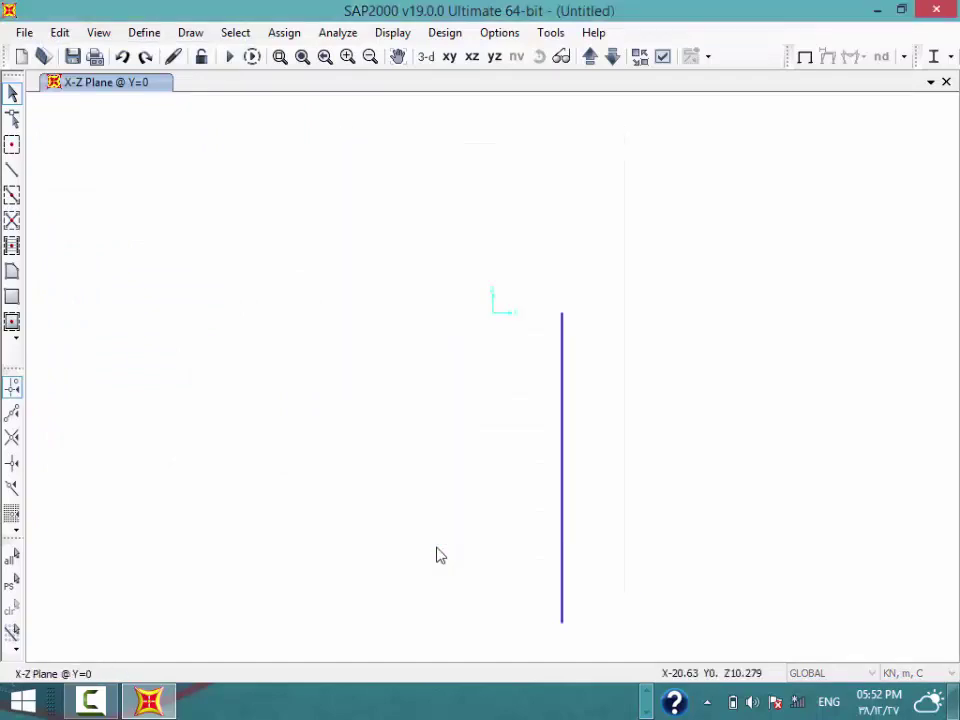
{"action": "left_click", "coordinate": [426, 57]}
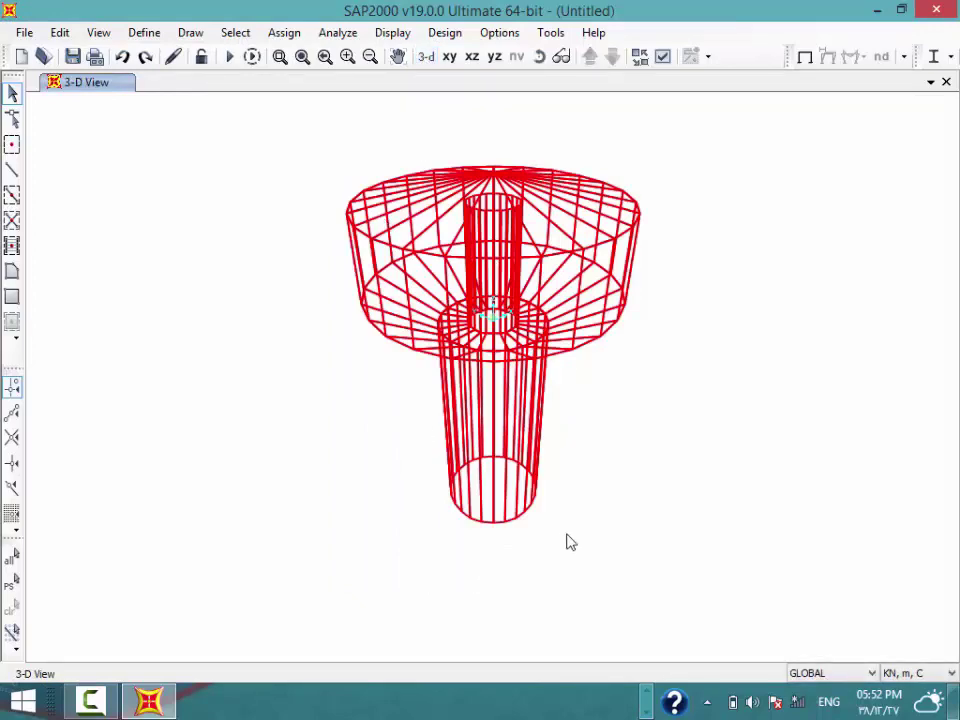
Orbit to inspect the revolved tank, then bring up the Select menu's property options
{"action": "mouse_move", "coordinate": [536, 467]}
{"action": "middle_mouse_down", "text": "shift"}
{"action": "mouse_move", "coordinate": [698, 405]}
{"action": "mouse_move", "coordinate": [840, 519]}
{"action": "mouse_move", "coordinate": [392, 300]}
{"action": "mouse_move", "coordinate": [493, 343]}
{"action": "mouse_move", "coordinate": [315, 422]}
{"action": "mouse_move", "coordinate": [279, 471]}
{"action": "mouse_move", "coordinate": [379, 497]}
{"action": "middle_mouse_up", "text": "shift"}
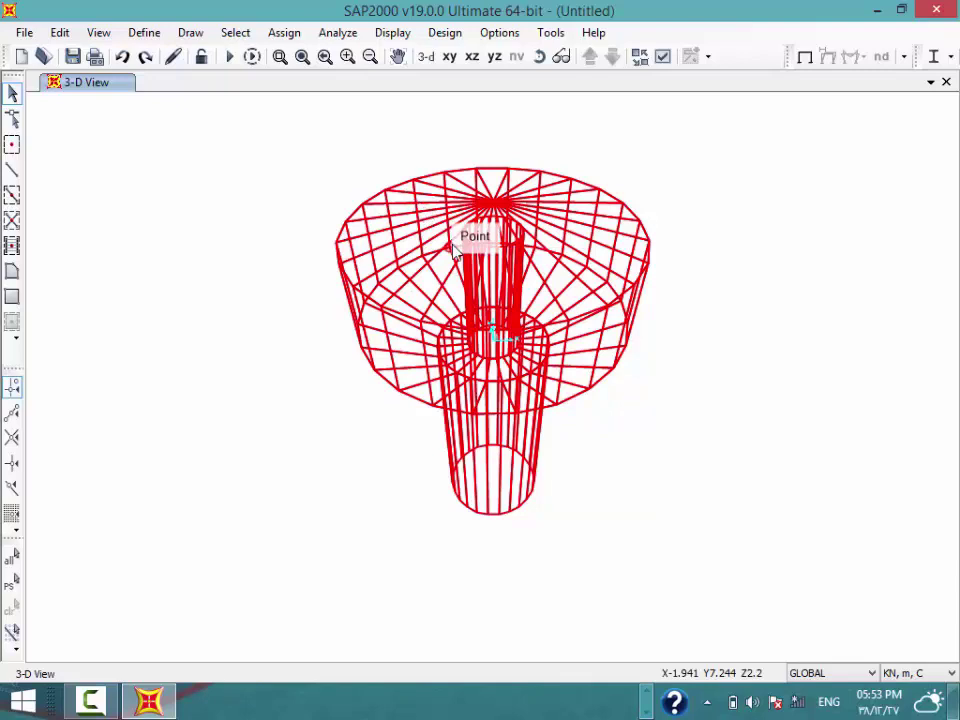
{"action": "left_click", "coordinate": [236, 32]}
{"action": "mouse_move", "coordinate": [265, 55]}
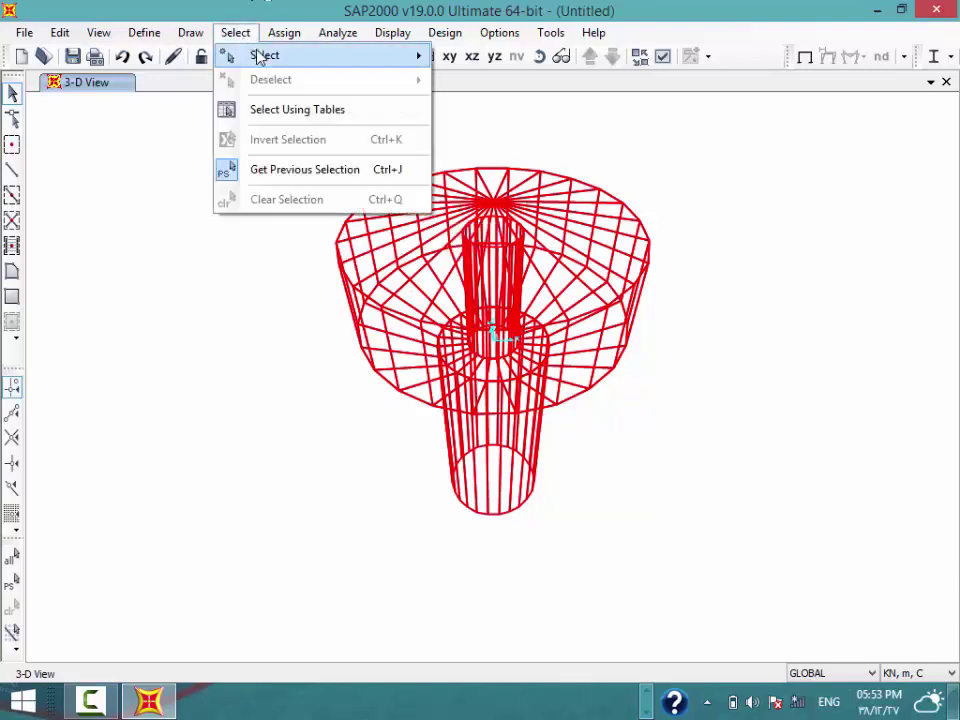
{"action": "mouse_move", "coordinate": [494, 220]}
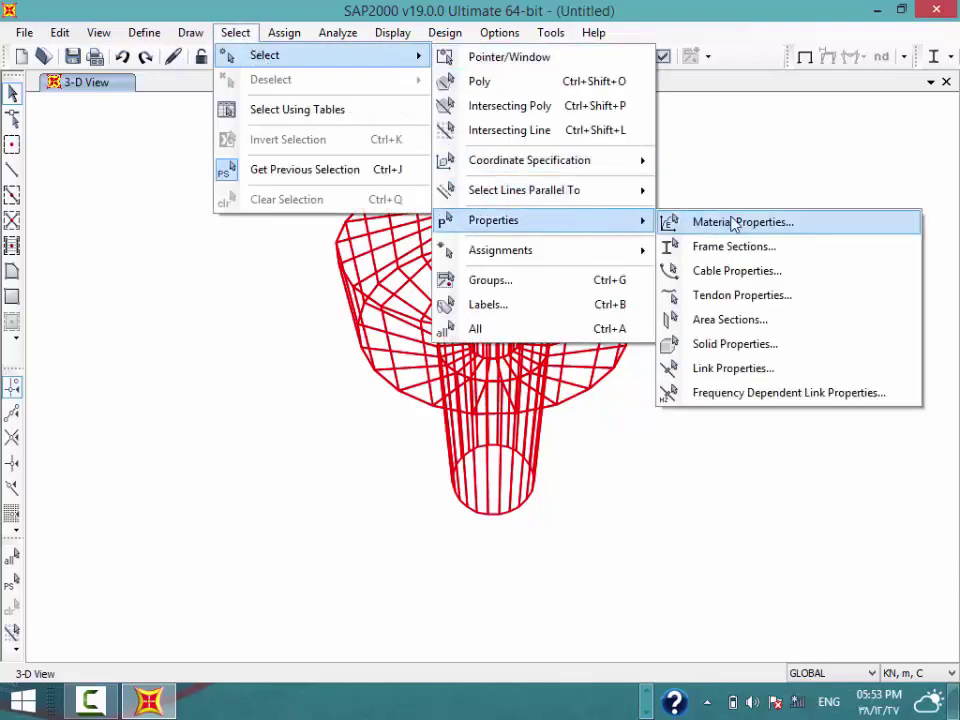
{"action": "left_click", "coordinate": [776, 322]}
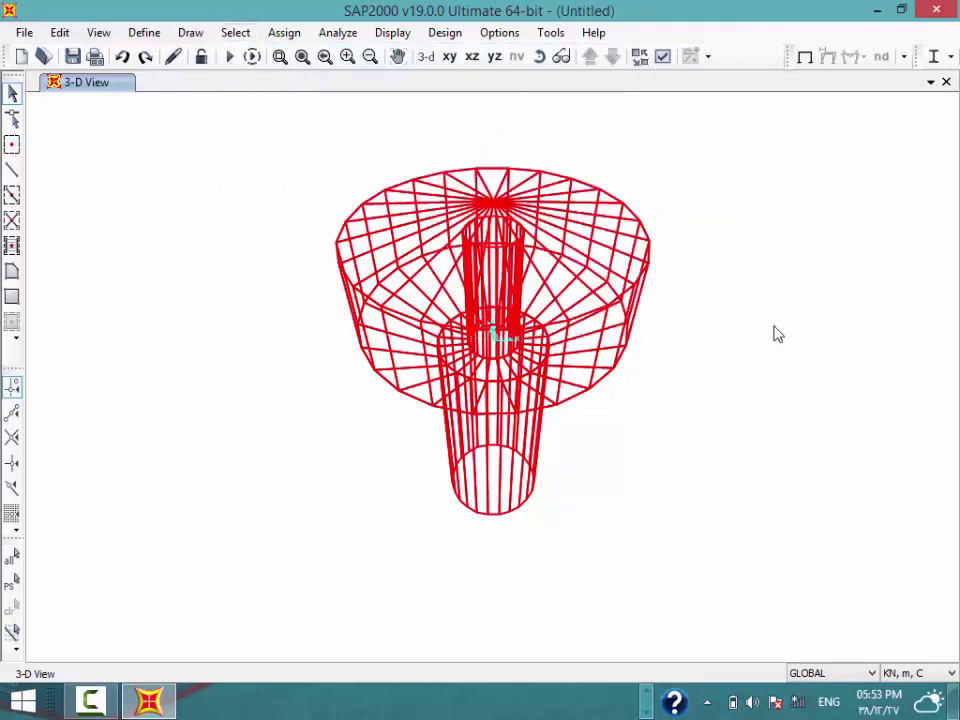
{"action": "left_click", "coordinate": [385, 270]}
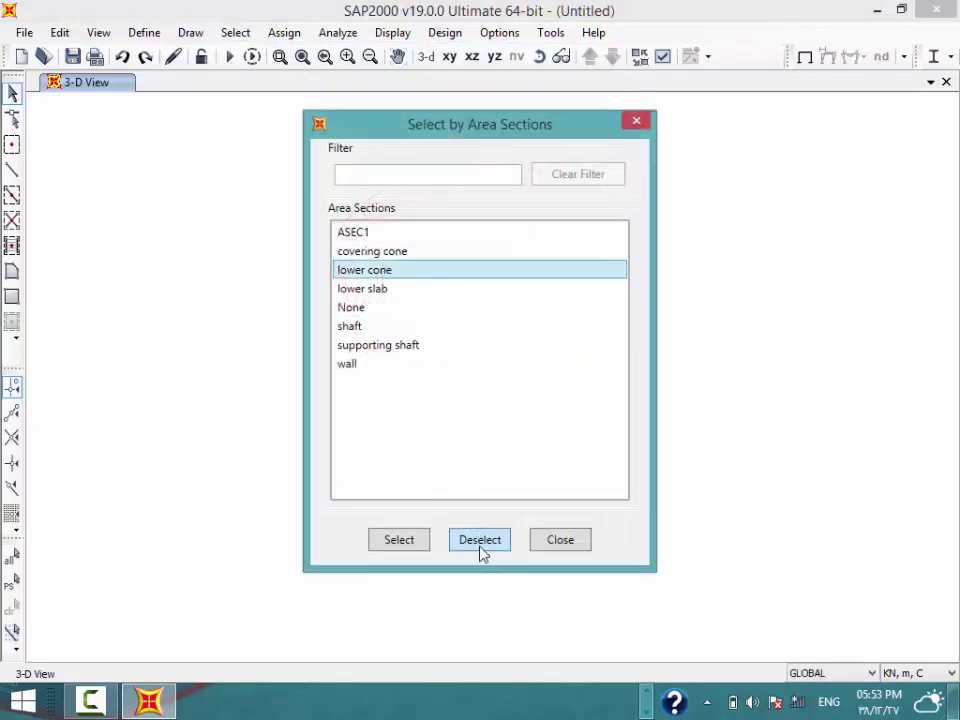
{"action": "left_click", "coordinate": [399, 539]}
{"action": "left_click_drag", "start_coordinate": [5, 151], "coordinate": [18, 112]}
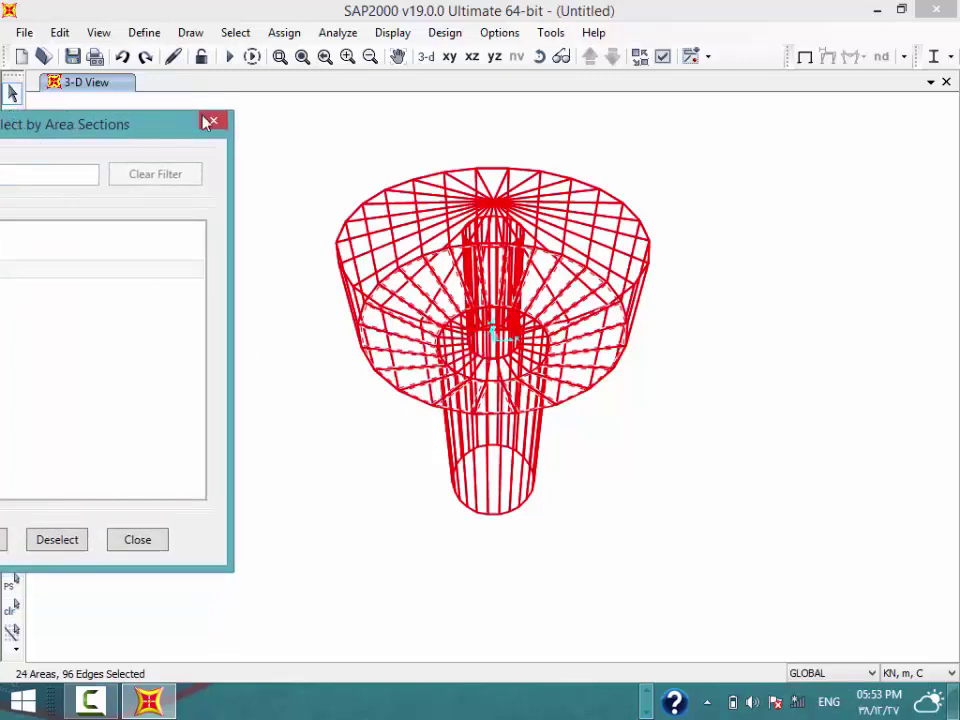
{"action": "left_click_drag", "start_coordinate": [195, 123], "coordinate": [343, 115]}
{"action": "left_click", "coordinate": [204, 532]}
{"action": "left_click", "coordinate": [106, 322]}
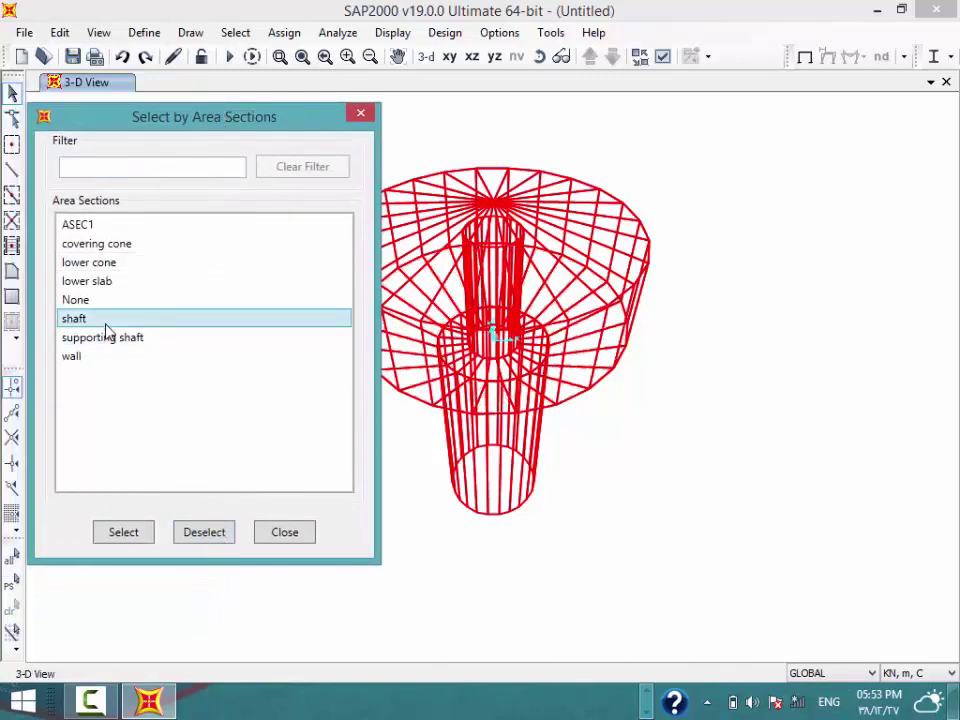
{"action": "left_click", "coordinate": [118, 535]}
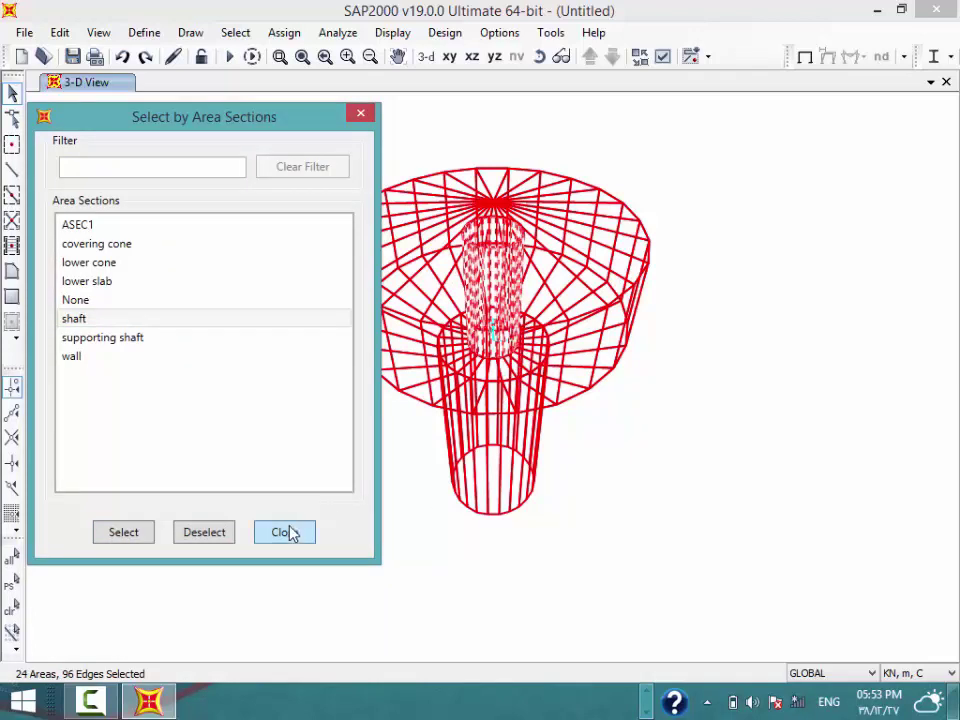
{"action": "left_click", "coordinate": [229, 533]}
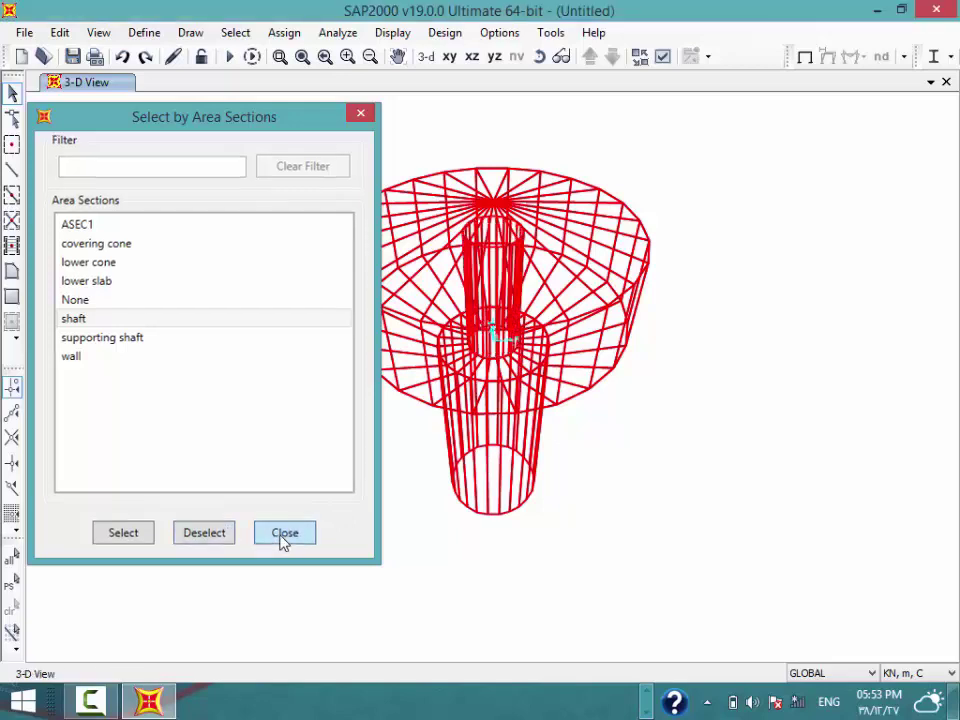
{"action": "left_click", "coordinate": [281, 535]}
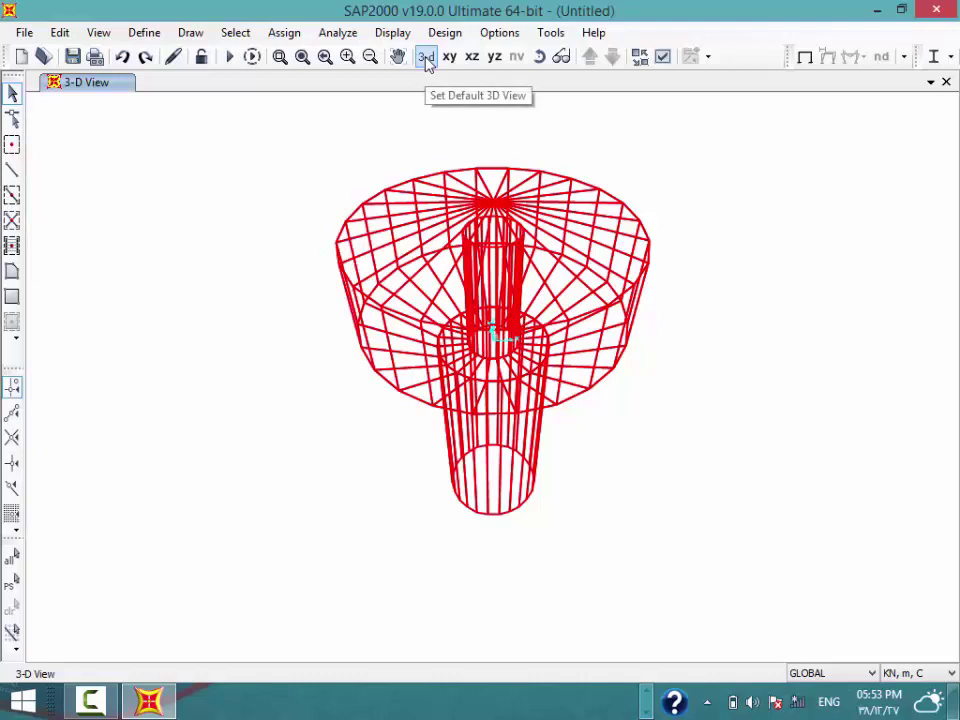
Set the 3D view to XY with Aperture 0, then window-select the tank's upper-right quarter
{"action": "left_click", "coordinate": [98, 32]}
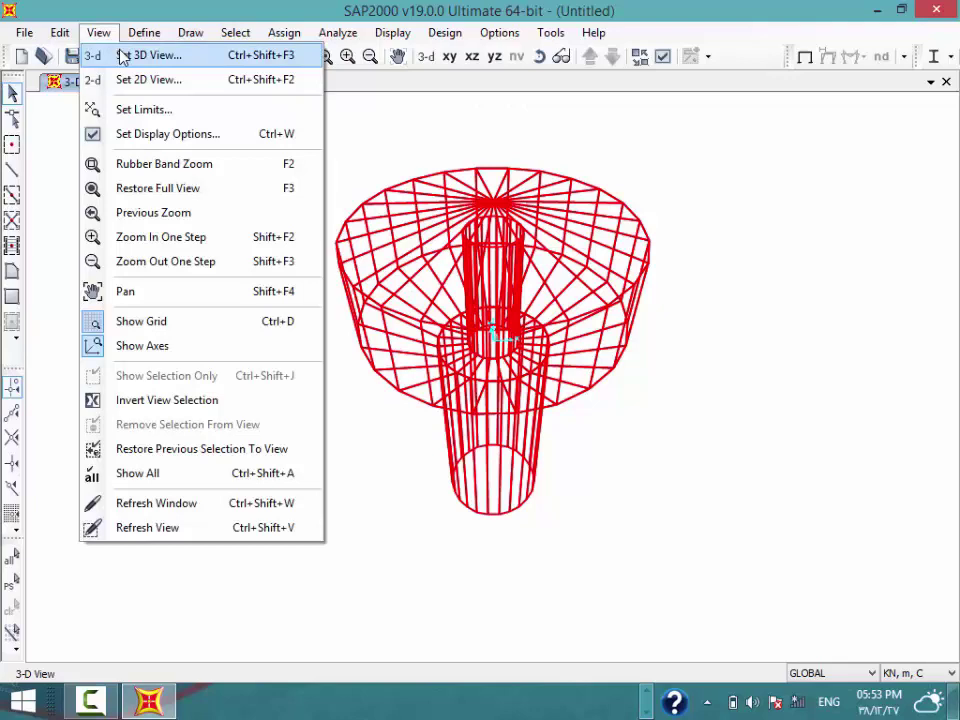
{"action": "left_click", "coordinate": [122, 56]}
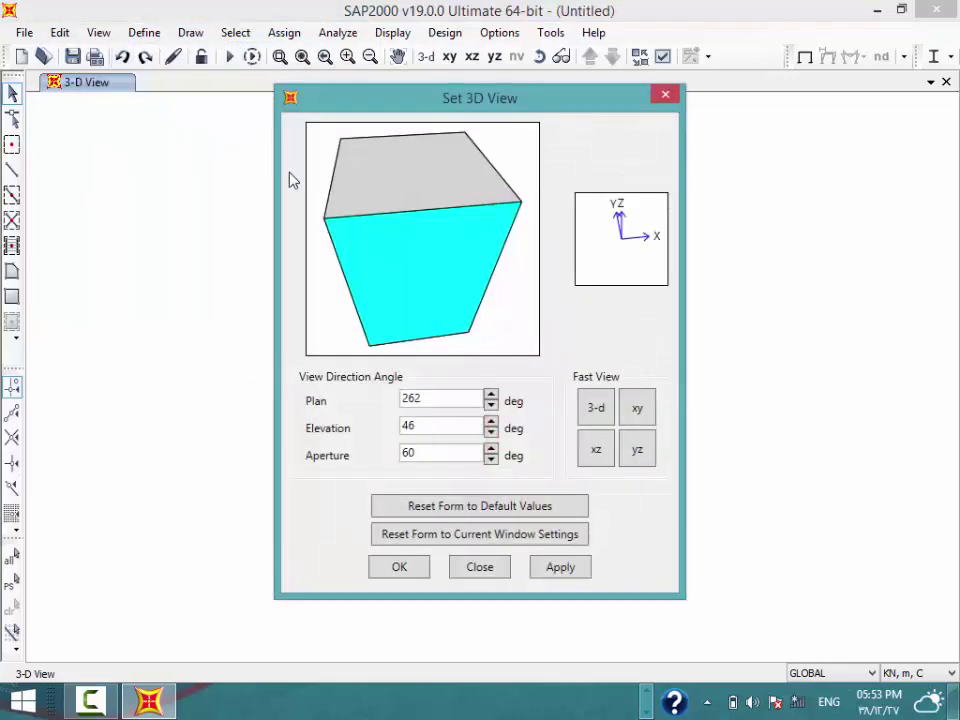
{"action": "left_click", "coordinate": [626, 420]}
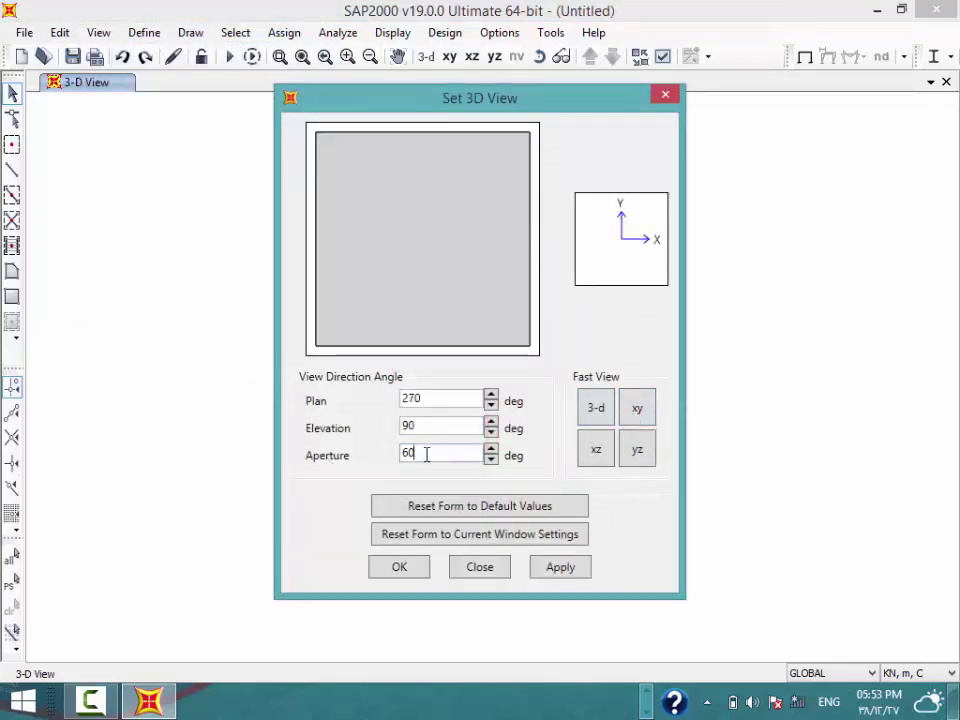
{"action": "key", "text": "BackSpace"}
{"action": "key", "text": "BackSpace"}
{"action": "type", "text": "0"}
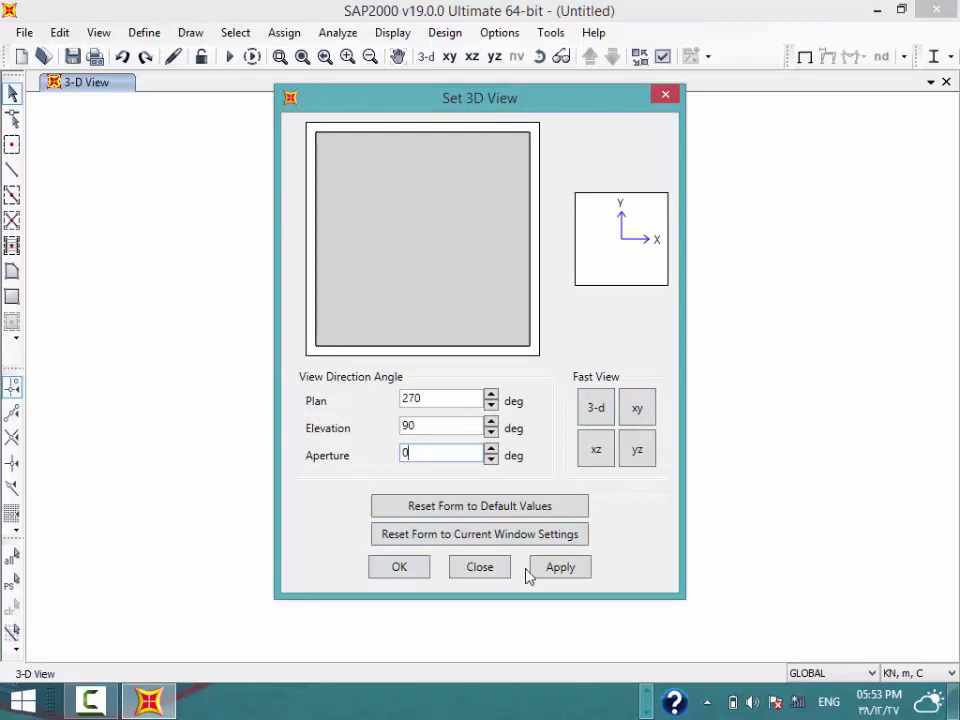
{"action": "left_click", "coordinate": [545, 569]}
{"action": "left_click", "coordinate": [400, 568]}
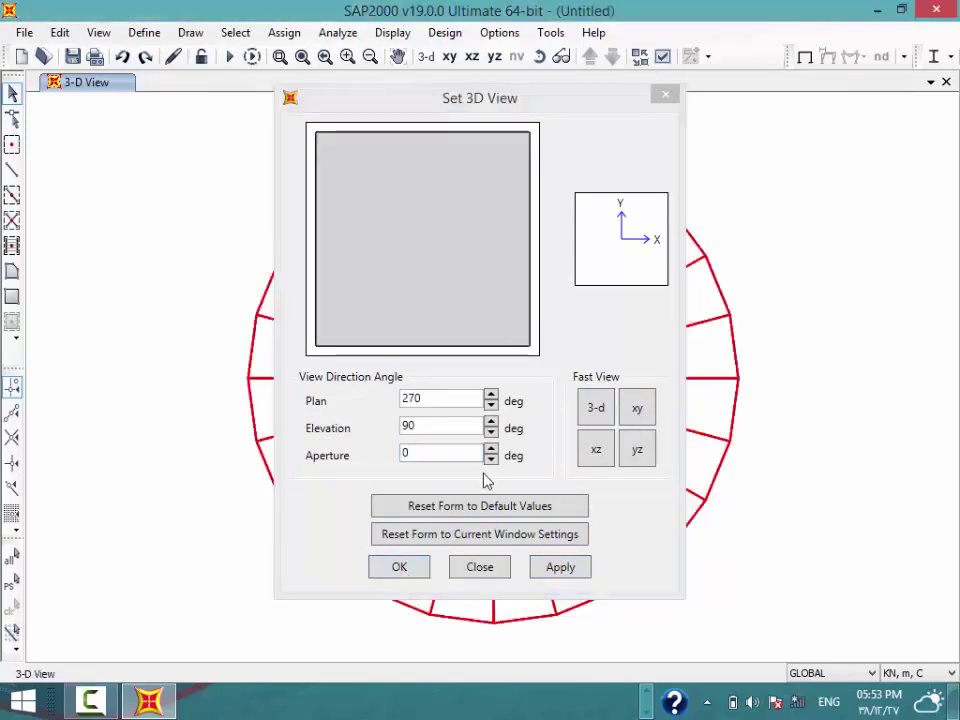
{"action": "mouse_move", "coordinate": [770, 152]}
{"action": "left_mouse_down"}
{"action": "mouse_move", "coordinate": [501, 378]}
{"action": "mouse_move", "coordinate": [494, 372]}
{"action": "left_mouse_up"}
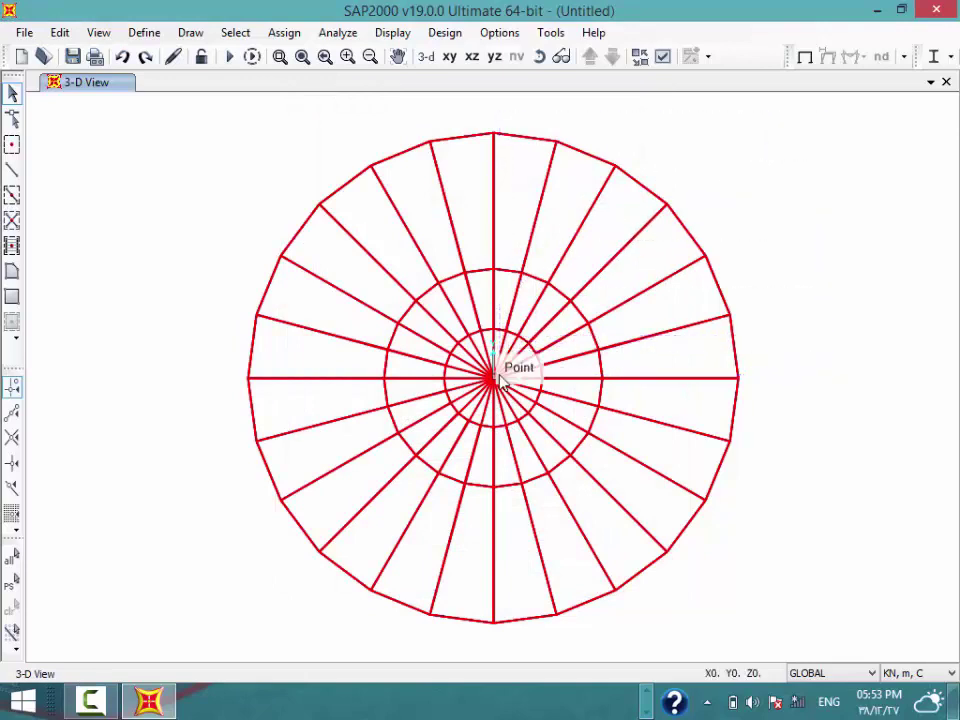
Show only the selected quarter and orbit it to a tilted 3-D angle
{"action": "left_click", "coordinate": [98, 33]}
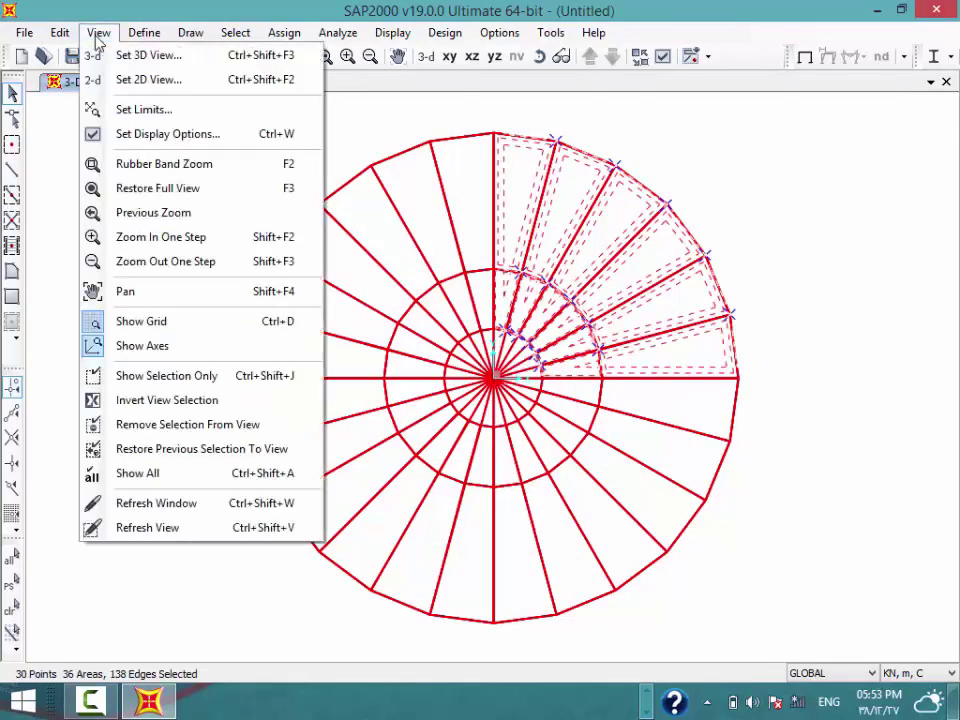
{"action": "left_click", "coordinate": [208, 386]}
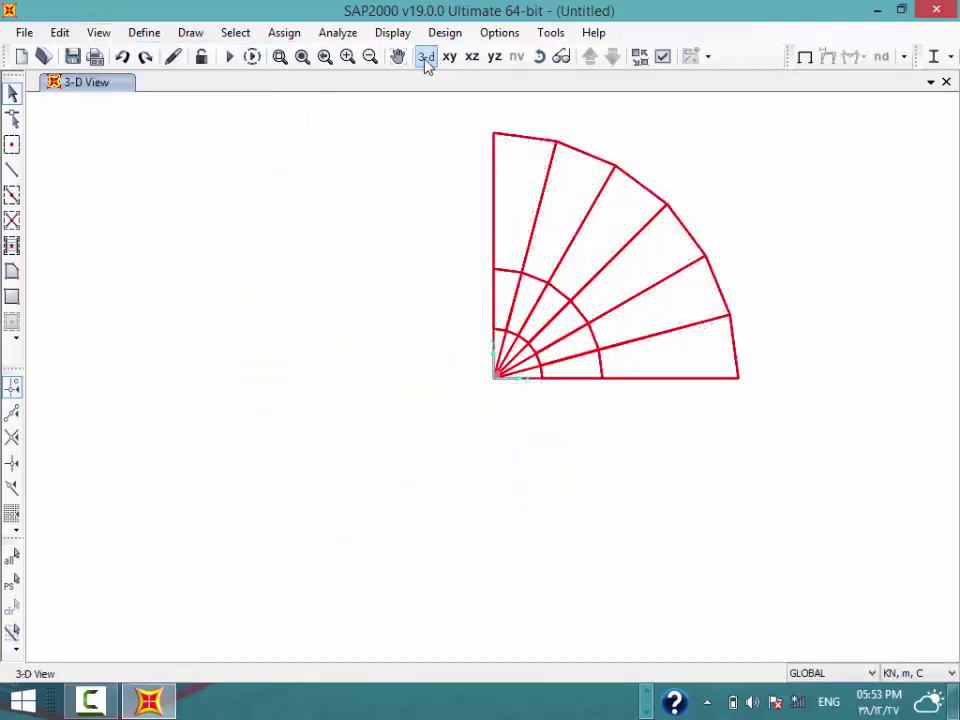
{"action": "left_click", "coordinate": [427, 57]}
{"action": "mouse_move", "coordinate": [561, 396]}
{"action": "middle_mouse_down", "text": "shift"}
{"action": "mouse_move", "coordinate": [607, 427]}
{"action": "mouse_move", "coordinate": [782, 461]}
{"action": "middle_mouse_up", "text": "shift"}
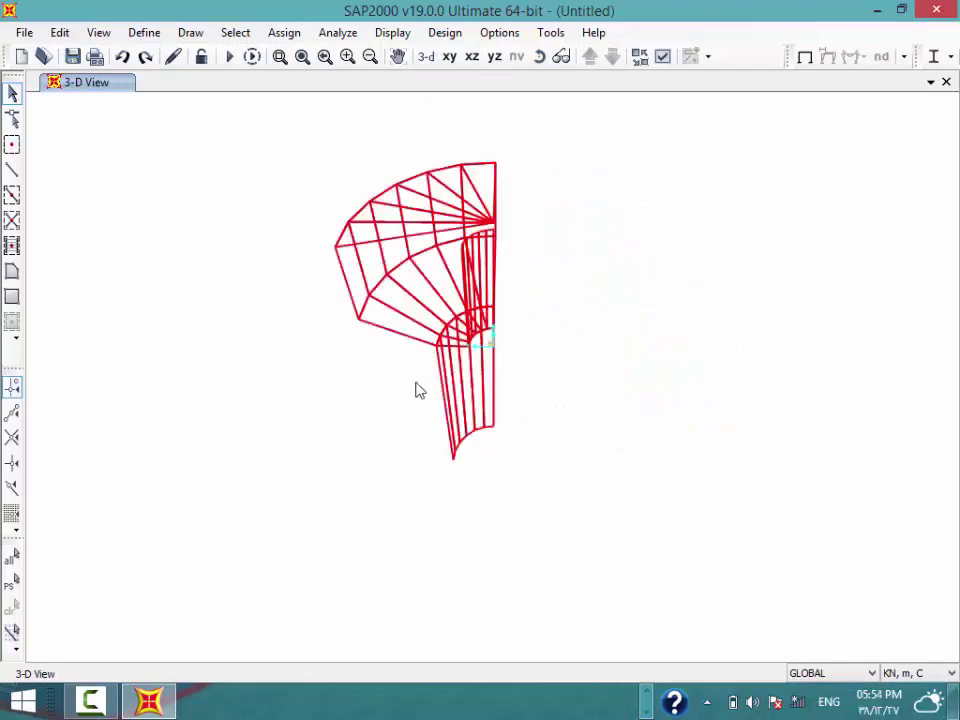
Enable Fill Objects in the General display options so the wedge's shells render filled
{"action": "left_click", "coordinate": [662, 67]}
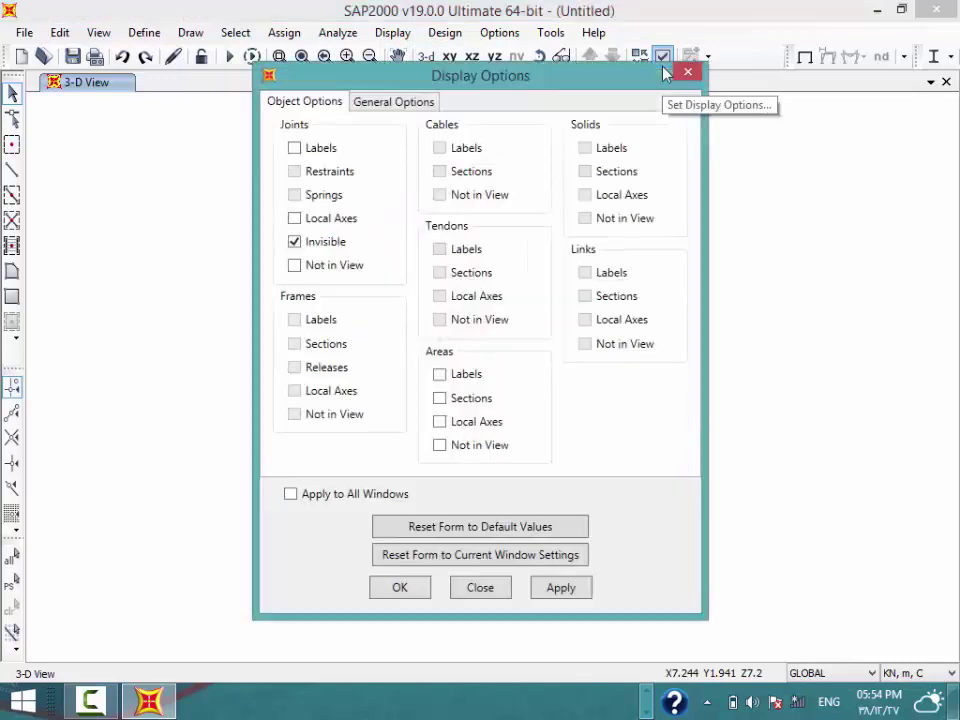
{"action": "left_click", "coordinate": [405, 102]}
{"action": "left_click", "coordinate": [580, 280]}
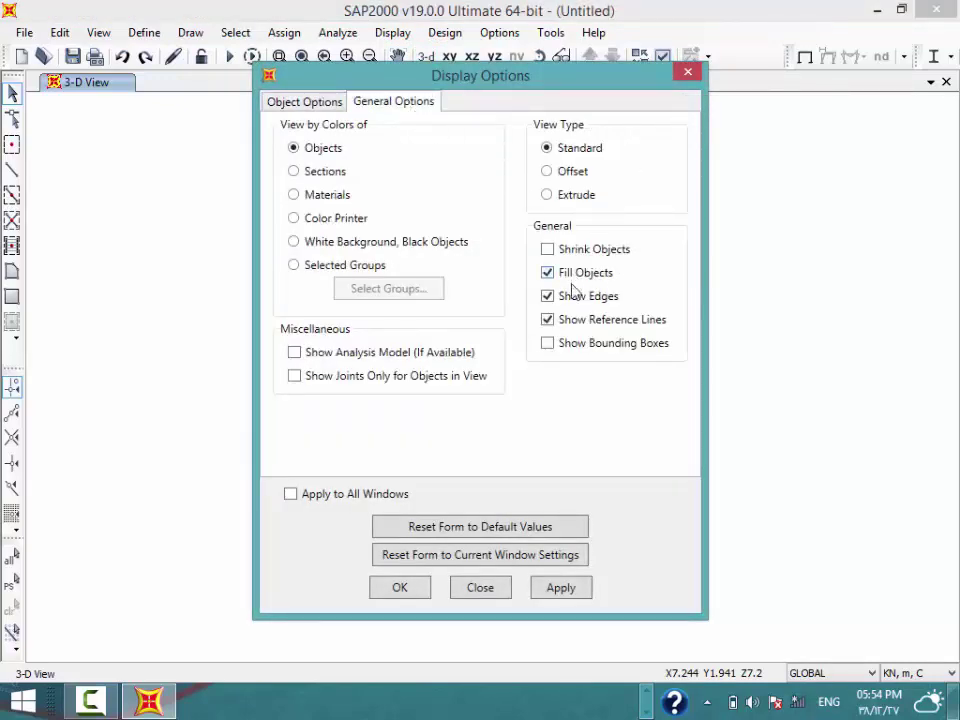
{"action": "left_click", "coordinate": [688, 72]}
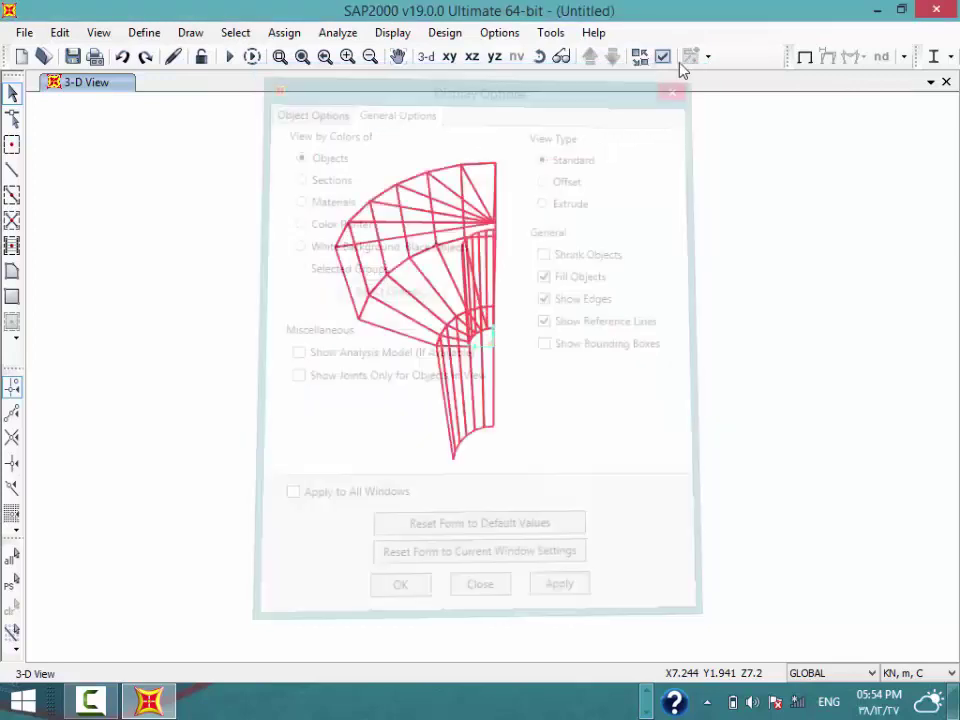
{"action": "left_click", "coordinate": [663, 57]}
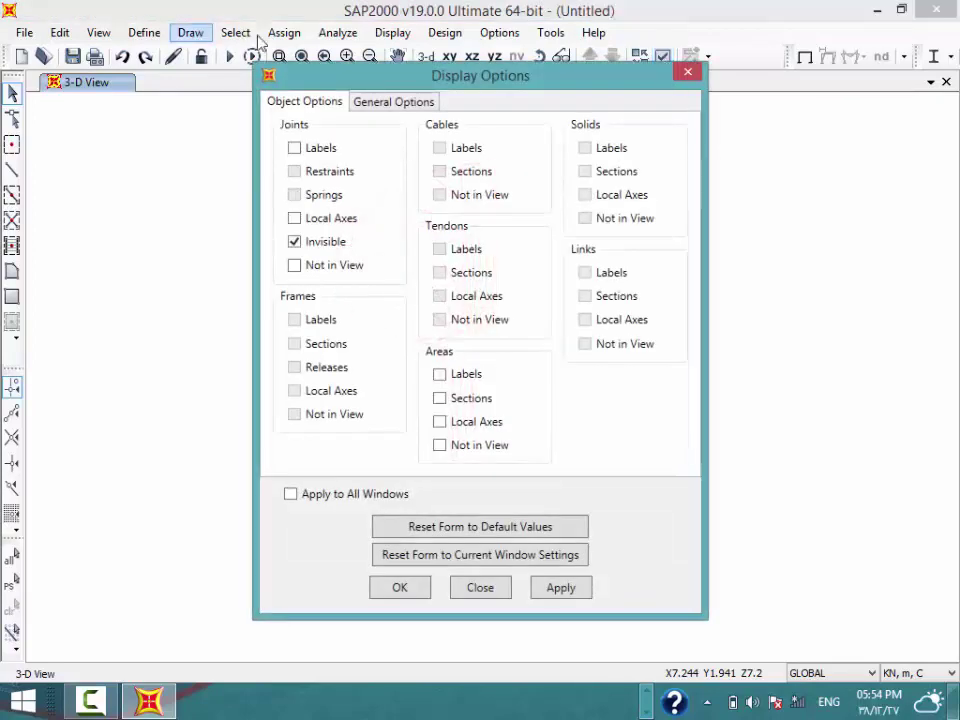
{"action": "left_click", "coordinate": [370, 101]}
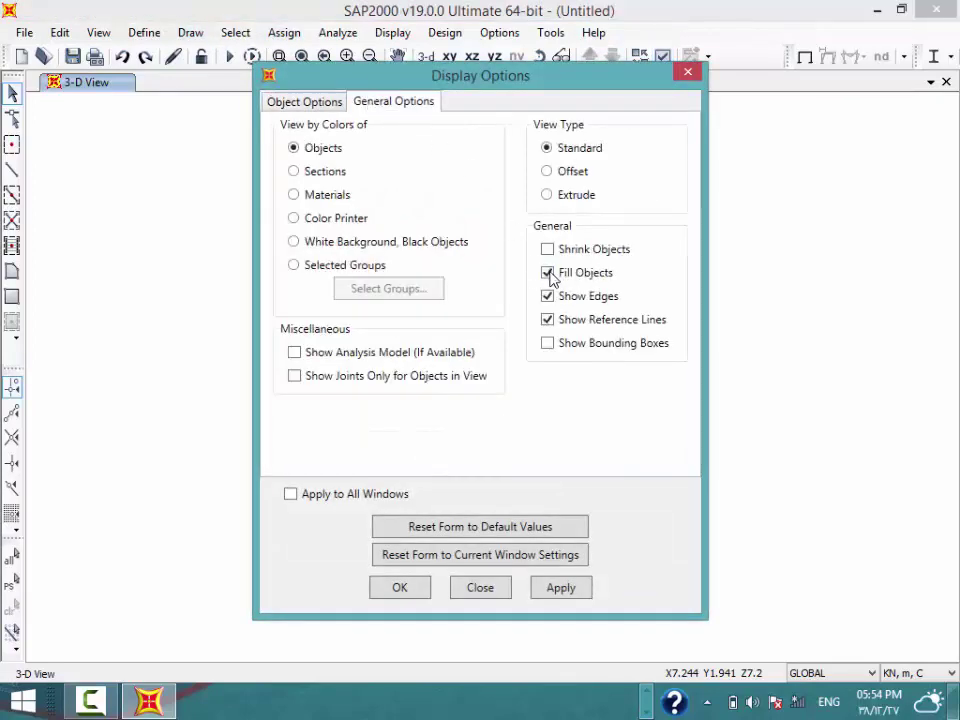
{"action": "left_click", "coordinate": [407, 589]}
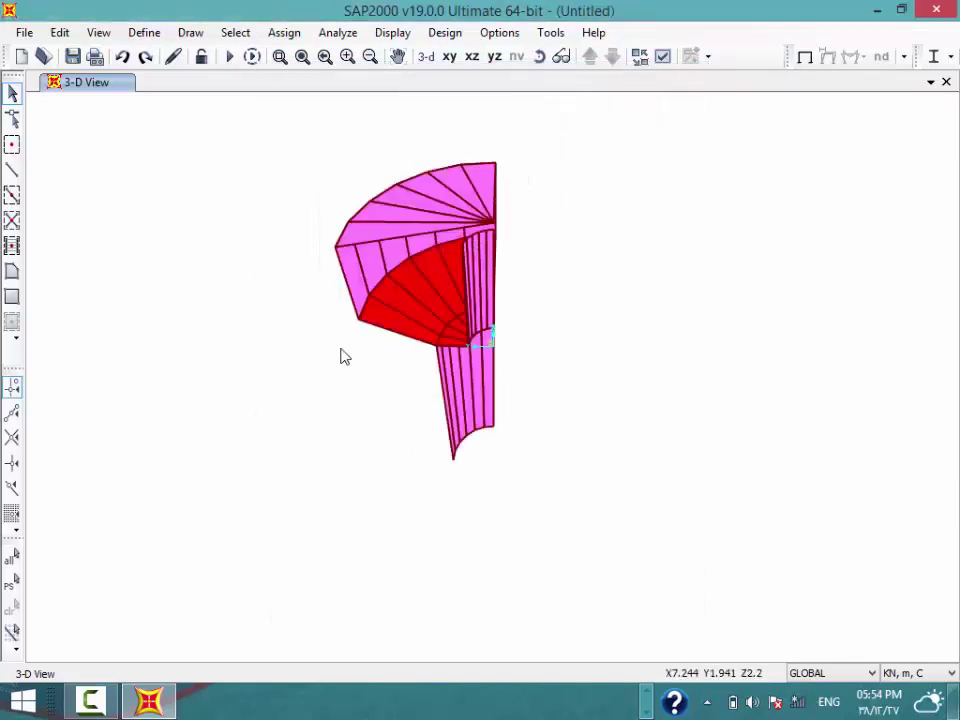
Orbit, zoom and pan around the quarter wedge, then reset to the default 3-D view
{"action": "mouse_move", "coordinate": [411, 326]}
{"action": "middle_mouse_down", "text": "shift"}
{"action": "mouse_move", "coordinate": [660, 307]}
{"action": "mouse_move", "coordinate": [604, 312]}
{"action": "middle_mouse_up", "text": "shift"}
{"action": "scroll", "coordinate": [398, 296], "scroll_direction": "up", "scroll_amount": 3}
{"action": "scroll", "coordinate": [306, 228], "scroll_direction": "up", "scroll_amount": 1}
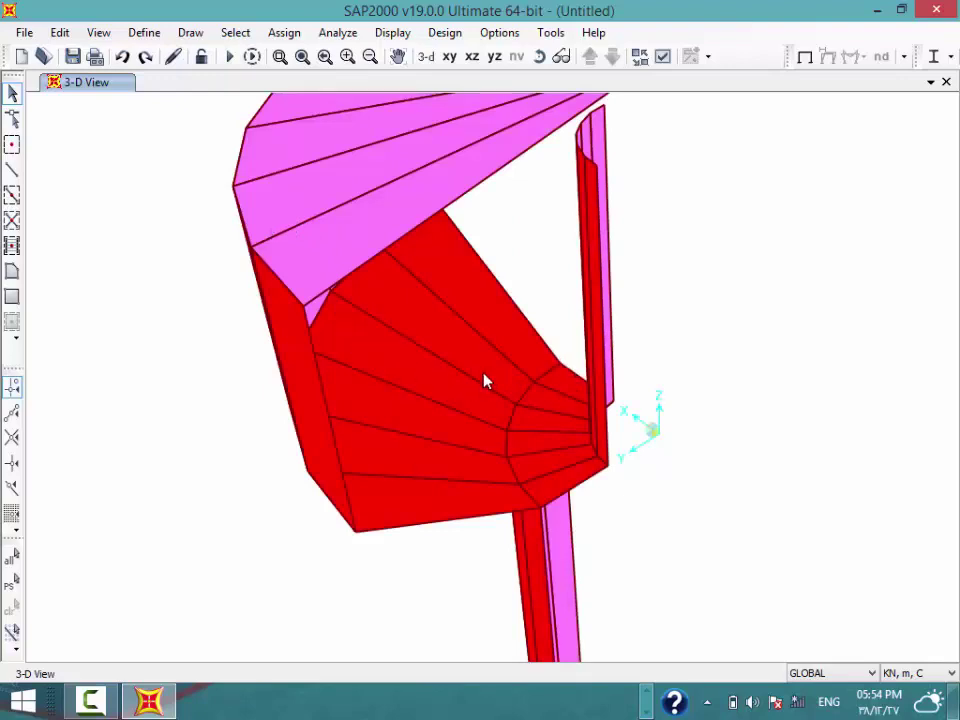
{"action": "middle_click_drag", "start_coordinate": [396, 270], "coordinate": [257, 221]}
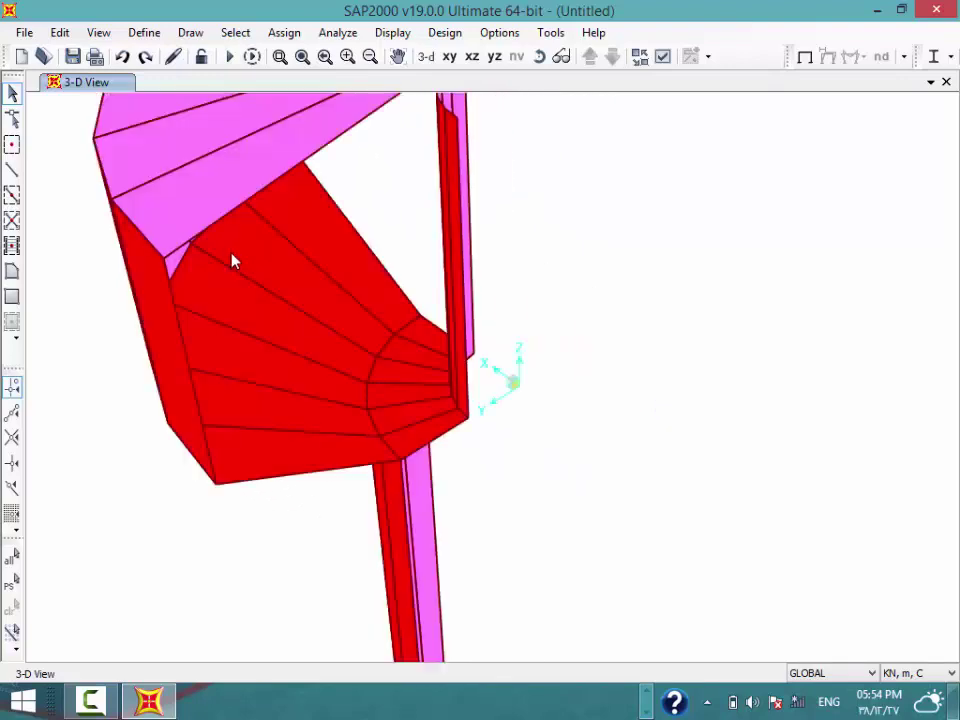
{"action": "middle_click_drag", "start_coordinate": [269, 301], "coordinate": [130, 254]}
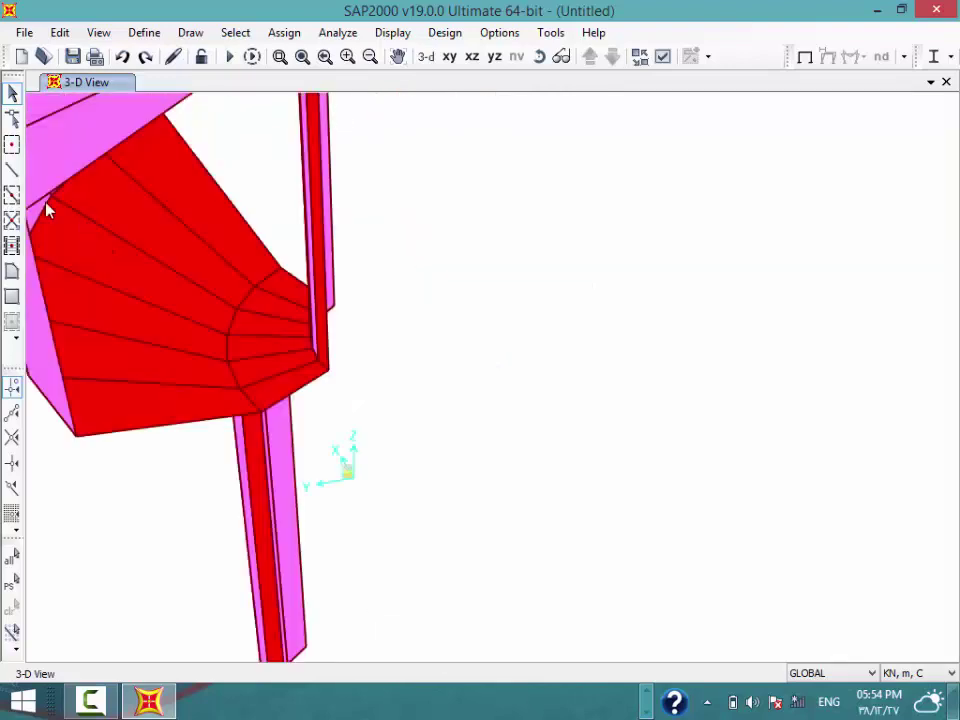
{"action": "middle_click_drag", "start_coordinate": [260, 350], "coordinate": [120, 289]}
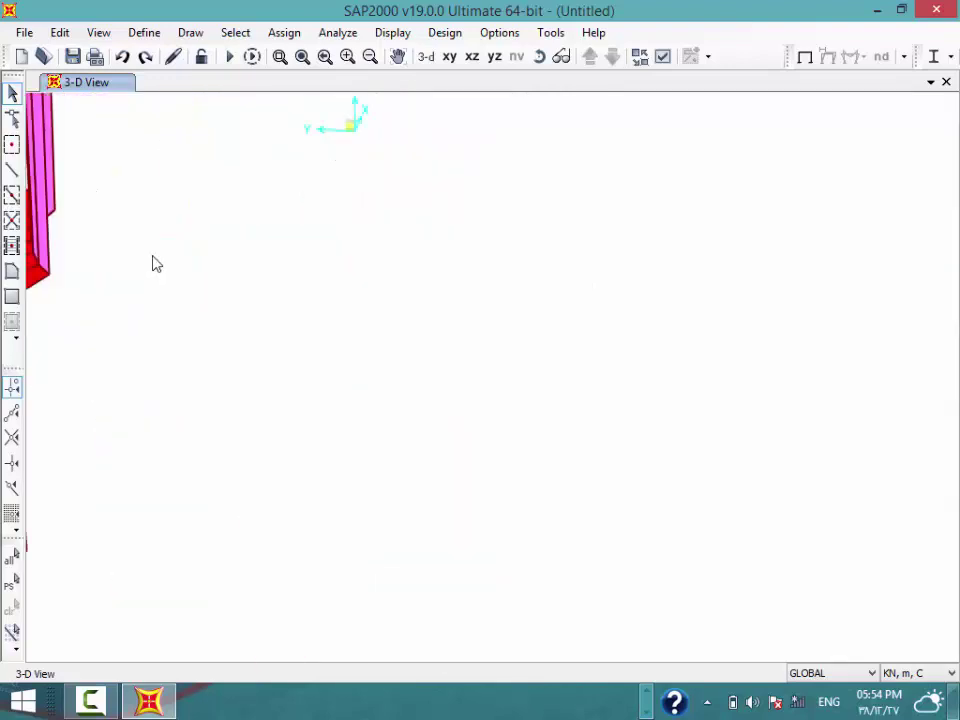
{"action": "middle_click_drag", "start_coordinate": [192, 211], "coordinate": [561, 501]}
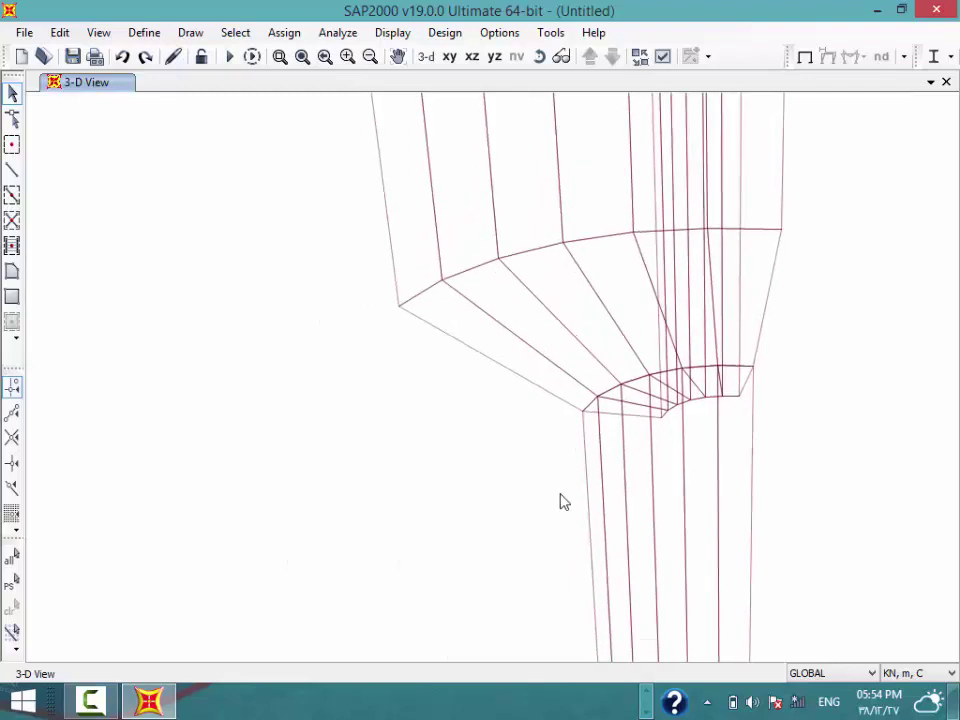
{"action": "scroll", "coordinate": [350, 404], "scroll_direction": "up", "scroll_amount": 3}
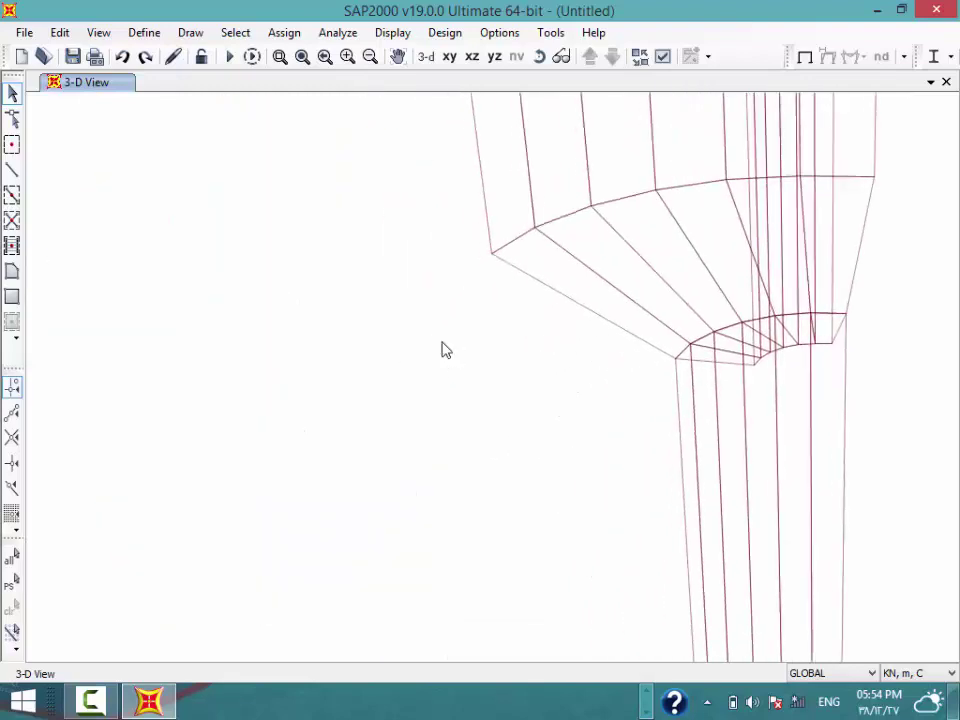
{"action": "scroll", "coordinate": [441, 349], "scroll_direction": "down", "scroll_amount": 3}
{"action": "left_click", "coordinate": [426, 58]}
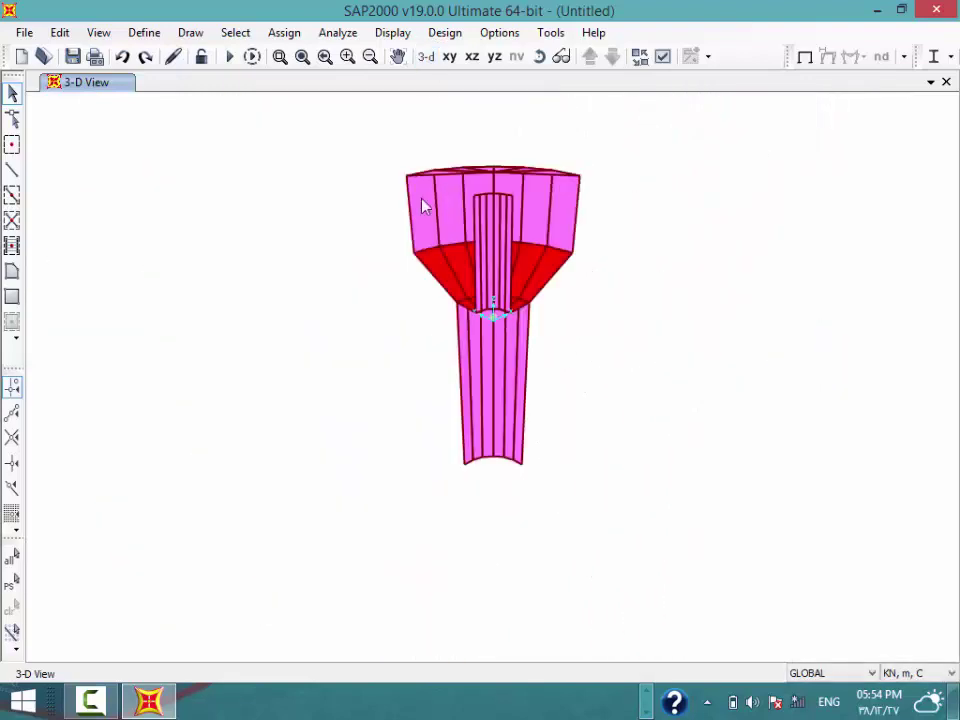
Zoom and pan toward the column top, then return to the default 3-D view
{"action": "scroll", "coordinate": [421, 204], "scroll_direction": "up", "scroll_amount": 3}
{"action": "scroll", "coordinate": [420, 206], "scroll_direction": "up", "scroll_amount": 2}
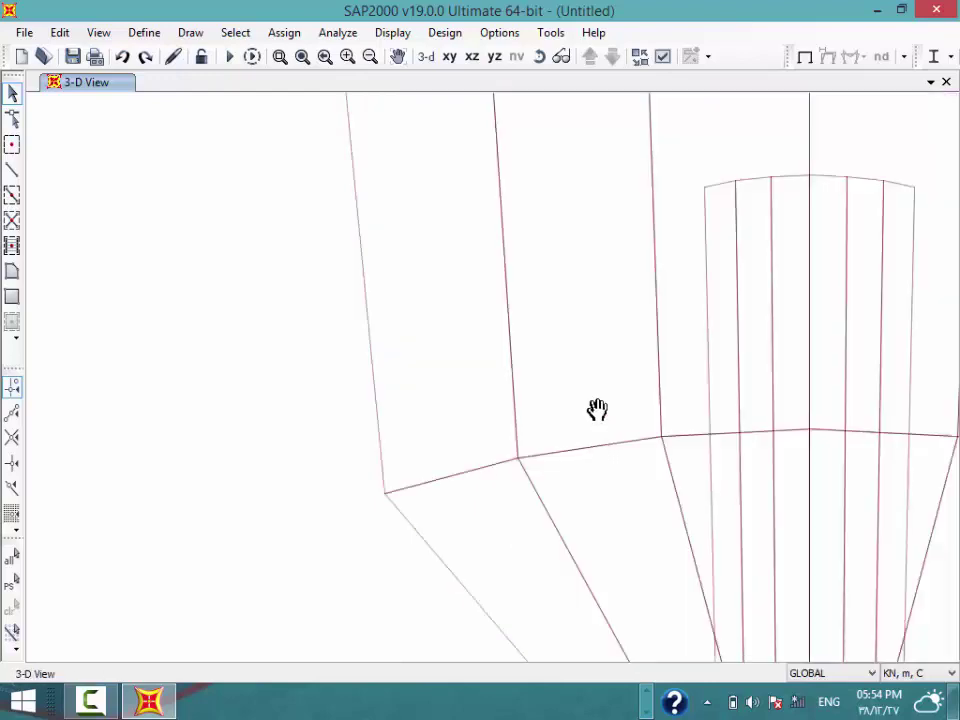
{"action": "middle_click_drag", "start_coordinate": [598, 409], "coordinate": [570, 270]}
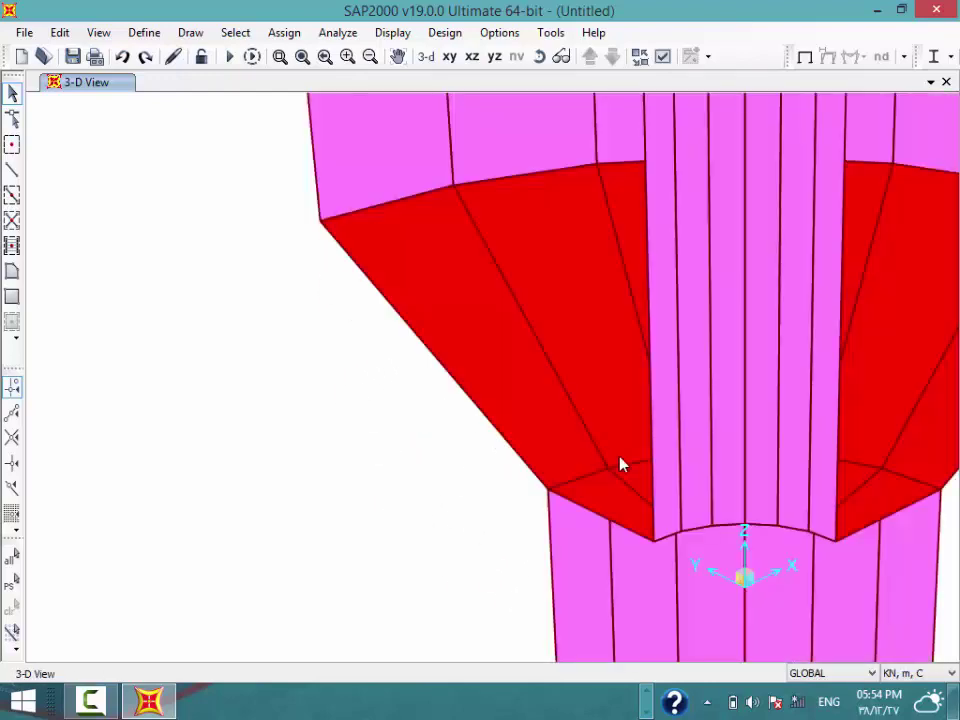
{"action": "middle_click_drag", "start_coordinate": [780, 465], "coordinate": [750, 450]}
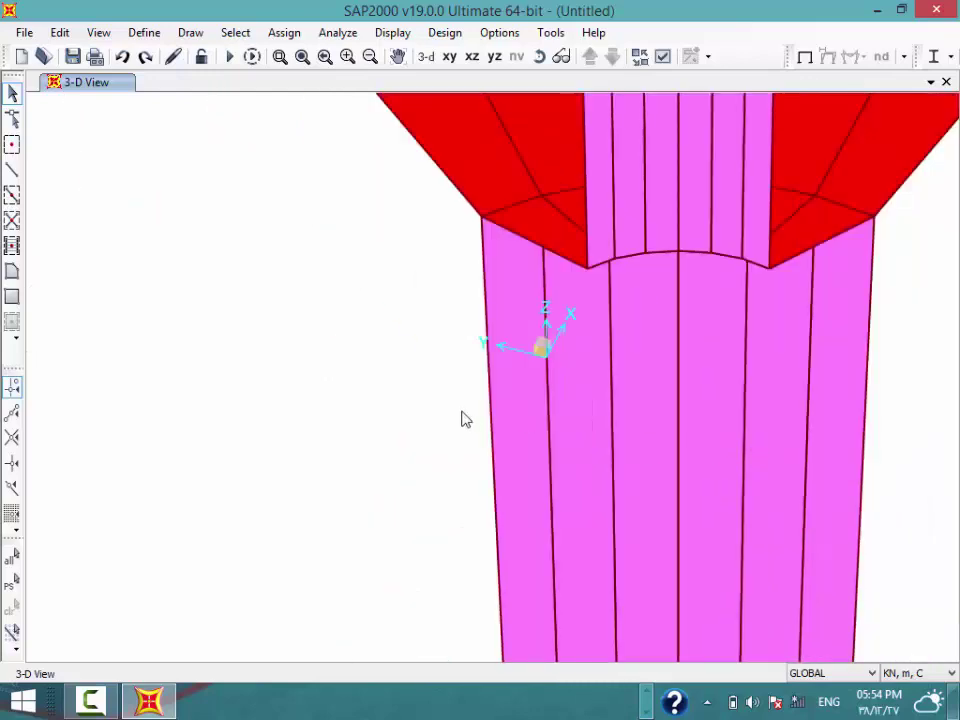
{"action": "scroll", "coordinate": [556, 262], "scroll_direction": "down", "scroll_amount": 2}
{"action": "scroll", "coordinate": [516, 259], "scroll_direction": "up", "scroll_amount": 5}
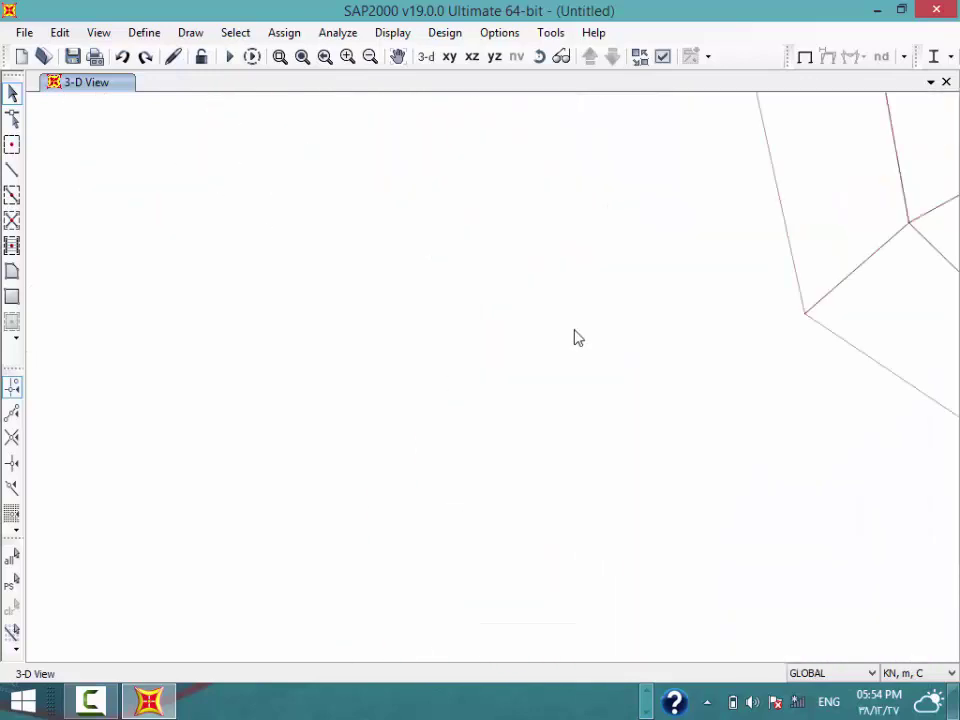
{"action": "scroll", "coordinate": [728, 366], "scroll_direction": "down", "scroll_amount": 3}
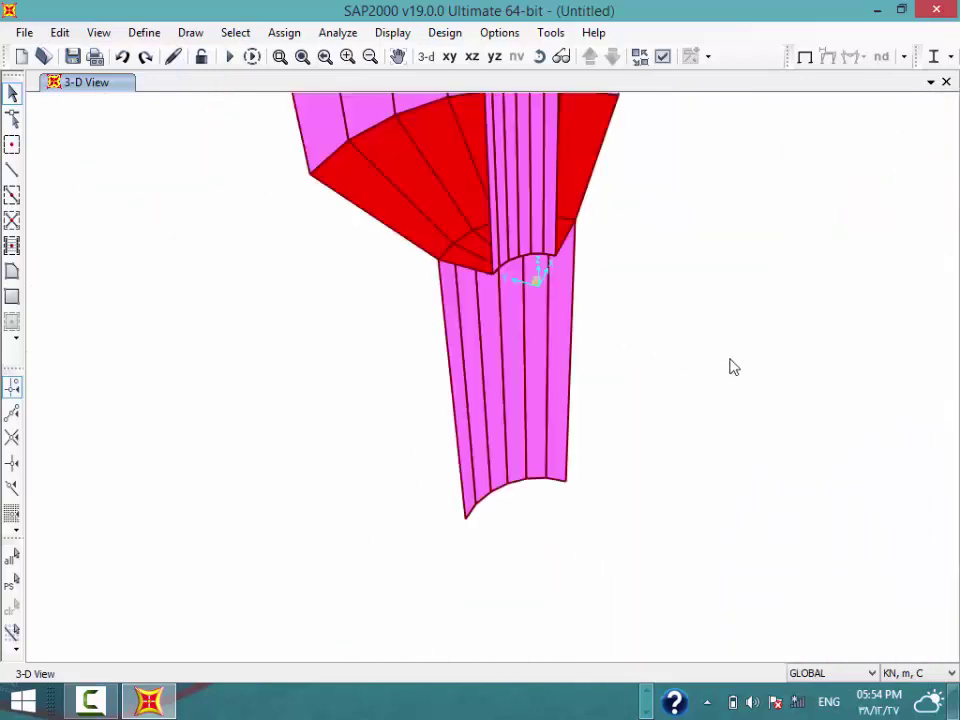
{"action": "left_click", "coordinate": [425, 57]}
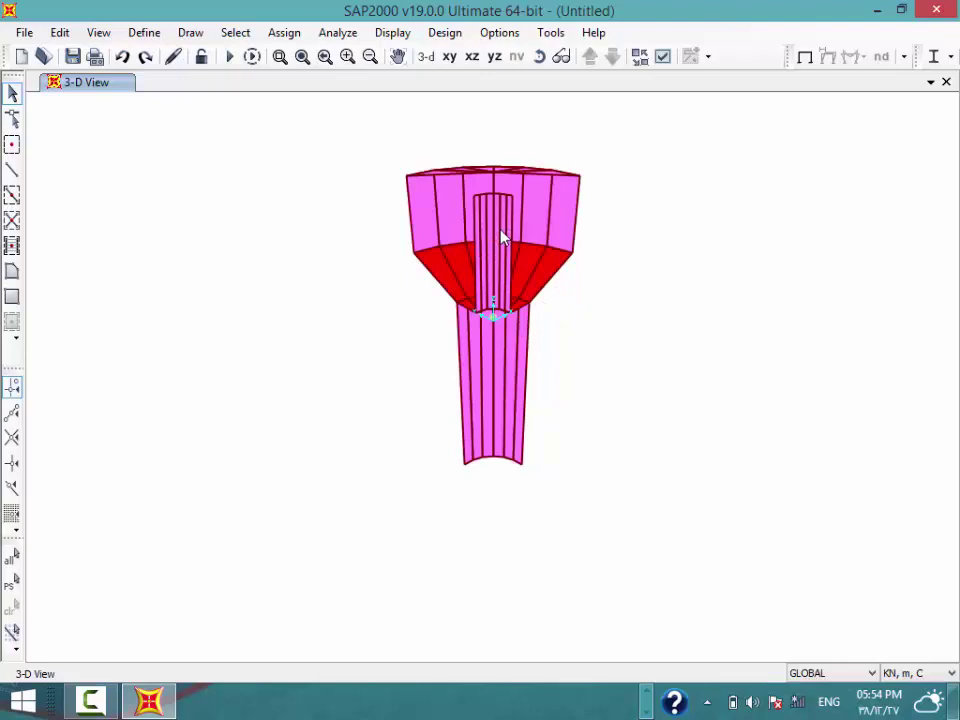
Select all areas with lower cone, lower slab and shaft sections using Select by Area Sections
{"action": "left_click", "coordinate": [237, 33]}
{"action": "mouse_move", "coordinate": [265, 56]}
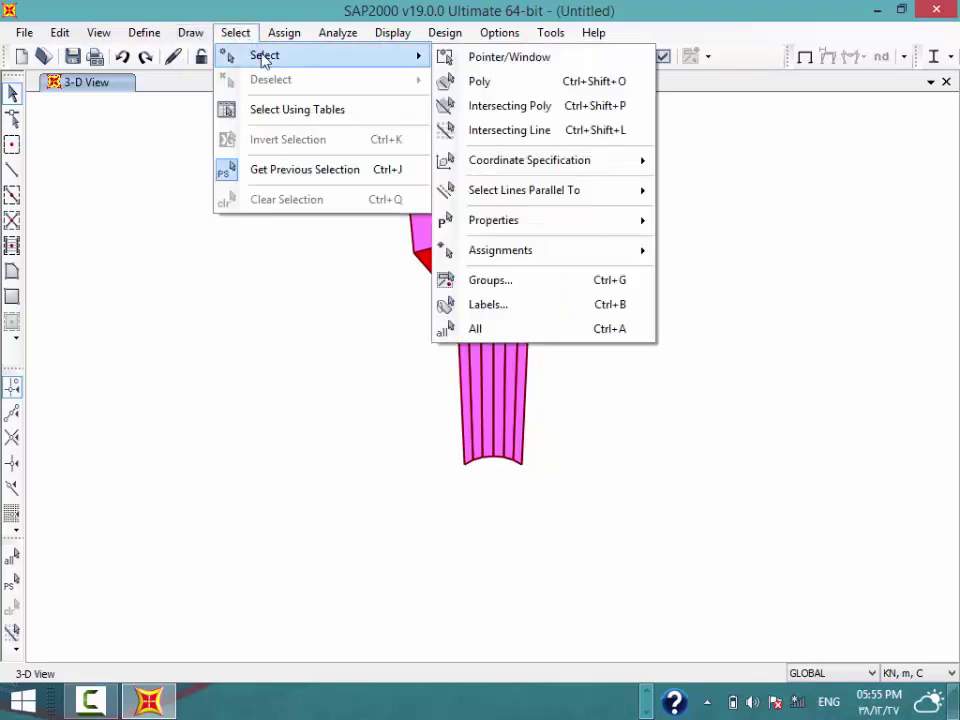
{"action": "mouse_move", "coordinate": [494, 220]}
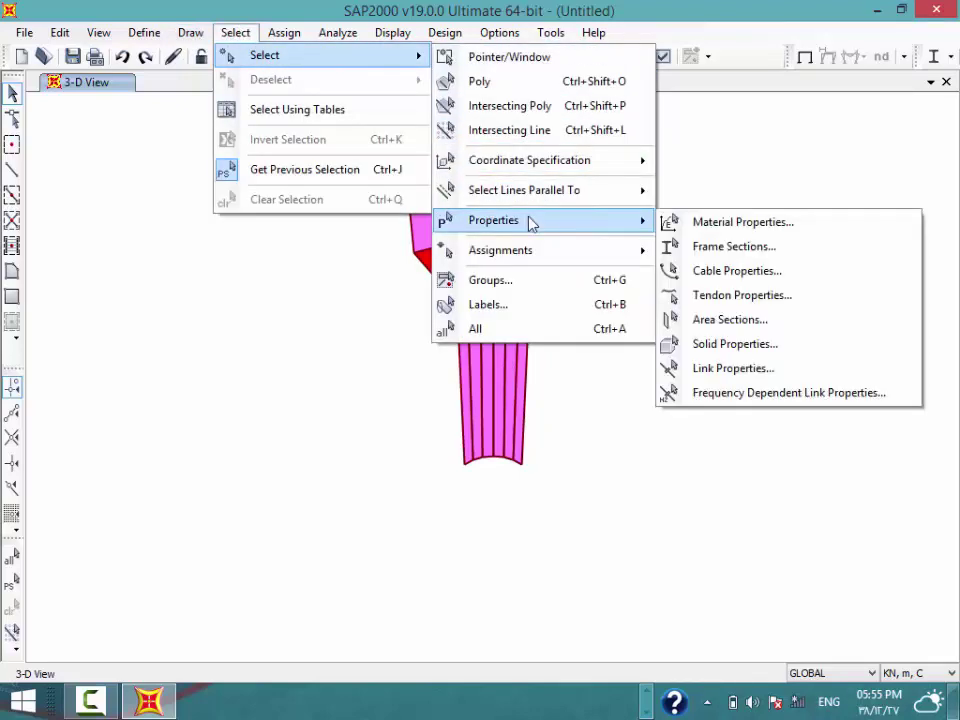
{"action": "left_click", "coordinate": [718, 320]}
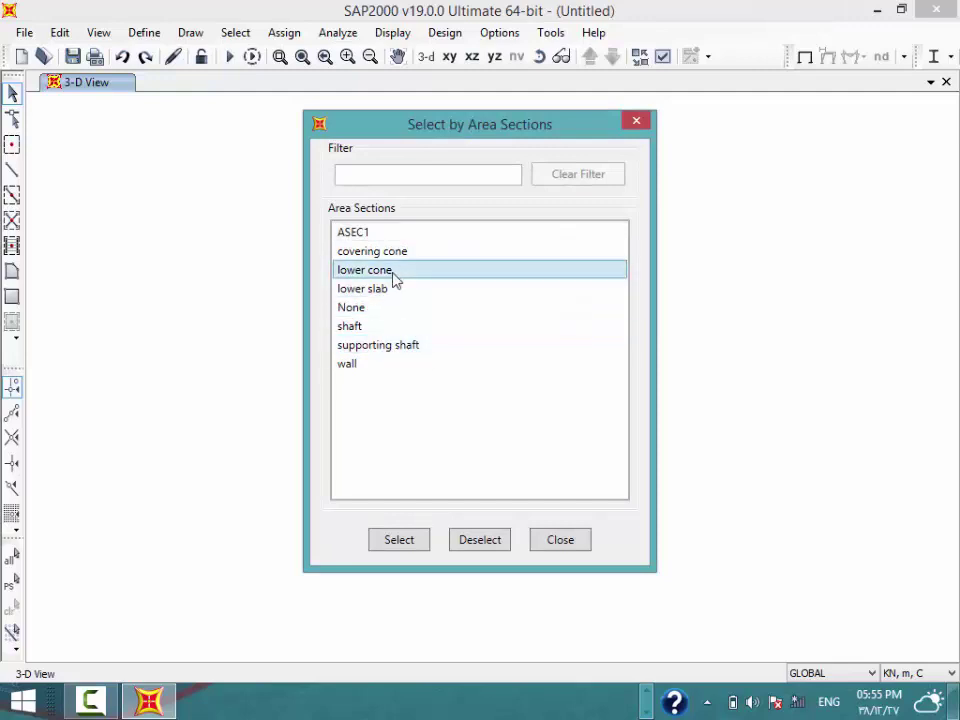
{"action": "left_click", "coordinate": [393, 288]}
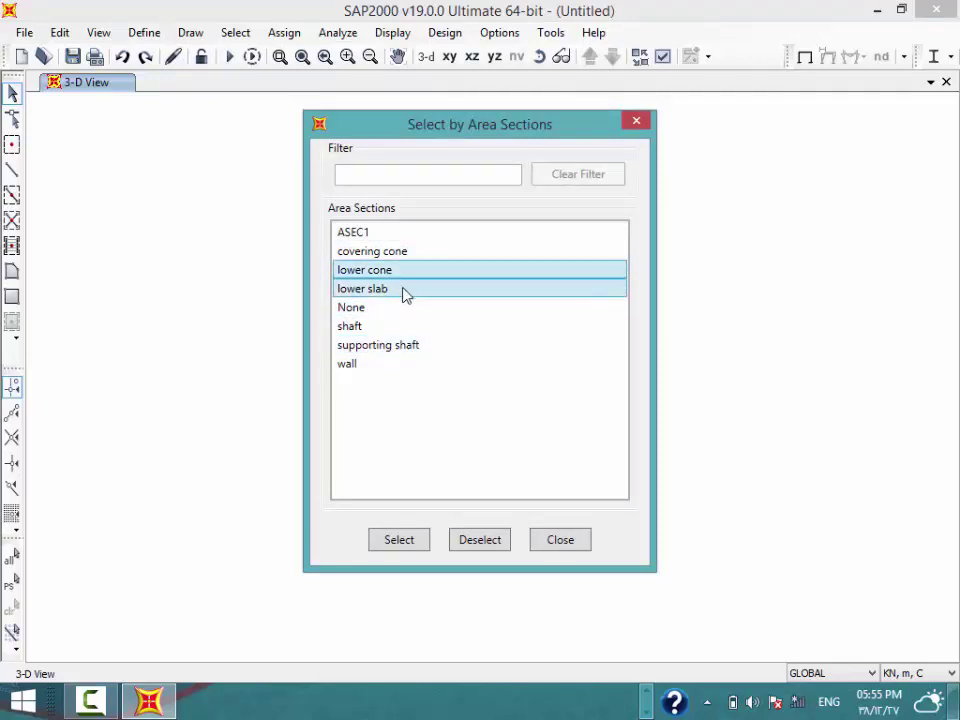
{"action": "left_click", "coordinate": [388, 322]}
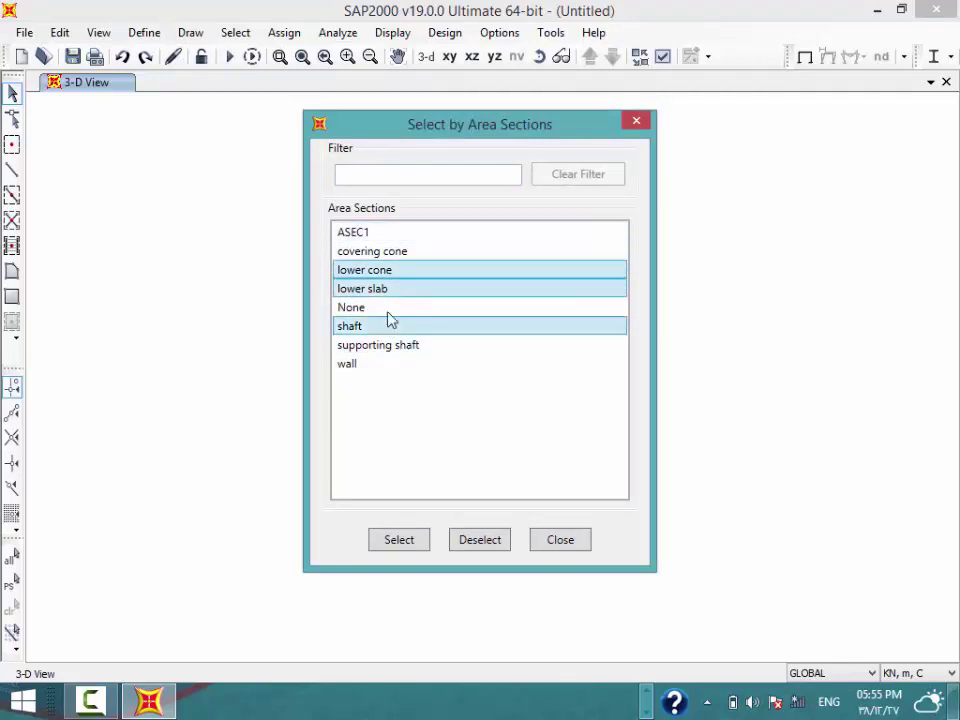
{"action": "left_click_drag", "start_coordinate": [450, 125], "coordinate": [126, 129]}
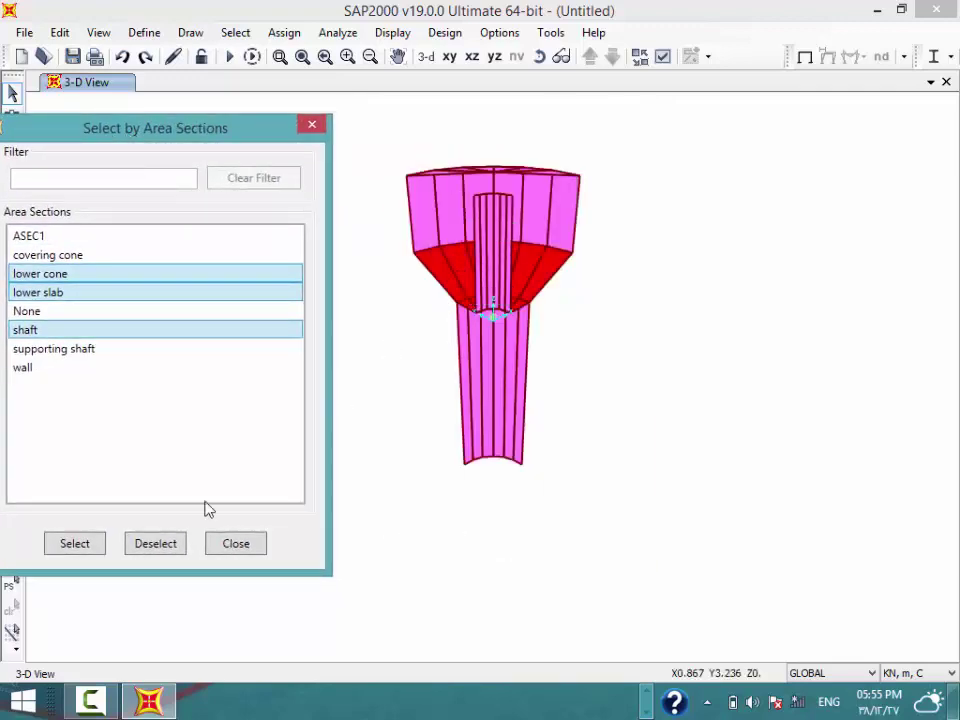
{"action": "left_click", "coordinate": [70, 548]}
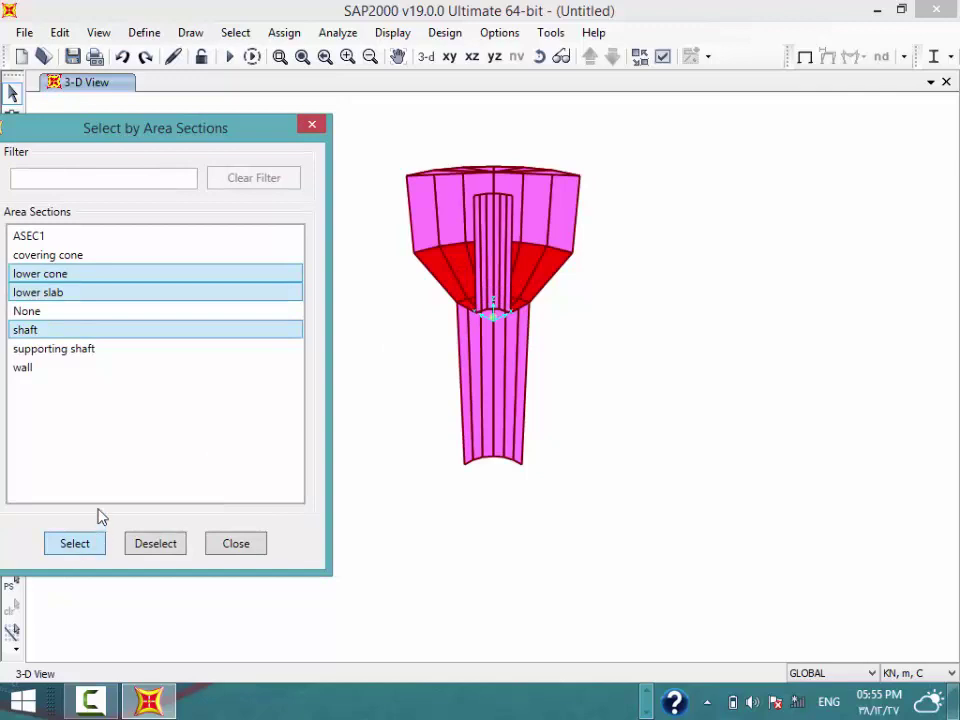
{"action": "left_click", "coordinate": [75, 549]}
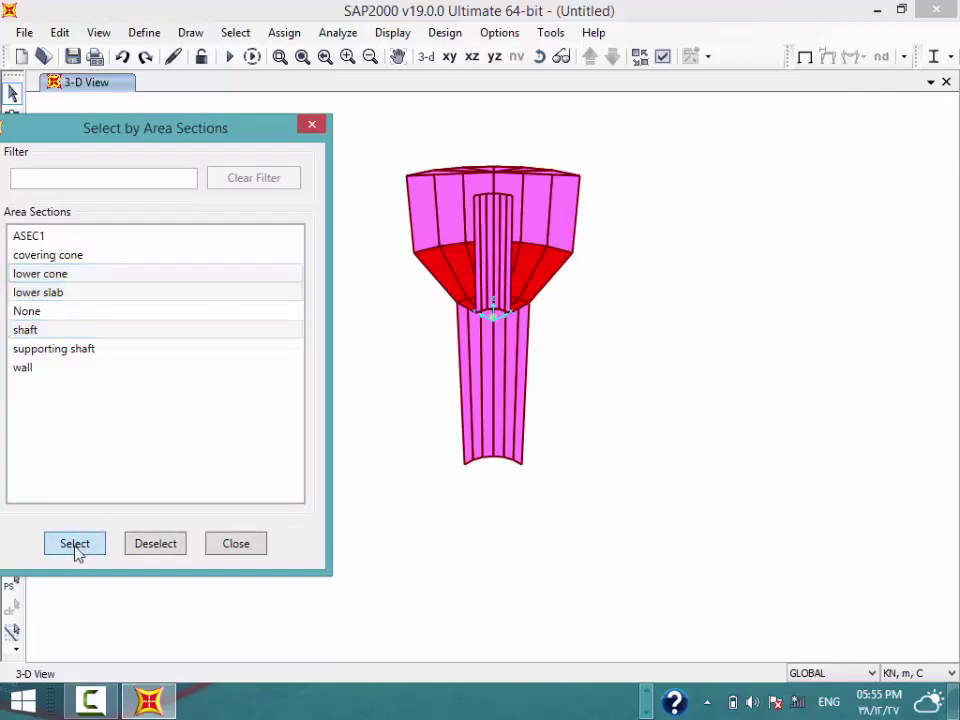
Reverse Local 3 on the selected lower cone, lower slab and shaft areas, then orbit to check
{"action": "left_click", "coordinate": [240, 547]}
{"action": "left_click", "coordinate": [284, 33]}
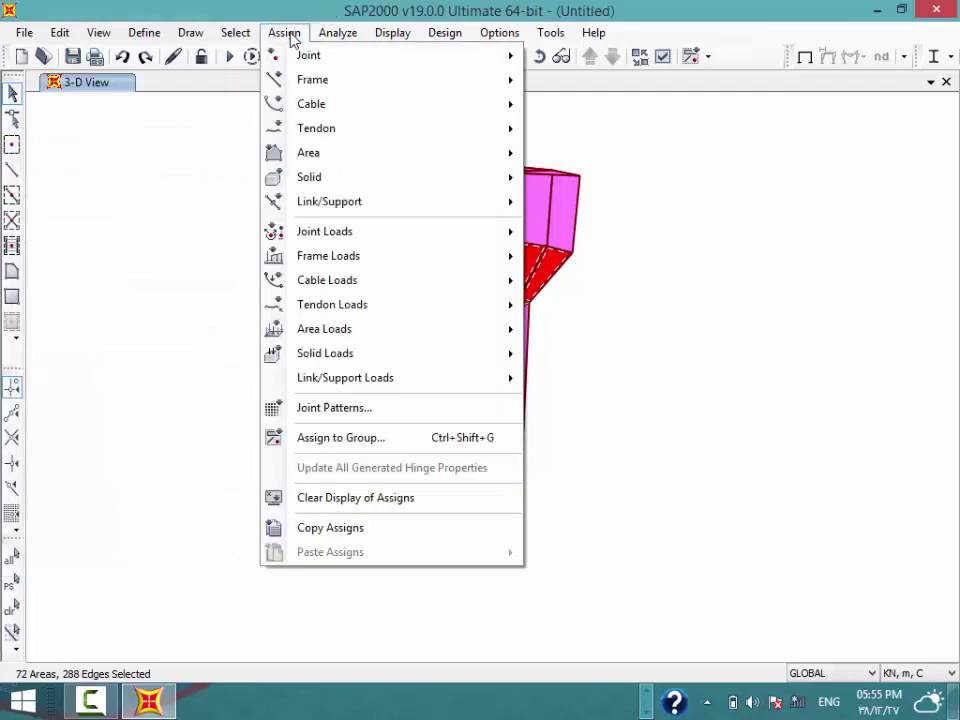
{"action": "left_click", "coordinate": [286, 35]}
{"action": "left_click", "coordinate": [285, 33]}
{"action": "mouse_move", "coordinate": [308, 152]}
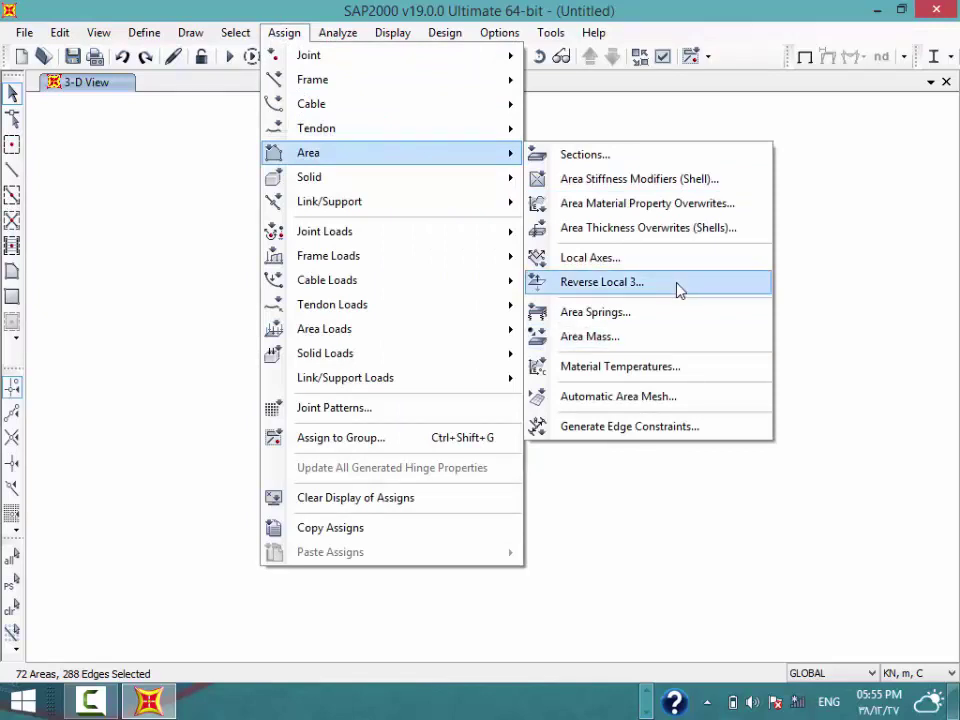
{"action": "left_click", "coordinate": [679, 289]}
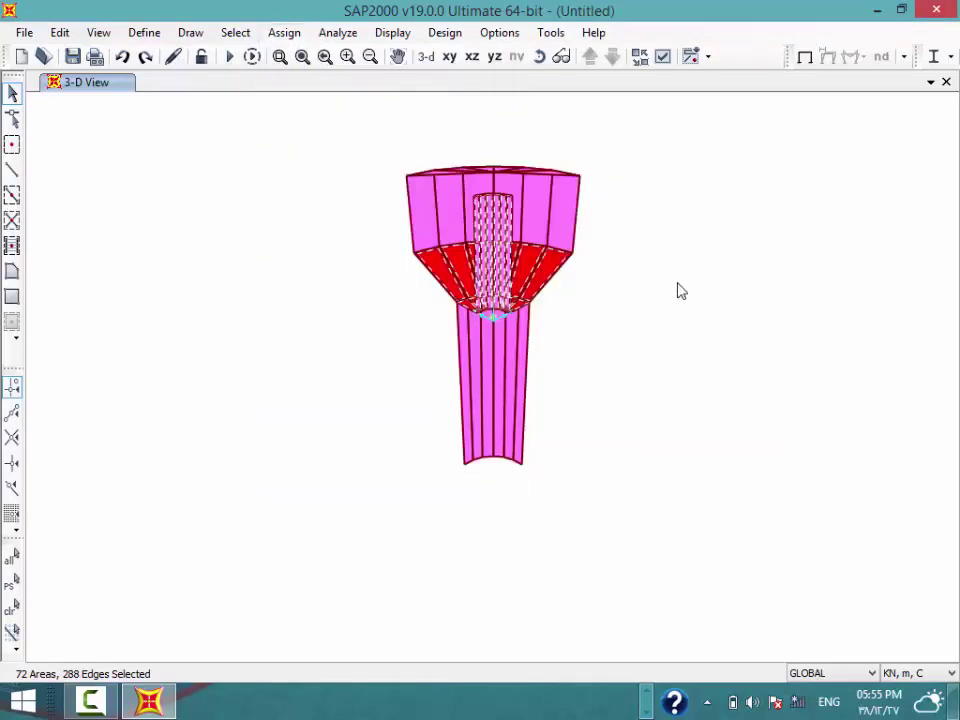
{"action": "left_click", "coordinate": [395, 397]}
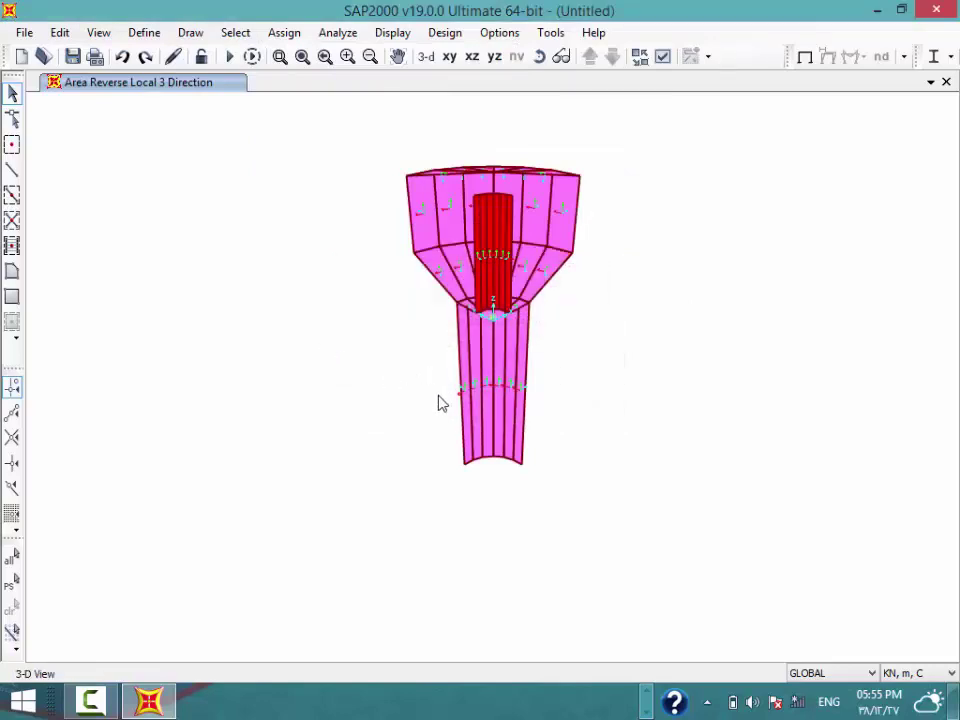
{"action": "mouse_move", "coordinate": [440, 403]}
{"action": "middle_mouse_down", "text": "shift"}
{"action": "mouse_move", "coordinate": [754, 454]}
{"action": "mouse_move", "coordinate": [921, 450]}
{"action": "middle_mouse_up", "text": "shift"}
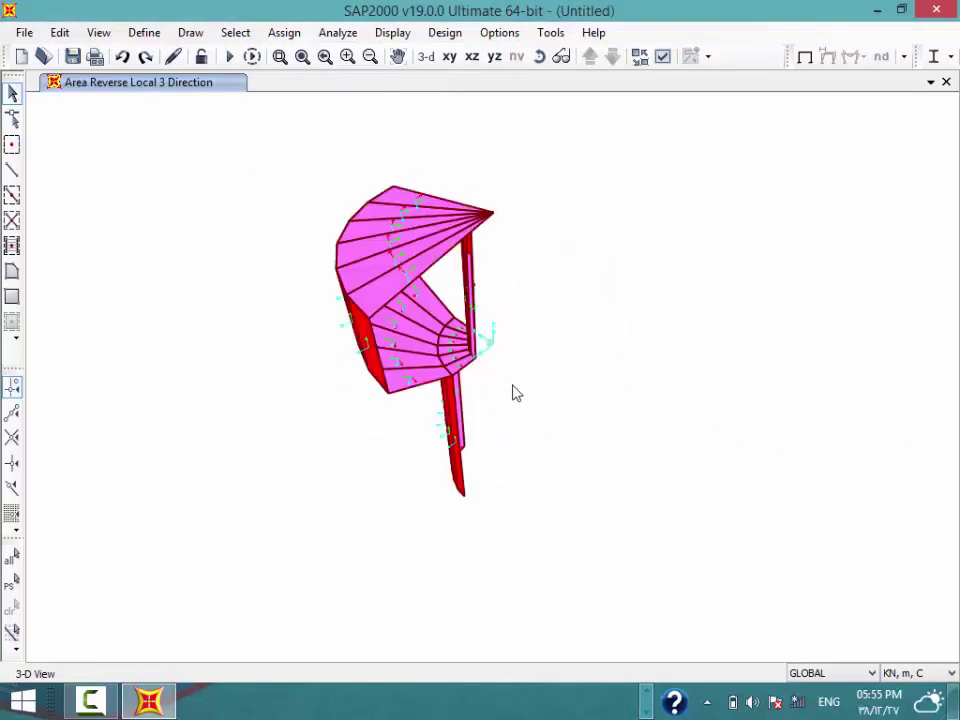
{"action": "mouse_move", "coordinate": [512, 393]}
{"action": "middle_mouse_down", "text": "shift"}
{"action": "mouse_move", "coordinate": [564, 364]}
{"action": "mouse_move", "coordinate": [431, 272]}
{"action": "middle_mouse_up", "text": "shift"}
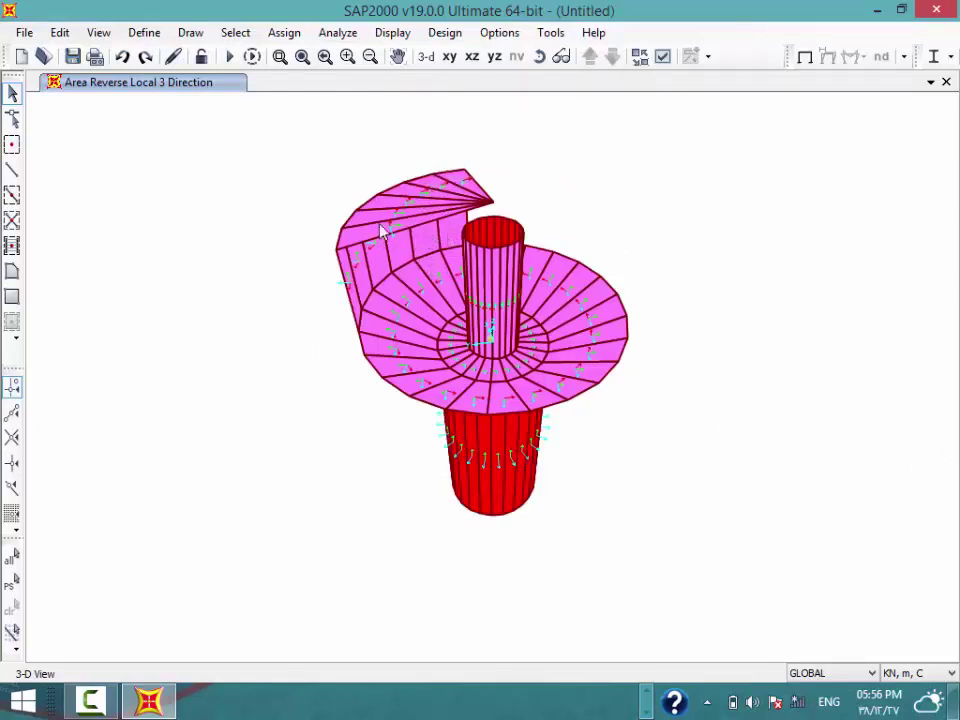
Select the covering cone areas by section and reverse their Local 3 axes too
{"action": "left_click", "coordinate": [235, 32]}
{"action": "mouse_move", "coordinate": [265, 55]}
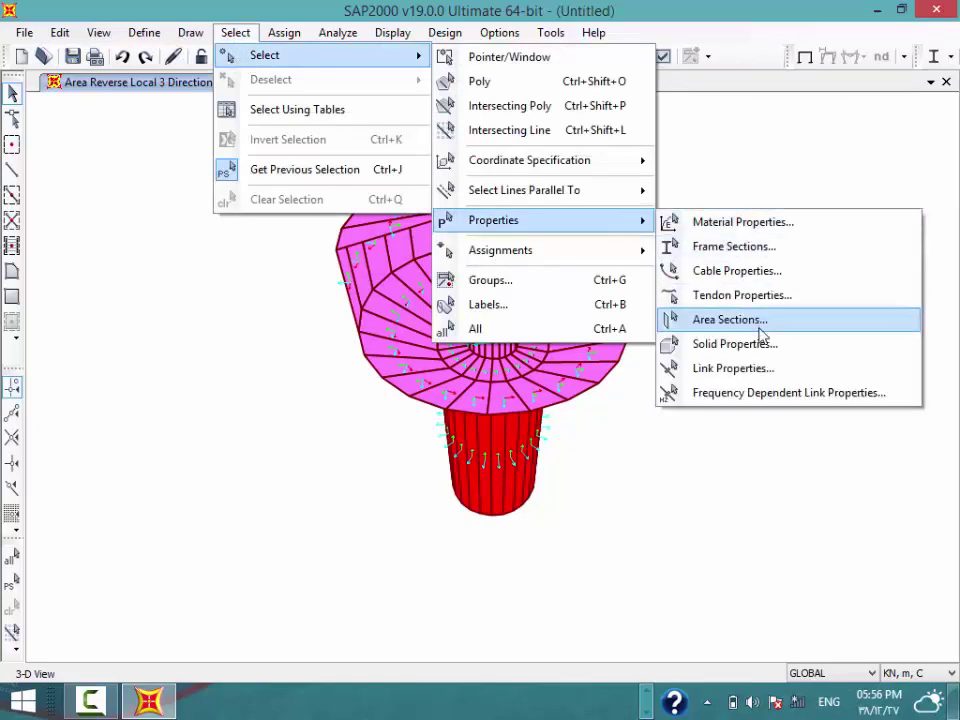
{"action": "left_click", "coordinate": [760, 330]}
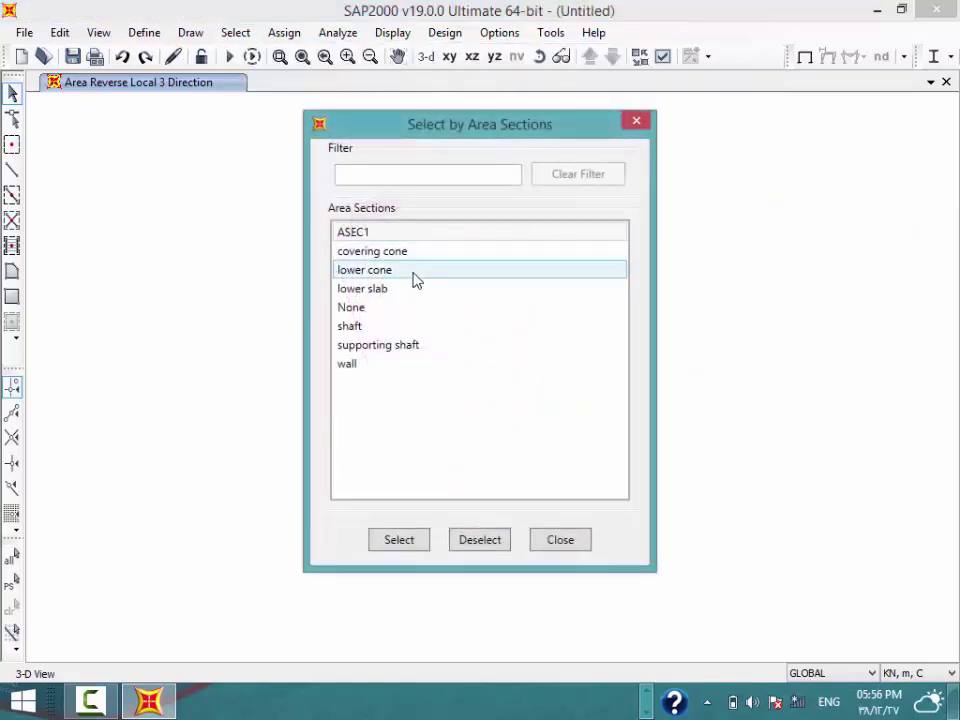
{"action": "left_click", "coordinate": [405, 257]}
{"action": "left_click", "coordinate": [399, 540]}
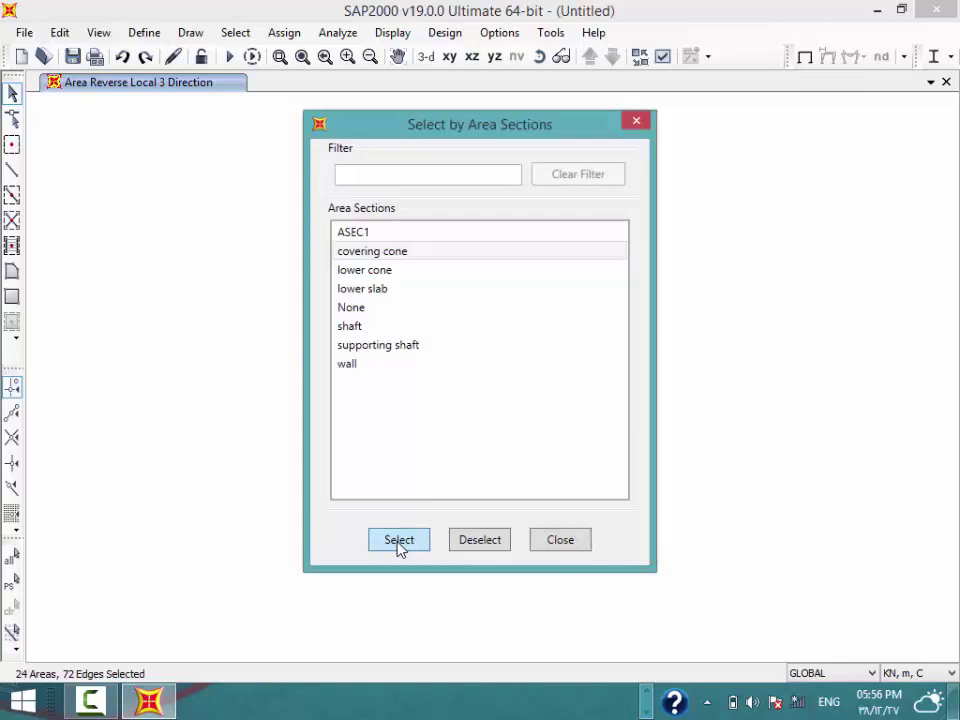
{"action": "left_click", "coordinate": [560, 540]}
{"action": "left_click", "coordinate": [282, 34]}
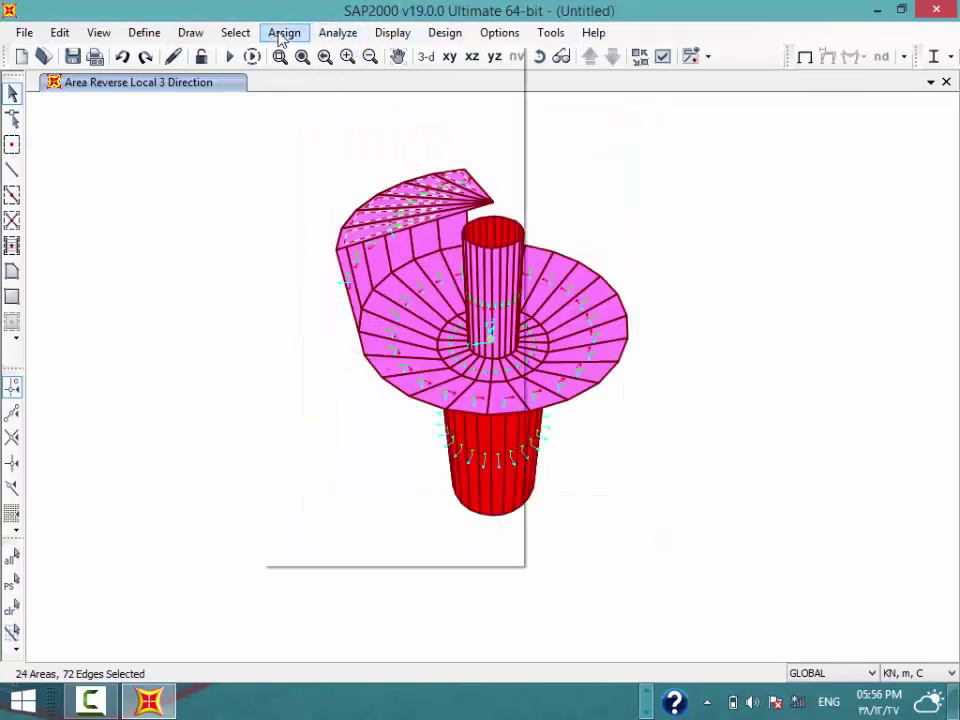
{"action": "mouse_move", "coordinate": [308, 152]}
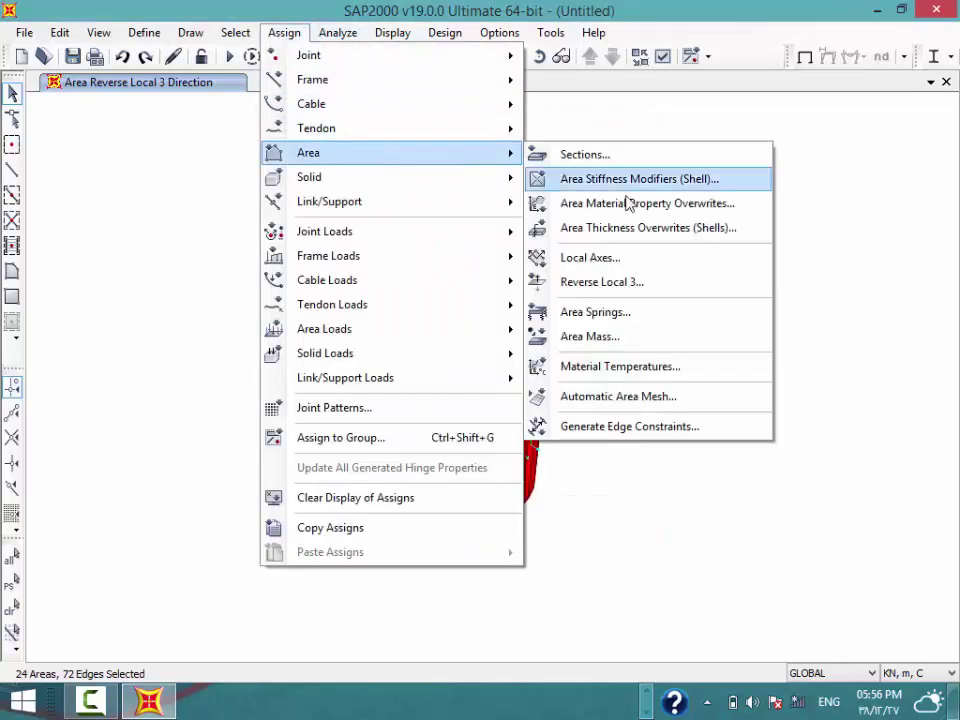
{"action": "left_click", "coordinate": [632, 283]}
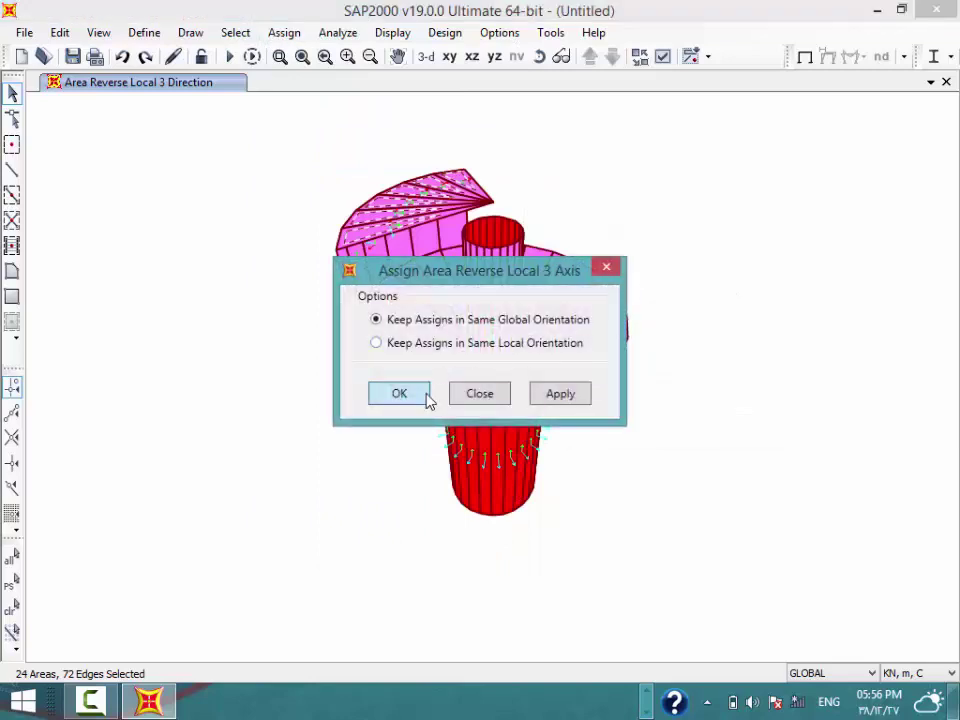
{"action": "left_click", "coordinate": [426, 398]}
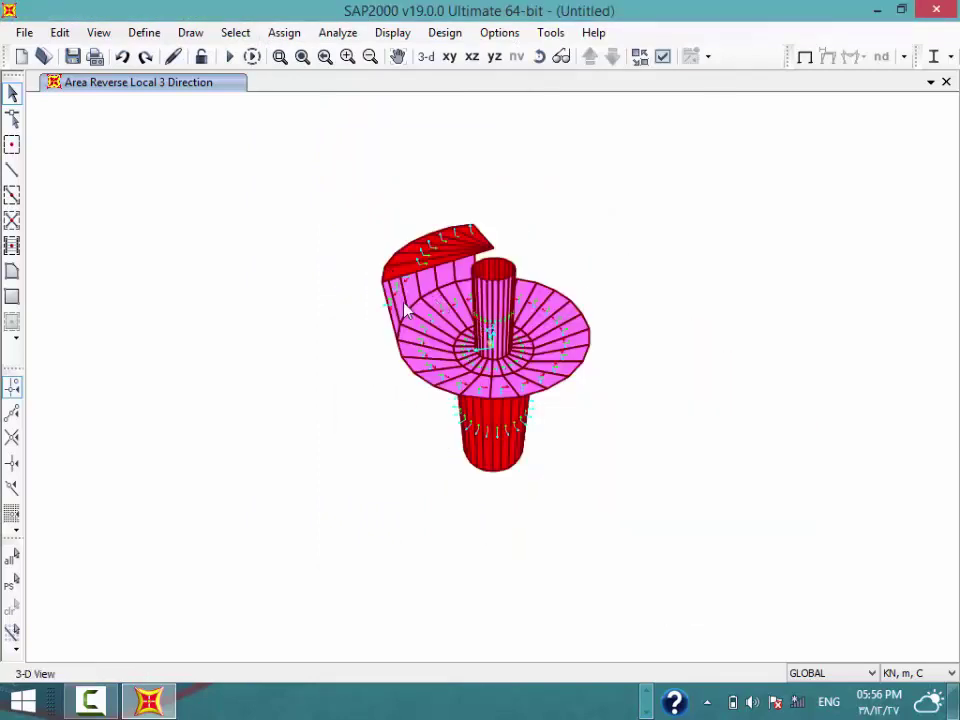
Show all objects and switch to a flat xz elevation view with aperture 0
{"action": "left_click", "coordinate": [98, 33]}
{"action": "left_click", "coordinate": [184, 480]}
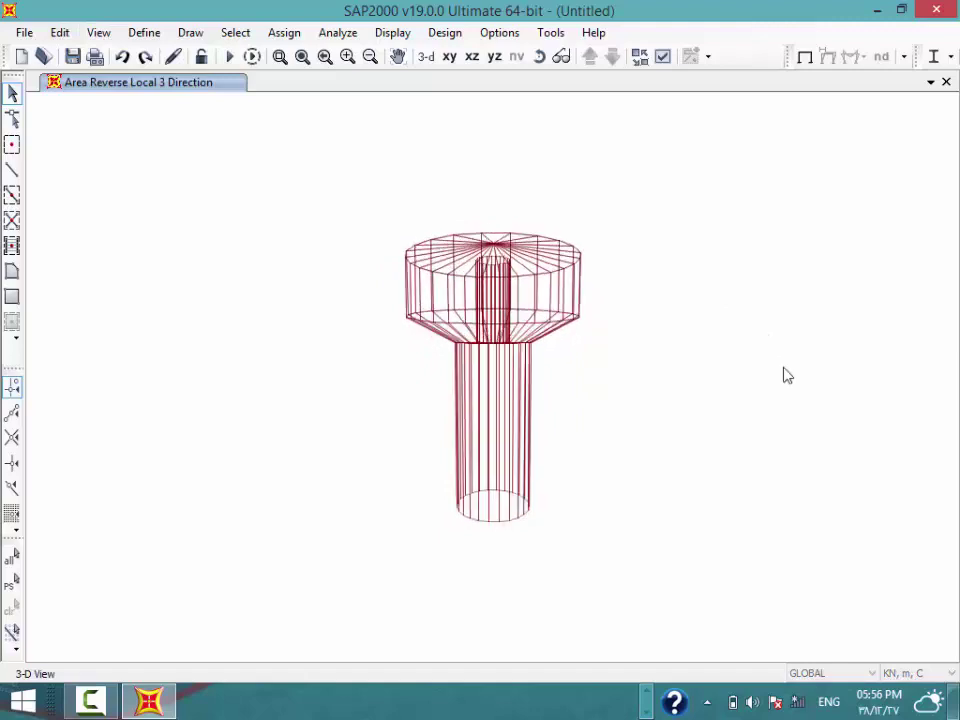
{"action": "left_click", "coordinate": [101, 33]}
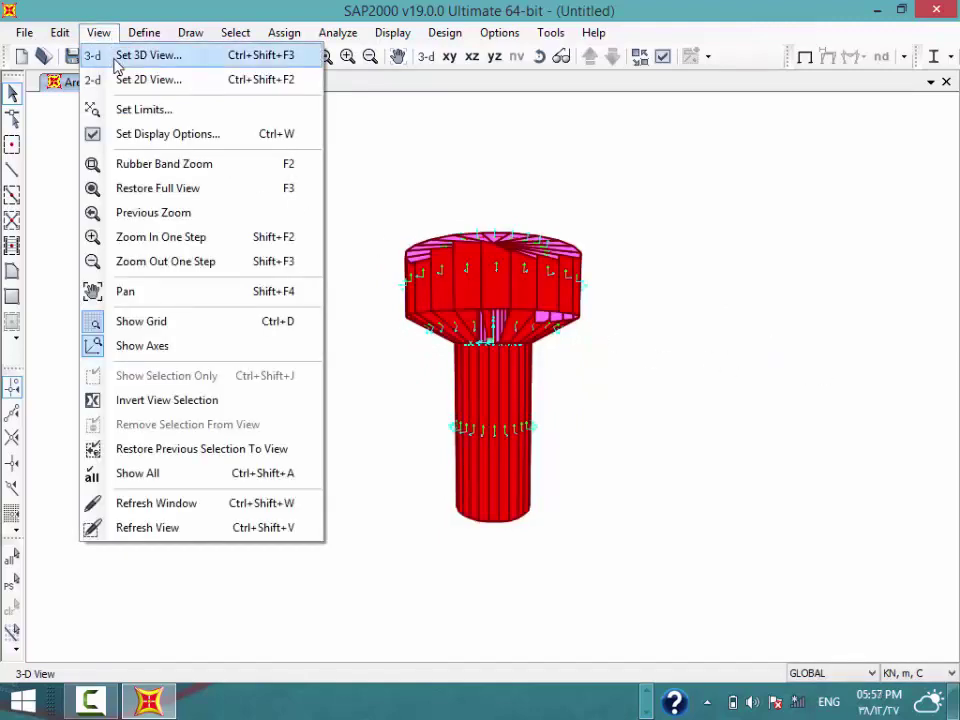
{"action": "left_click", "coordinate": [140, 55]}
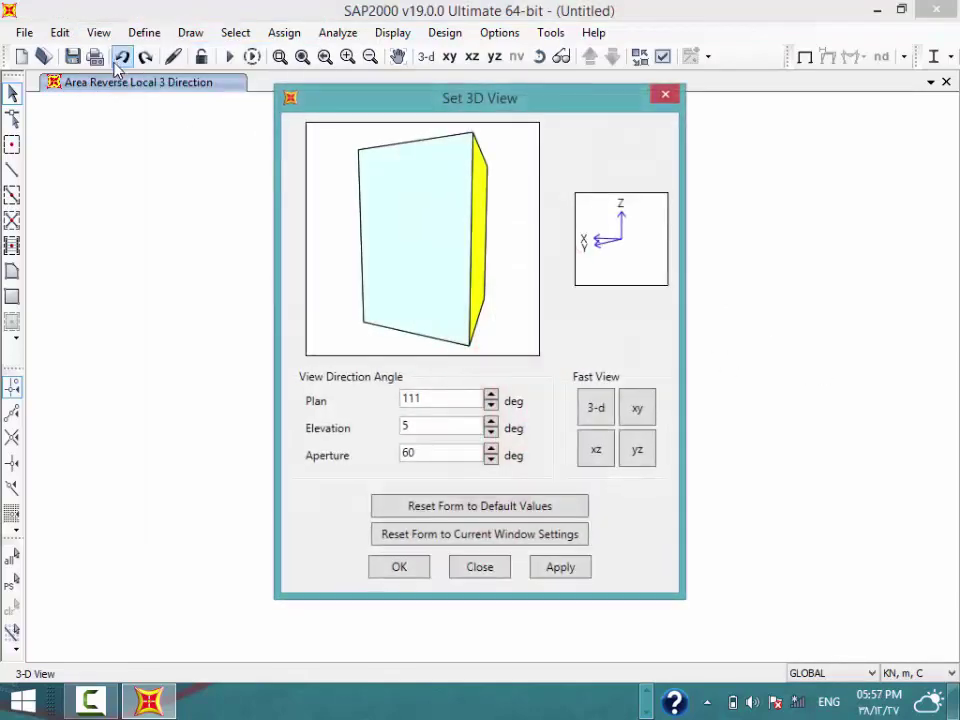
{"action": "left_click", "coordinate": [604, 458]}
{"action": "double_click", "coordinate": [452, 455]}
{"action": "type", "text": "0"}
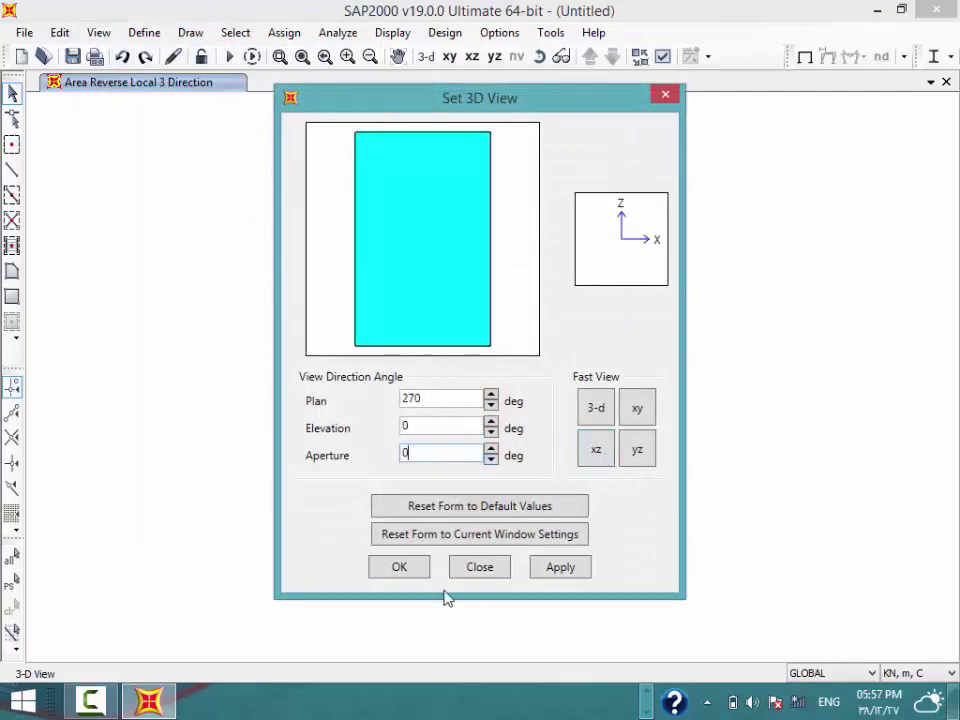
{"action": "left_click", "coordinate": [399, 567]}
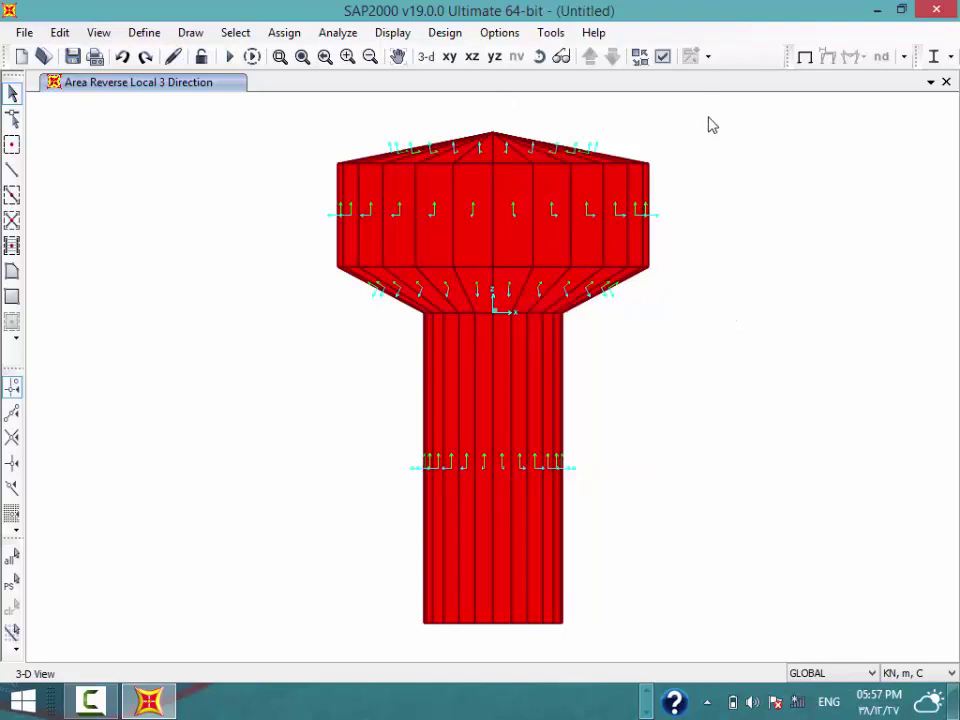
Select every object, save the model as '21', and open the Edit menu
{"action": "left_click_drag", "start_coordinate": [708, 125], "coordinate": [302, 563]}
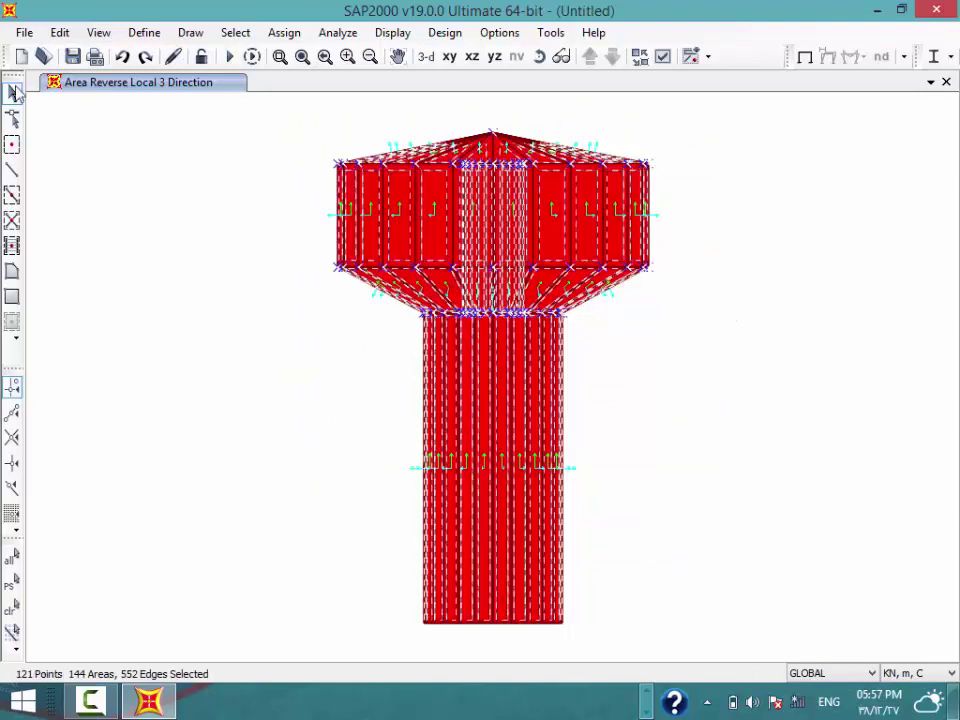
{"action": "key", "text": "ctrl+s"}
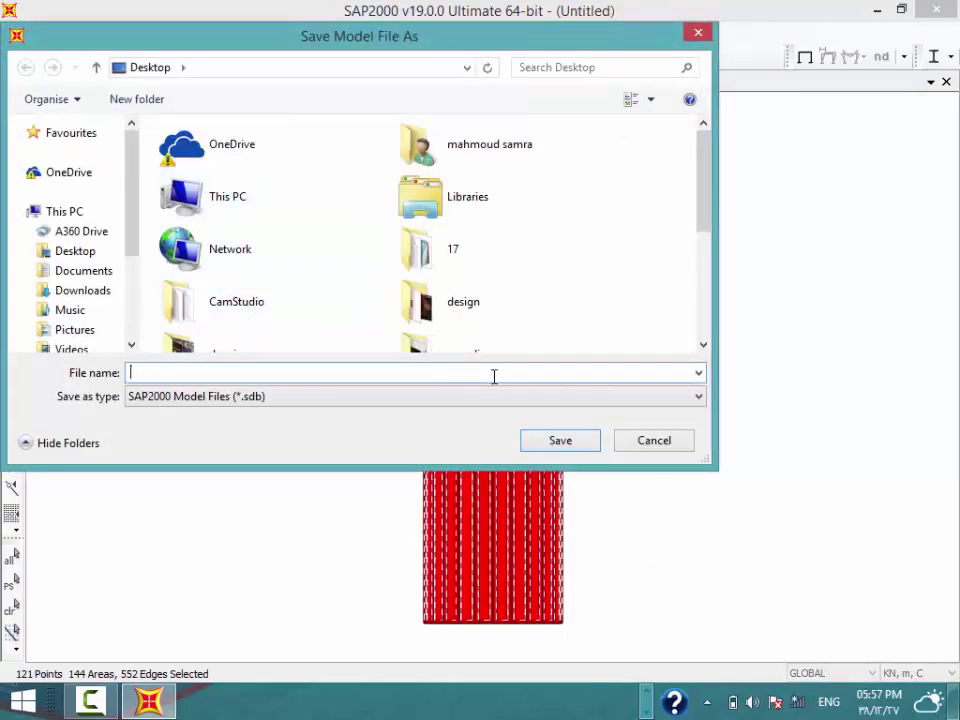
{"action": "type", "text": "21"}
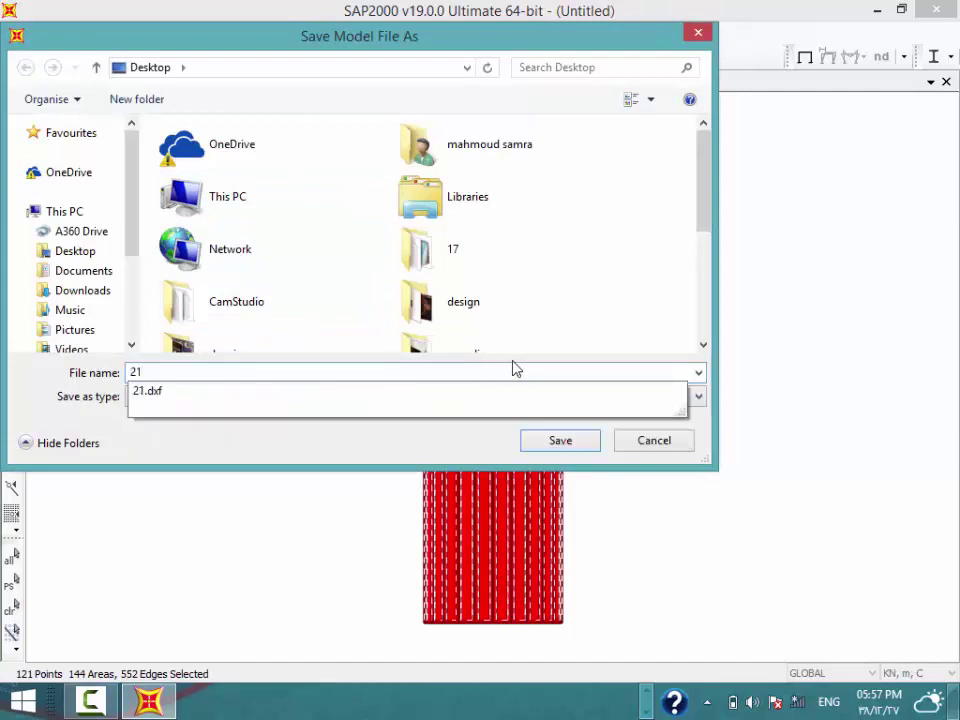
{"action": "left_click", "coordinate": [568, 442]}
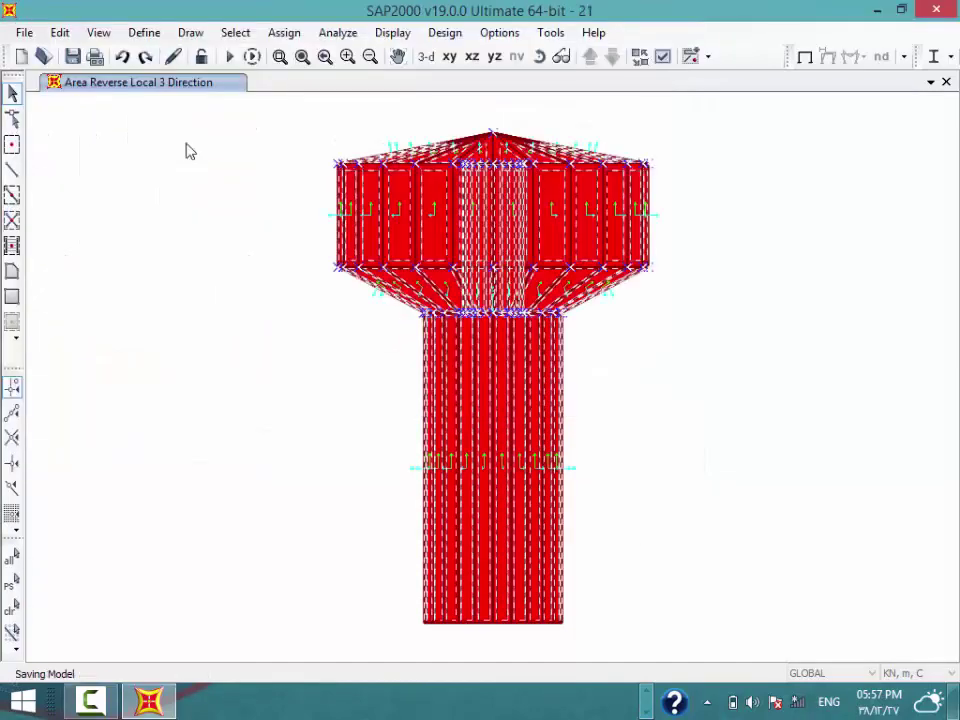
{"action": "left_click", "coordinate": [60, 32]}
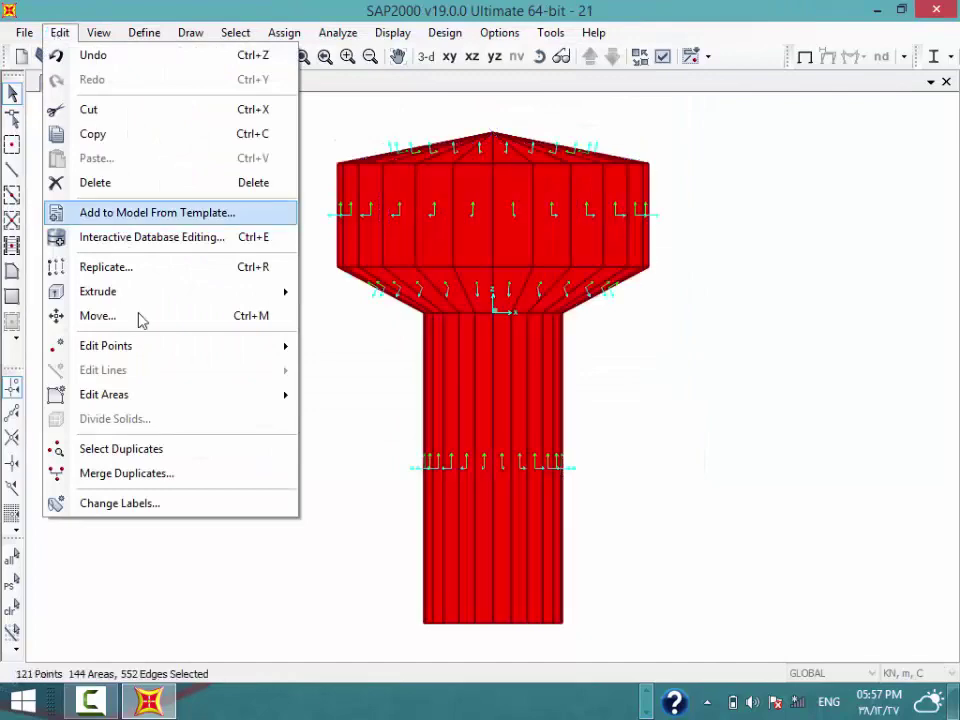
{"action": "mouse_move", "coordinate": [104, 394]}
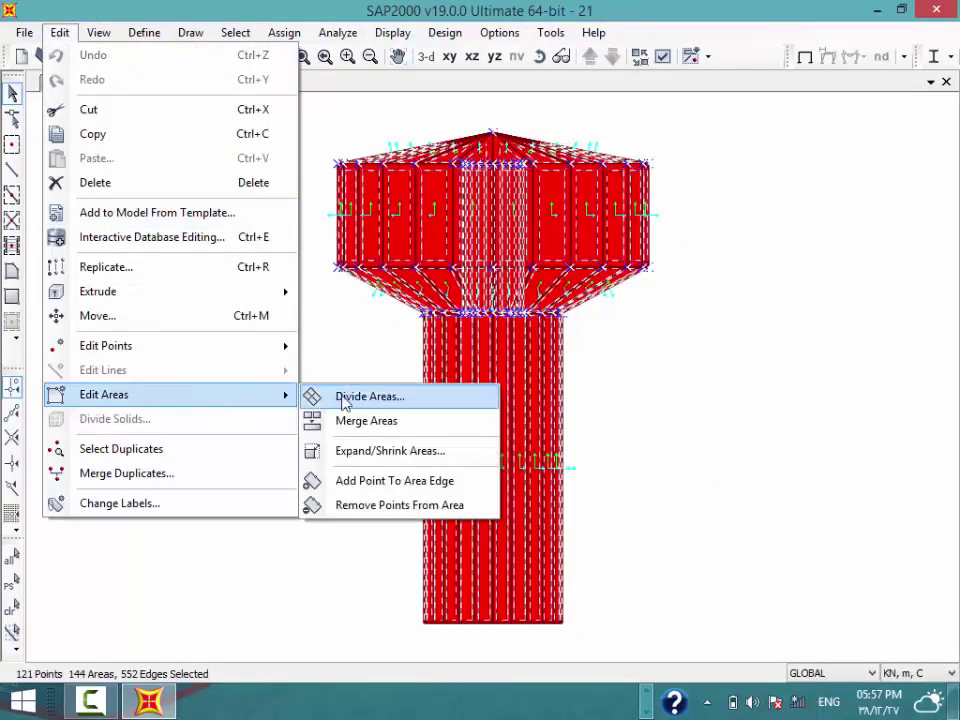
Divide the selected areas into pieces of at most 0.5 m, then window-select the tank top
{"action": "left_click", "coordinate": [344, 398]}
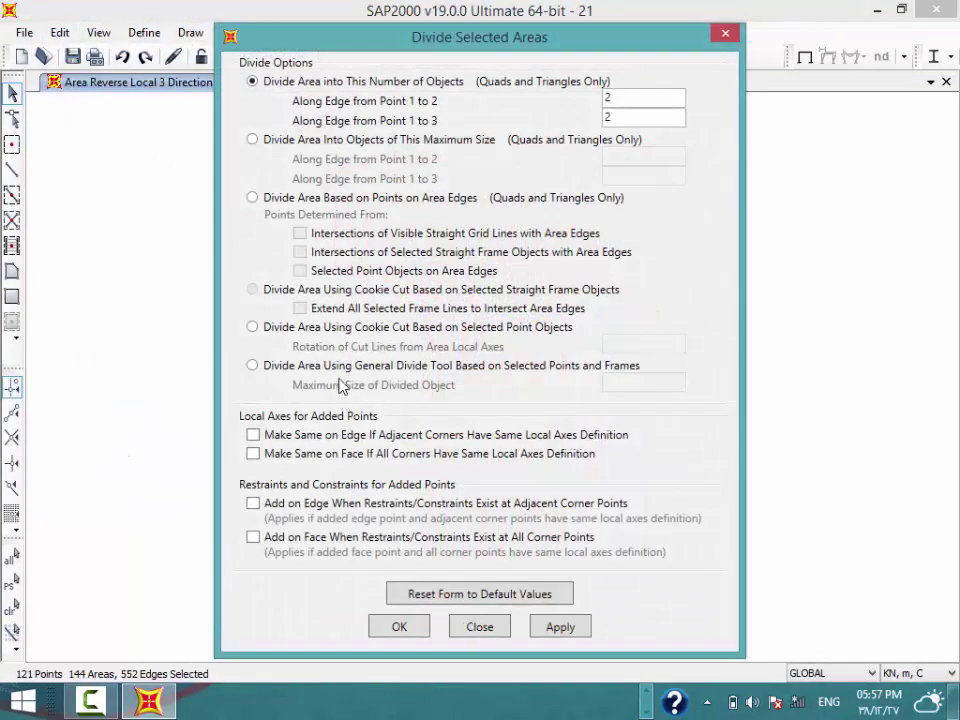
{"action": "left_click", "coordinate": [343, 366]}
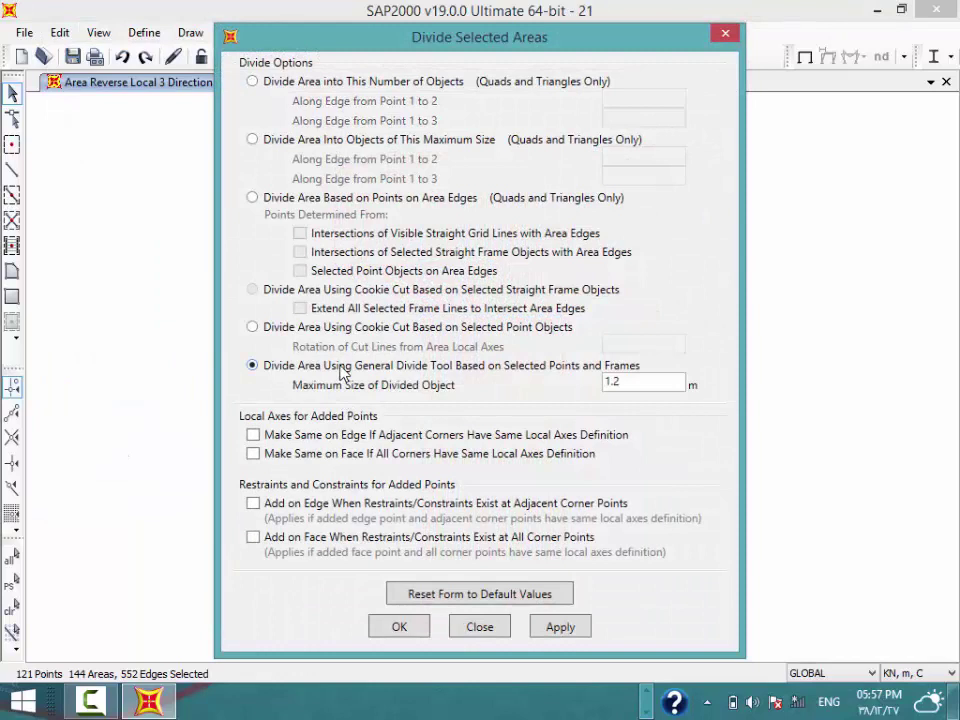
{"action": "double_click", "coordinate": [640, 382]}
{"action": "type", "text": "0.5"}
{"action": "left_click", "coordinate": [388, 628]}
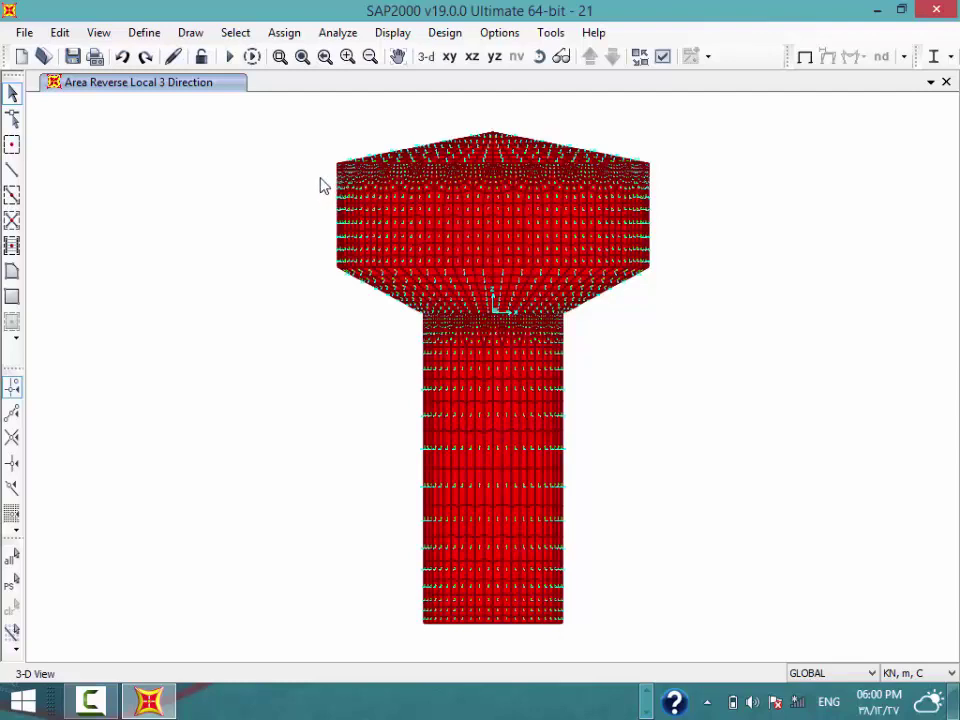
{"action": "left_click_drag", "start_coordinate": [320, 178], "coordinate": [667, 326]}
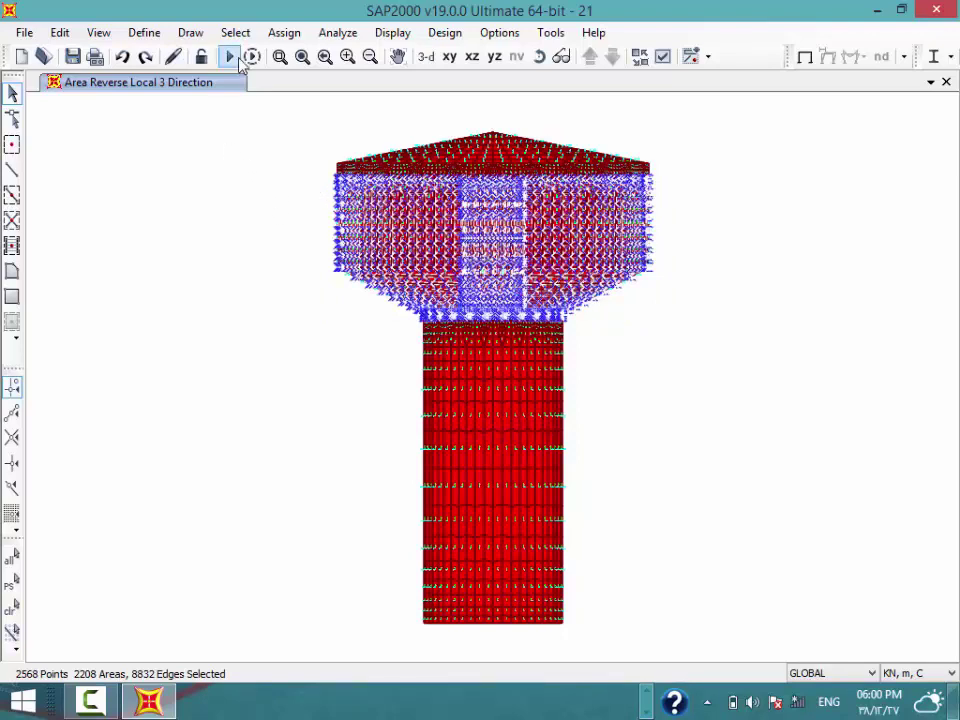
Open the Assign Joint Pattern Data dialog for the upper tank joints and move it aside
{"action": "left_click", "coordinate": [284, 32]}
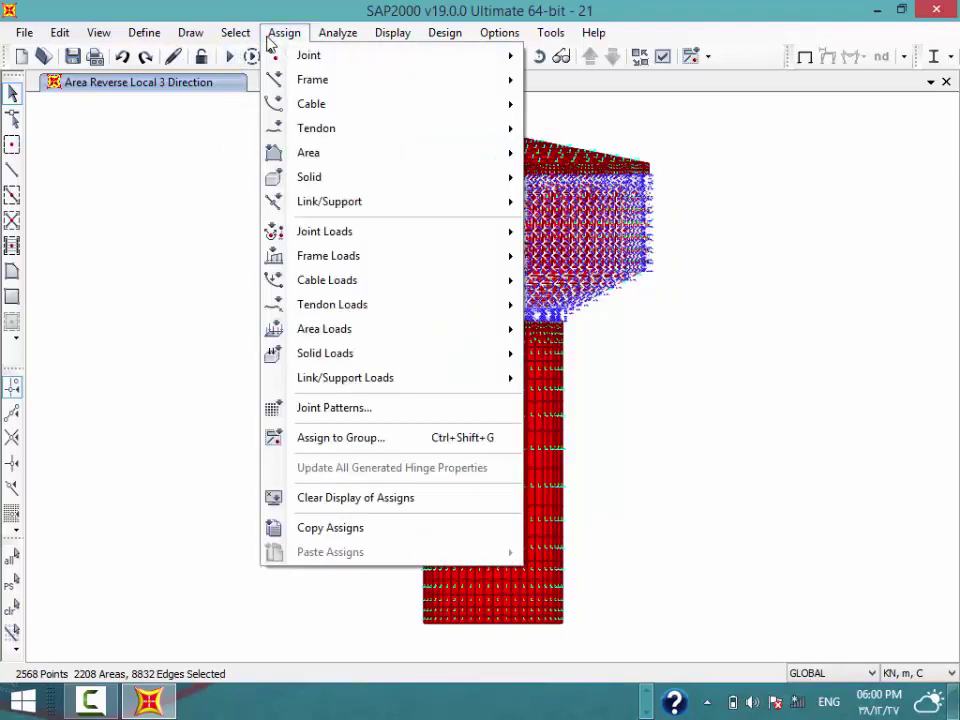
{"action": "left_click", "coordinate": [389, 416]}
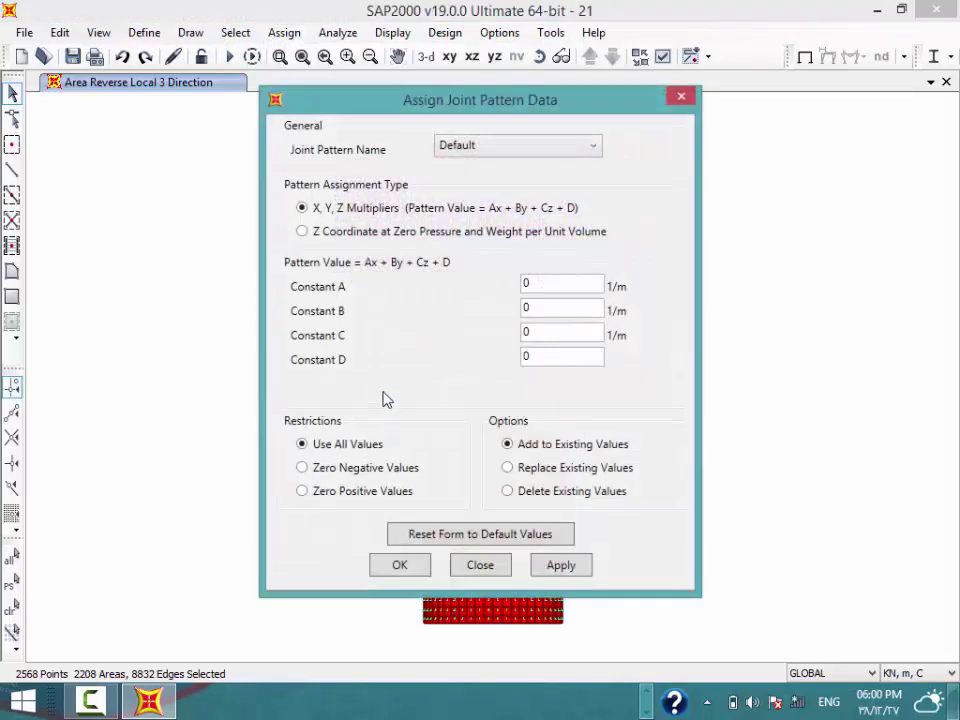
{"action": "left_click", "coordinate": [343, 241]}
{"action": "left_click", "coordinate": [336, 218]}
{"action": "left_click_drag", "start_coordinate": [420, 103], "coordinate": [0, 120]}
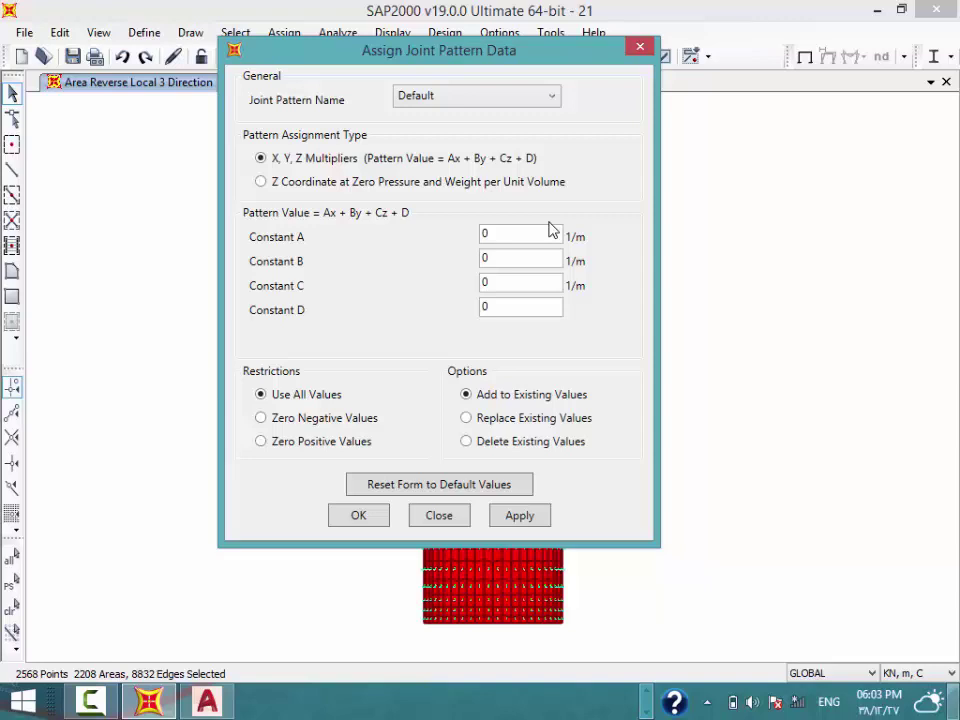
Define the Default pattern by Z coordinate 6.2 and unit weight 10, zeroing negatives and replacing existing values
{"action": "left_click", "coordinate": [516, 283]}
{"action": "key", "text": "Tab"}
{"action": "left_click", "coordinate": [262, 182]}
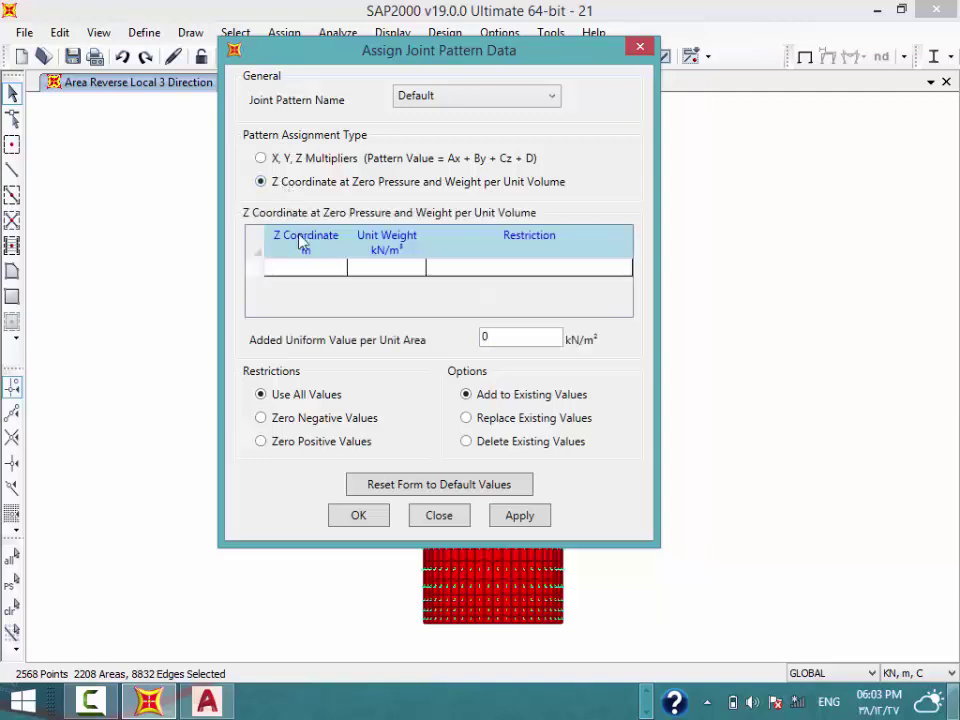
{"action": "left_click", "coordinate": [305, 268]}
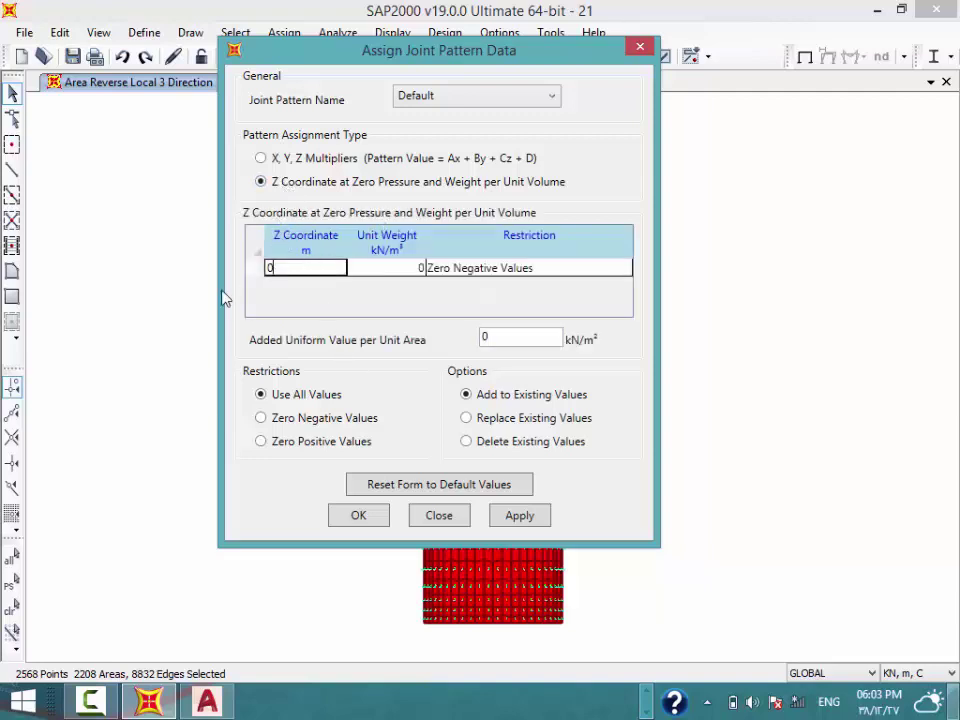
{"action": "type", "text": ".2"}
{"action": "left_click", "coordinate": [389, 270]}
{"action": "type", "text": "10"}
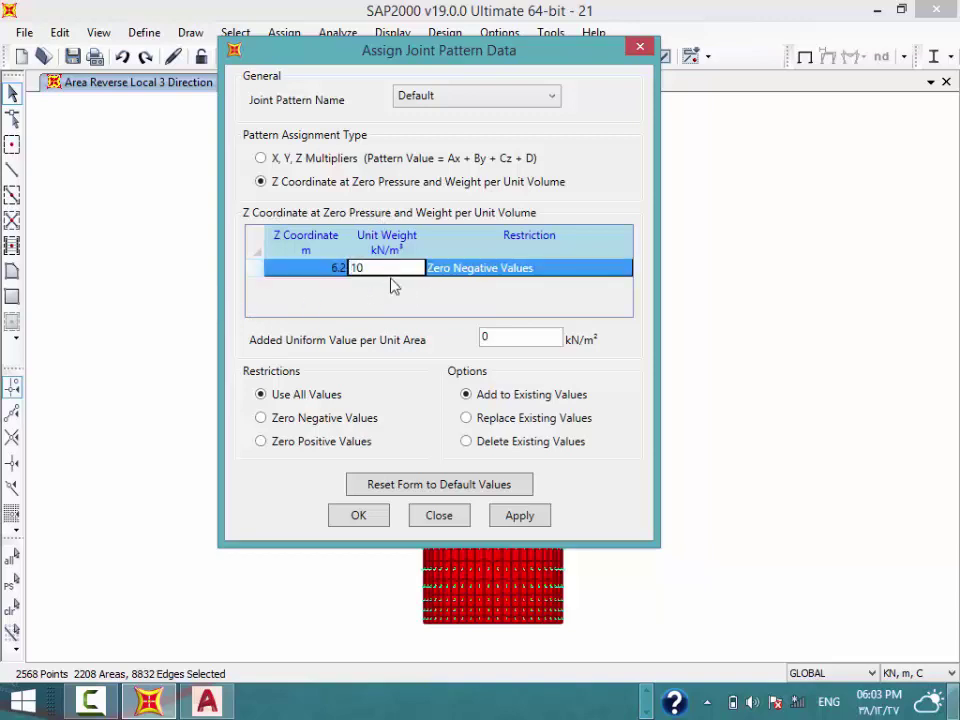
{"action": "left_click", "coordinate": [500, 420]}
{"action": "left_click", "coordinate": [281, 421]}
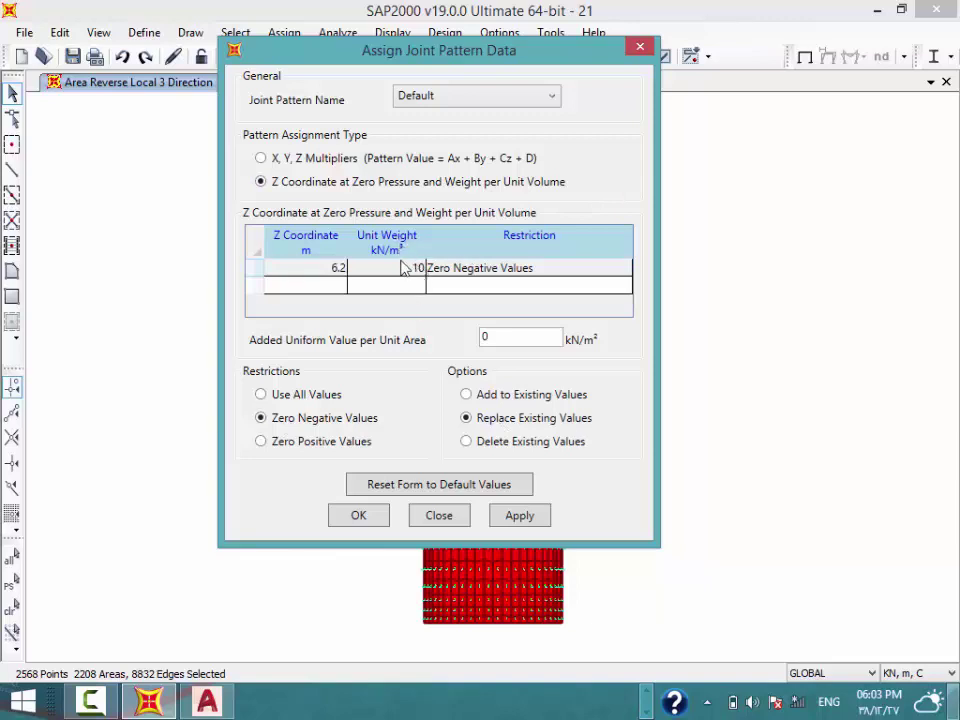
{"action": "double_click", "coordinate": [510, 336]}
{"action": "left_click", "coordinate": [377, 523]}
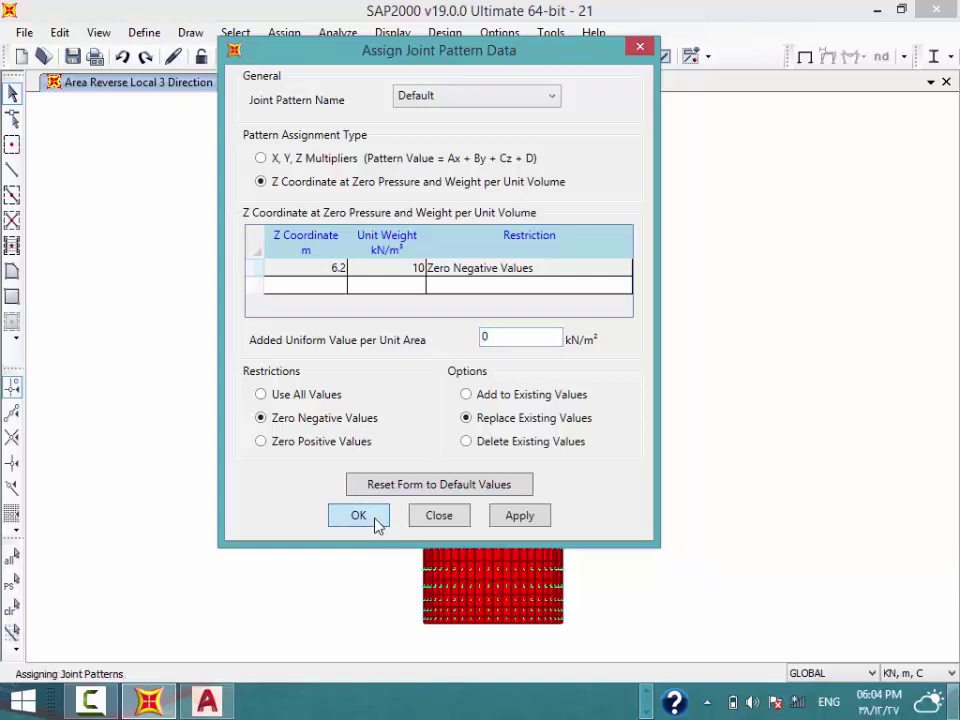
Assign the Default joint pattern and check point values such as 22.3591 at individual joints
{"action": "left_click", "coordinate": [358, 515]}
{"action": "right_click", "coordinate": [594, 347]}
{"action": "double_click", "coordinate": [490, 400]}
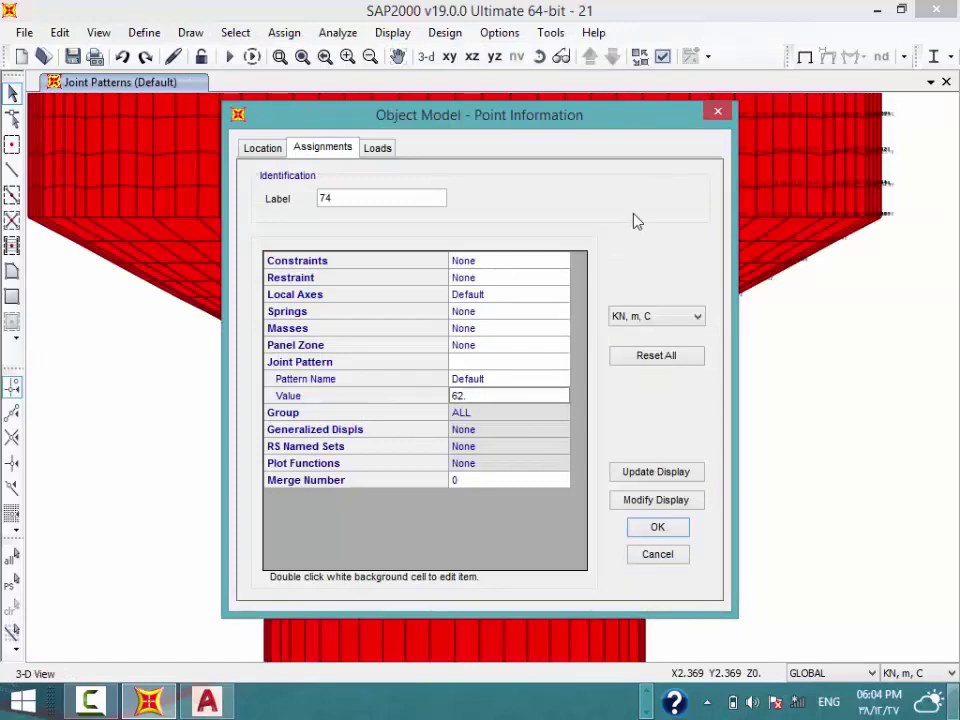
{"action": "left_click", "coordinate": [718, 111]}
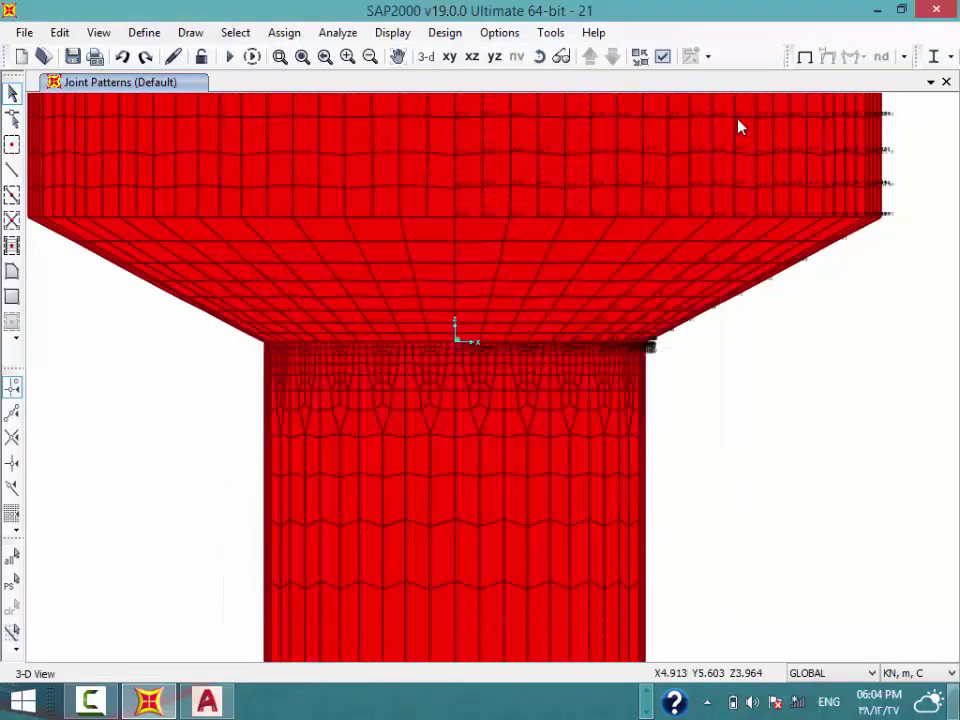
{"action": "right_click", "coordinate": [738, 125]}
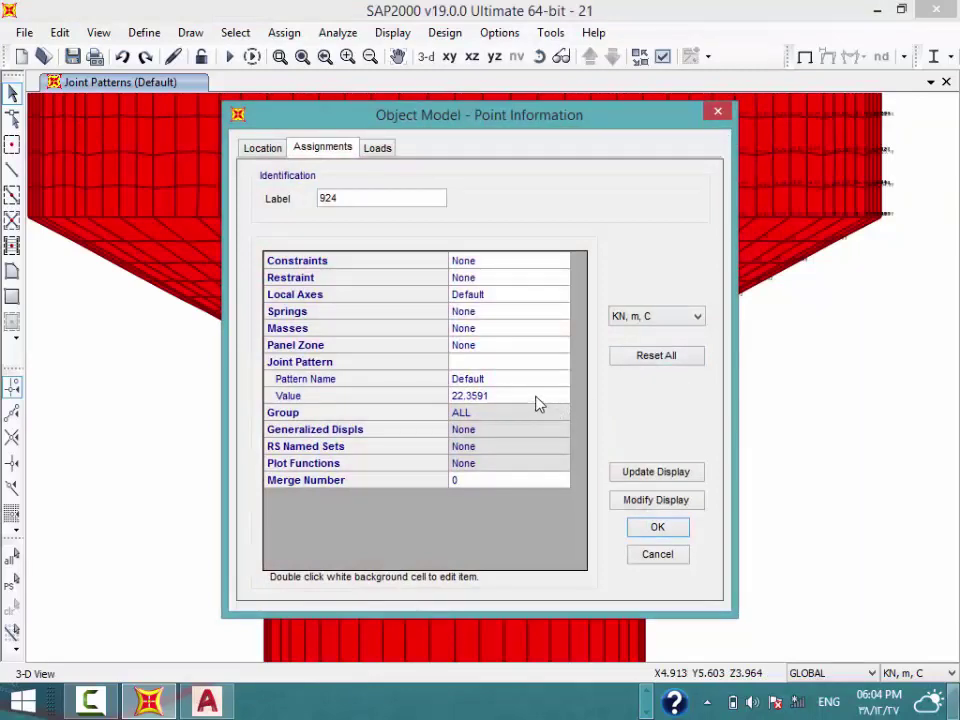
{"action": "key", "text": "Escape"}
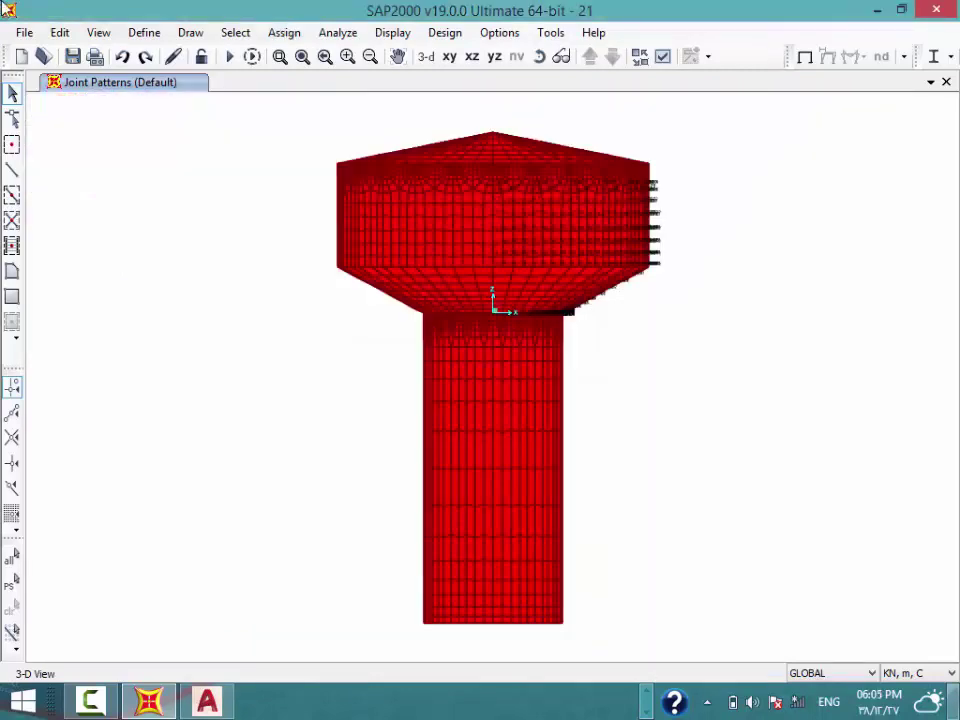
{"action": "left_click", "coordinate": [143, 33]}
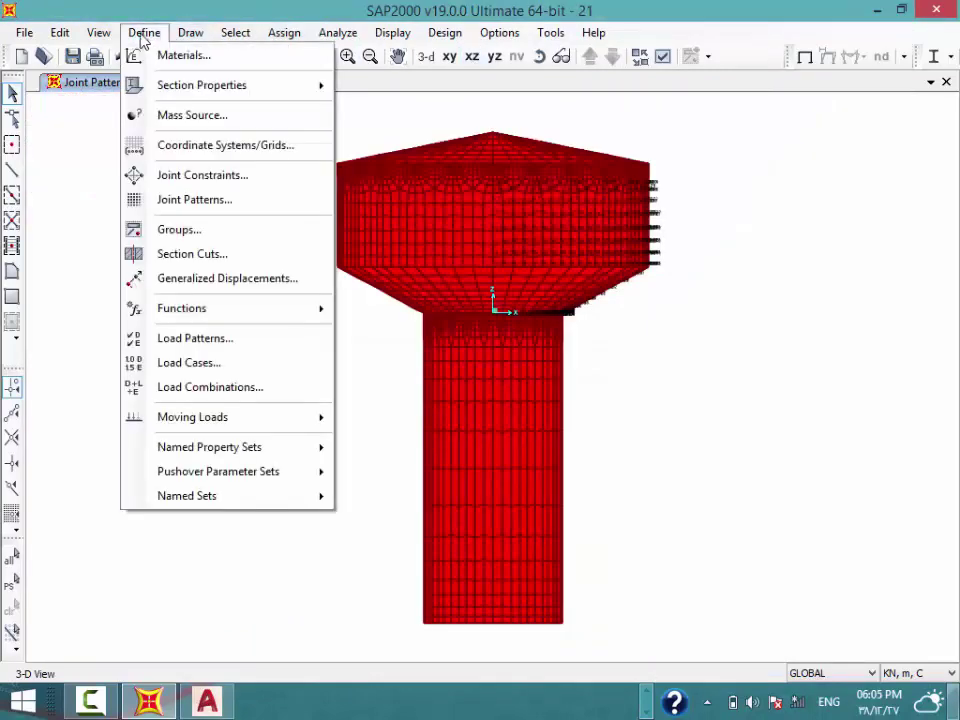
Add a 'live' load pattern of type Live
{"action": "left_click", "coordinate": [205, 338]}
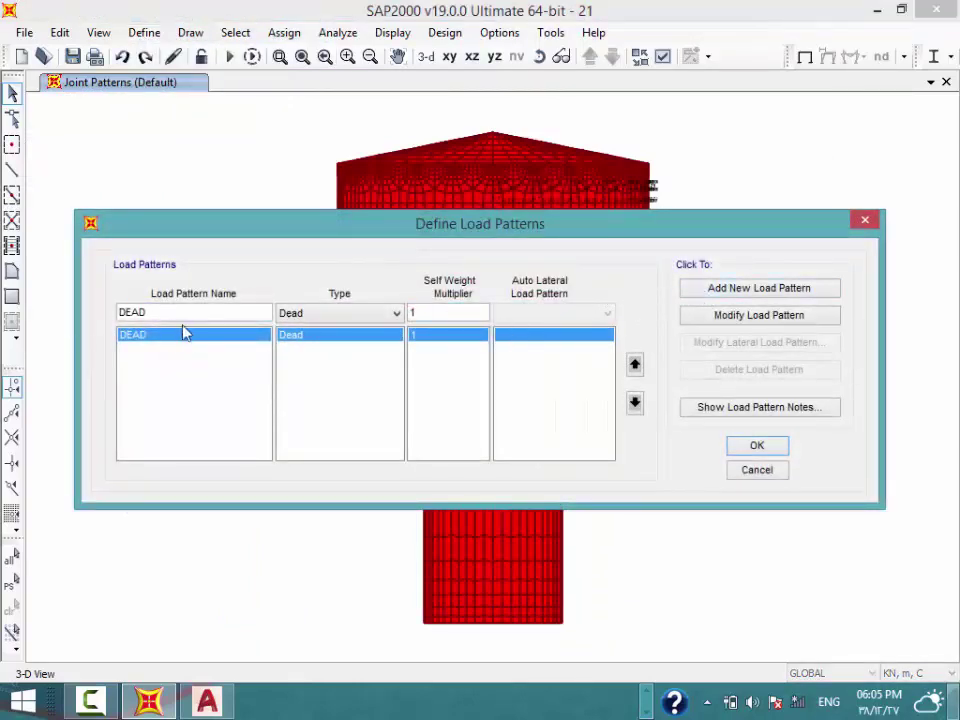
{"action": "left_click_drag", "start_coordinate": [181, 313], "coordinate": [60, 326]}
{"action": "key", "text": "BackSpace"}
{"action": "type", "text": "liv"}
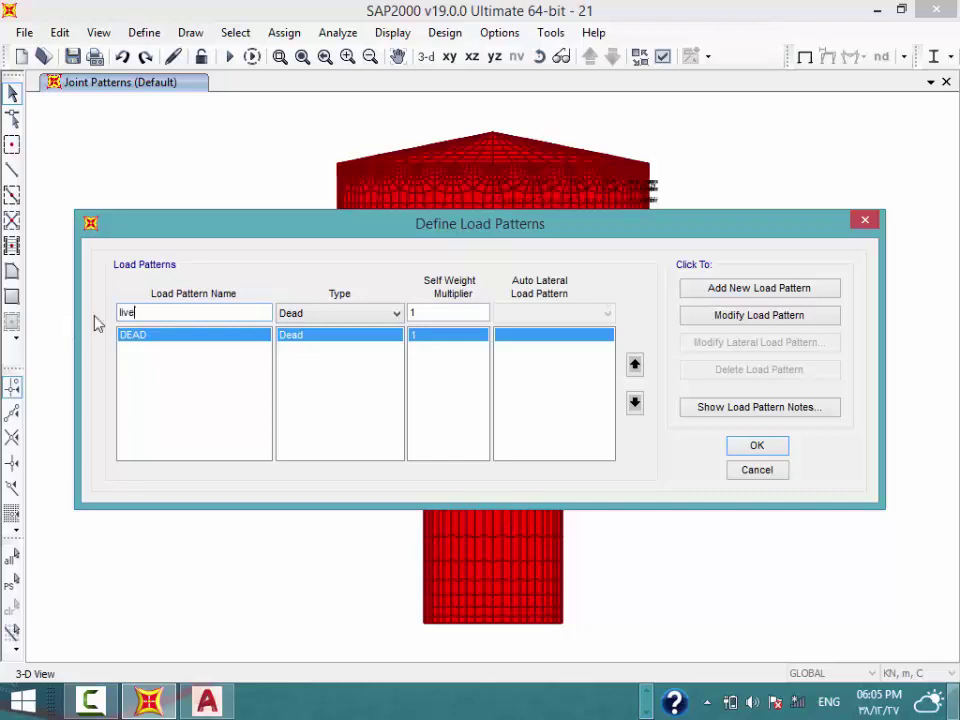
{"action": "type", "text": "e"}
{"action": "left_click", "coordinate": [347, 313]}
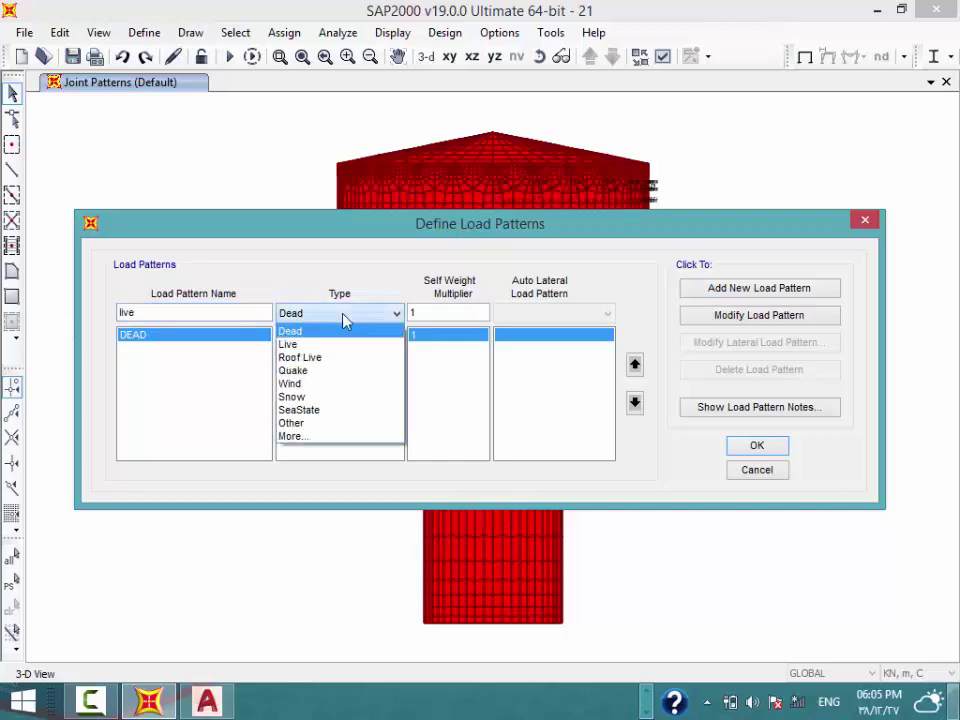
{"action": "left_click", "coordinate": [340, 344]}
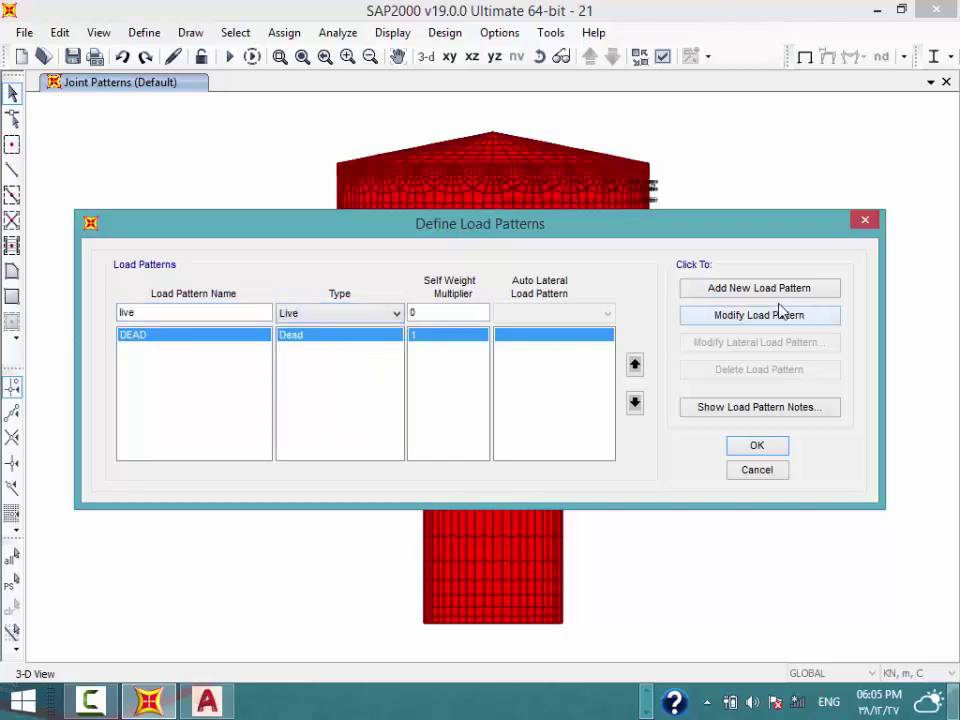
{"action": "left_click", "coordinate": [690, 290]}
Add a 'water press' load pattern of type Other
{"action": "left_click_drag", "start_coordinate": [150, 313], "coordinate": [13, 317]}
{"action": "type", "text": "wa"}
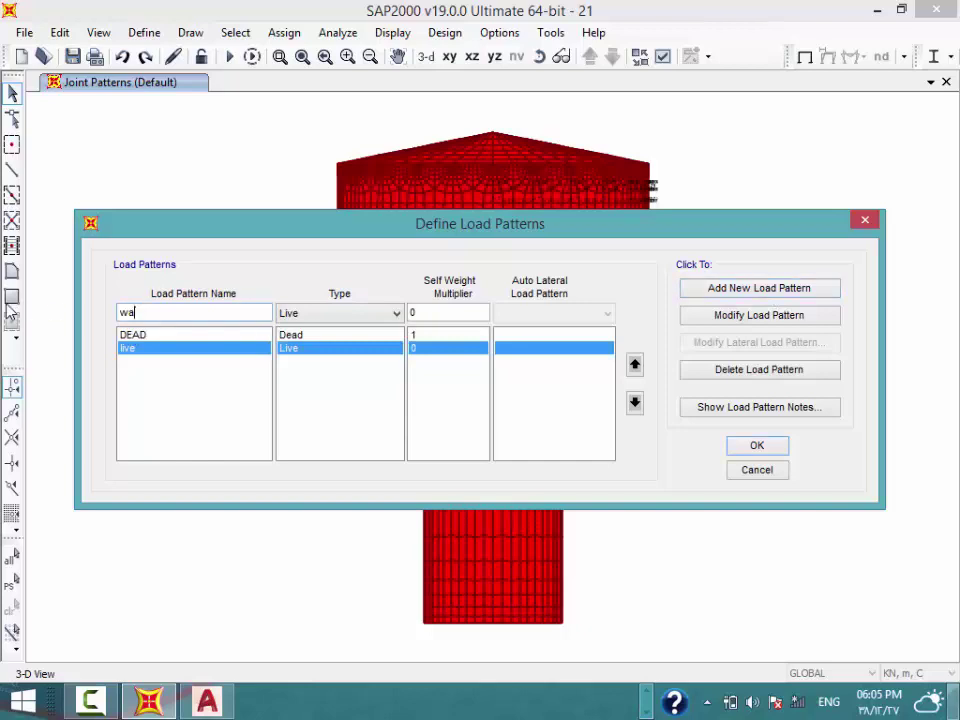
{"action": "type", "text": "ter press"}
{"action": "left_click", "coordinate": [350, 312]}
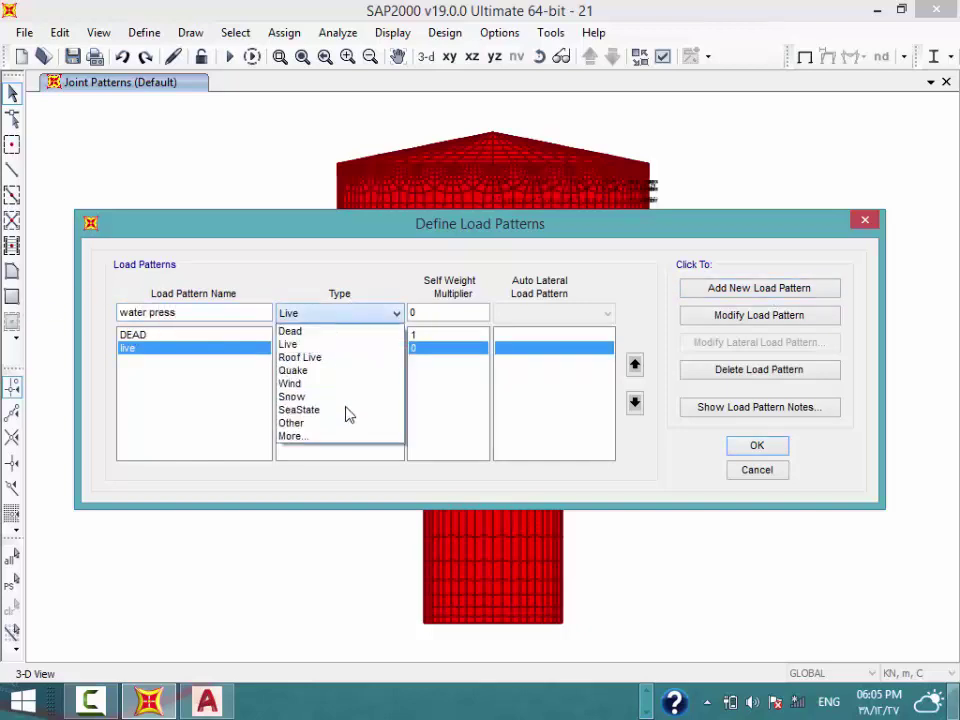
{"action": "left_click", "coordinate": [332, 425]}
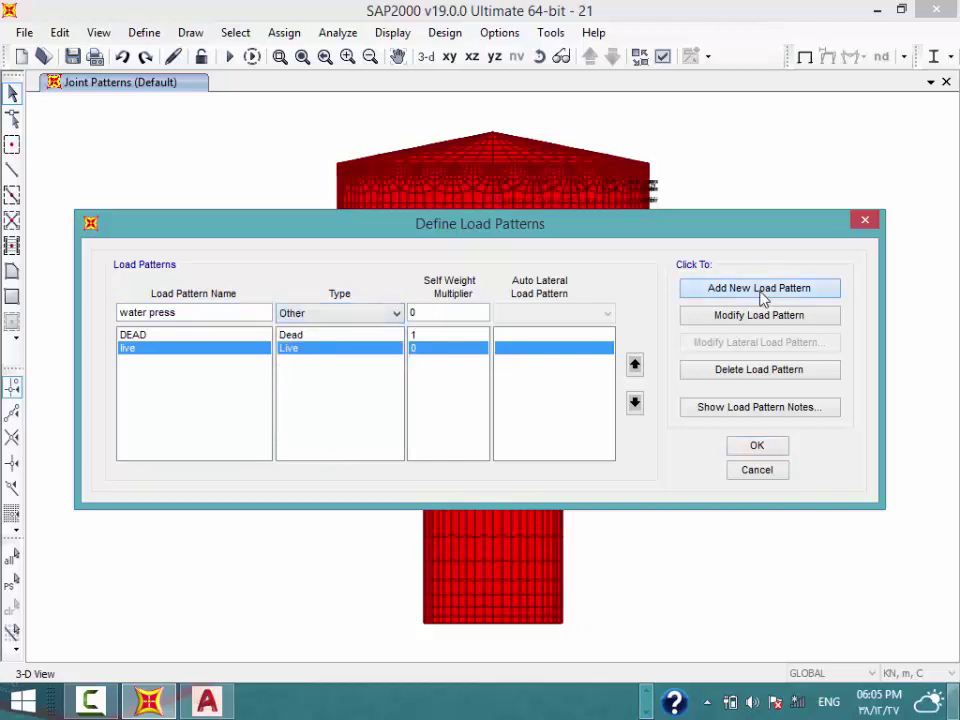
{"action": "left_click", "coordinate": [757, 287]}
Add a 'wind' load pattern of type Wind and confirm the load pattern list
{"action": "left_click_drag", "start_coordinate": [198, 312], "coordinate": [60, 316]}
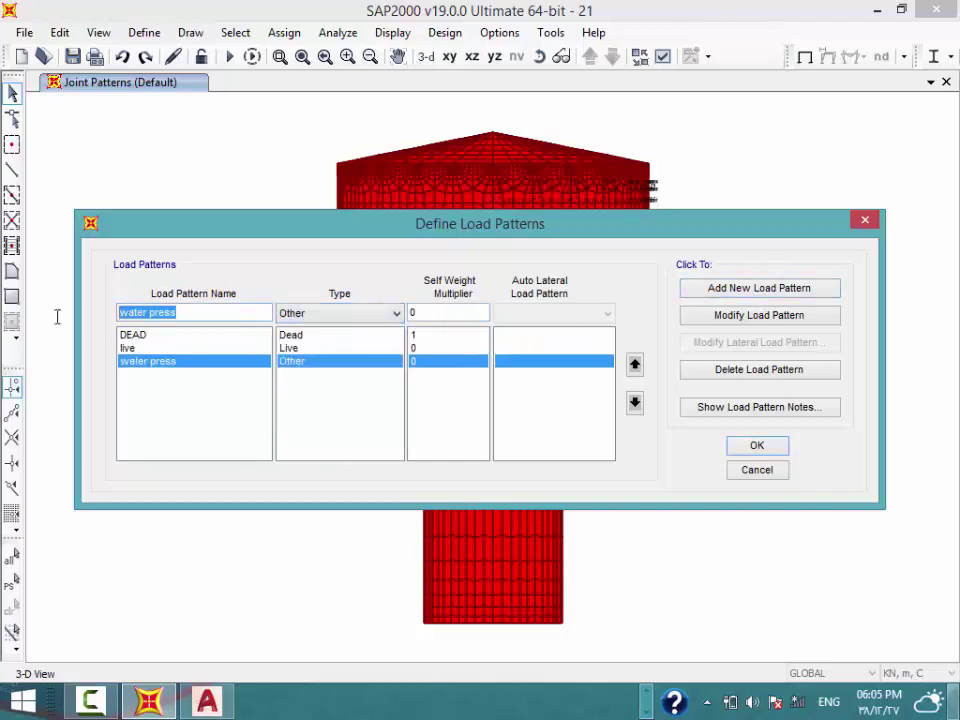
{"action": "type", "text": "wind"}
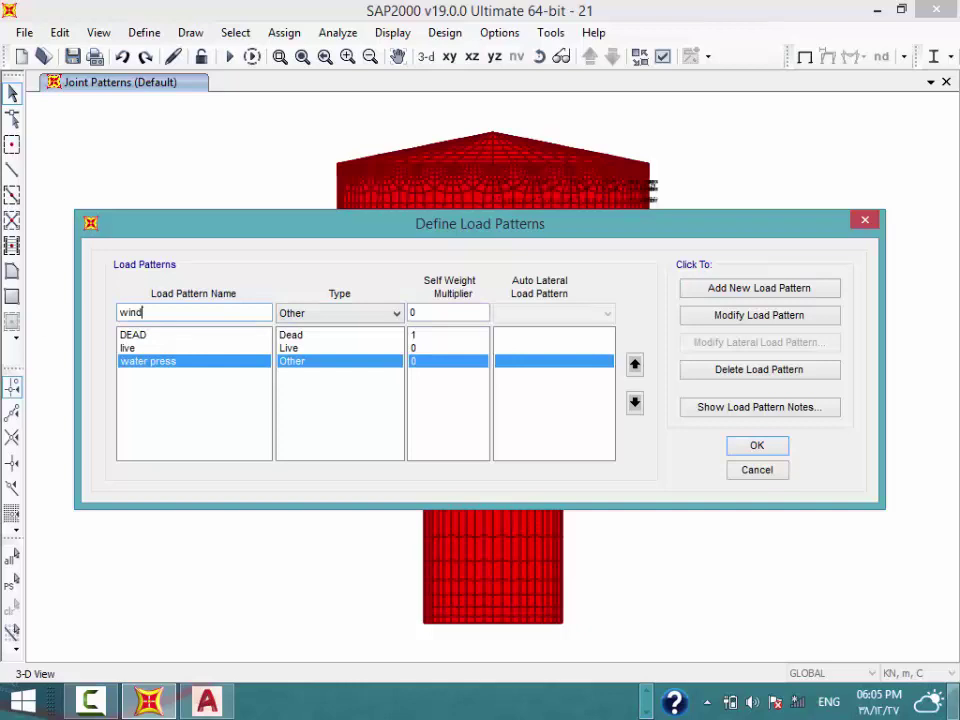
{"action": "left_click", "coordinate": [330, 313]}
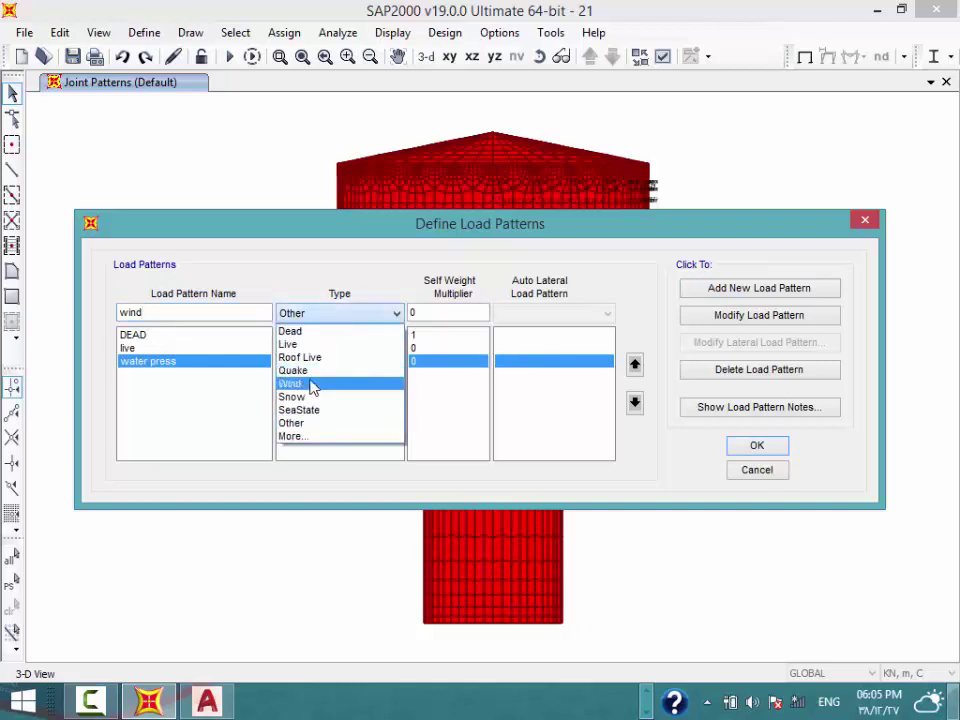
{"action": "left_click", "coordinate": [313, 385]}
{"action": "left_click", "coordinate": [776, 290]}
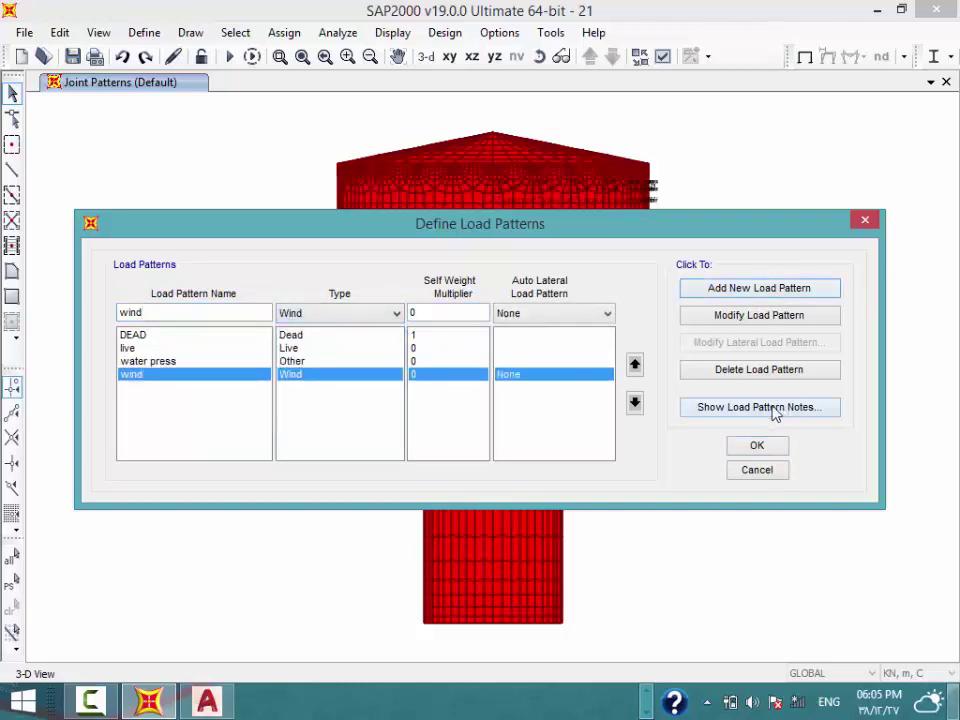
{"action": "left_click", "coordinate": [758, 447]}
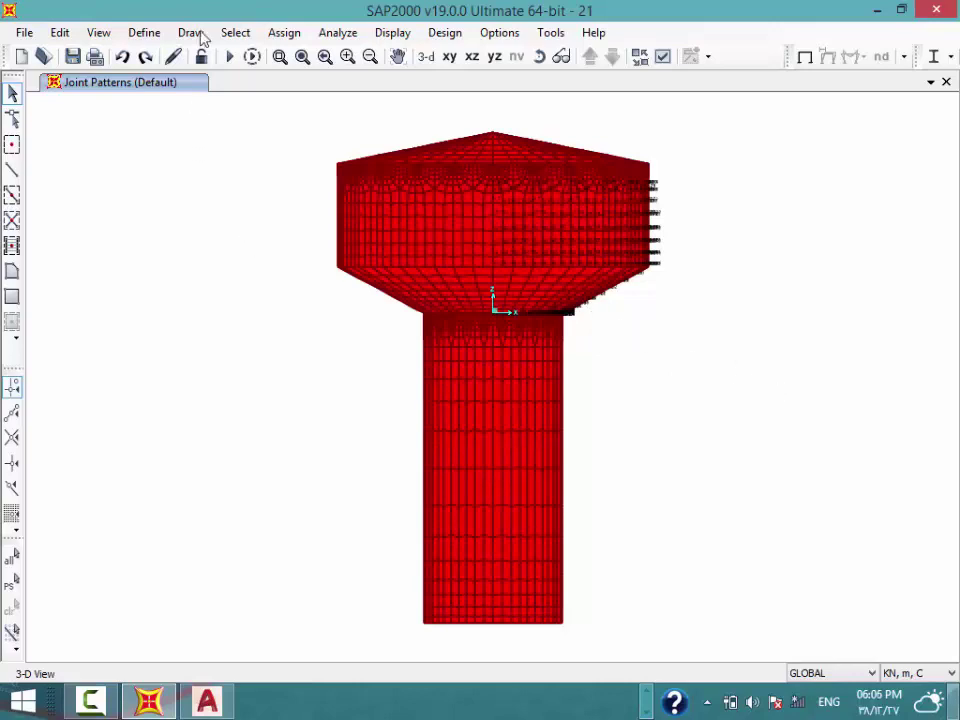
Reselect the previous tank selection and bring up the Surface Pressure (All) area load settings
{"action": "left_click", "coordinate": [243, 35]}
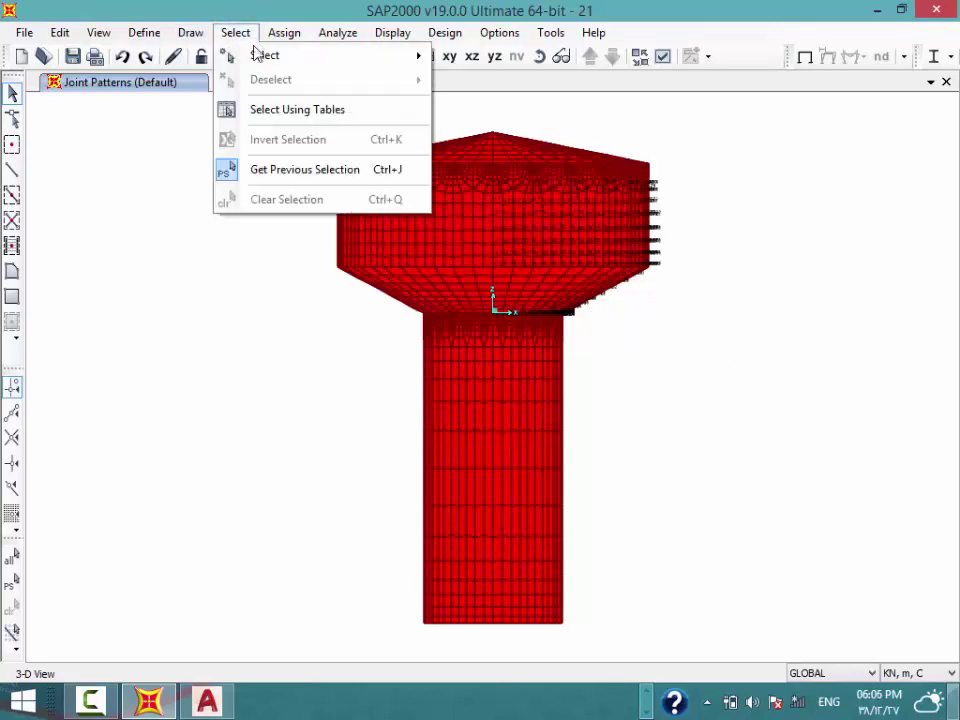
{"action": "left_click", "coordinate": [297, 172]}
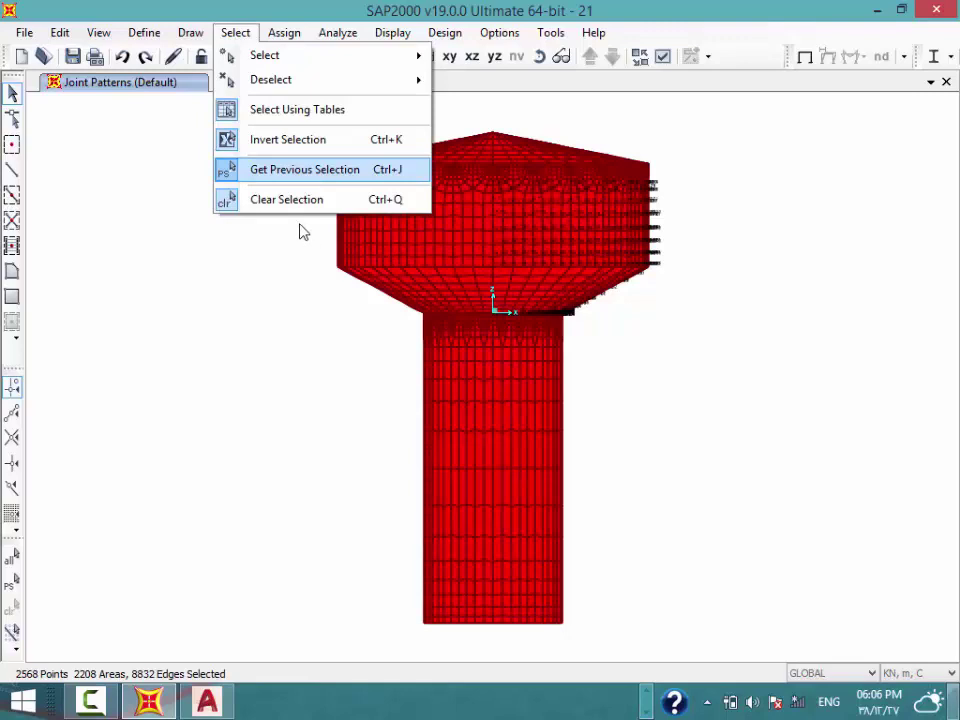
{"action": "left_click", "coordinate": [236, 33]}
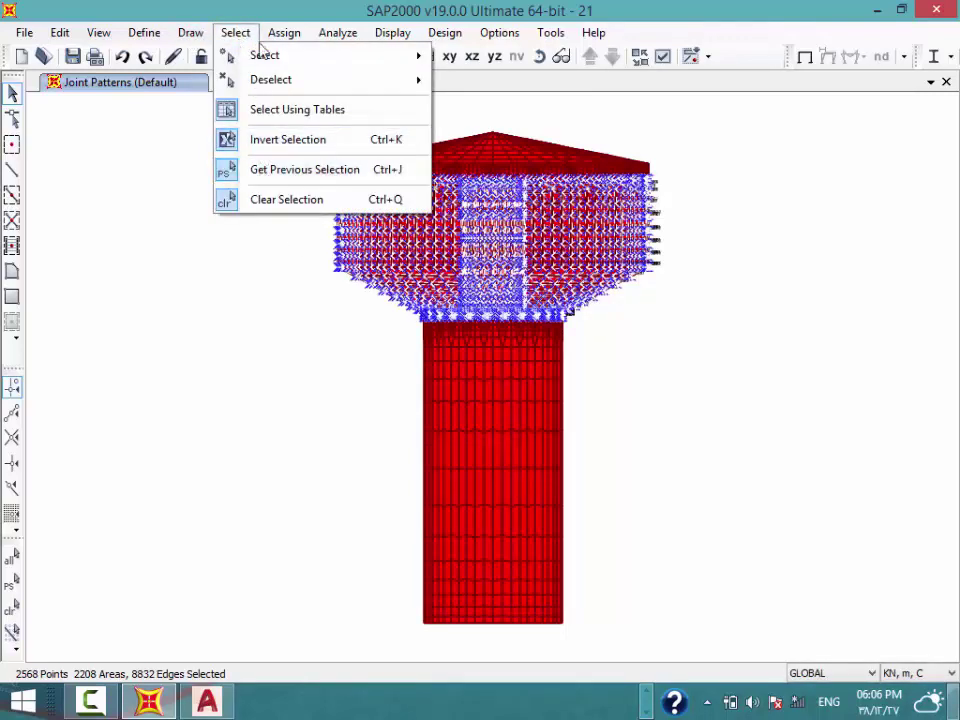
{"action": "left_click", "coordinate": [237, 38]}
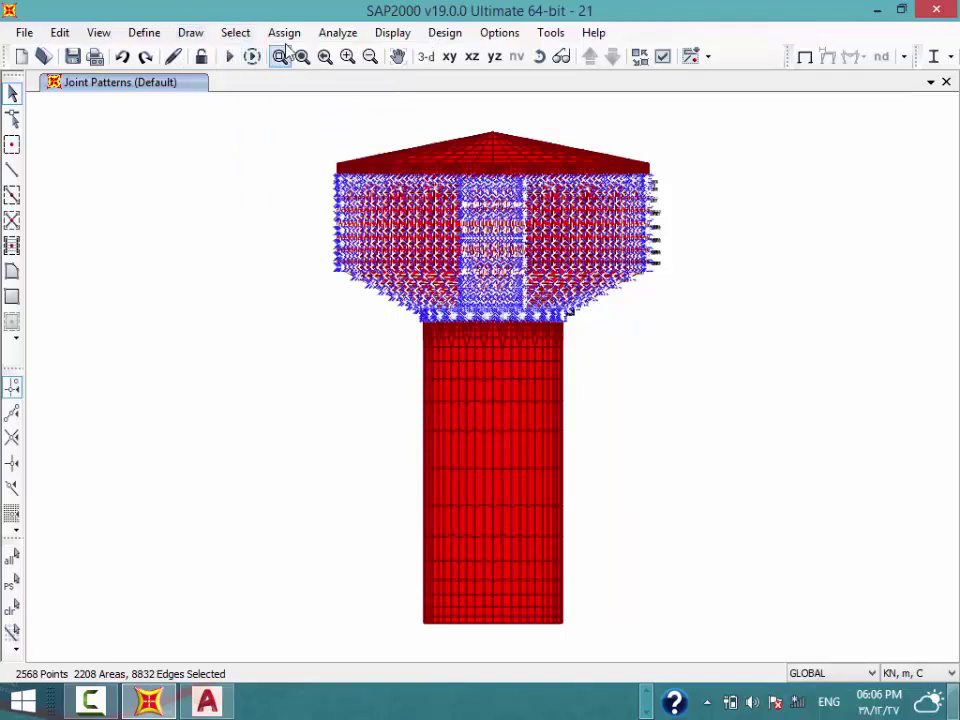
{"action": "left_click", "coordinate": [286, 34]}
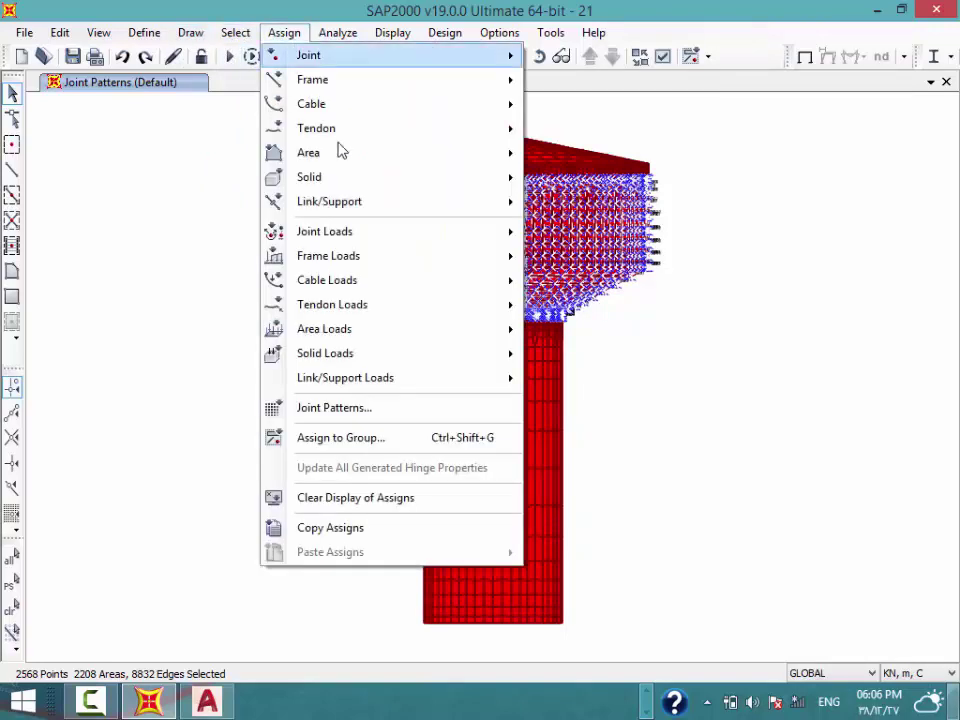
{"action": "mouse_move", "coordinate": [324, 329]}
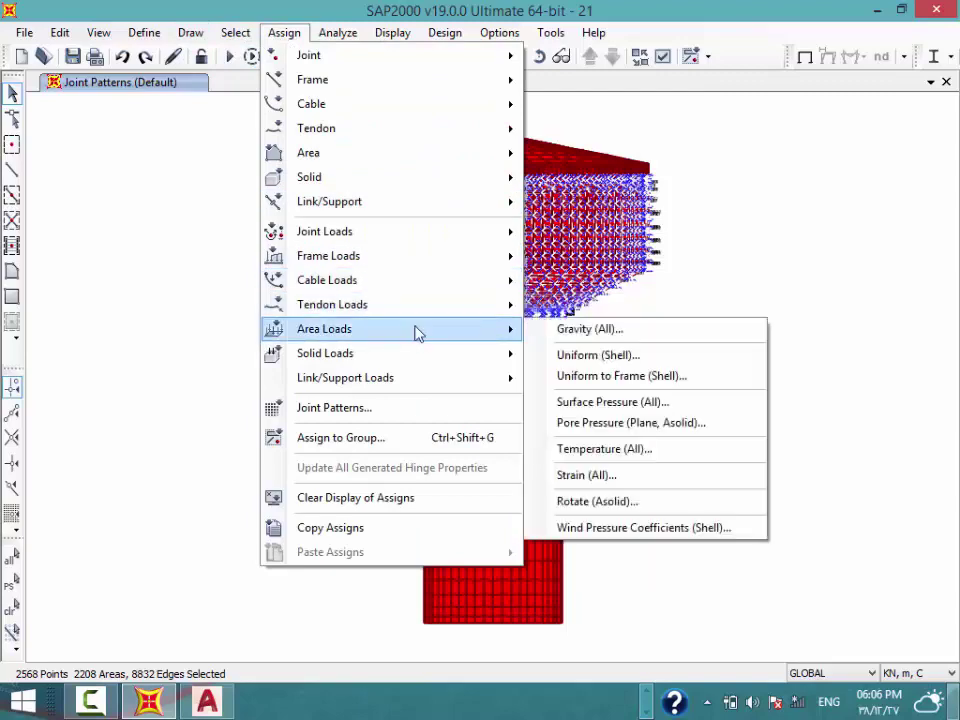
{"action": "left_click", "coordinate": [607, 403]}
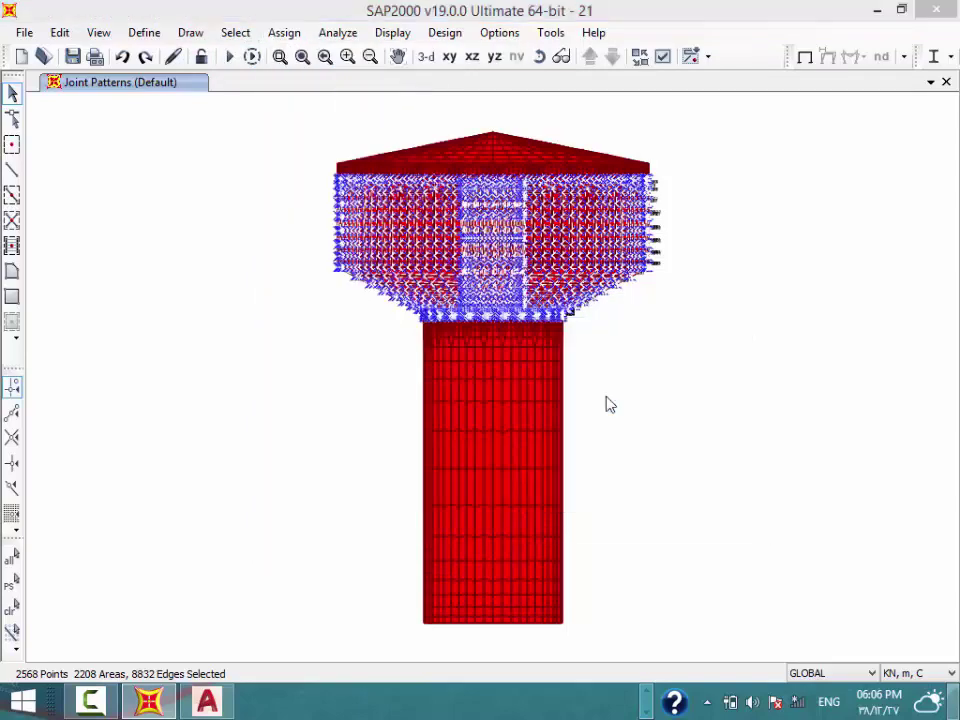
Assign water press pressure to the bottom faces using the Default joint pattern with multiplier 1
{"action": "left_click", "coordinate": [434, 127]}
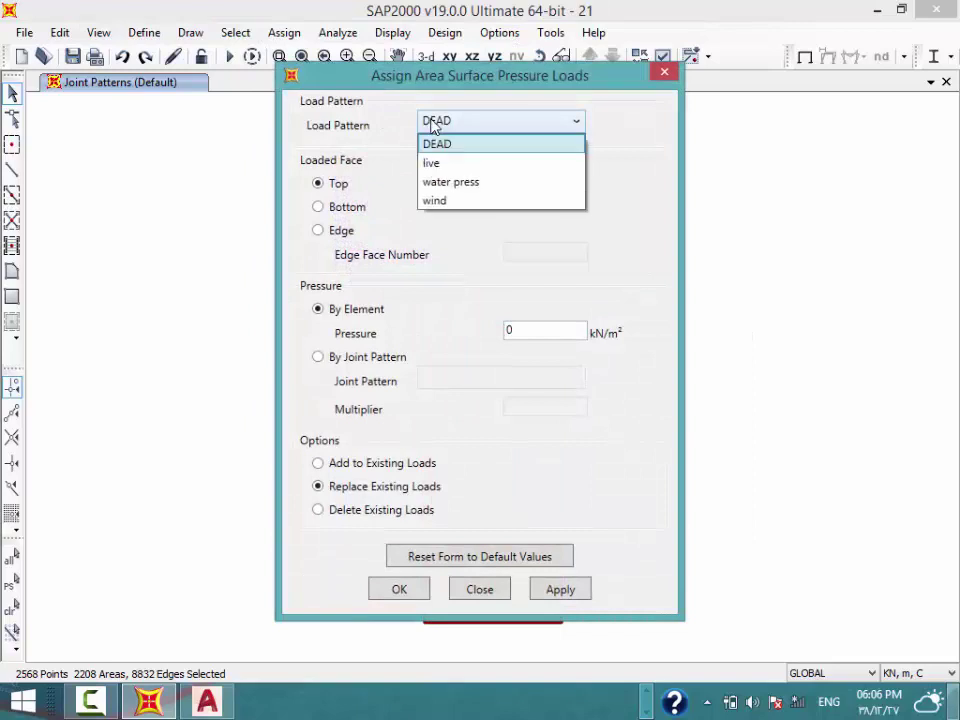
{"action": "left_click", "coordinate": [448, 183]}
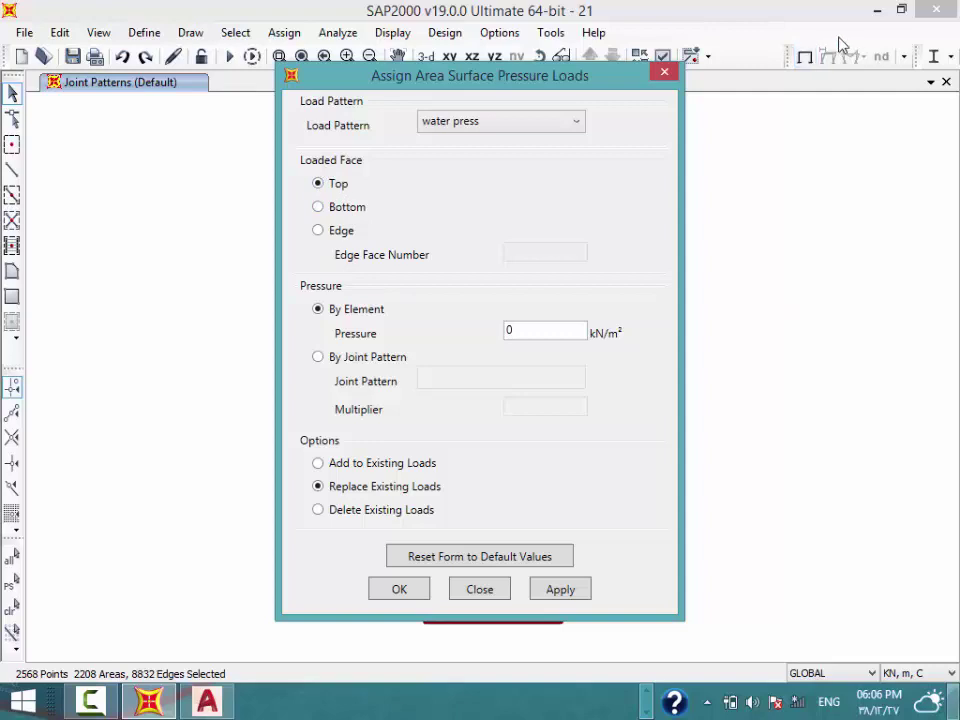
{"action": "left_click", "coordinate": [353, 207]}
{"action": "left_click", "coordinate": [337, 358]}
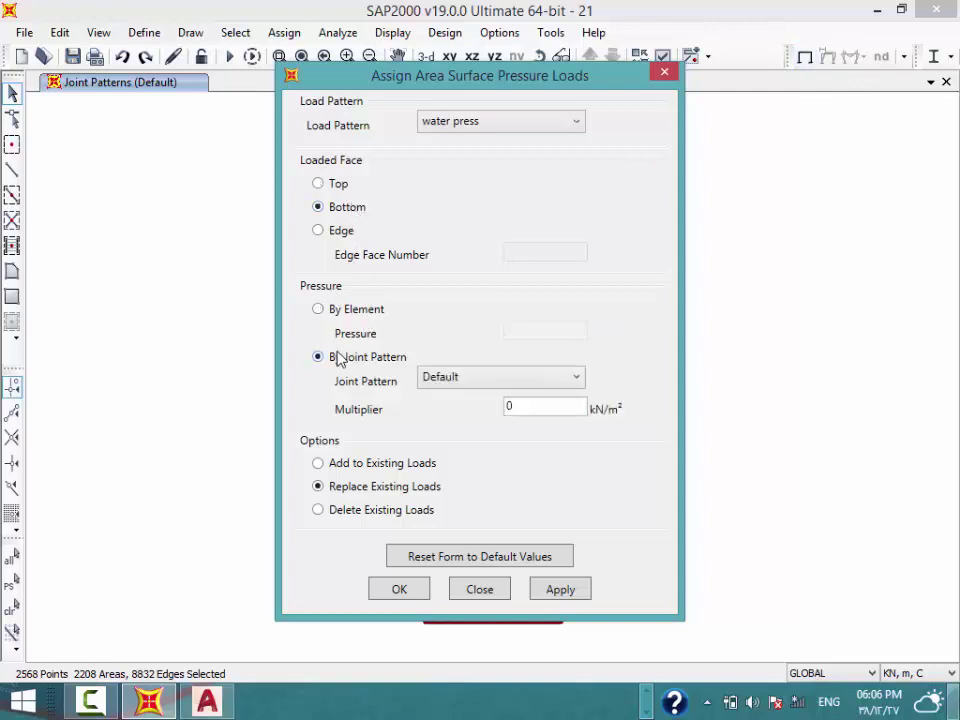
{"action": "left_click", "coordinate": [504, 387]}
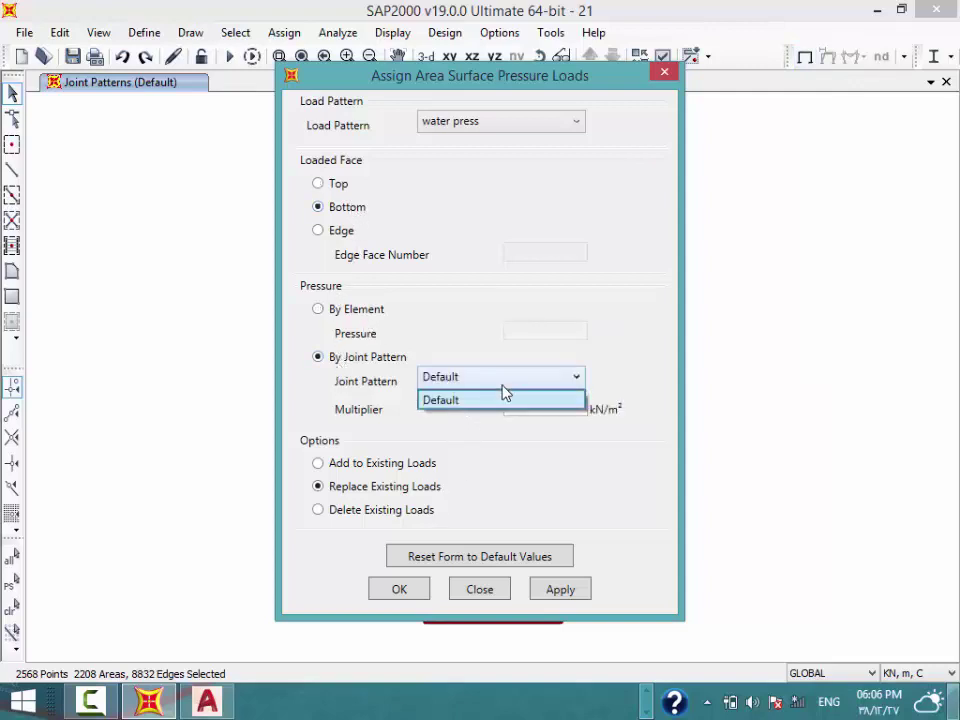
{"action": "left_click", "coordinate": [504, 390]}
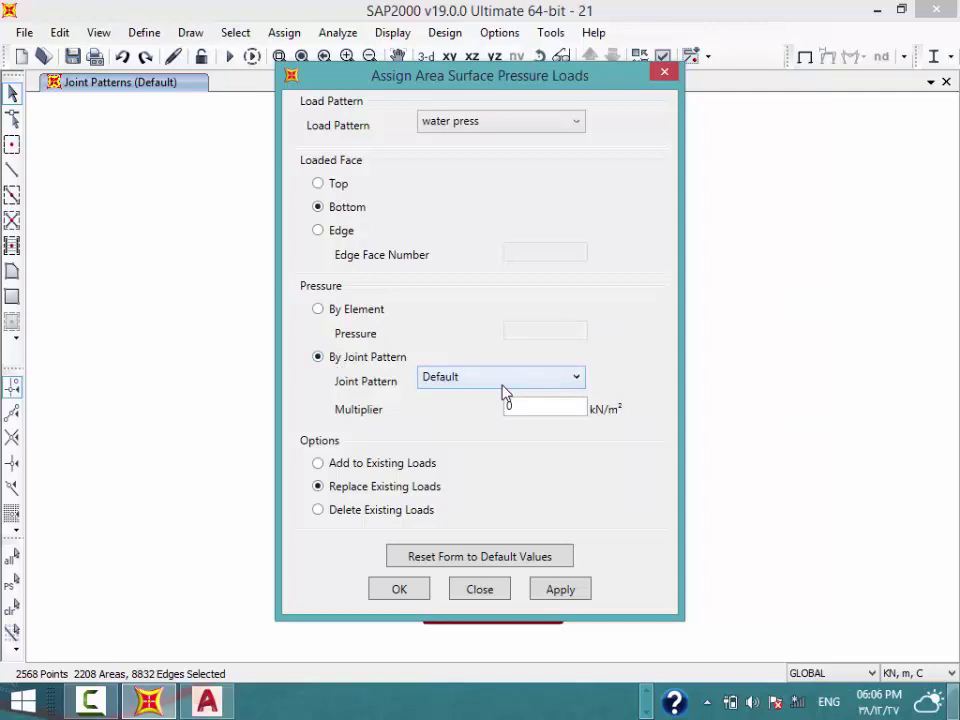
{"action": "left_click", "coordinate": [505, 408]}
{"action": "double_click", "coordinate": [516, 408]}
{"action": "type", "text": "1"}
{"action": "mouse_move", "coordinate": [596, 68]}
{"action": "left_mouse_down"}
{"action": "mouse_move", "coordinate": [527, 26]}
{"action": "mouse_move", "coordinate": [560, 14]}
{"action": "left_mouse_up"}
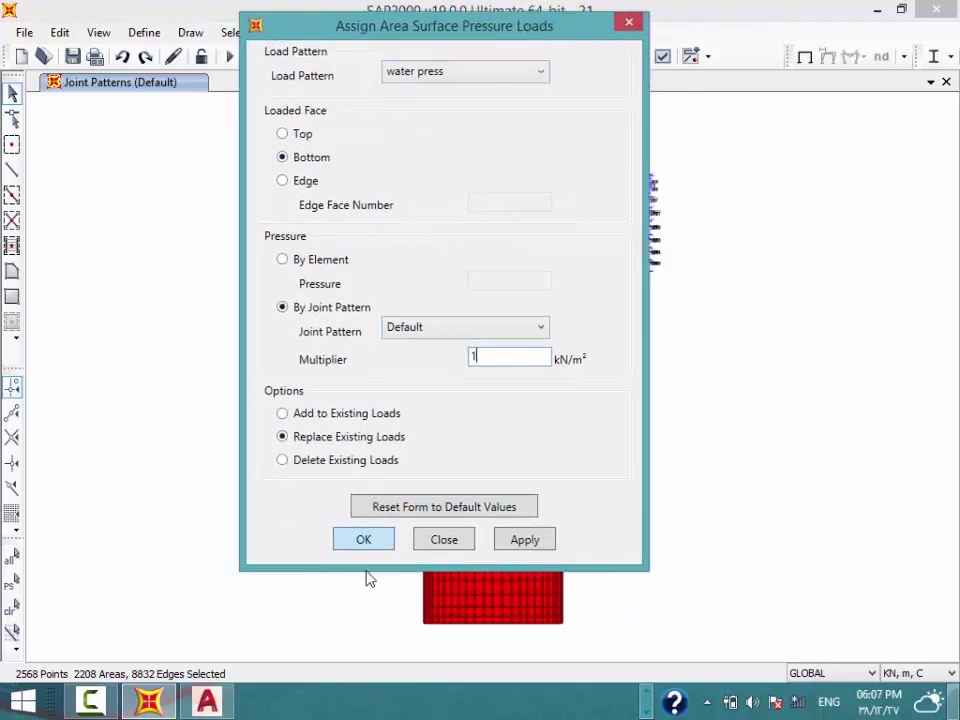
{"action": "left_click", "coordinate": [364, 541]}
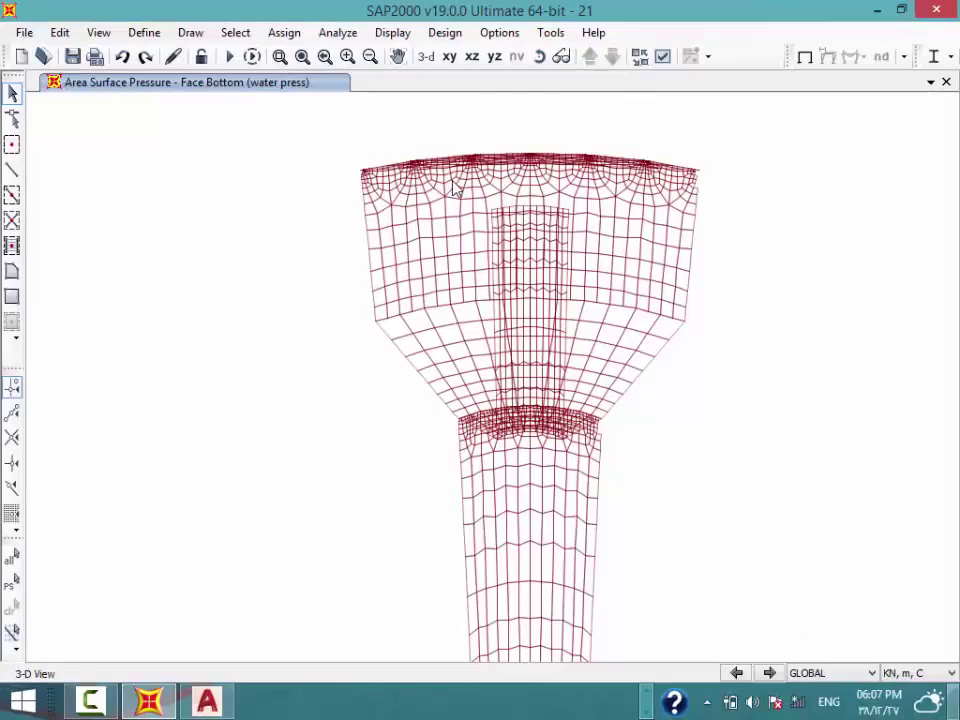
{"action": "scroll", "coordinate": [418, 312], "scroll_direction": "up", "scroll_amount": 2}
{"action": "scroll", "coordinate": [418, 312], "scroll_direction": "up", "scroll_amount": 2}
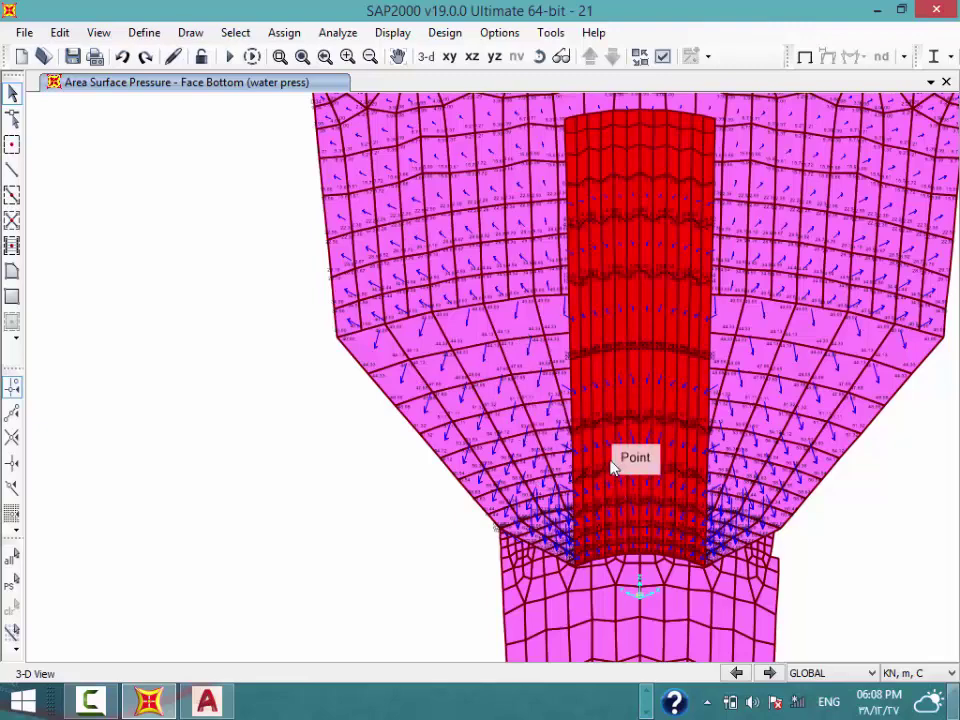
{"action": "scroll", "coordinate": [614, 468], "scroll_direction": "down", "scroll_amount": 2}
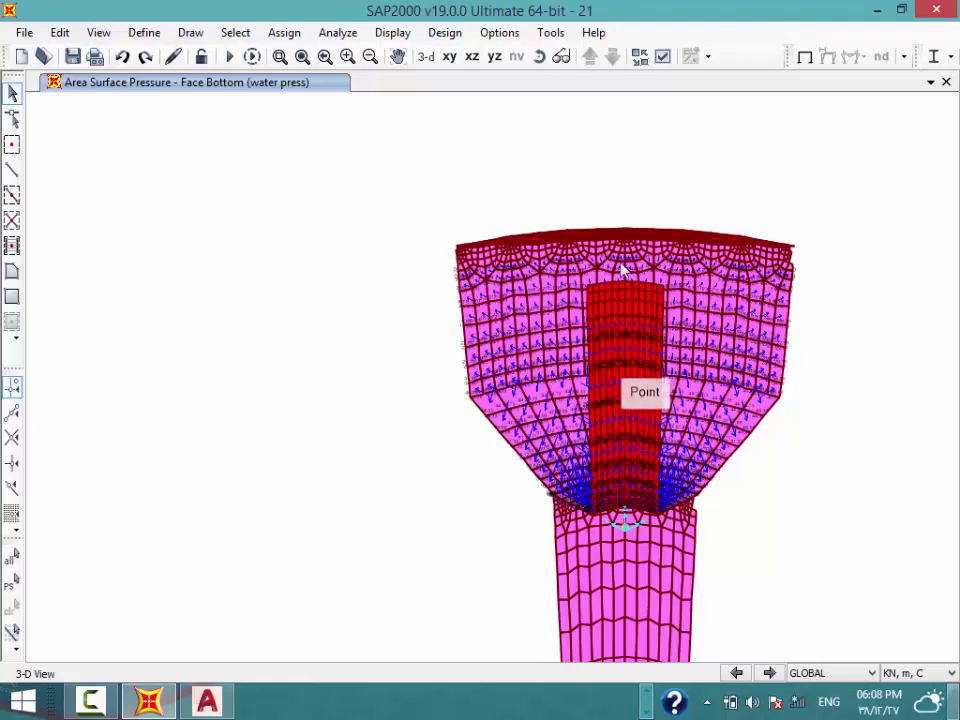
{"action": "left_click", "coordinate": [235, 32]}
{"action": "mouse_move", "coordinate": [264, 55]}
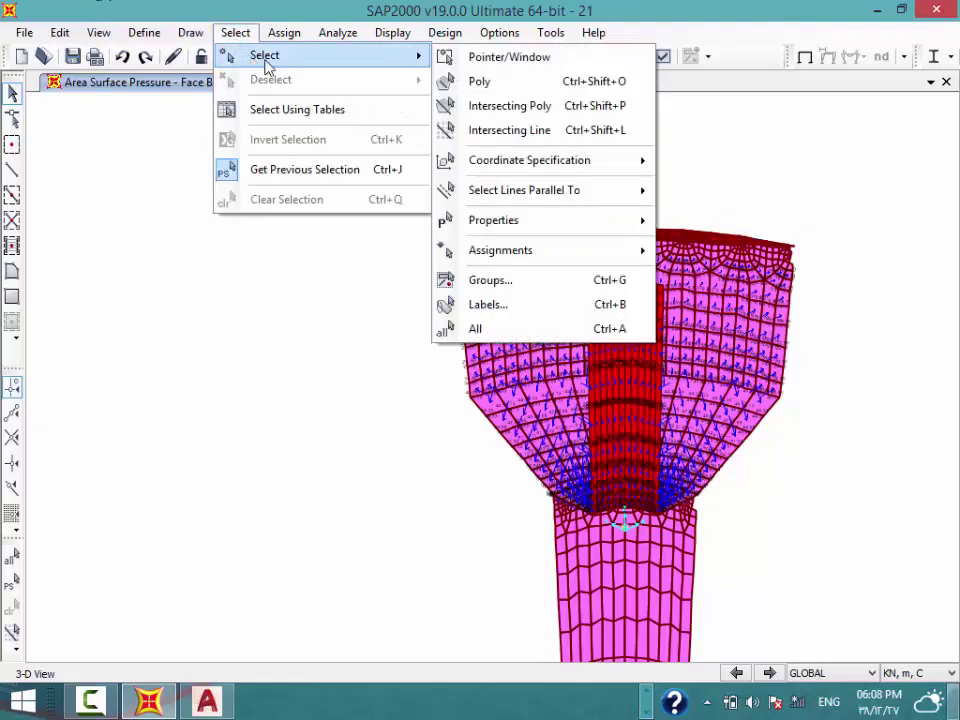
{"action": "mouse_move", "coordinate": [493, 220]}
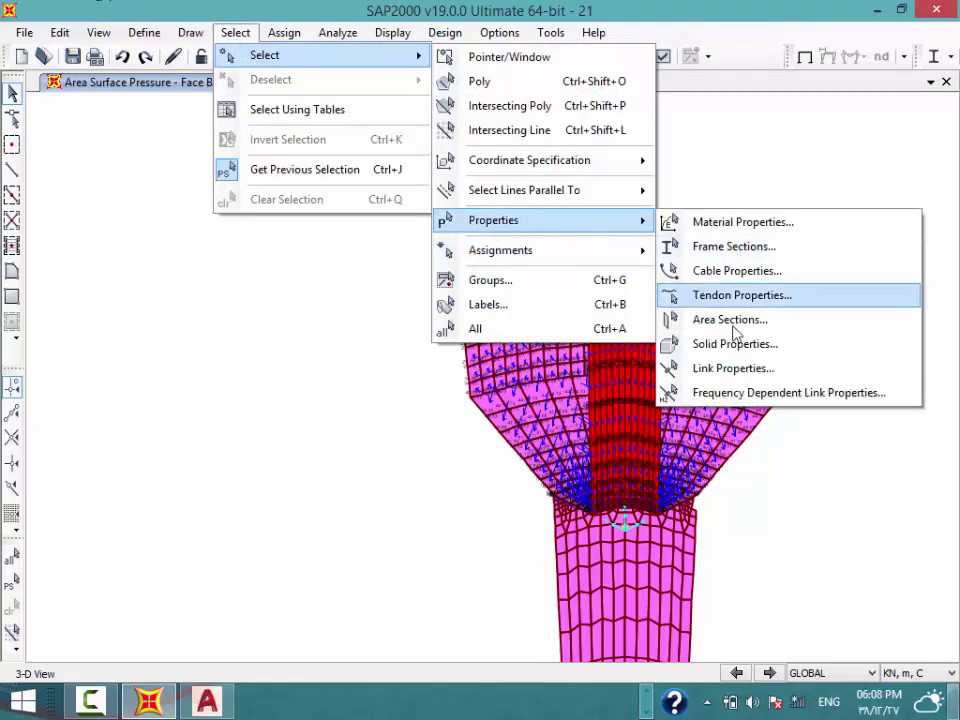
Select the 264 areas assigned the 'covering cone' area section
{"action": "left_click", "coordinate": [730, 320]}
{"action": "left_click", "coordinate": [392, 252]}
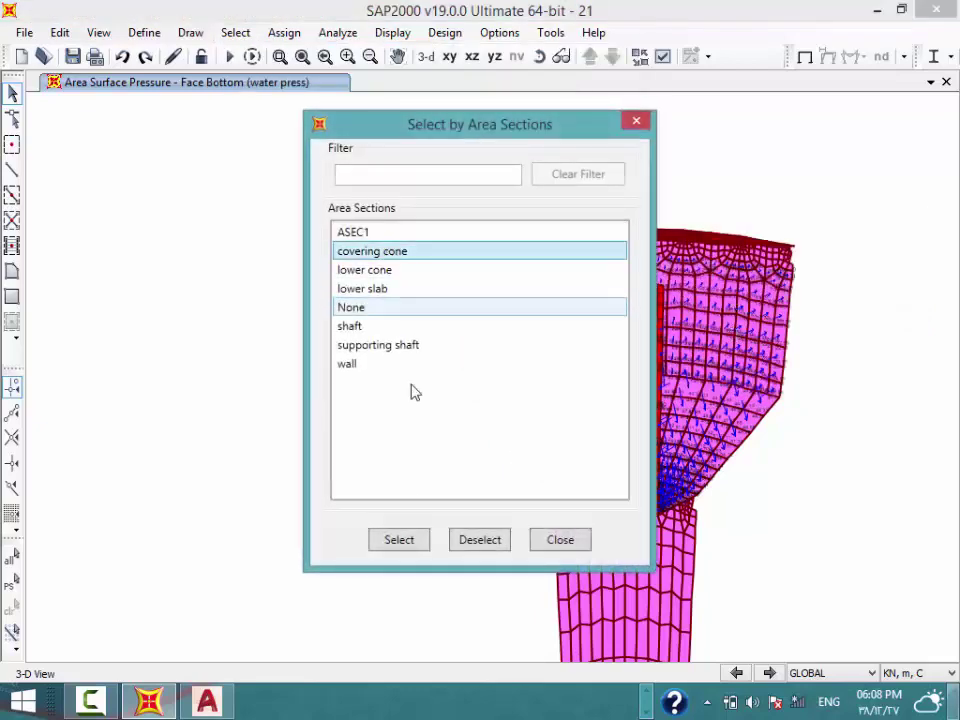
{"action": "left_click", "coordinate": [414, 544]}
{"action": "left_click", "coordinate": [556, 553]}
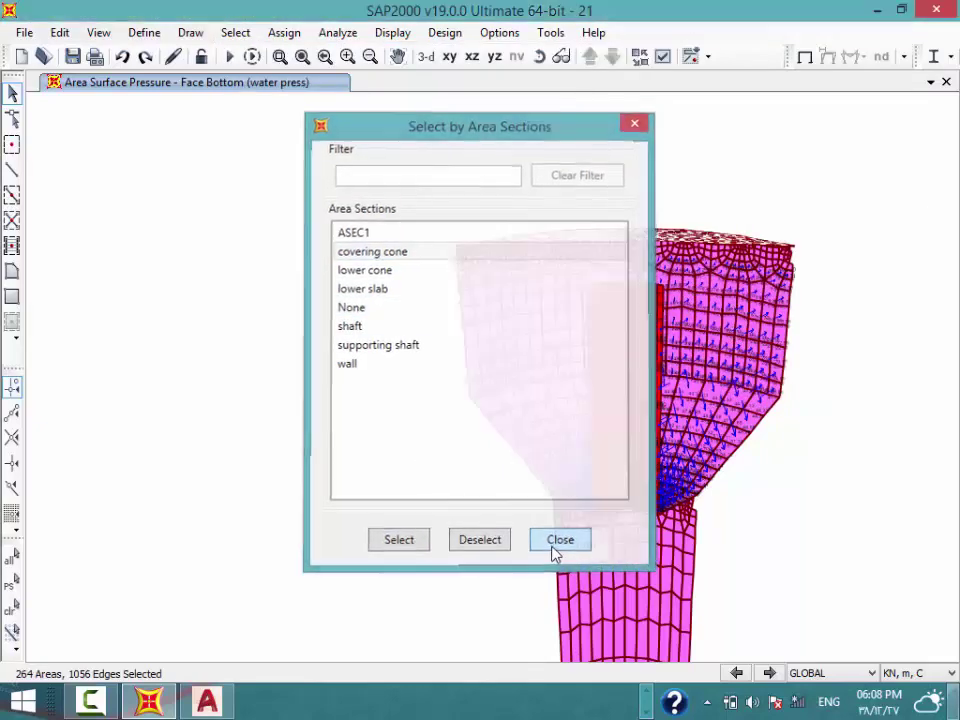
{"action": "left_click", "coordinate": [280, 32]}
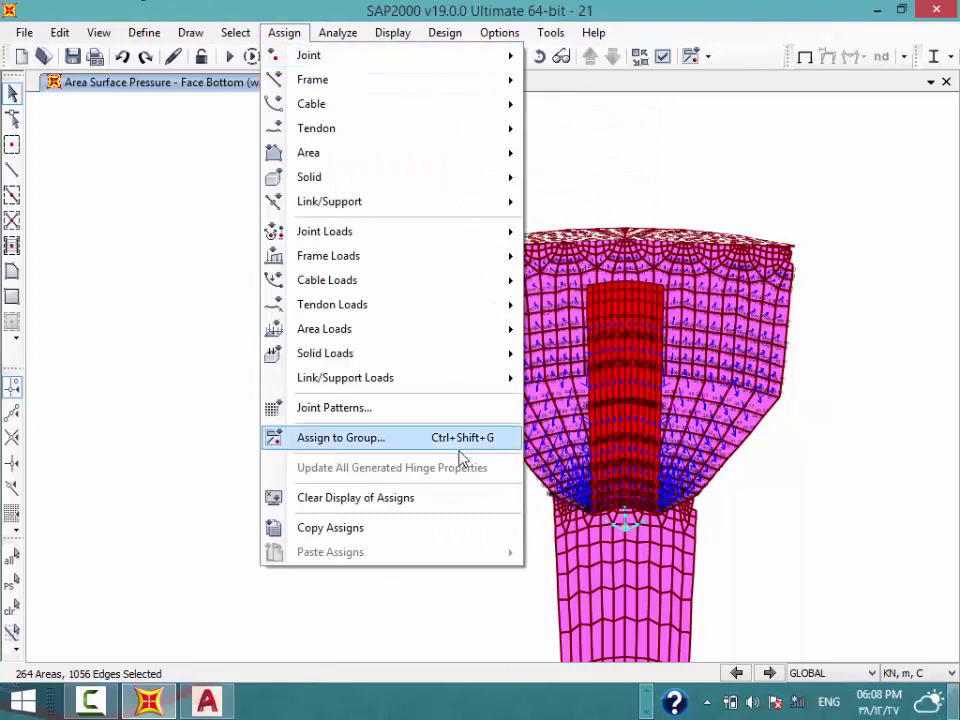
{"action": "mouse_move", "coordinate": [324, 329]}
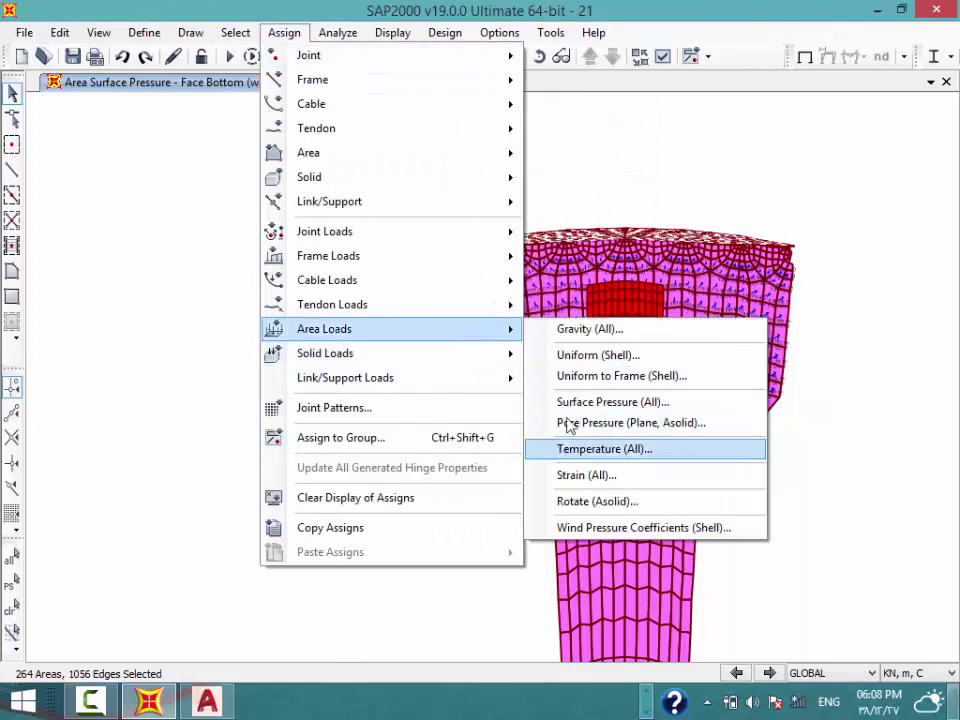
Assign a uniform 1 kN/m² gravity load in the live pattern to the covering cone areas
{"action": "left_click", "coordinate": [595, 375]}
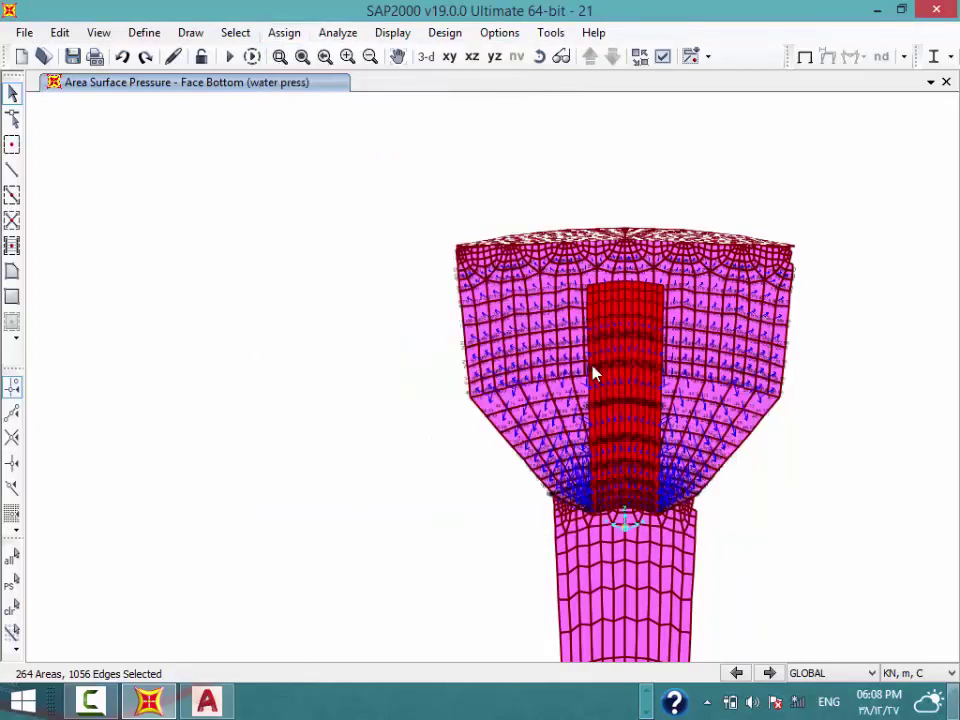
{"action": "left_click", "coordinate": [492, 208]}
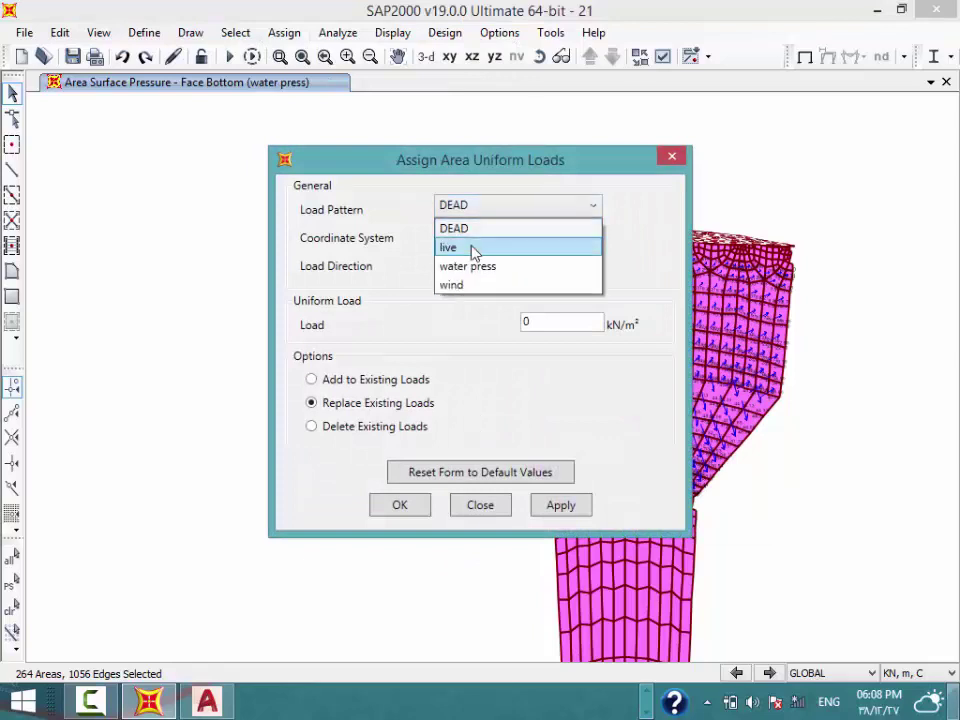
{"action": "left_click", "coordinate": [474, 250]}
{"action": "type", "text": "1"}
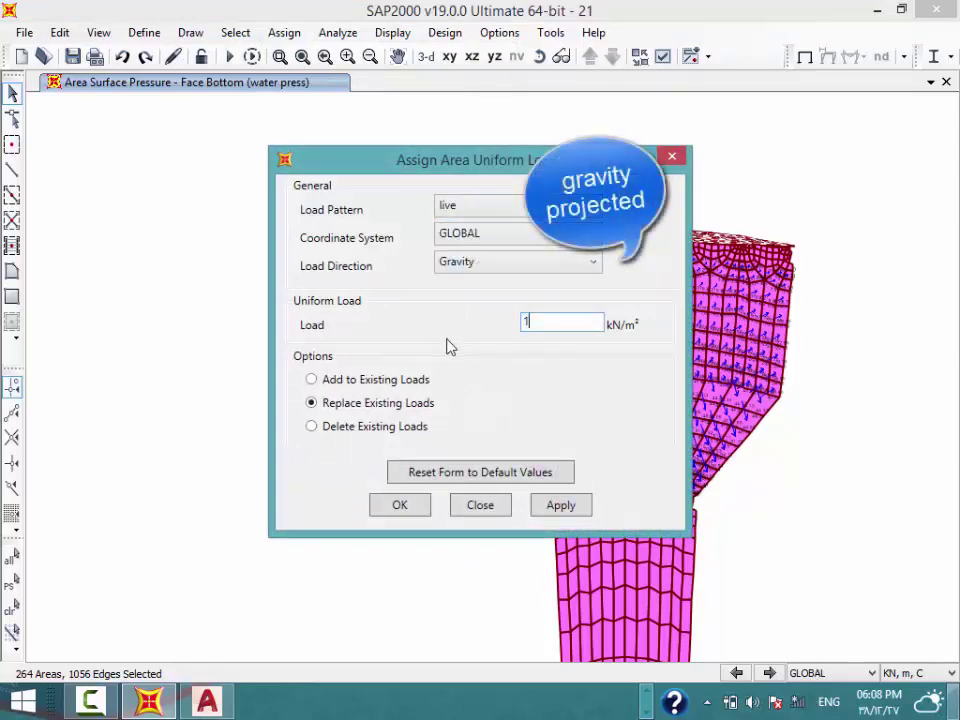
{"action": "left_click", "coordinate": [402, 507]}
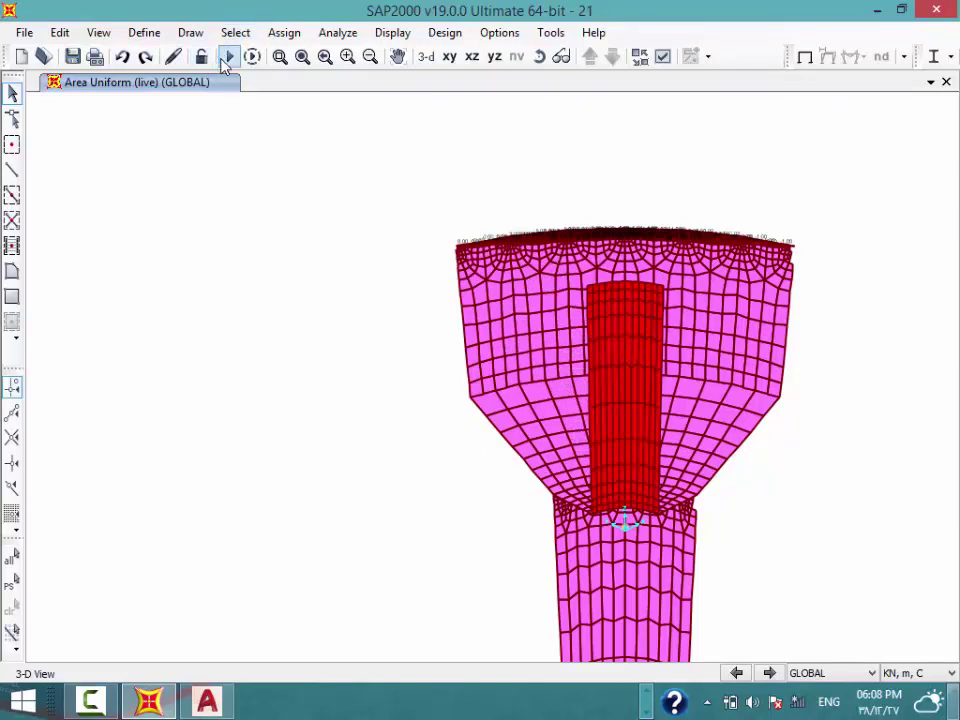
Restore the full water tower display, with the live loads visible on the roof cone
{"action": "left_click", "coordinate": [99, 33]}
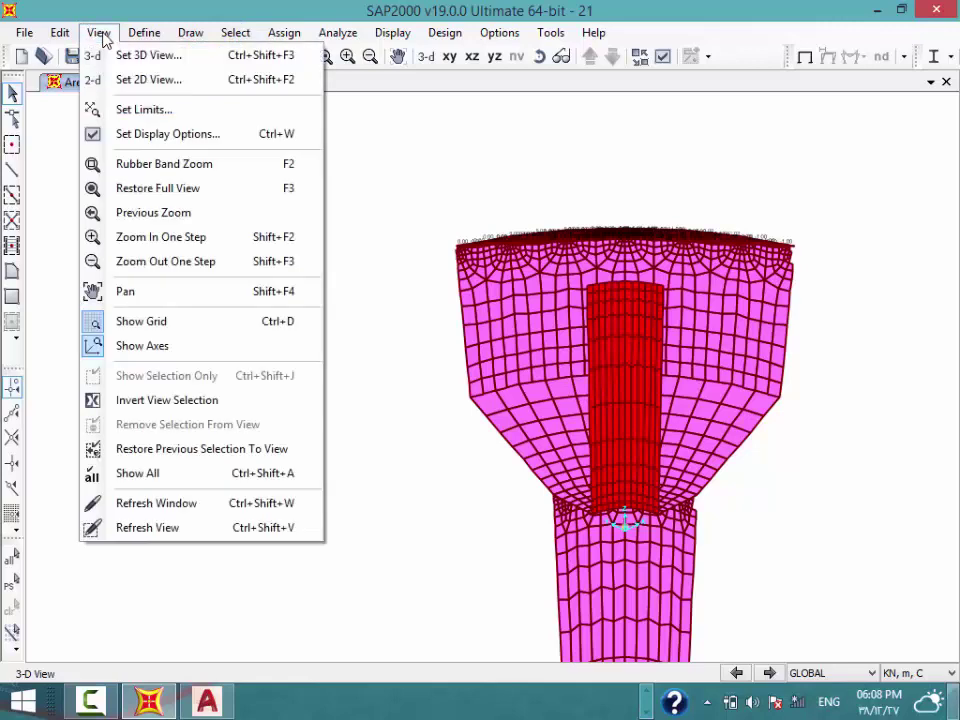
{"action": "left_click", "coordinate": [183, 478]}
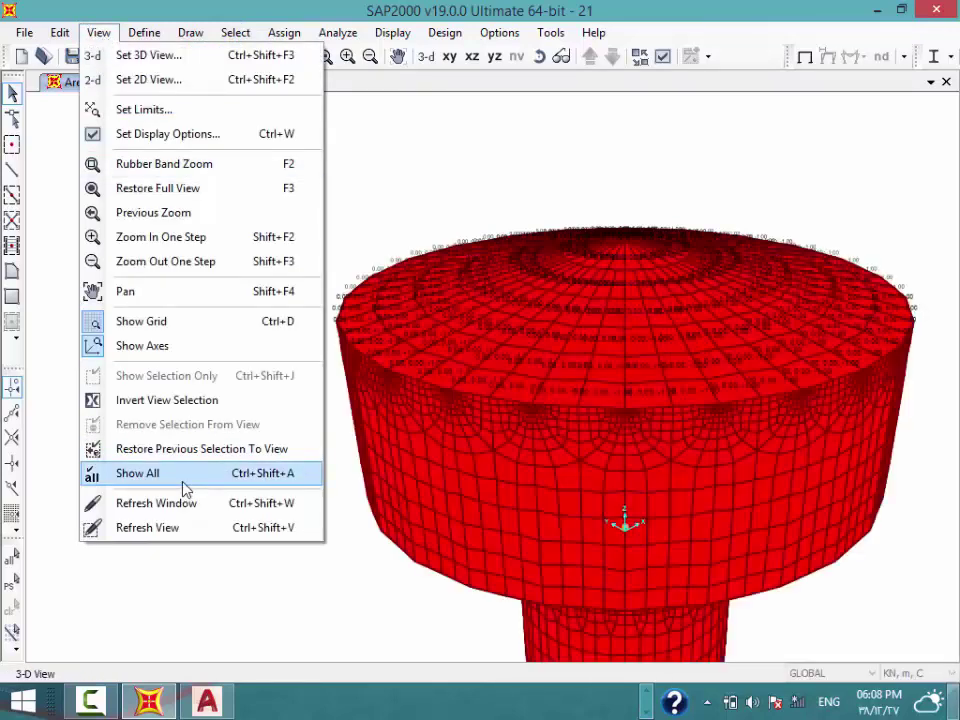
{"action": "left_click", "coordinate": [235, 33]}
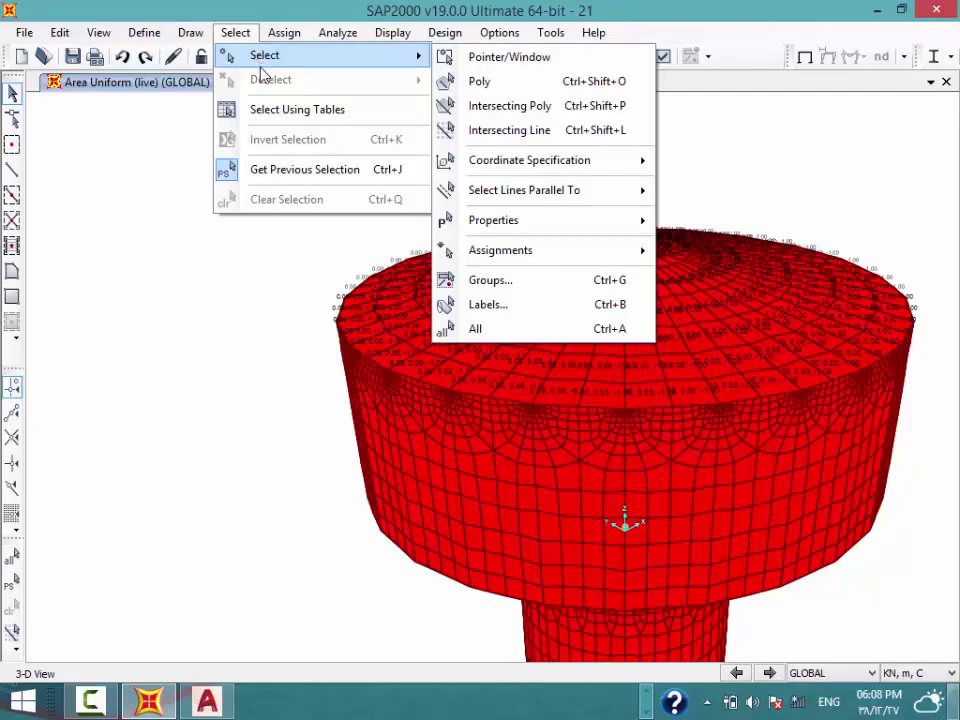
Select everything, then deselect the lower slab and shaft area sections, leaving 5472 areas selected
{"action": "key", "text": "ctrl+a"}
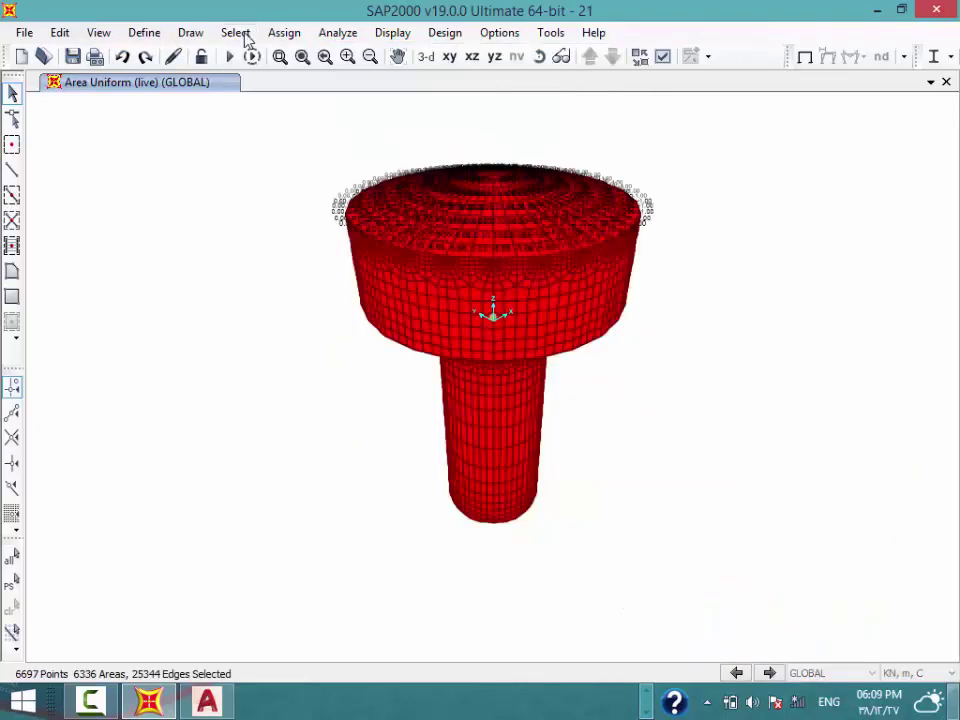
{"action": "left_click", "coordinate": [235, 33]}
{"action": "mouse_move", "coordinate": [264, 55]}
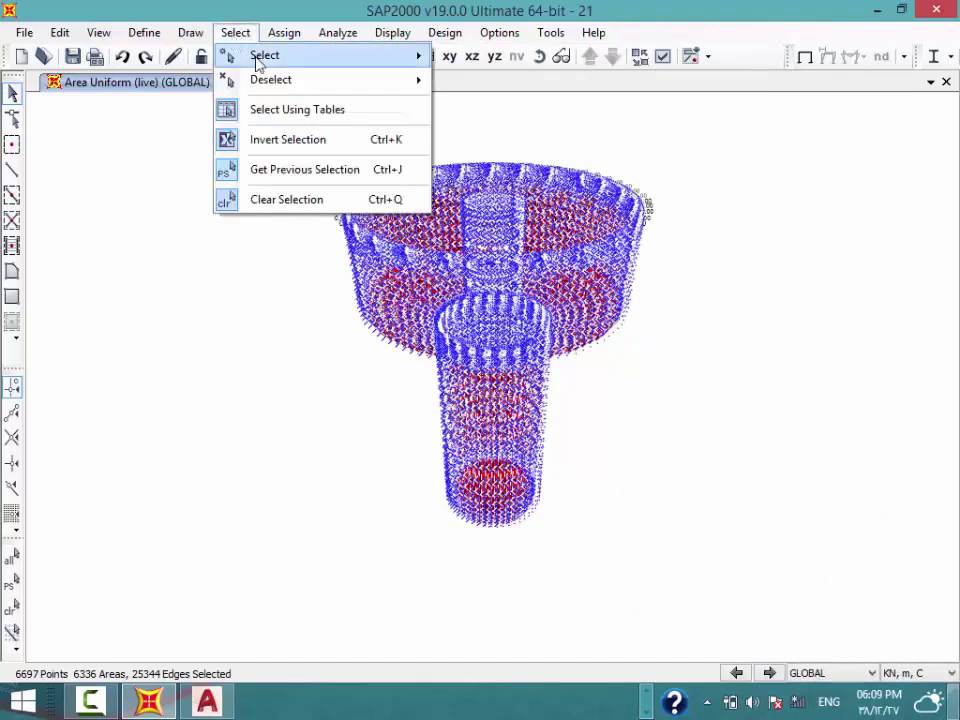
{"action": "mouse_move", "coordinate": [493, 220]}
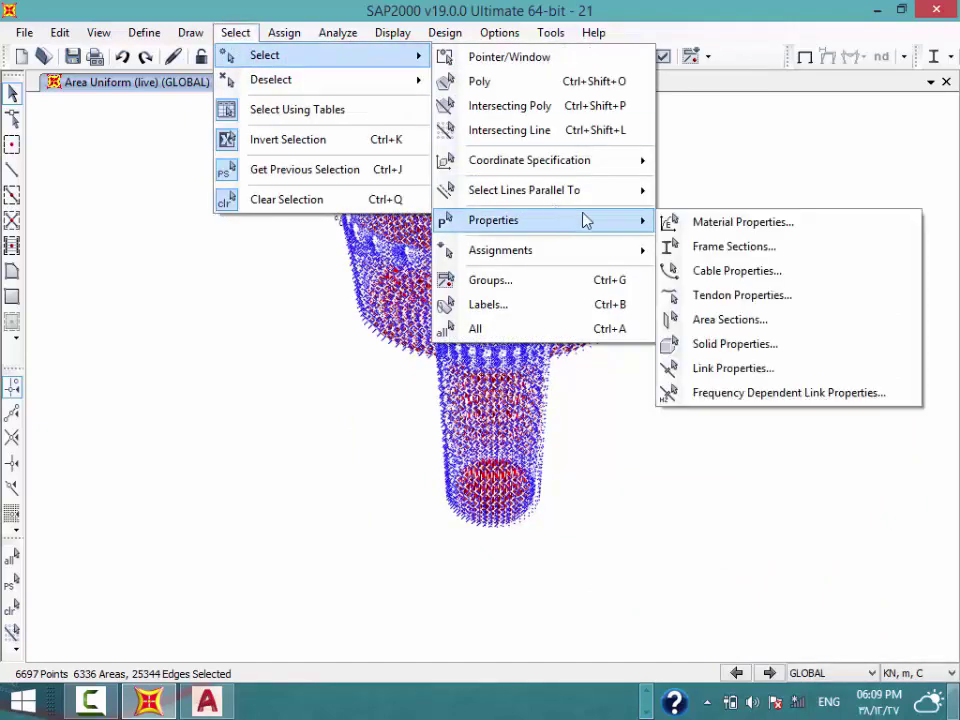
{"action": "left_click", "coordinate": [748, 324]}
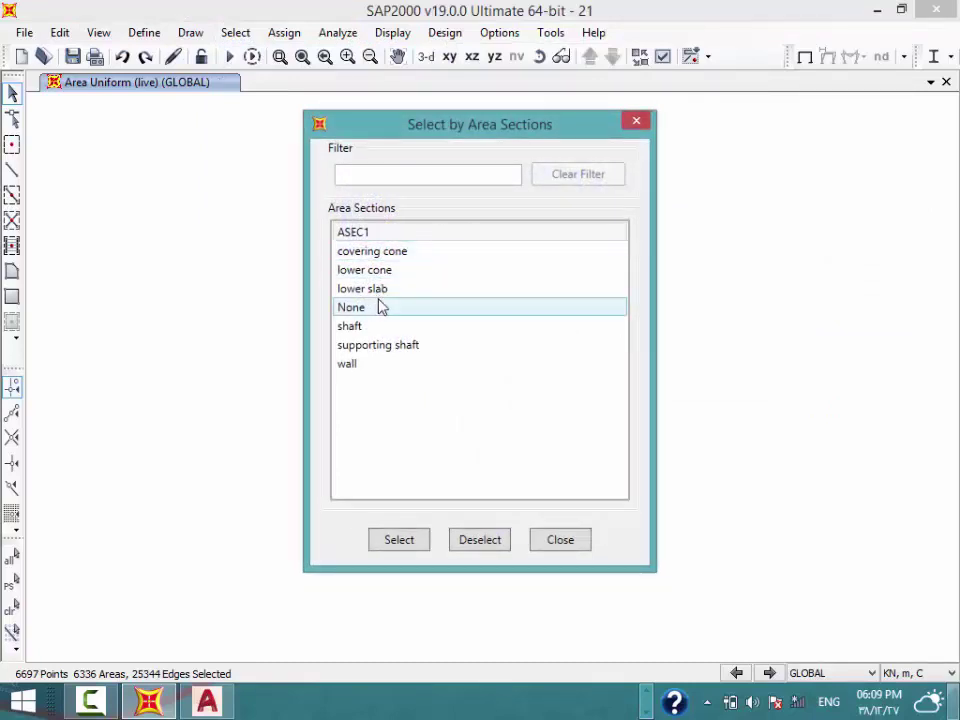
{"action": "left_click", "coordinate": [381, 293]}
{"action": "left_click", "coordinate": [377, 327]}
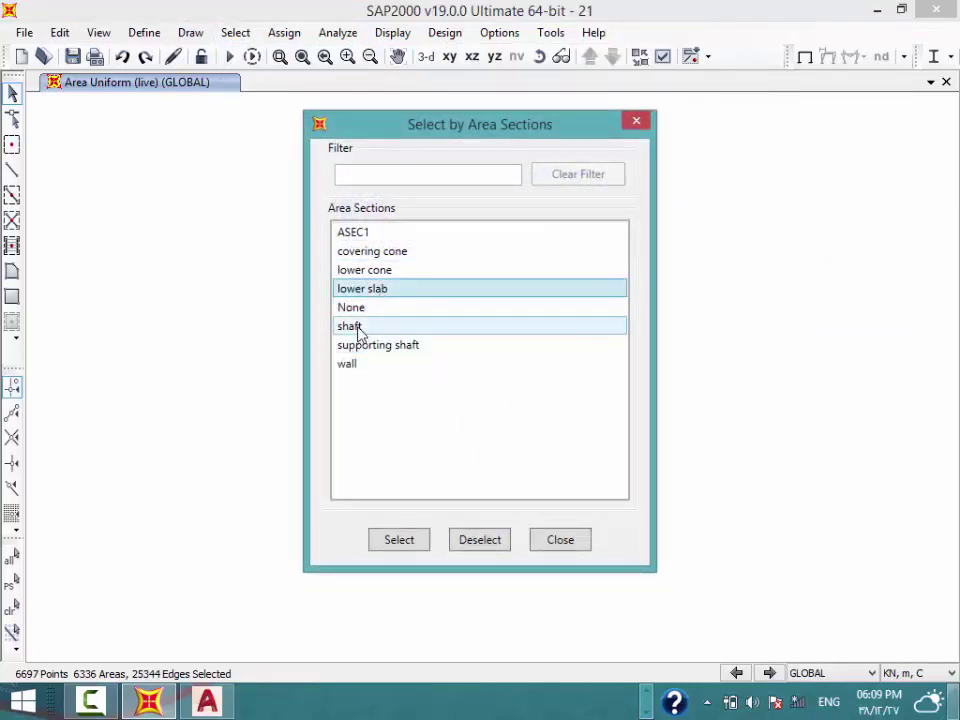
{"action": "left_click", "coordinate": [482, 546]}
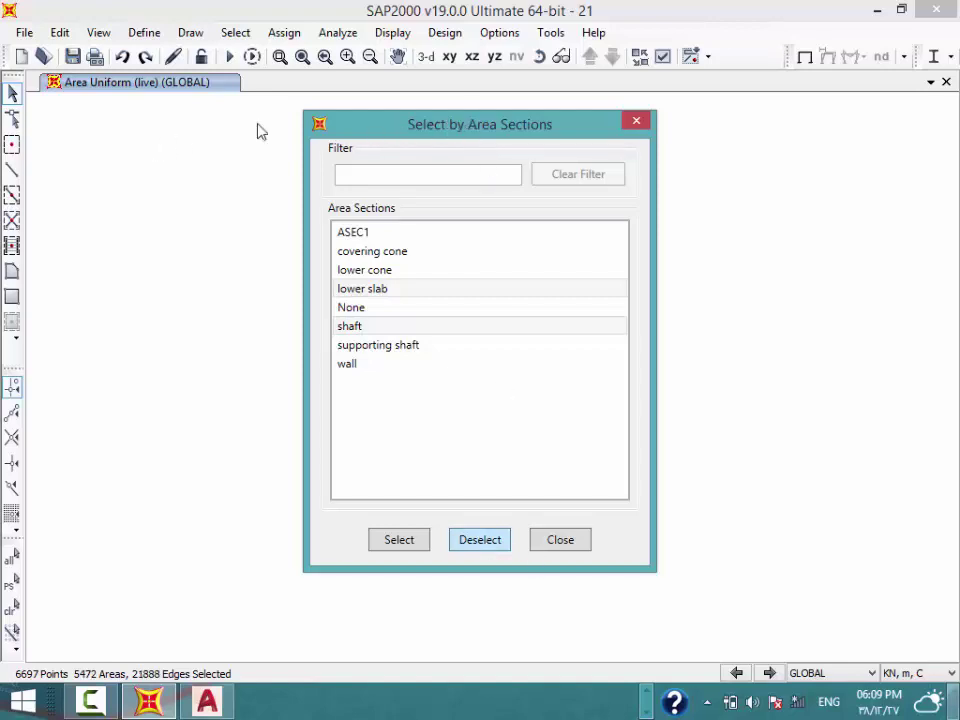
{"action": "left_click_drag", "start_coordinate": [433, 126], "coordinate": [125, 146]}
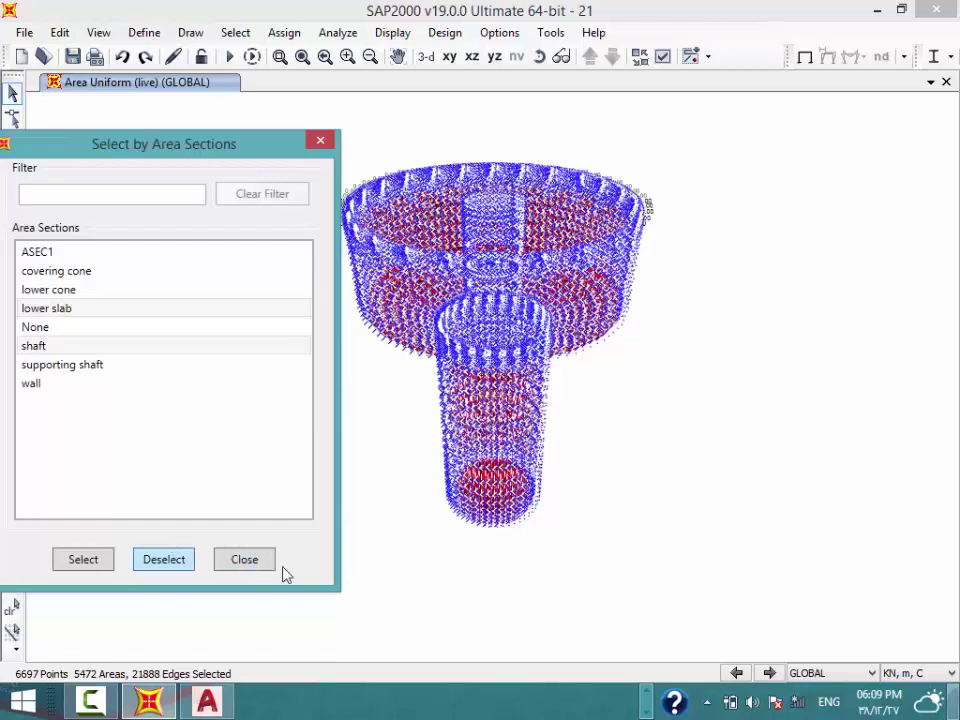
{"action": "left_click", "coordinate": [250, 564]}
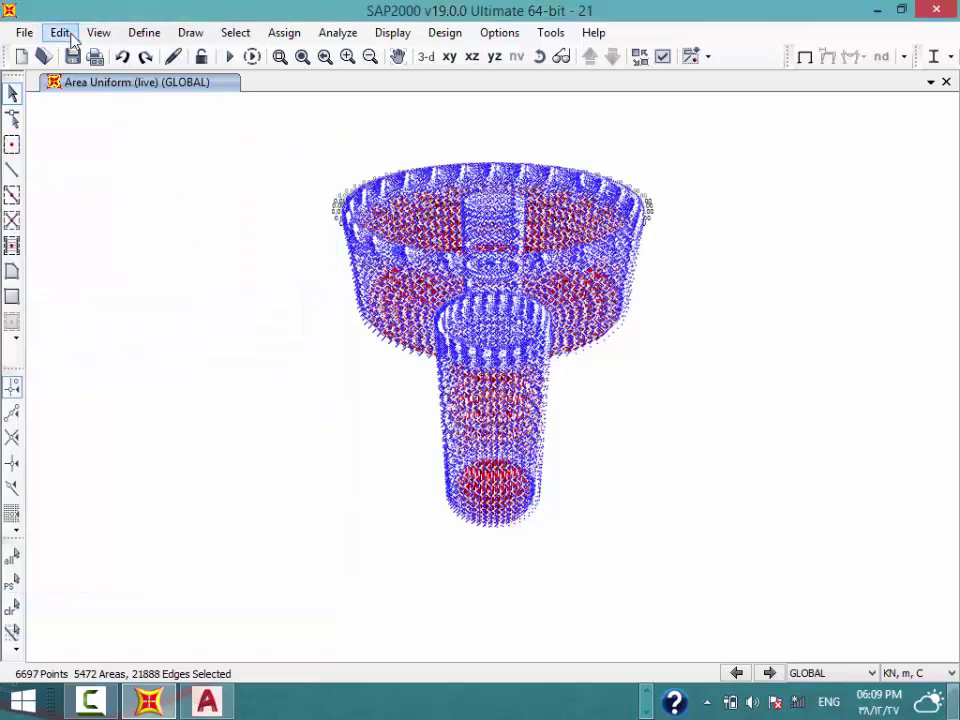
Show the whole tank as an xz front elevation with aperture 0, then clear the selection
{"action": "left_click", "coordinate": [98, 32]}
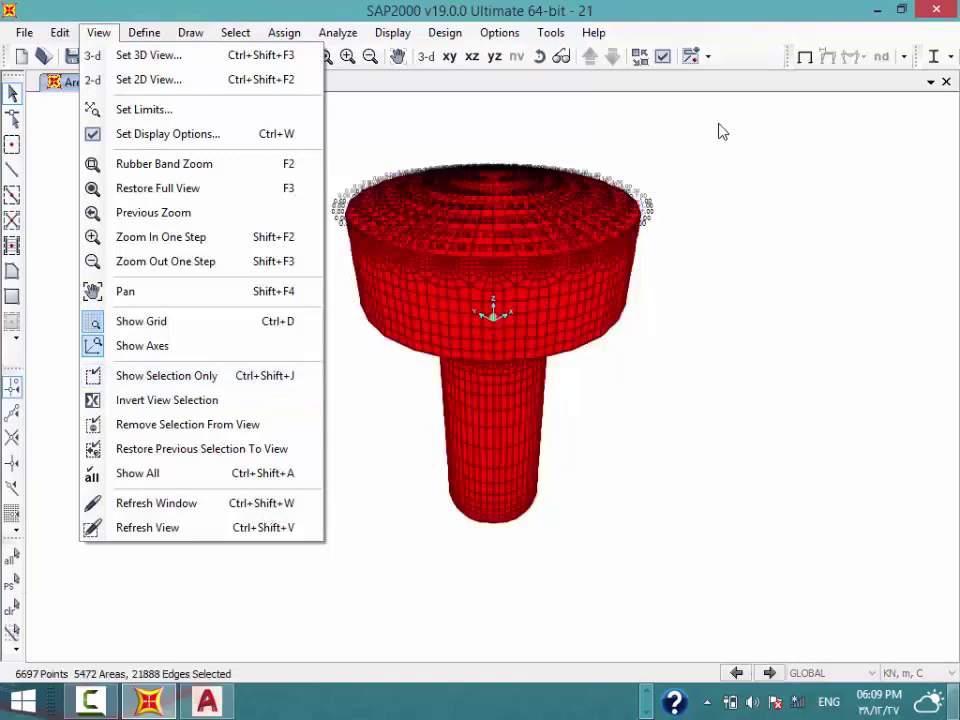
{"action": "left_click_drag", "start_coordinate": [720, 126], "coordinate": [302, 382]}
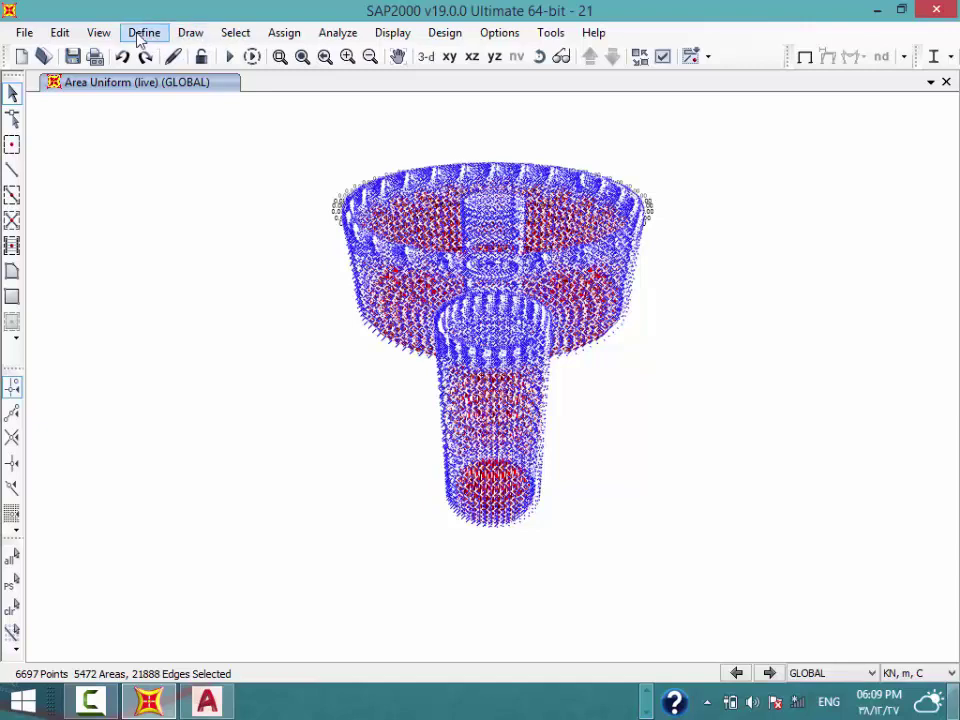
{"action": "left_click", "coordinate": [99, 33]}
{"action": "left_click", "coordinate": [127, 63]}
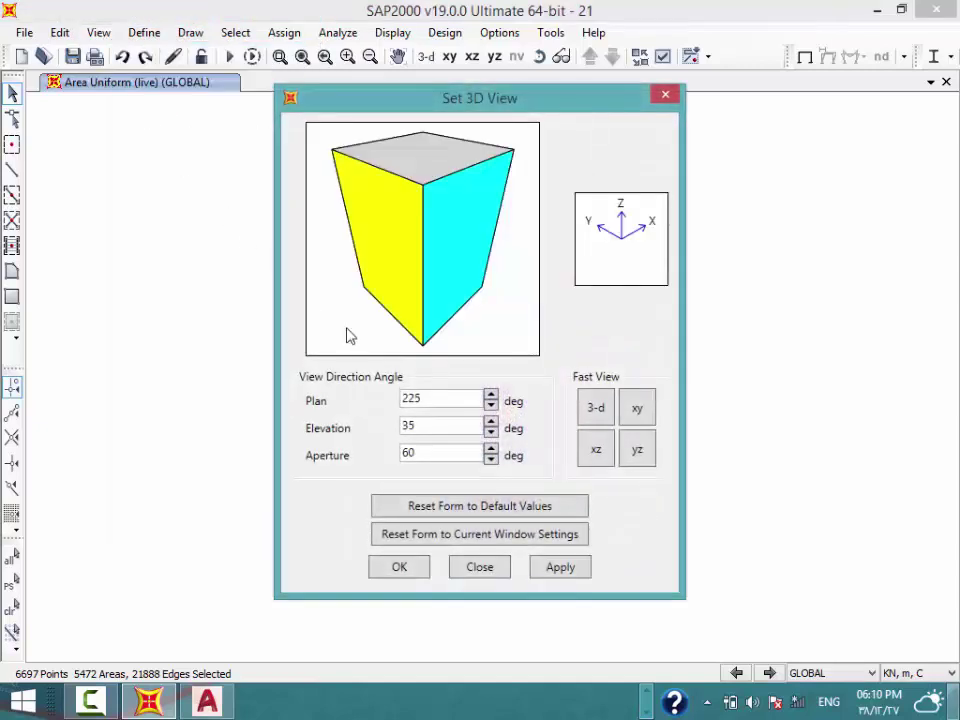
{"action": "left_click", "coordinate": [590, 451]}
{"action": "left_click", "coordinate": [448, 452]}
{"action": "left_click_drag", "start_coordinate": [448, 452], "coordinate": [404, 454]}
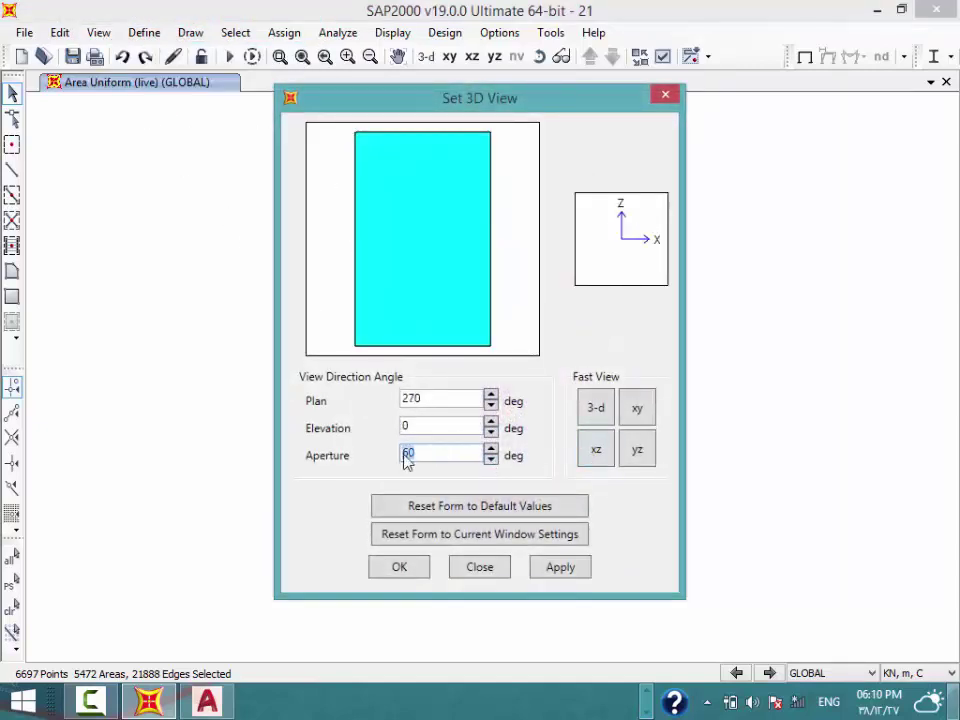
{"action": "type", "text": "0"}
{"action": "left_click", "coordinate": [414, 566]}
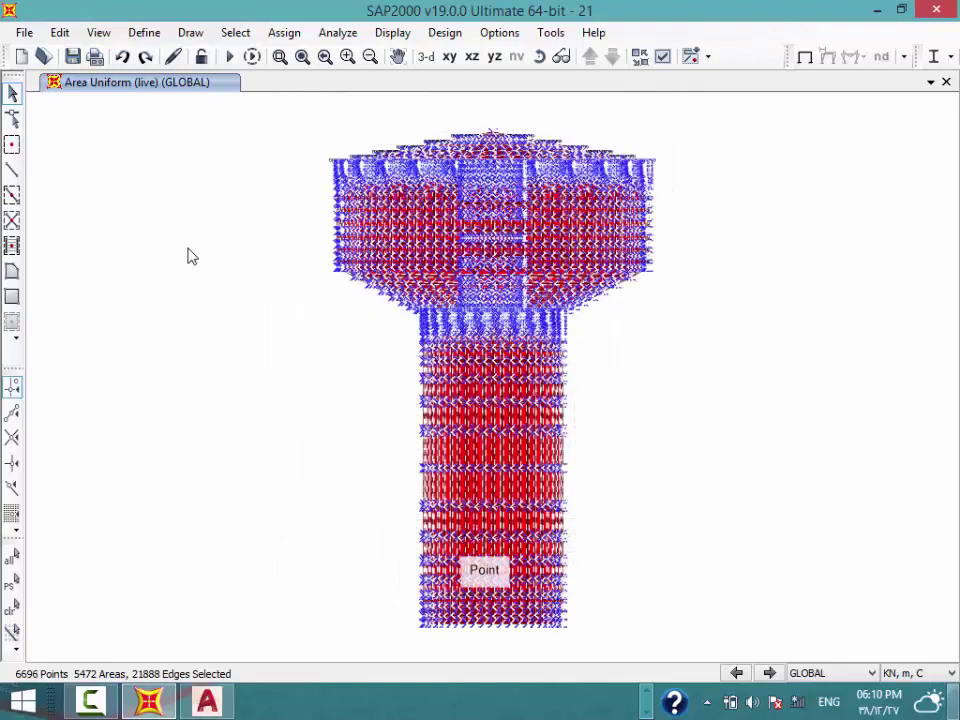
{"action": "key", "text": "ctrl+shift+c"}
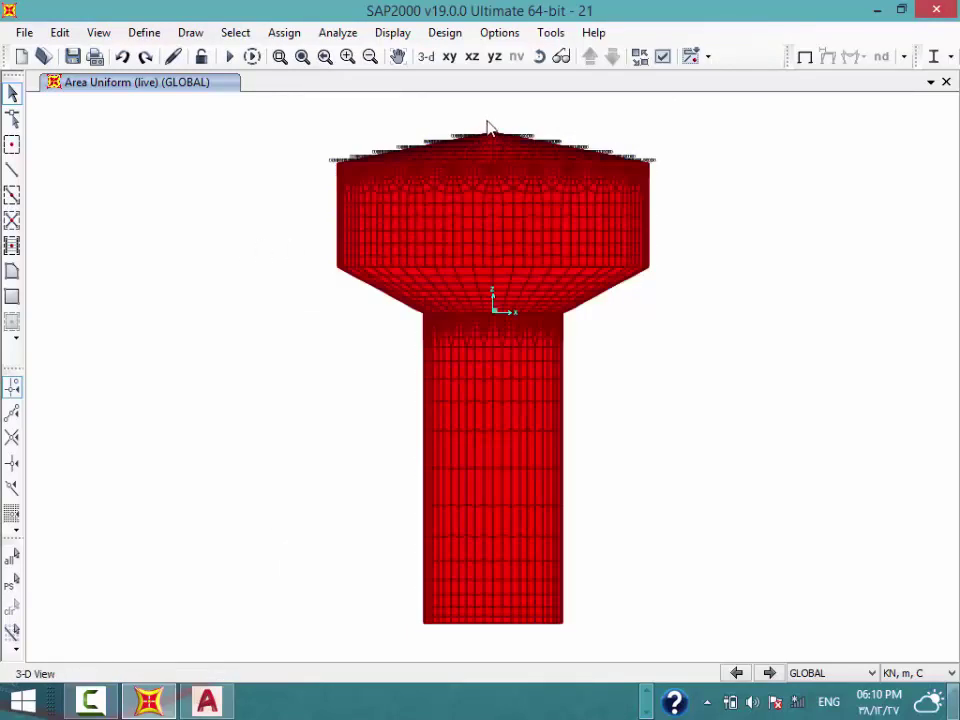
Window-select the left half of the tank shells (2668 areas, 3228 points)
{"action": "left_click_drag", "start_coordinate": [486, 116], "coordinate": [240, 642]}
{"action": "left_click_drag", "start_coordinate": [483, 117], "coordinate": [178, 646]}
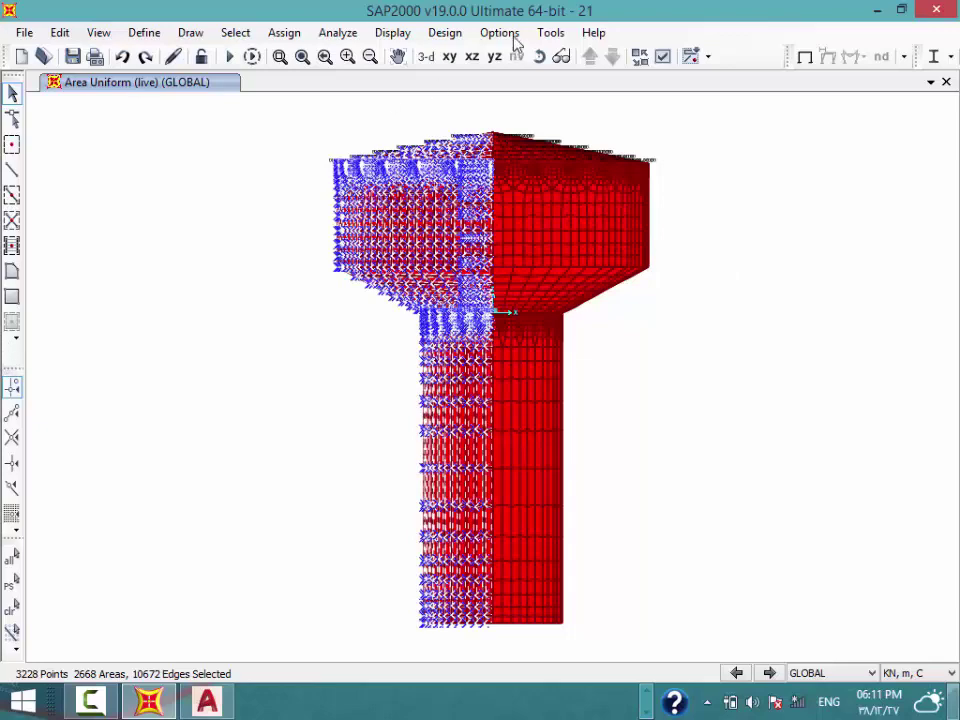
{"action": "left_click", "coordinate": [283, 32]}
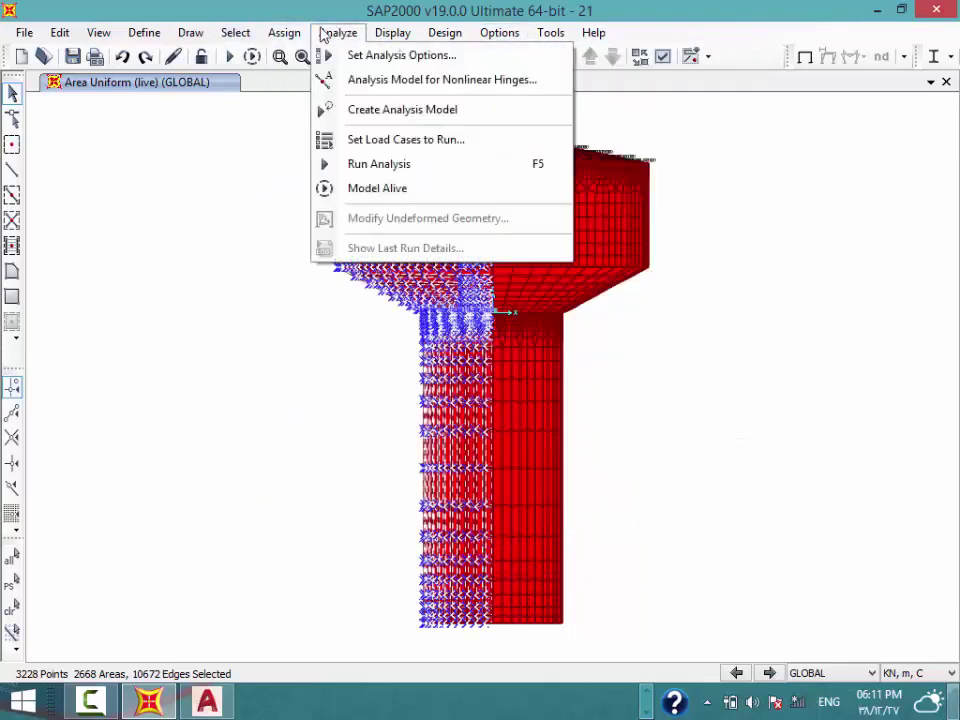
{"action": "mouse_move", "coordinate": [324, 329]}
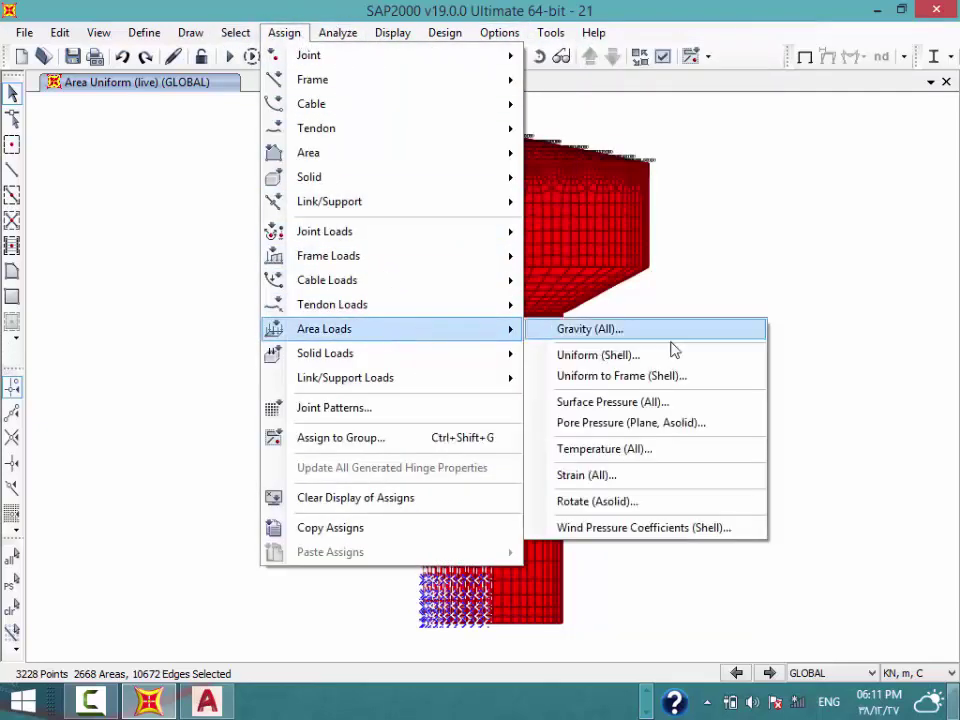
Assign a 0.46 kN/m² wind surface pressure by element to the left-half shells' top faces
{"action": "left_click", "coordinate": [611, 402]}
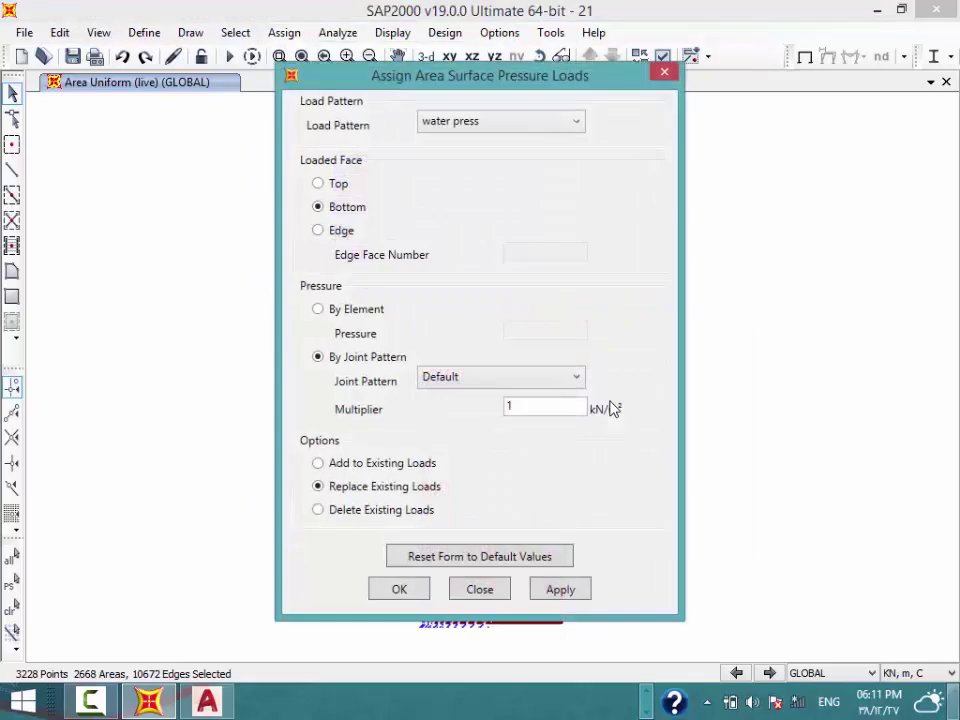
{"action": "left_click_drag", "start_coordinate": [545, 84], "coordinate": [279, 74]}
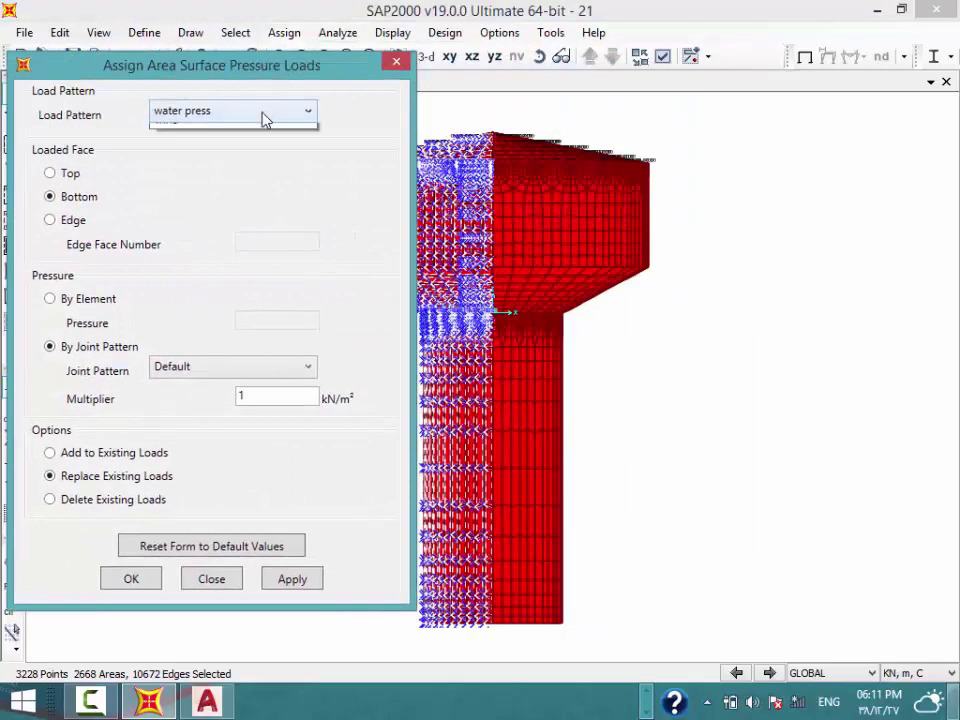
{"action": "left_click", "coordinate": [261, 118]}
{"action": "left_click", "coordinate": [214, 171]}
{"action": "key", "text": "Down"}
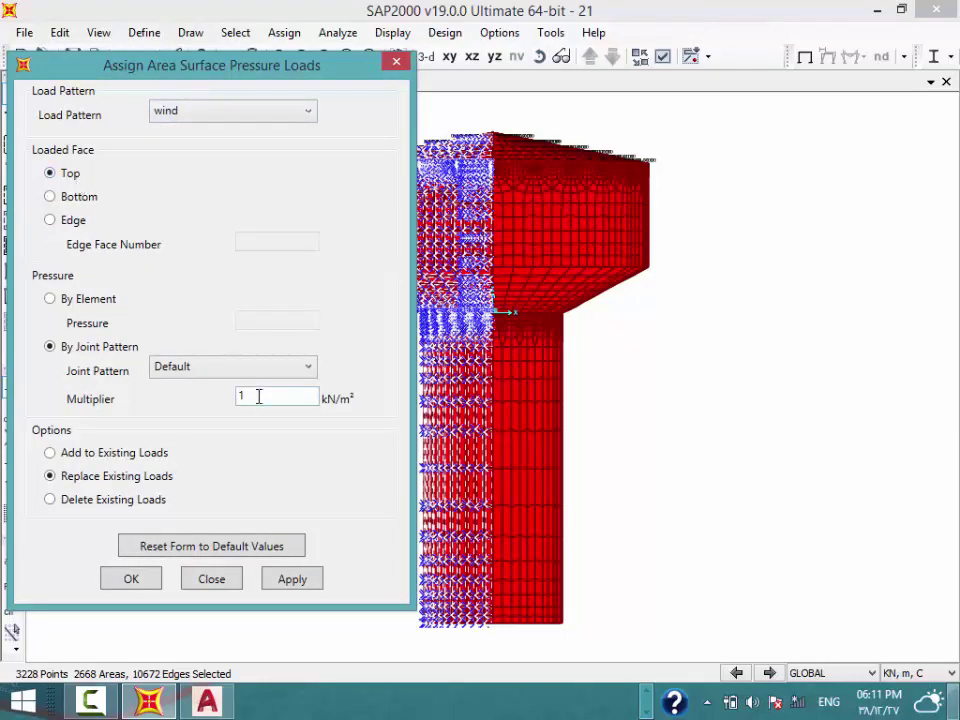
{"action": "left_click", "coordinate": [64, 299]}
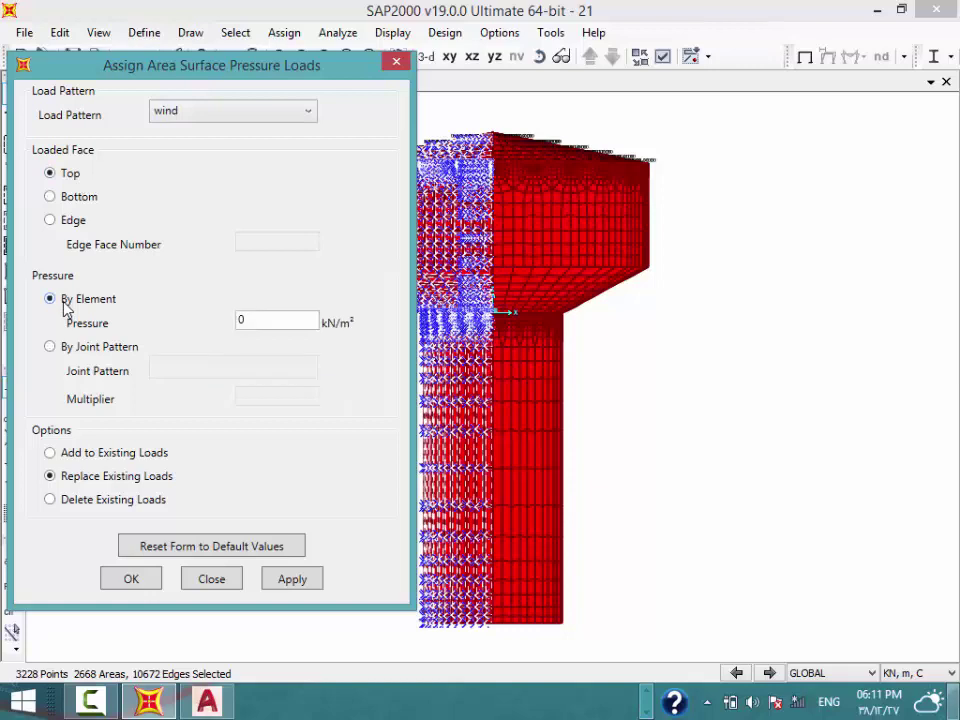
{"action": "double_click", "coordinate": [262, 321]}
{"action": "type", "text": ".8*"}
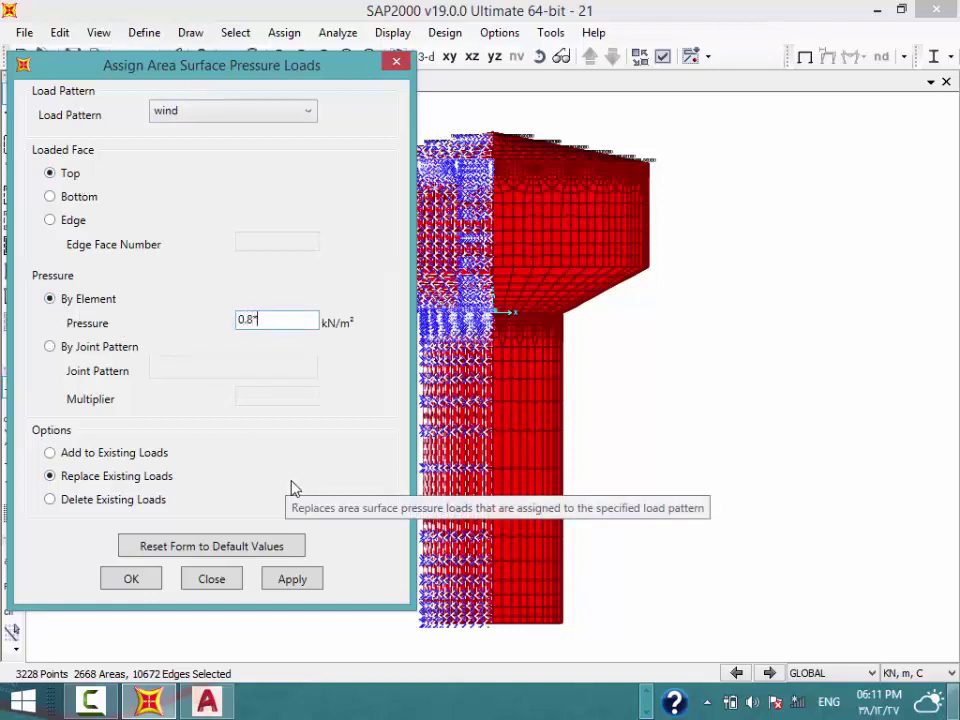
{"action": "type", "text": "1.15*"}
{"action": "type", "text": "0.5"}
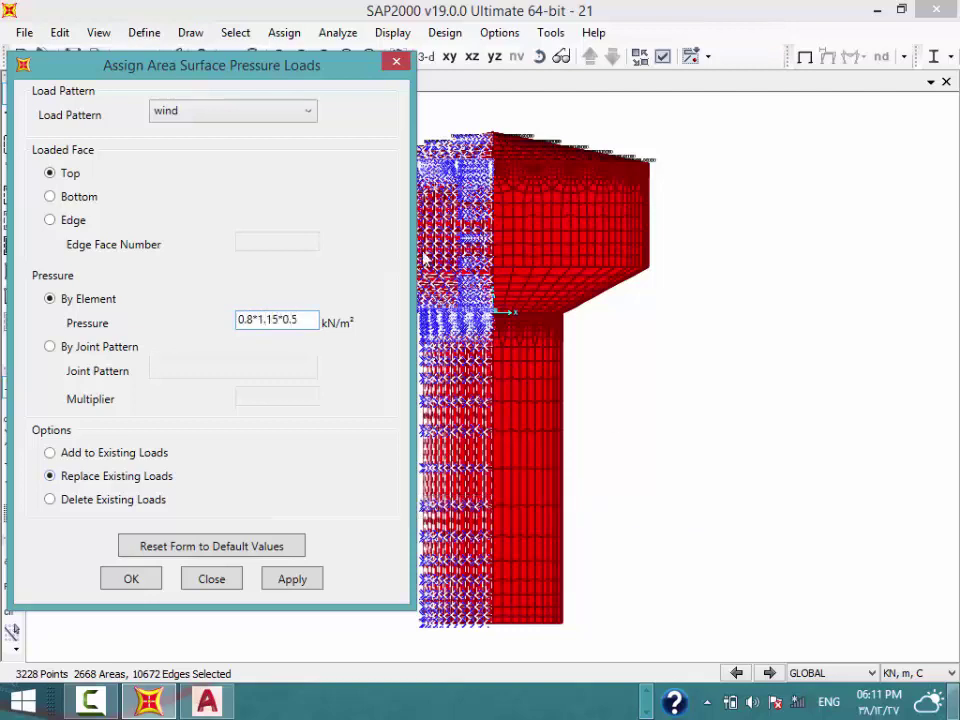
{"action": "left_click", "coordinate": [246, 117]}
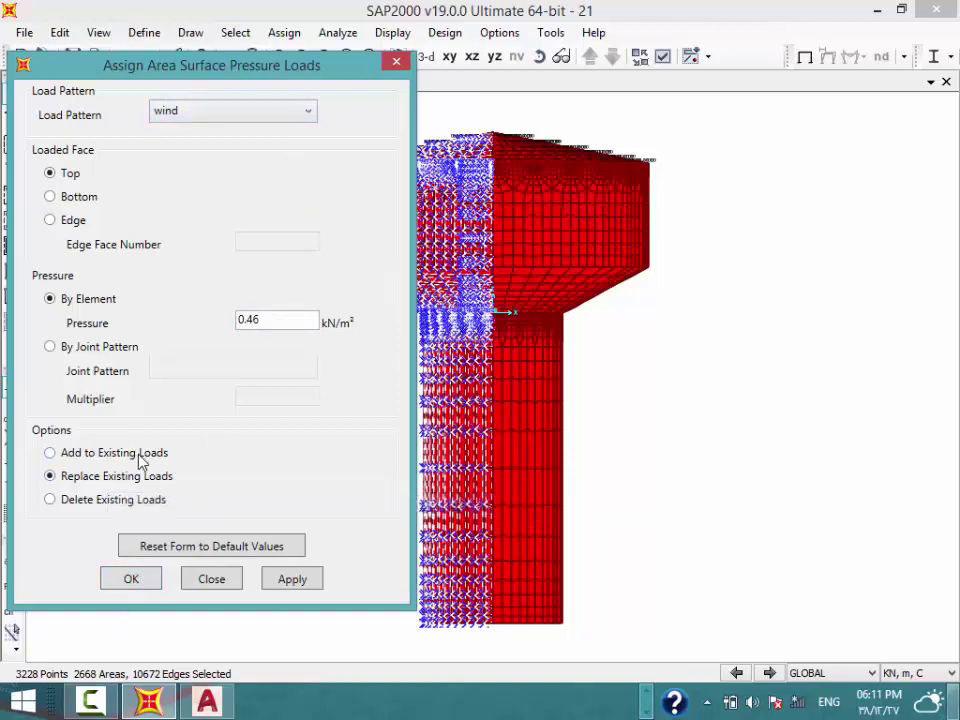
{"action": "left_click", "coordinate": [143, 580]}
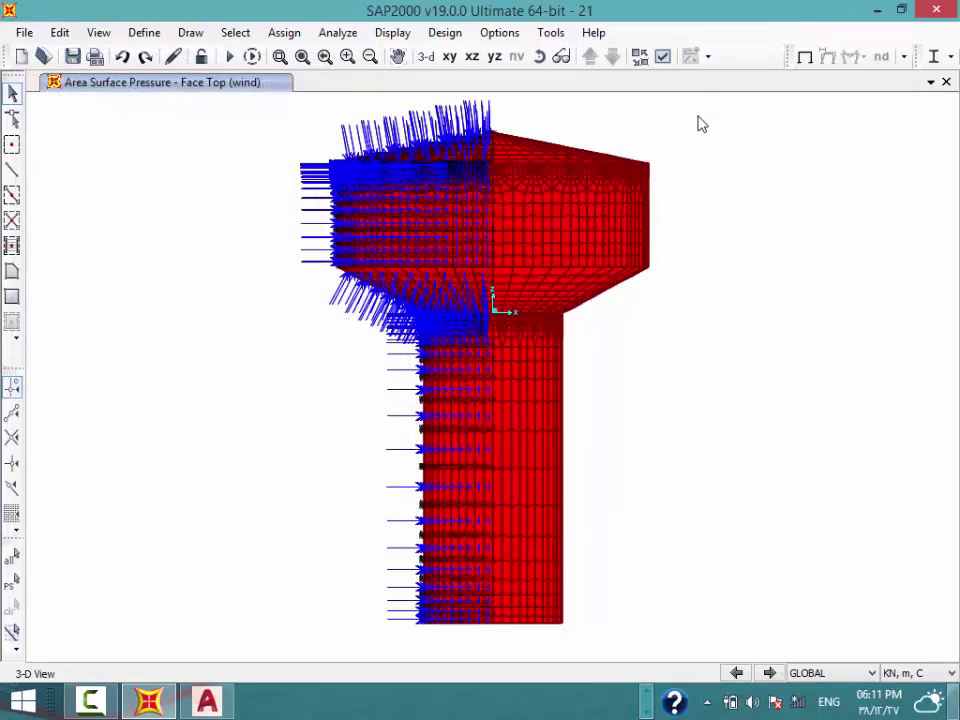
{"action": "mouse_move", "coordinate": [699, 122]}
{"action": "left_mouse_down"}
{"action": "mouse_move", "coordinate": [660, 167]}
{"action": "mouse_move", "coordinate": [500, 648]}
{"action": "left_mouse_up"}
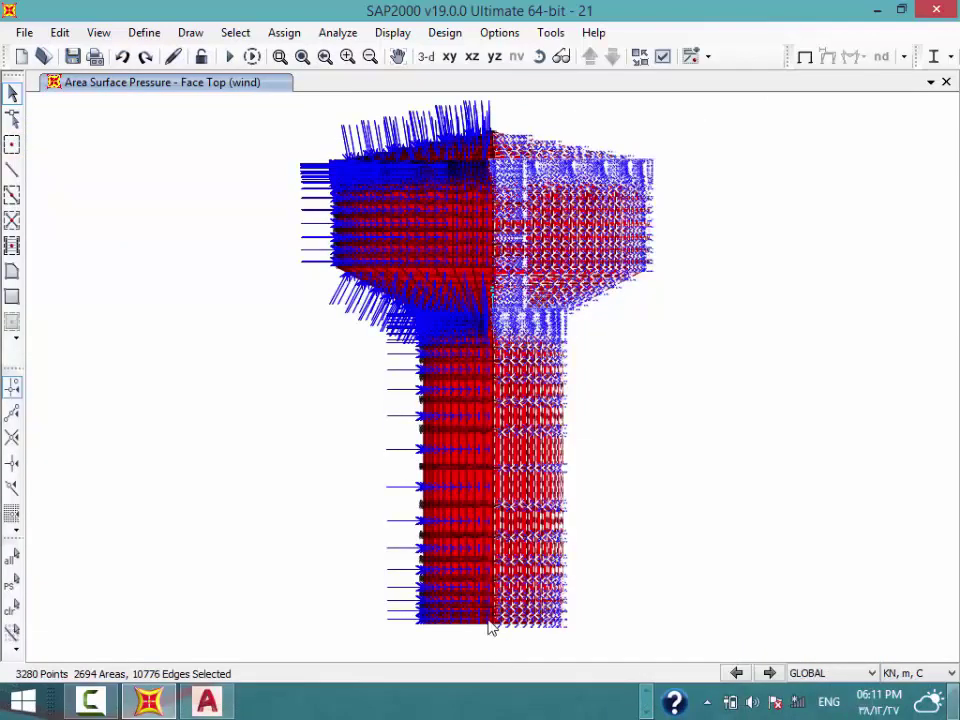
Assign a −0.288 kN/m² (-0.5*1.15*0.5) wind suction by element to the right-half top faces
{"action": "left_click", "coordinate": [284, 32]}
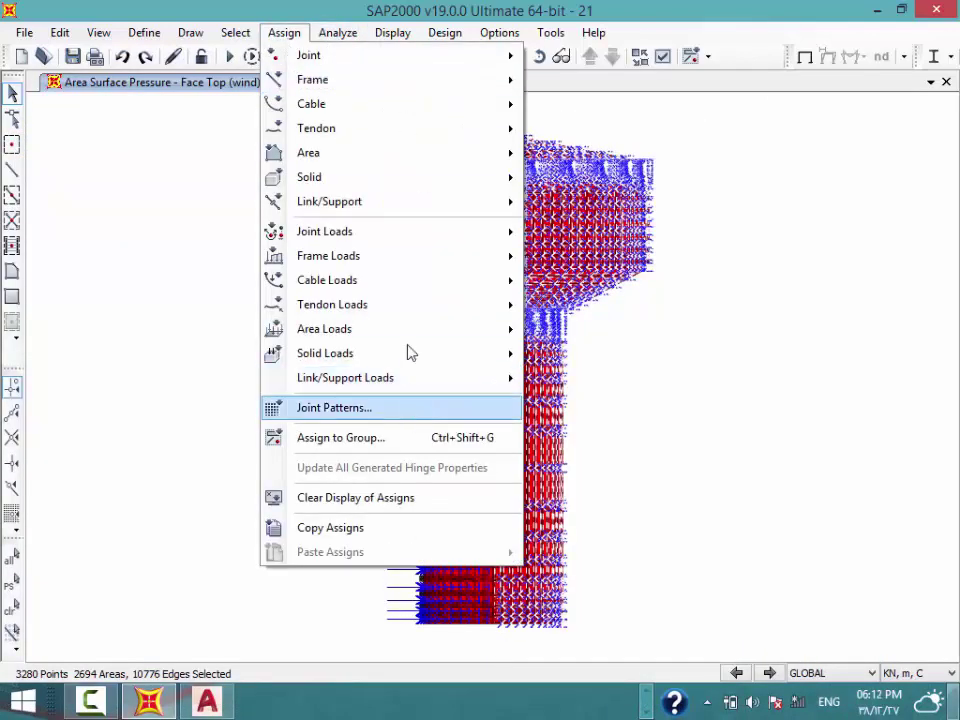
{"action": "mouse_move", "coordinate": [324, 329]}
{"action": "left_click", "coordinate": [639, 407]}
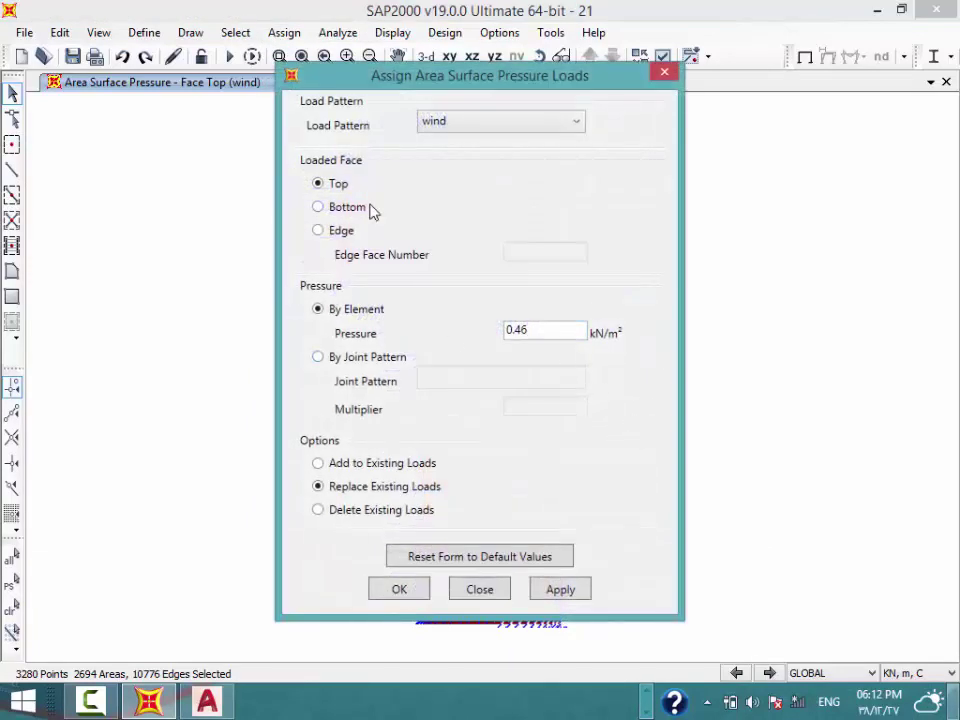
{"action": "left_click_drag", "start_coordinate": [556, 332], "coordinate": [423, 358]}
{"action": "type", "text": "-0"}
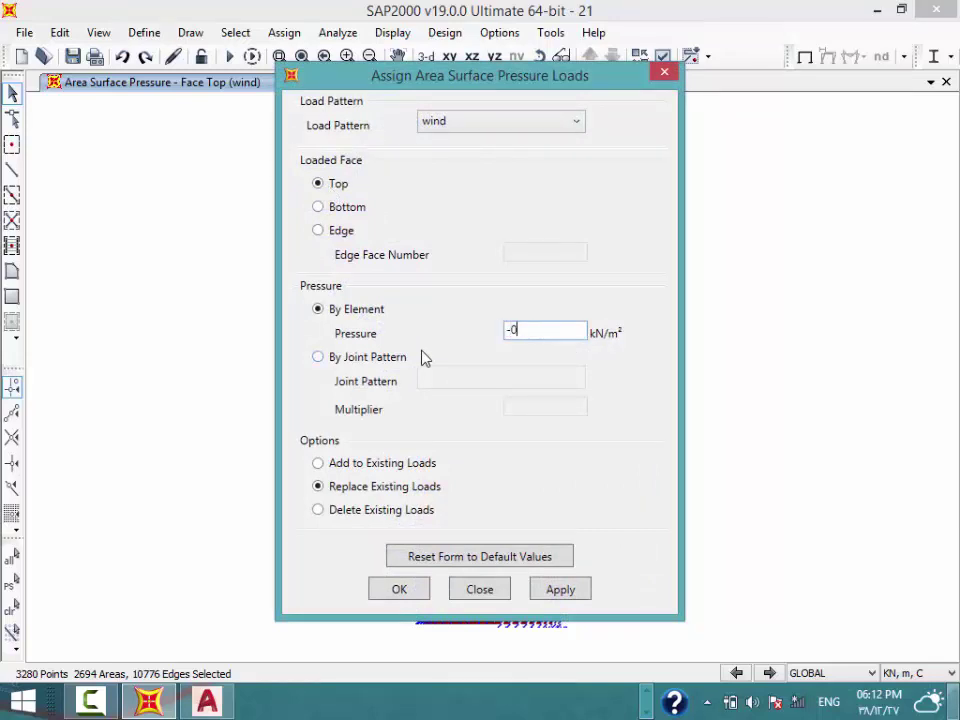
{"action": "type", "text": ".5*"}
{"action": "type", "text": "1.1"}
{"action": "type", "text": "5*0"}
{"action": "type", "text": ".5"}
{"action": "left_click", "coordinate": [424, 358]}
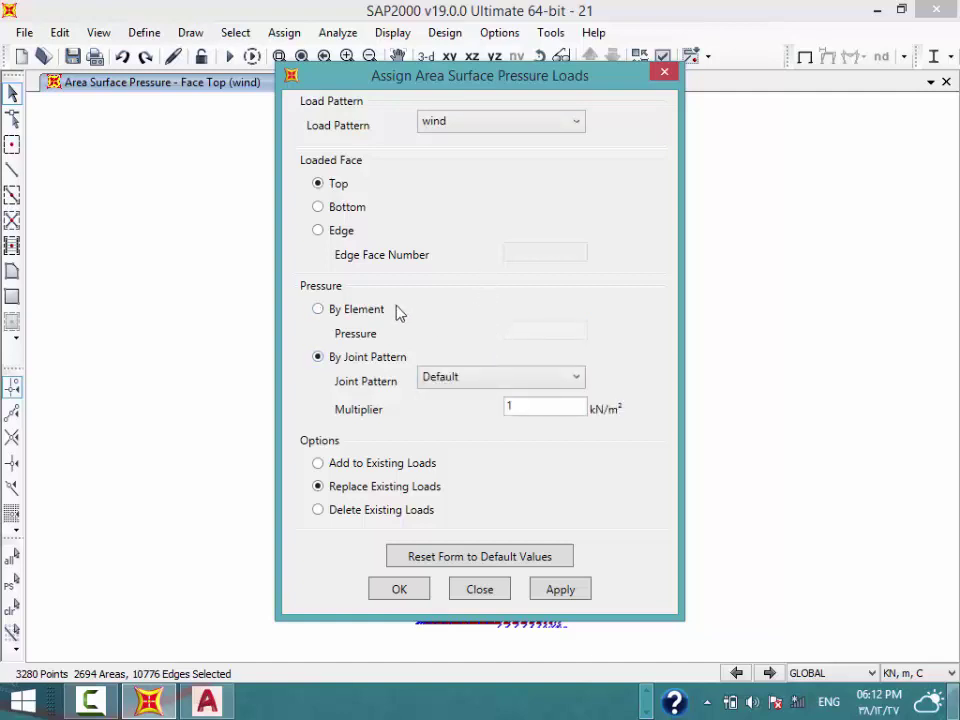
{"action": "left_click", "coordinate": [360, 309]}
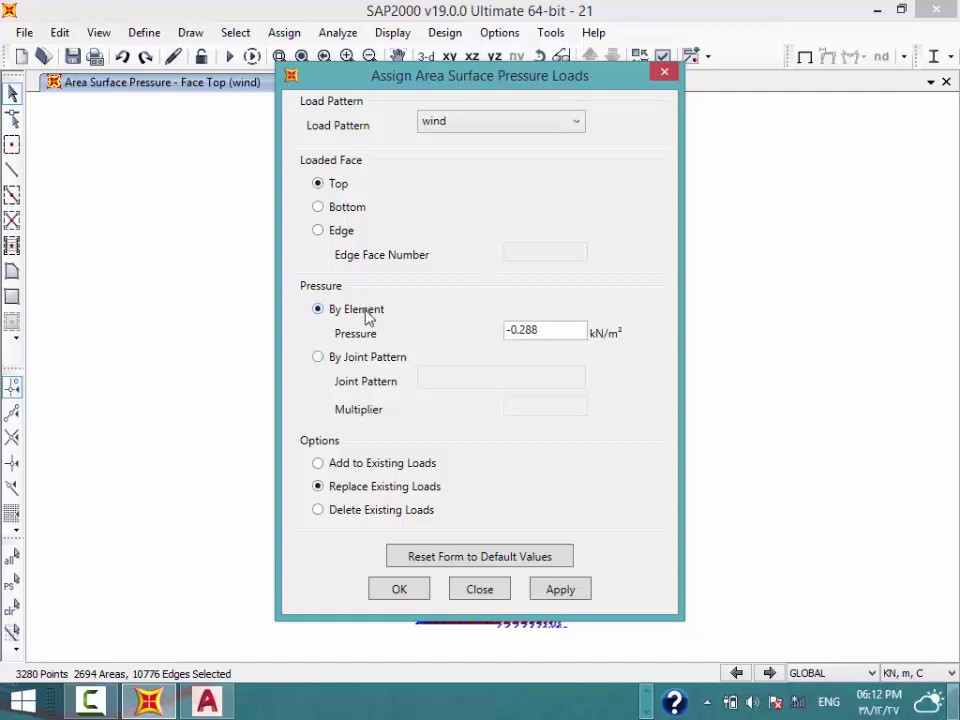
{"action": "left_click", "coordinate": [392, 589]}
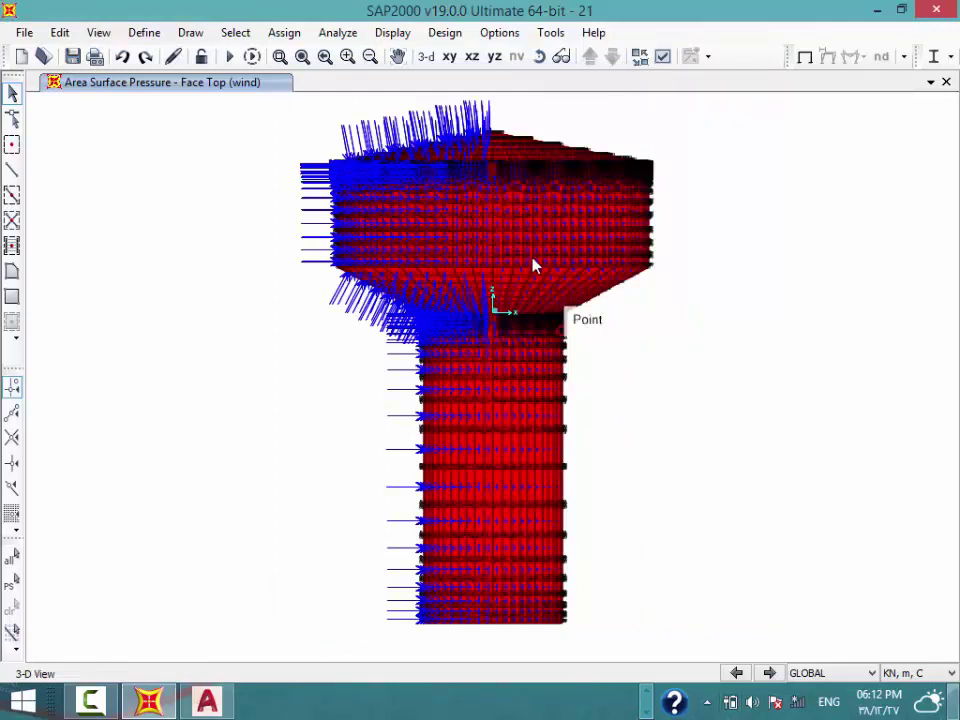
Fully fix the 48 base joints, then pick the MODAL case in the run-cases list
{"action": "left_click", "coordinate": [392, 32]}
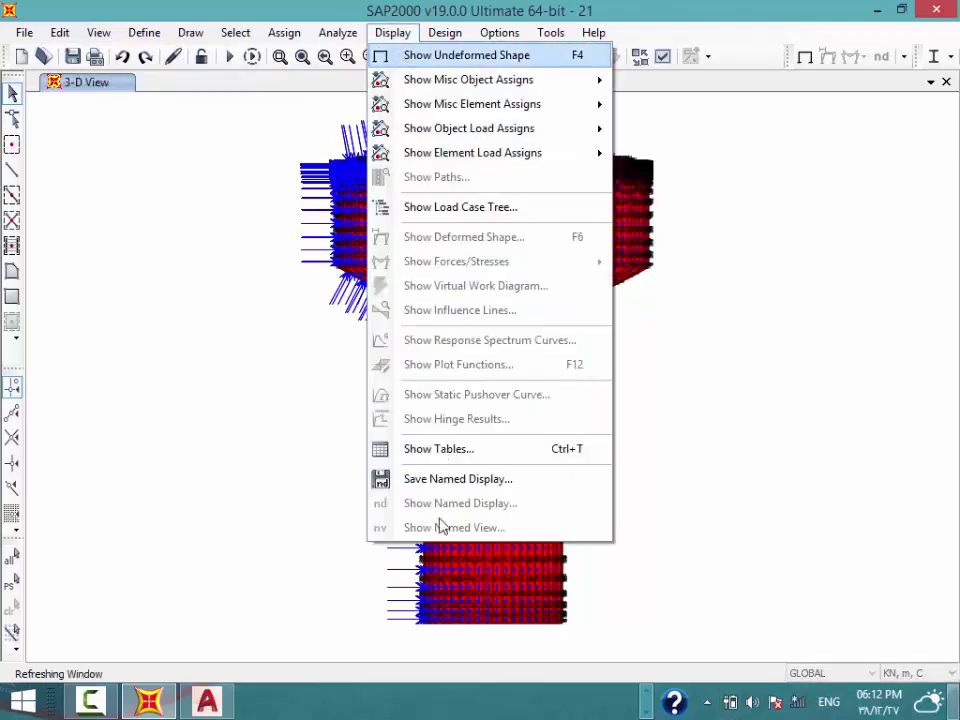
{"action": "left_click", "coordinate": [410, 634]}
{"action": "mouse_move", "coordinate": [407, 624]}
{"action": "left_mouse_down"}
{"action": "mouse_move", "coordinate": [530, 651]}
{"action": "mouse_move", "coordinate": [593, 647]}
{"action": "left_mouse_up"}
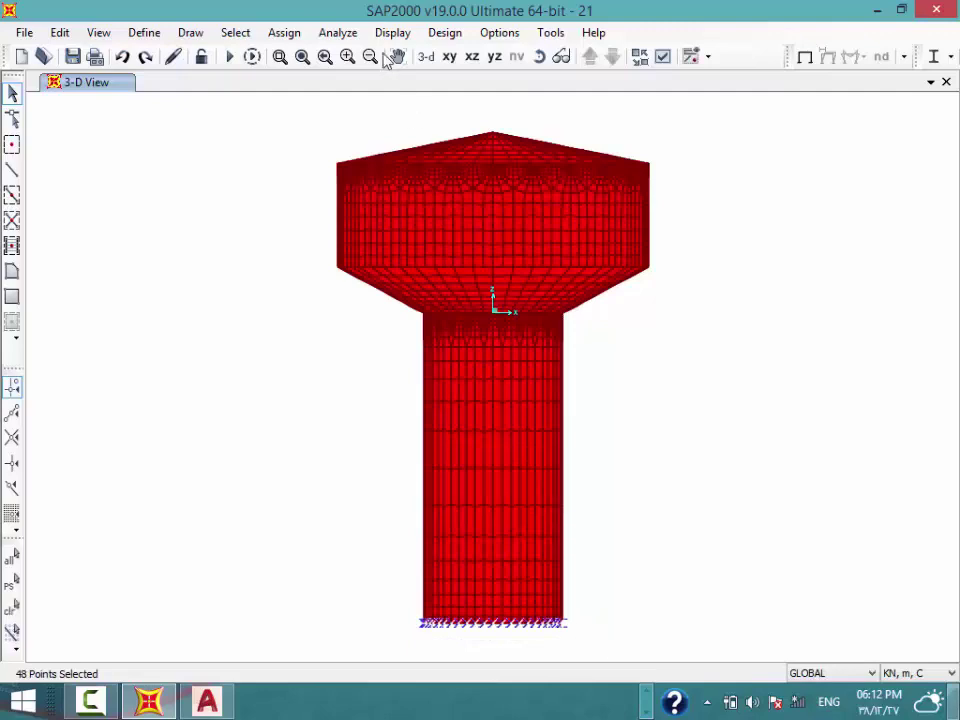
{"action": "left_click", "coordinate": [284, 32]}
{"action": "mouse_move", "coordinate": [308, 55]}
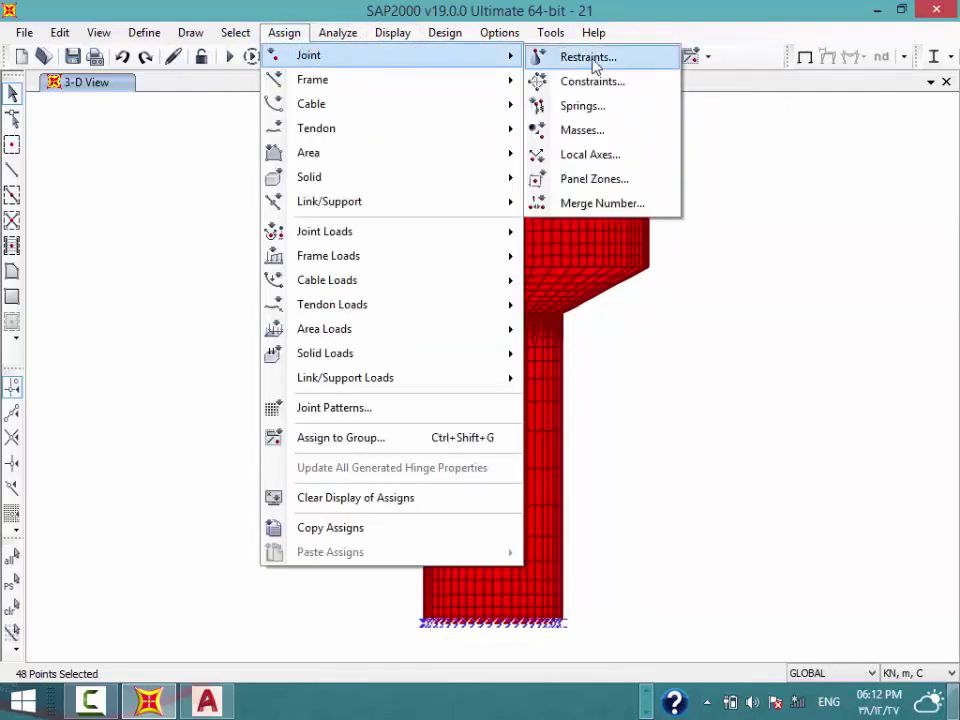
{"action": "left_click", "coordinate": [625, 66]}
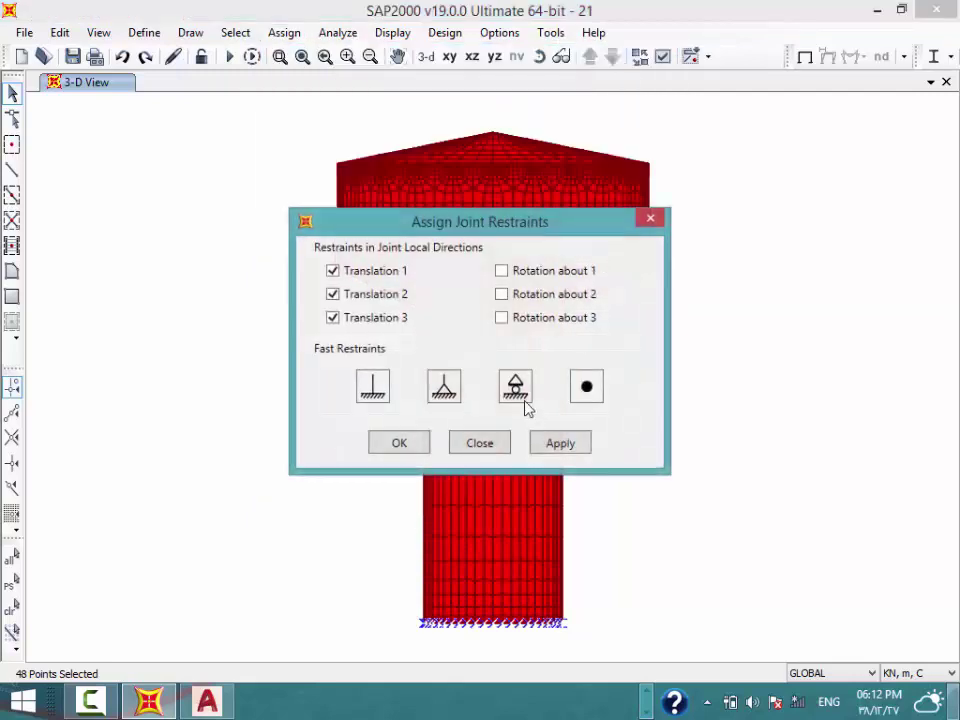
{"action": "left_click", "coordinate": [377, 382]}
{"action": "left_click", "coordinate": [400, 443]}
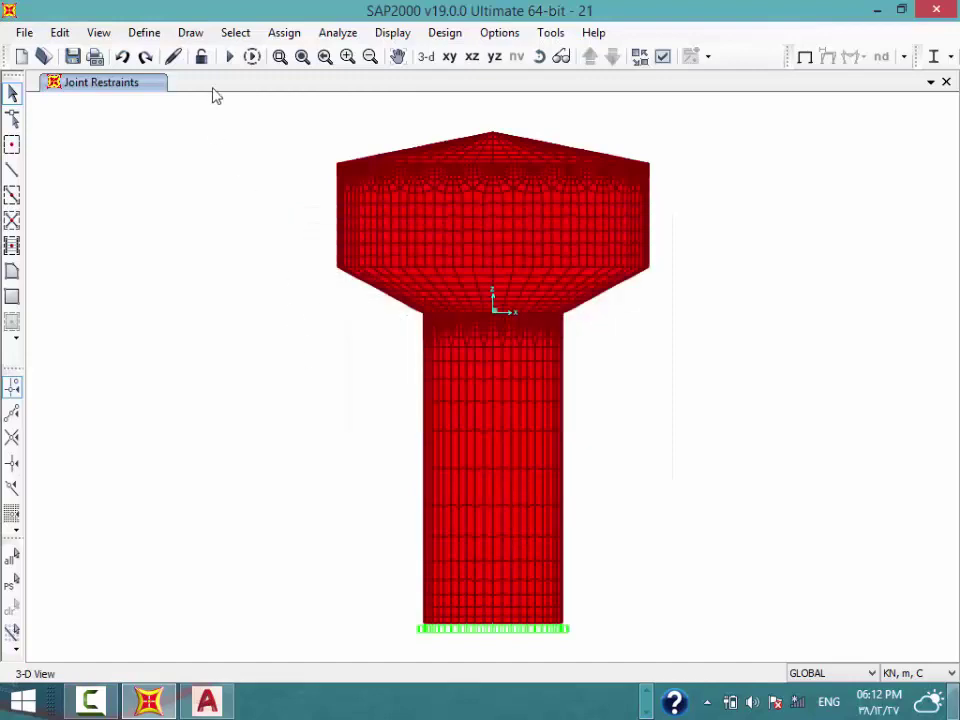
{"action": "left_click", "coordinate": [229, 57]}
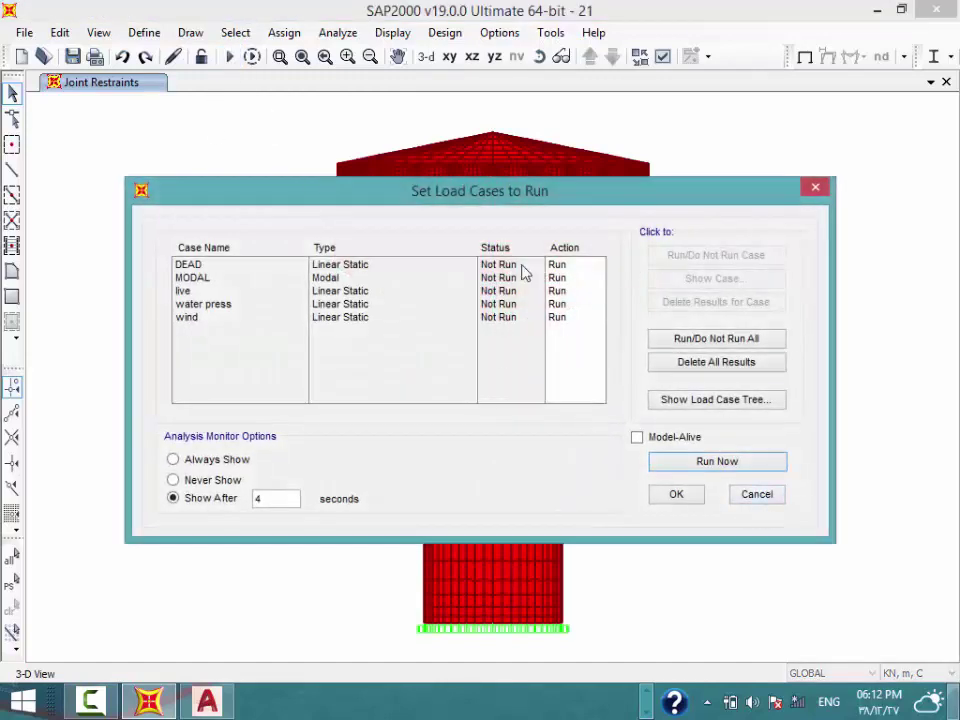
{"action": "left_click", "coordinate": [263, 280]}
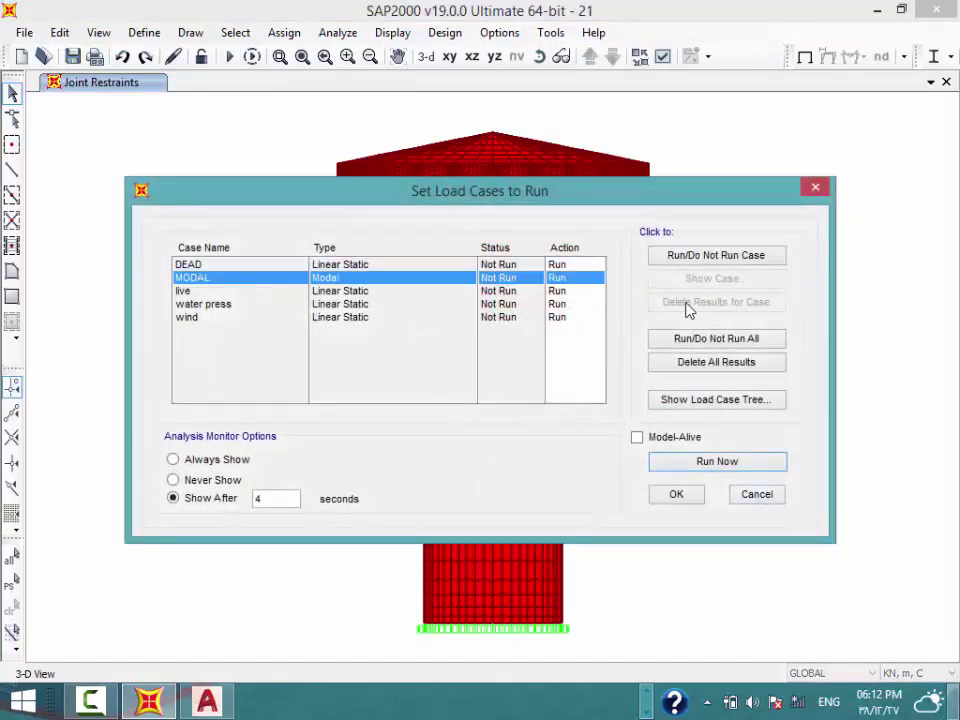